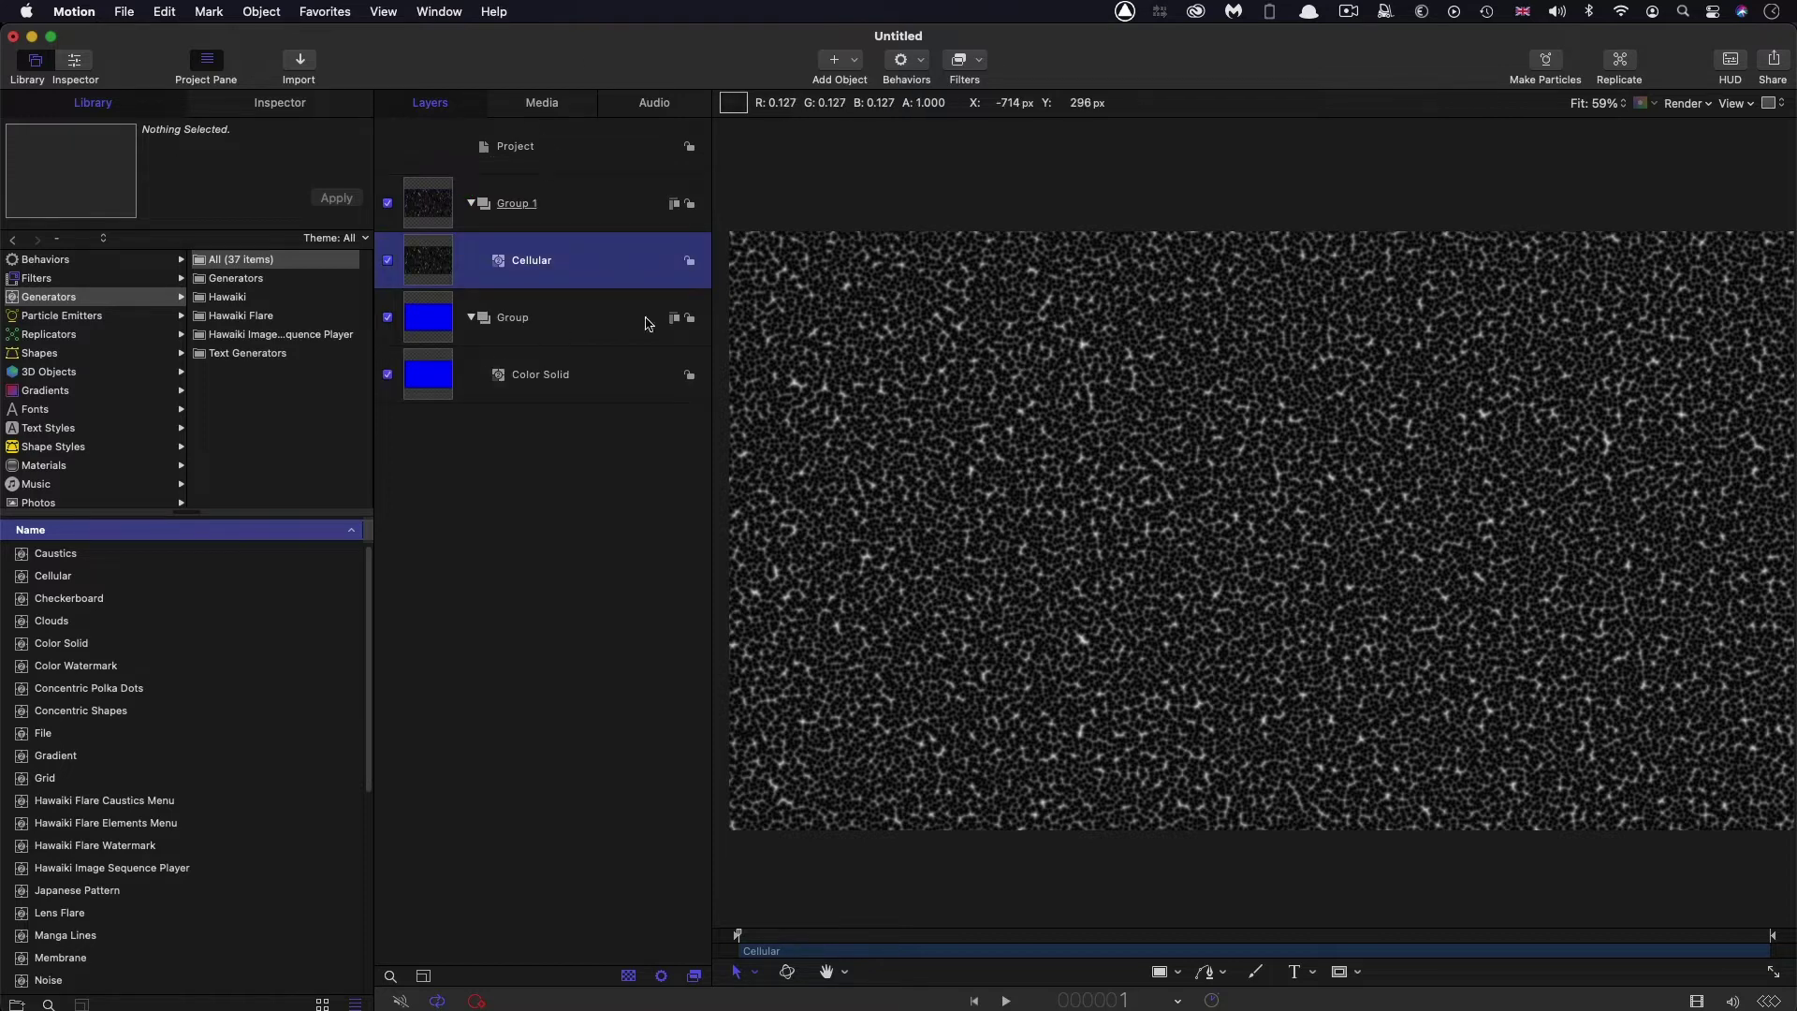
Set the blend mode of the Cellular layer to Add
{"action": "left_click", "coordinate": [301, 100]}
{"action": "left_click", "coordinate": [48, 246]}
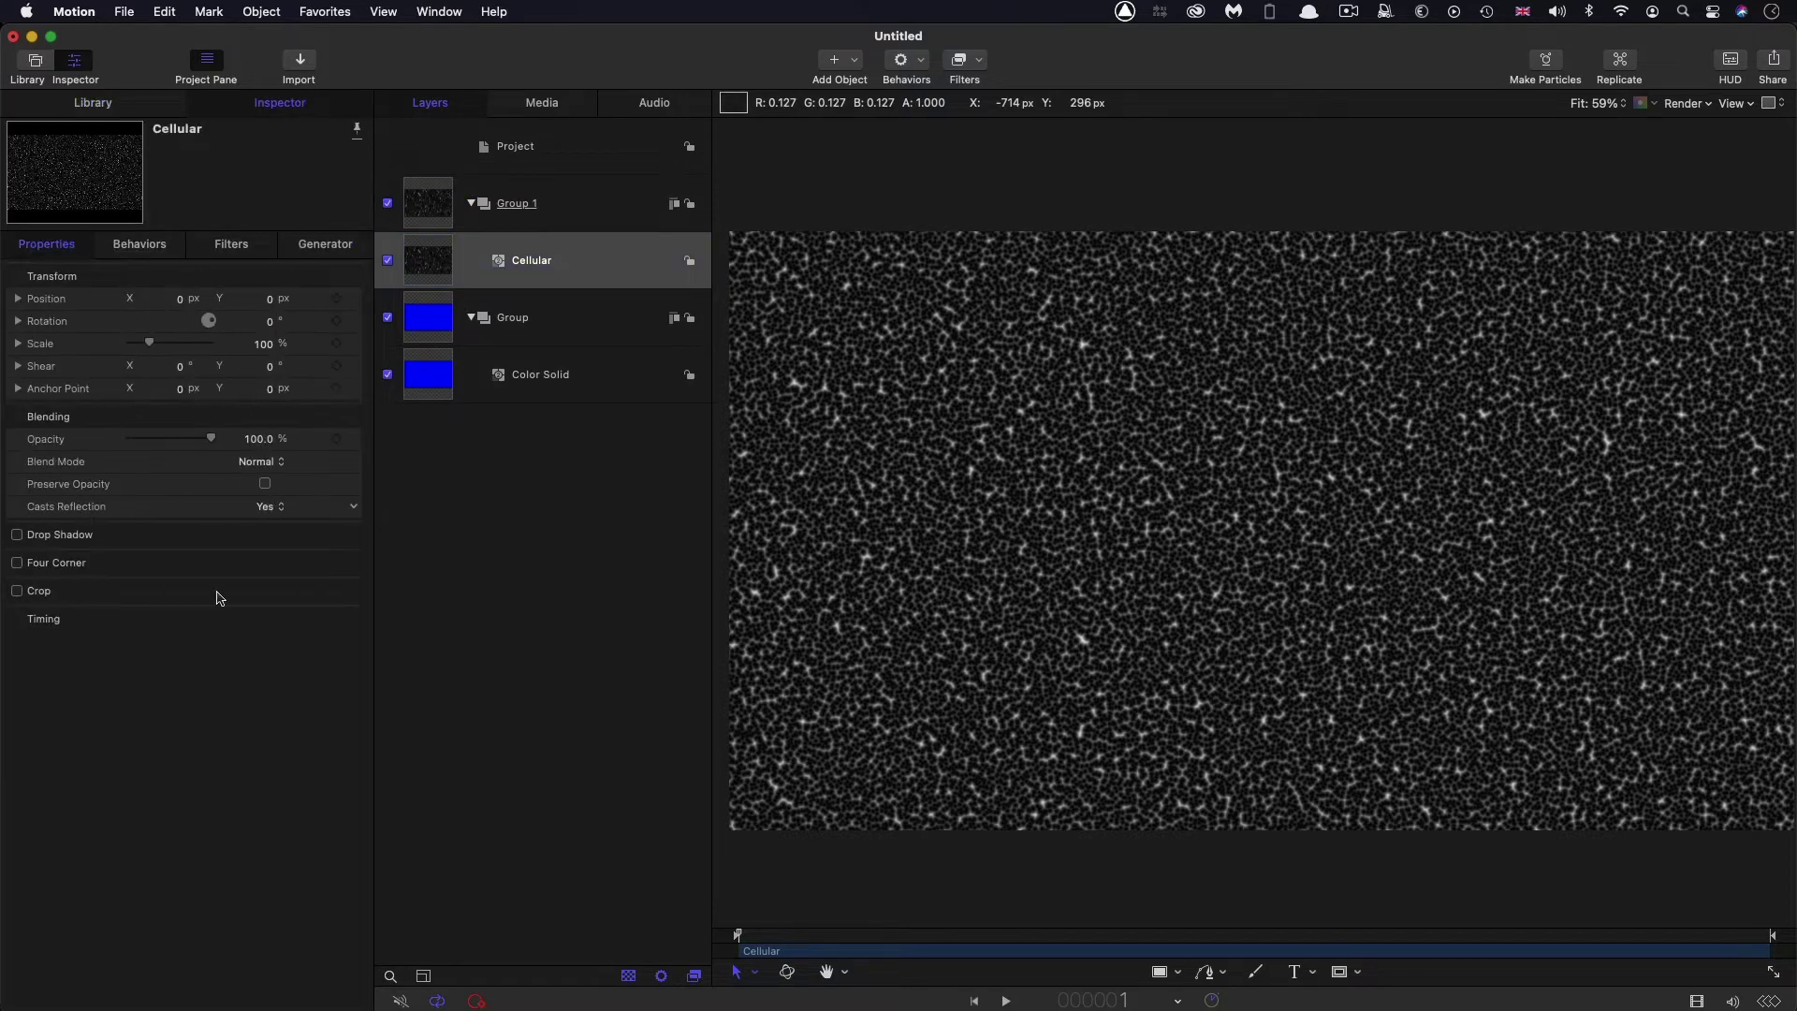
{"action": "left_click", "coordinate": [263, 463]}
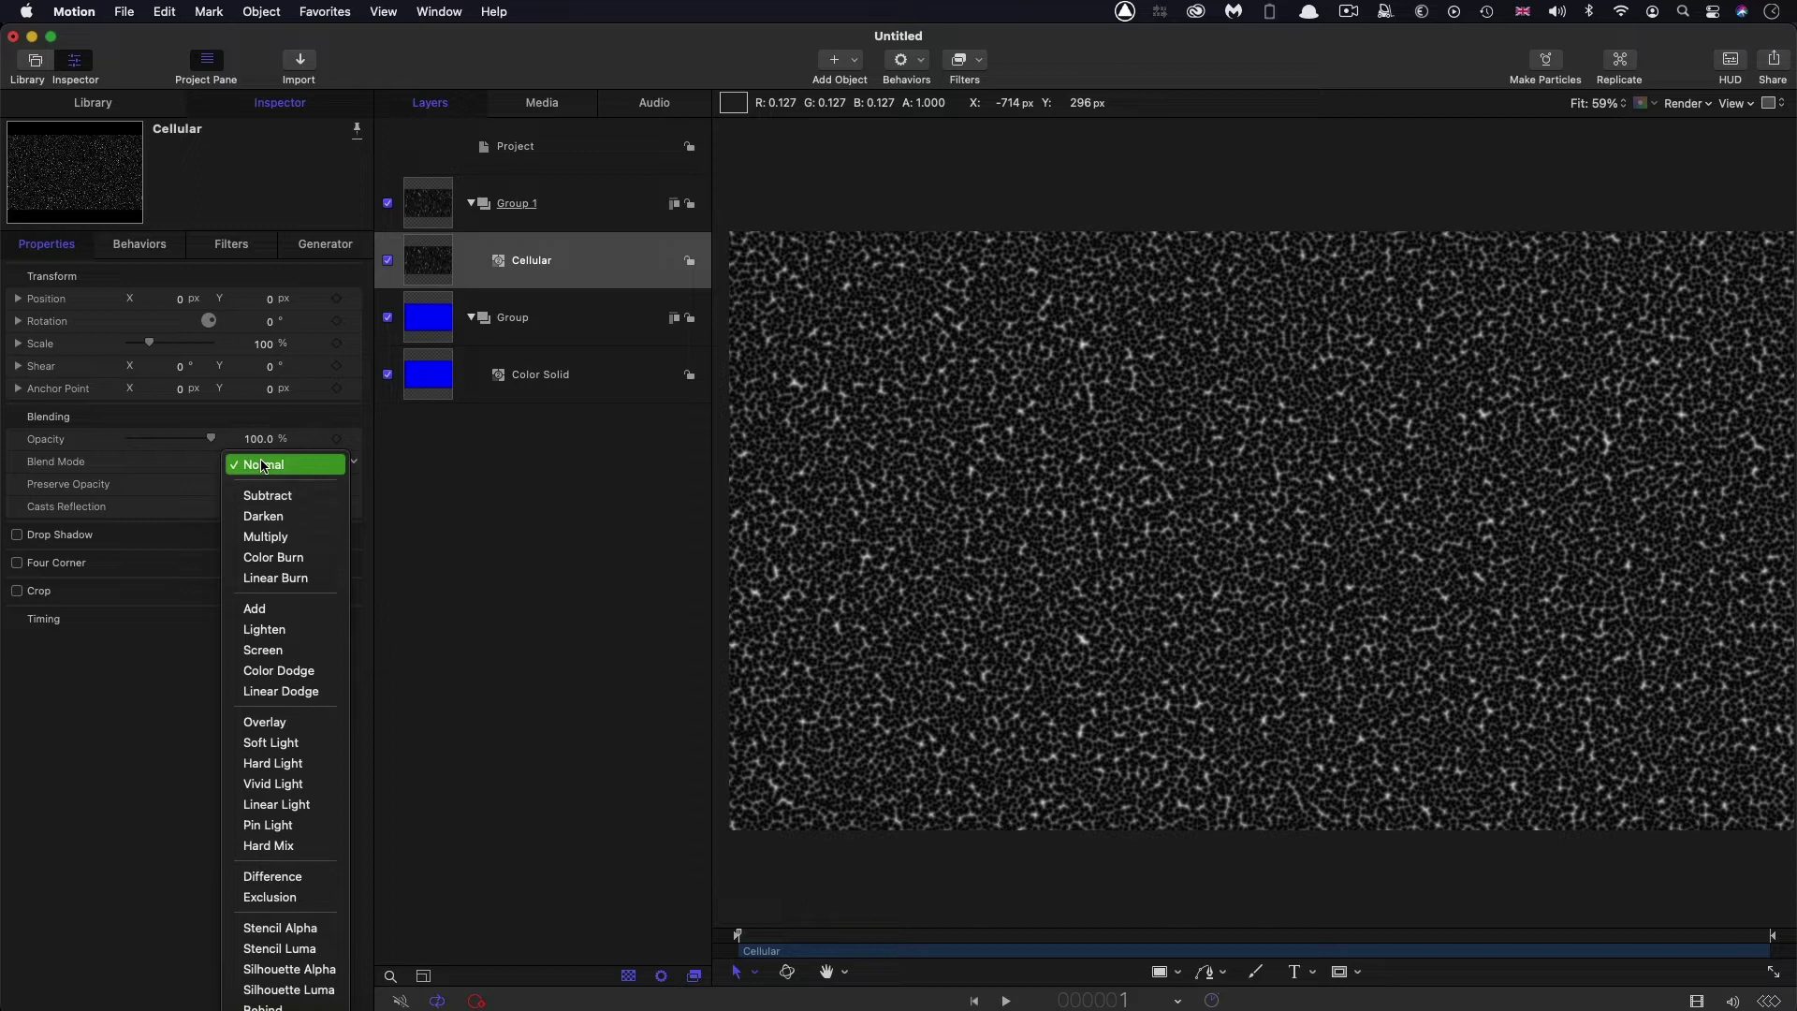
{"action": "left_click", "coordinate": [268, 614]}
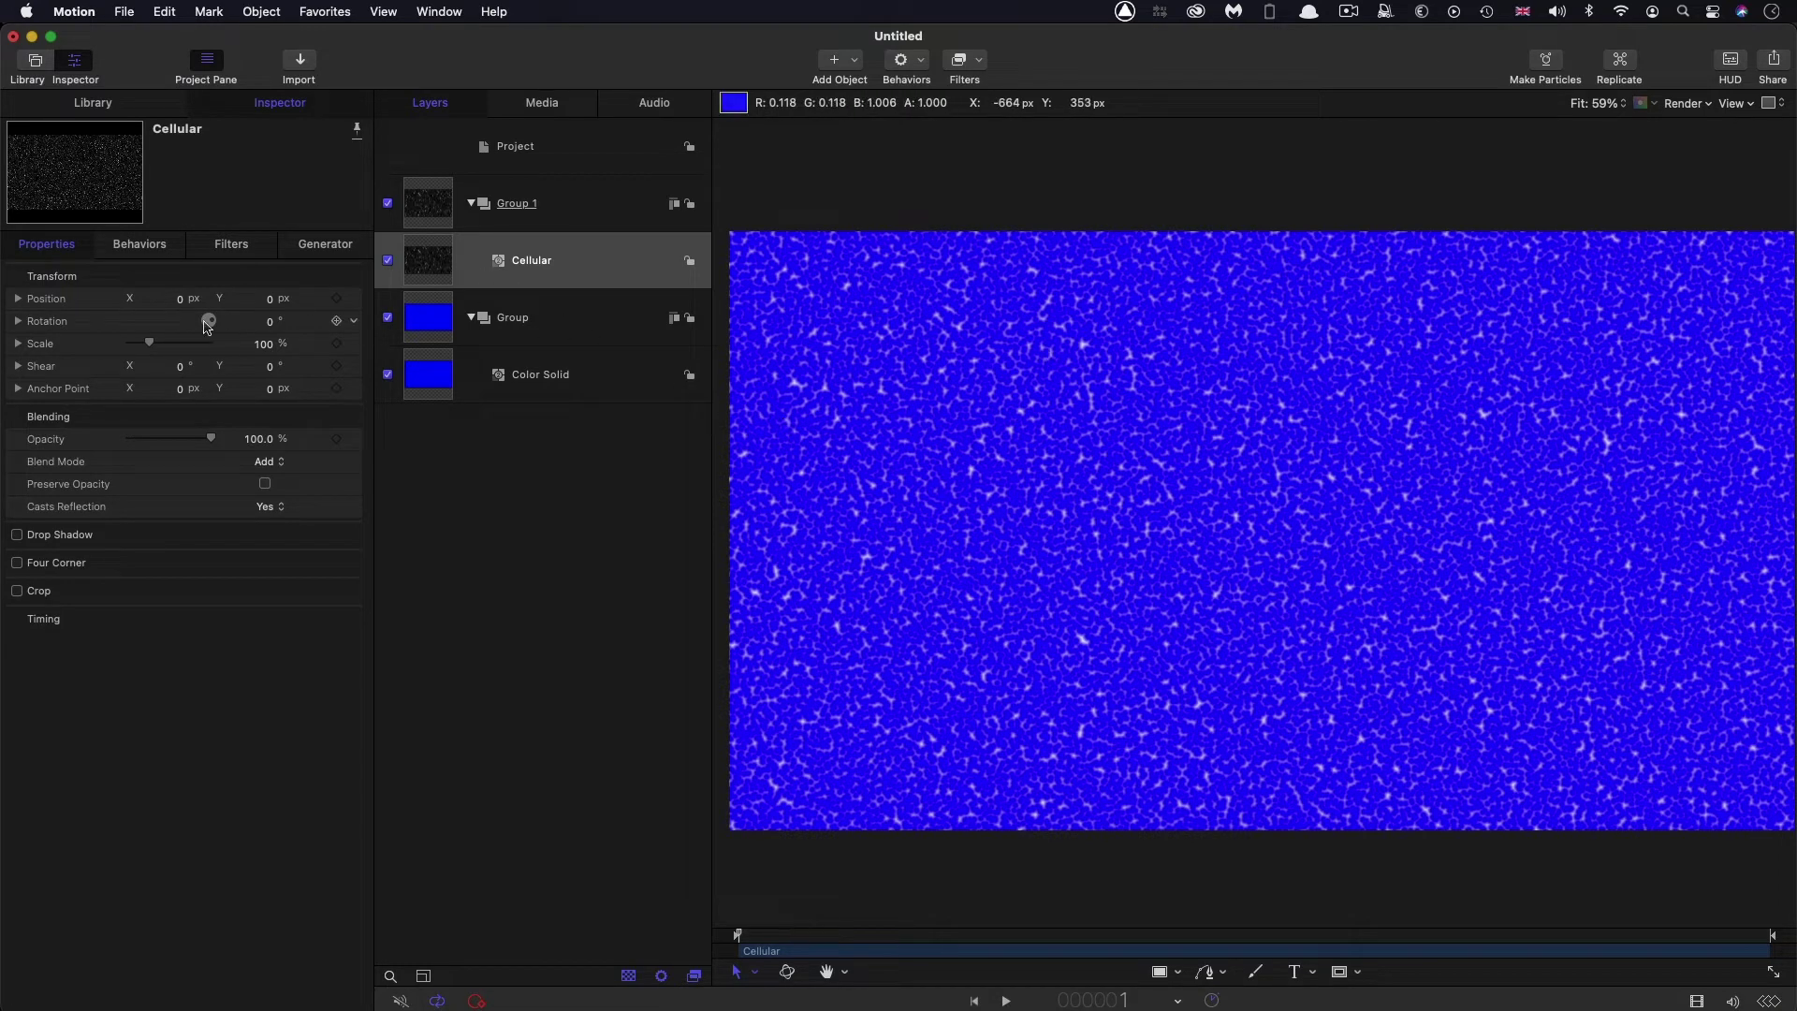
Stretch the Cellular layer horizontally to an X scale of 400% and preview the animation
{"action": "left_click", "coordinate": [18, 343]}
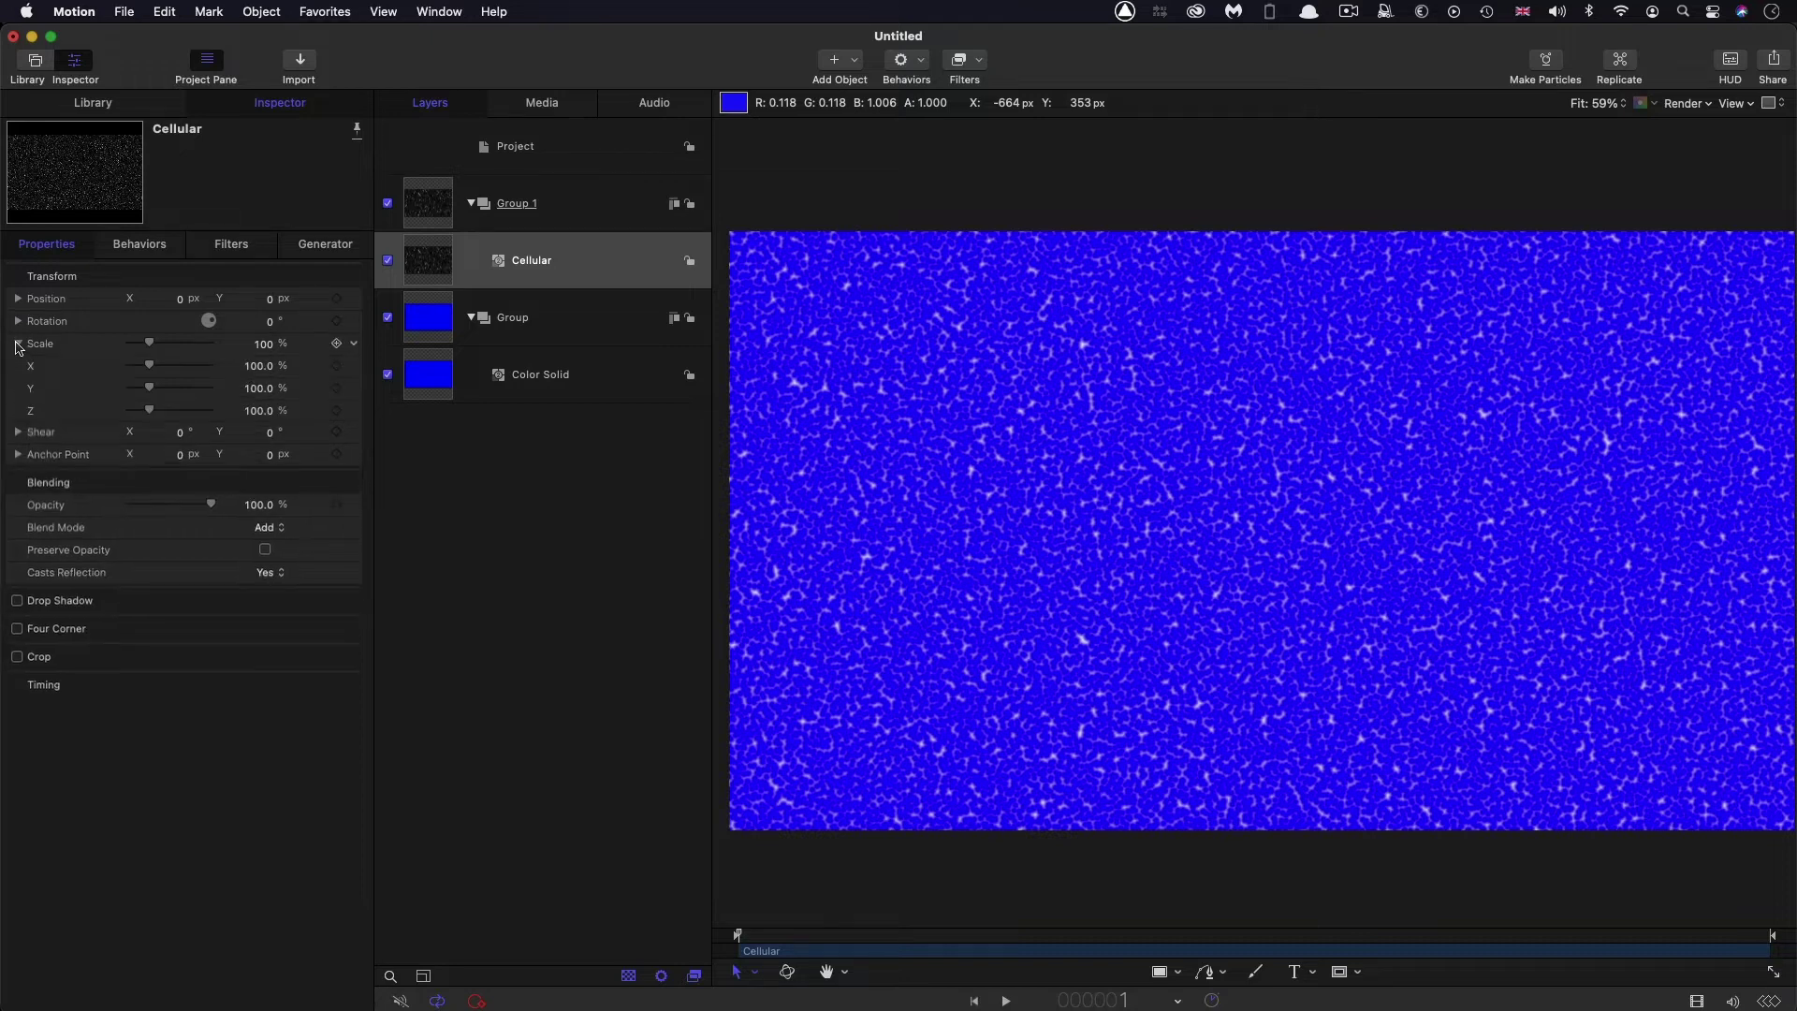
{"action": "left_click", "coordinate": [254, 369]}
{"action": "type", "text": "4"}
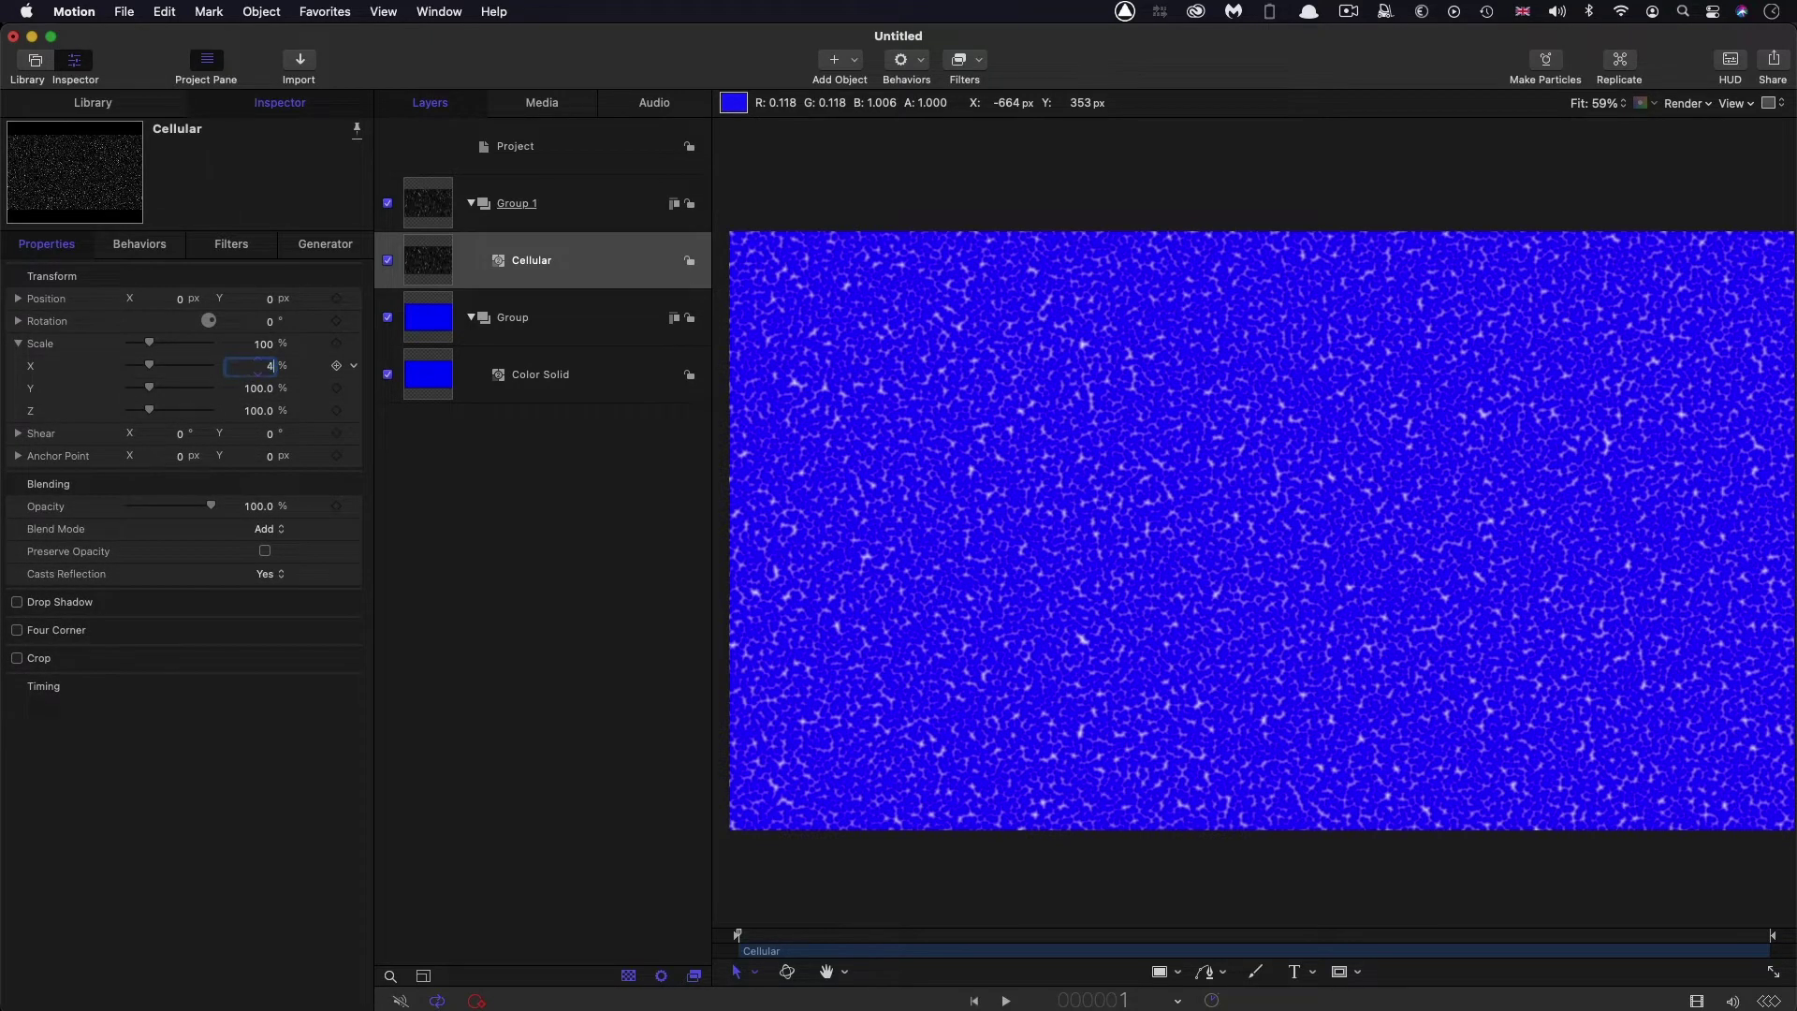
{"action": "type", "text": "00"}
{"action": "key", "text": "Return"}
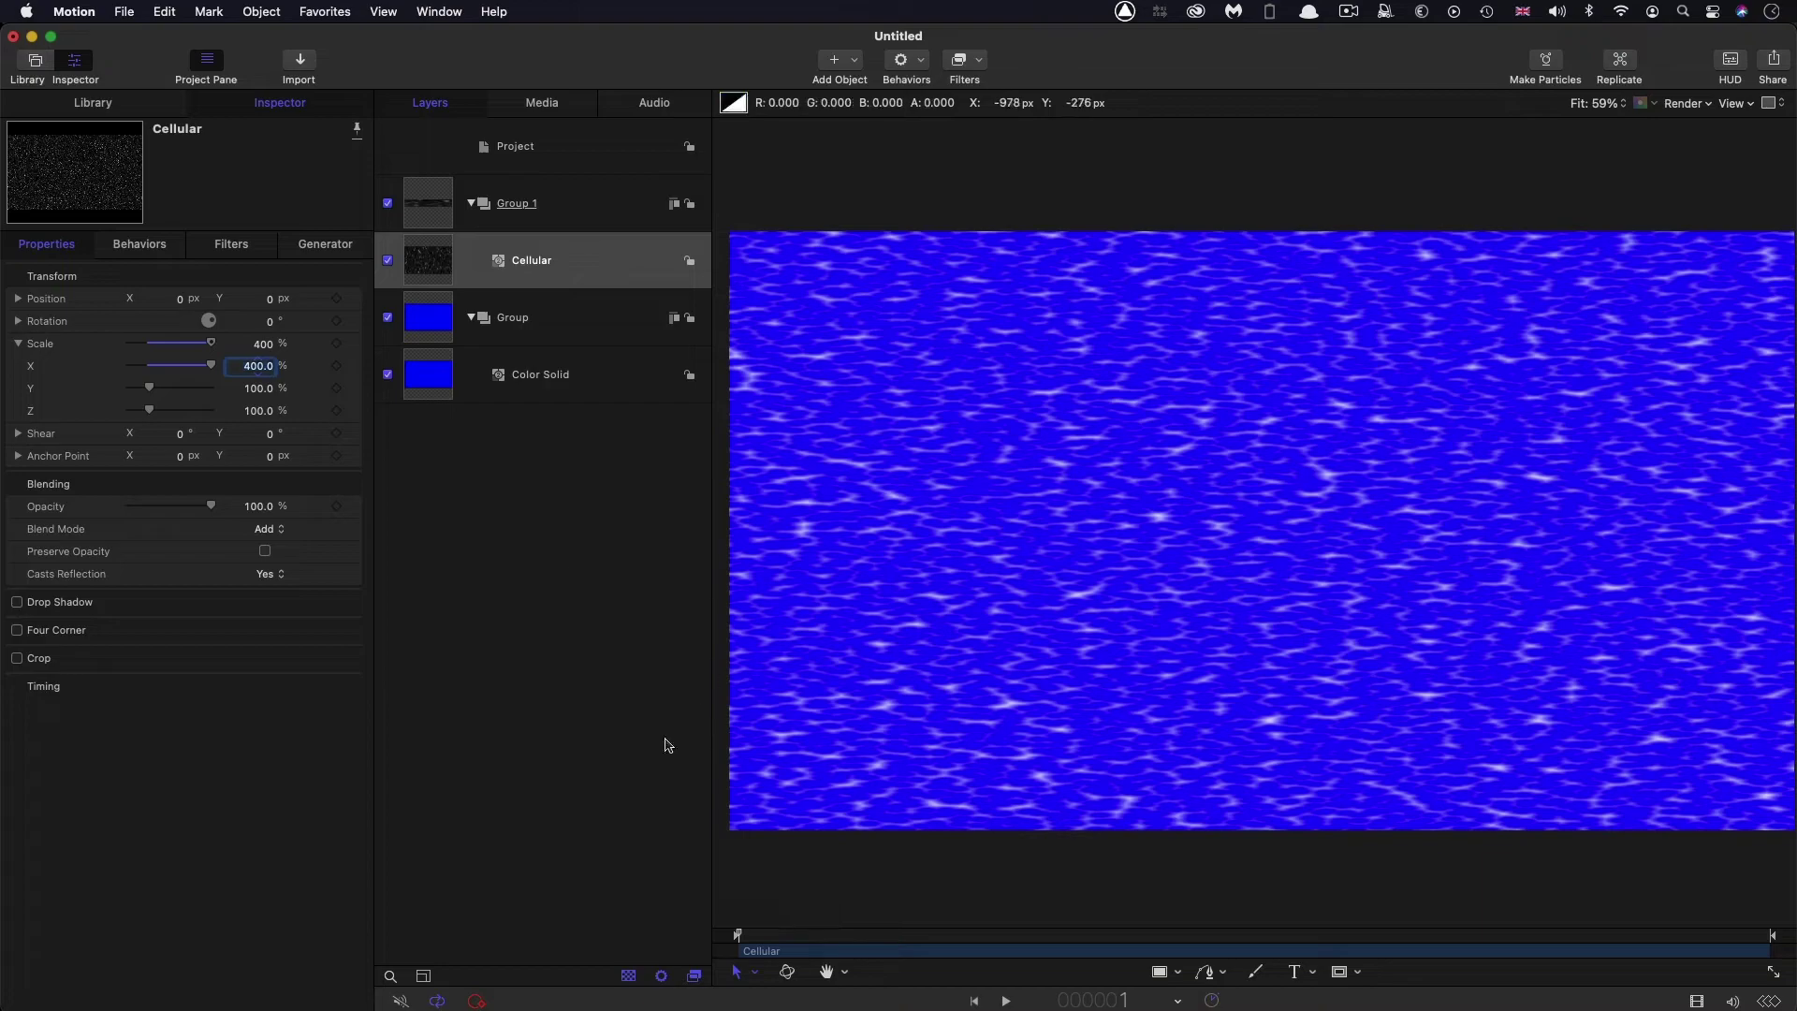
{"action": "key", "text": "space"}
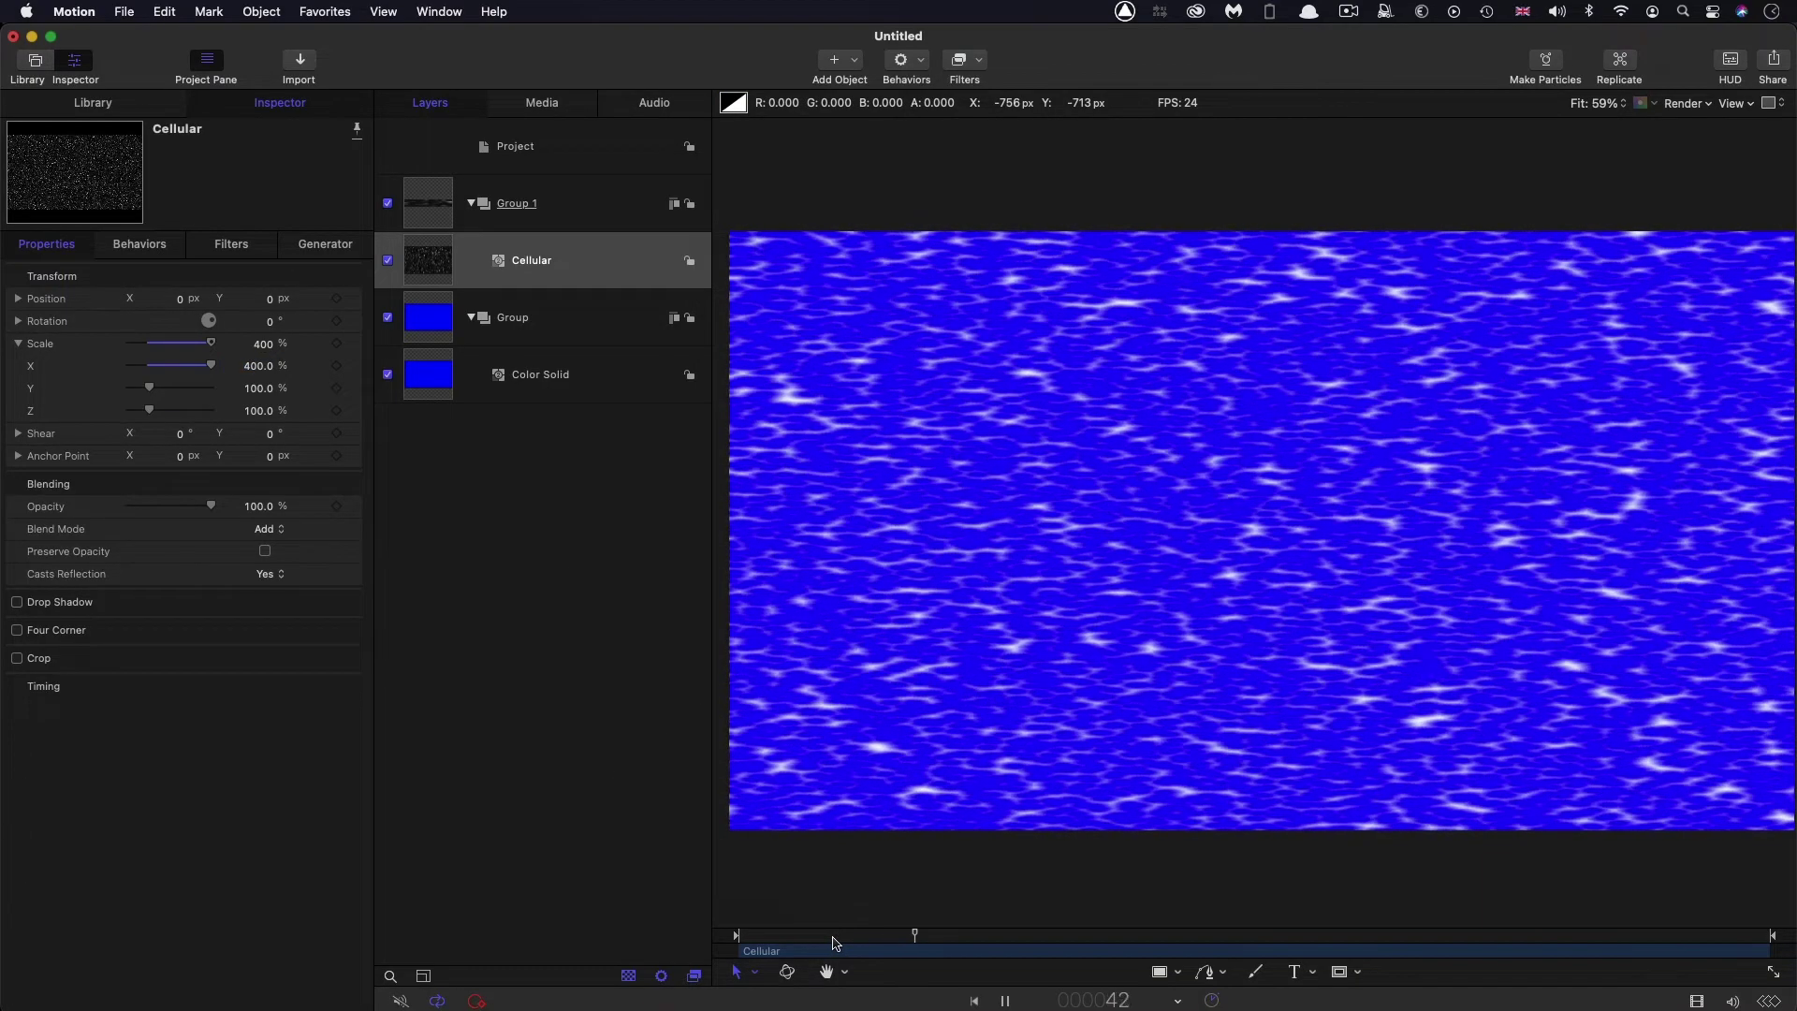
{"action": "key", "text": "space"}
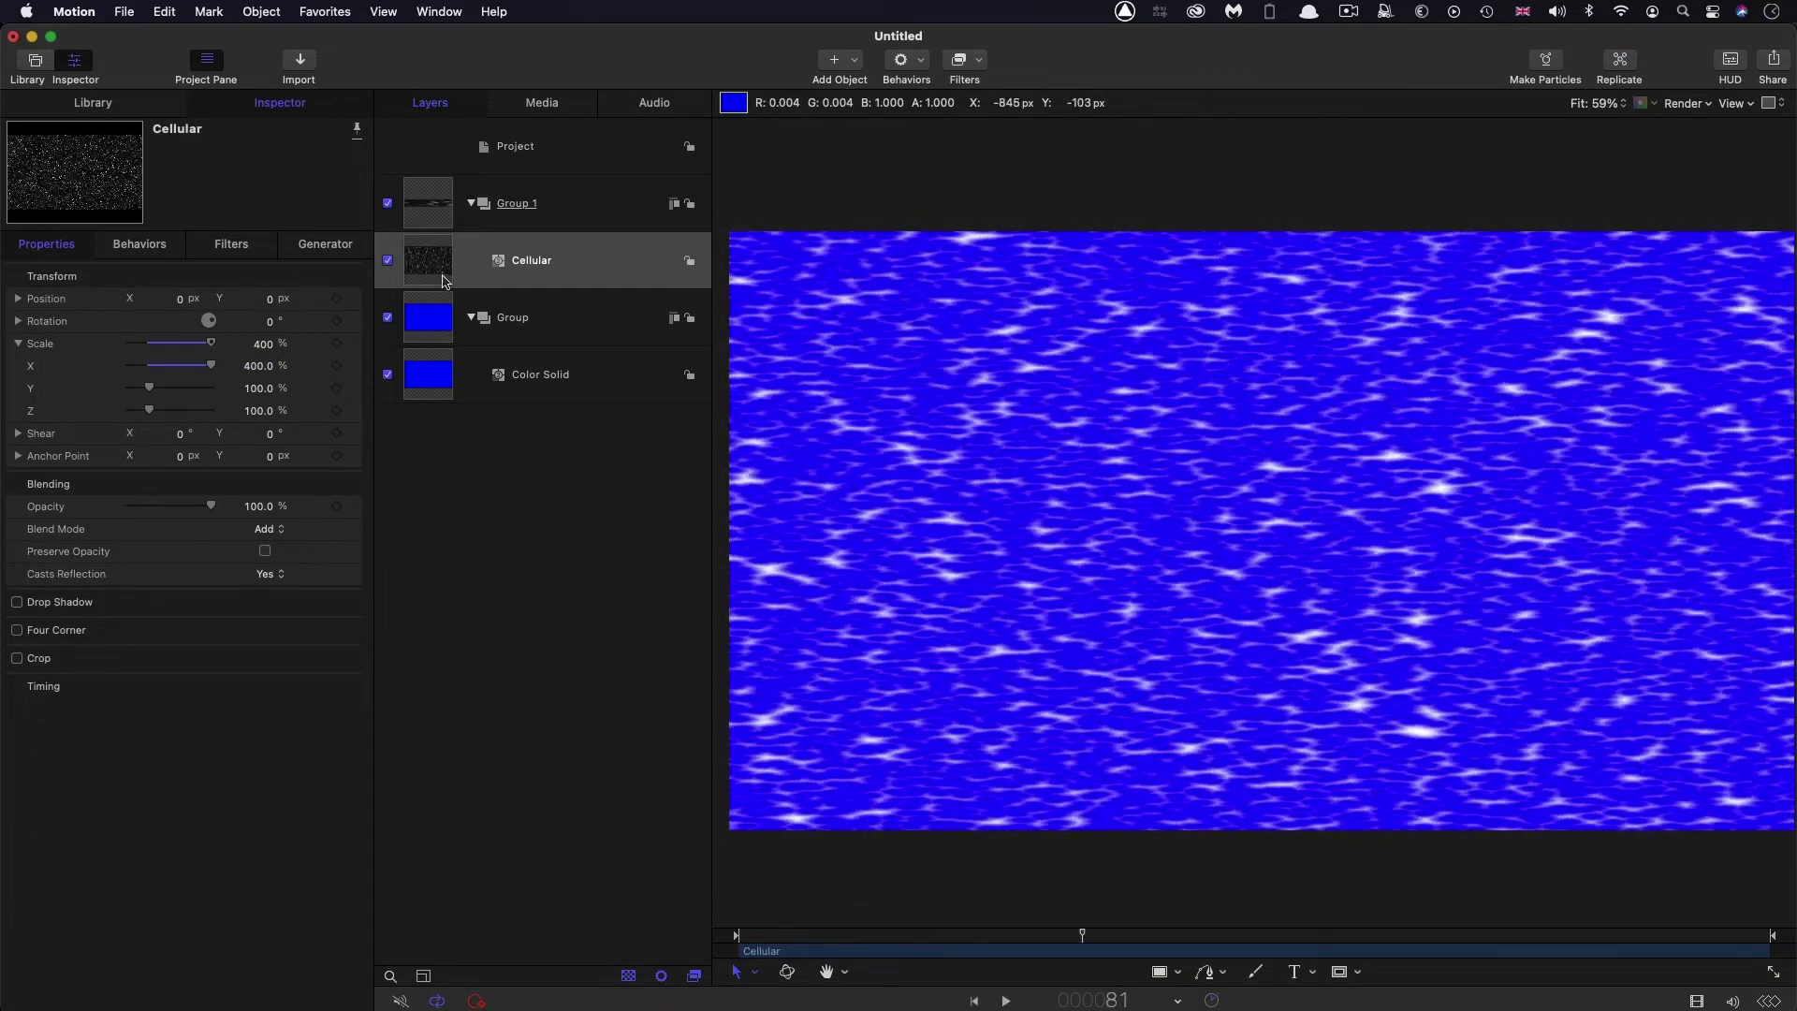
Set the Cellular generator's size to 24 and play back the animation
{"action": "left_click", "coordinate": [325, 243]}
{"action": "double_click", "coordinate": [251, 366]}
{"action": "type", "text": "2"}
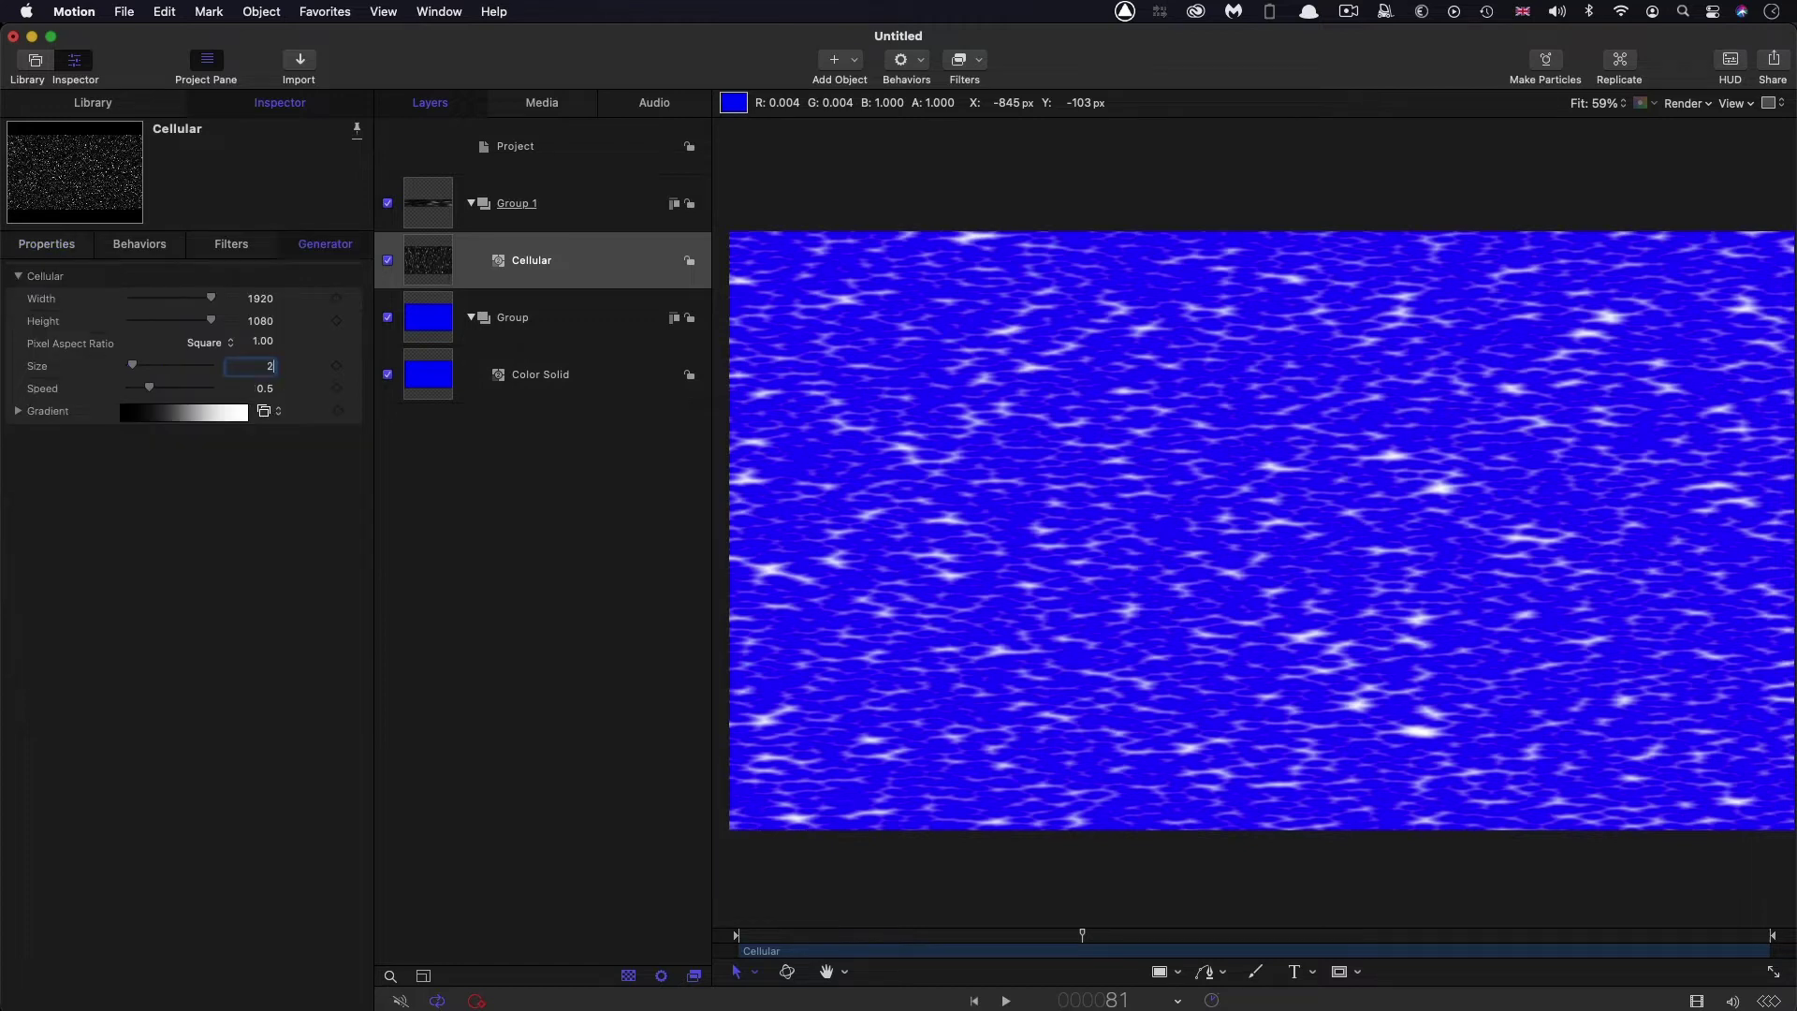
{"action": "type", "text": "4"}
{"action": "key", "text": "Return"}
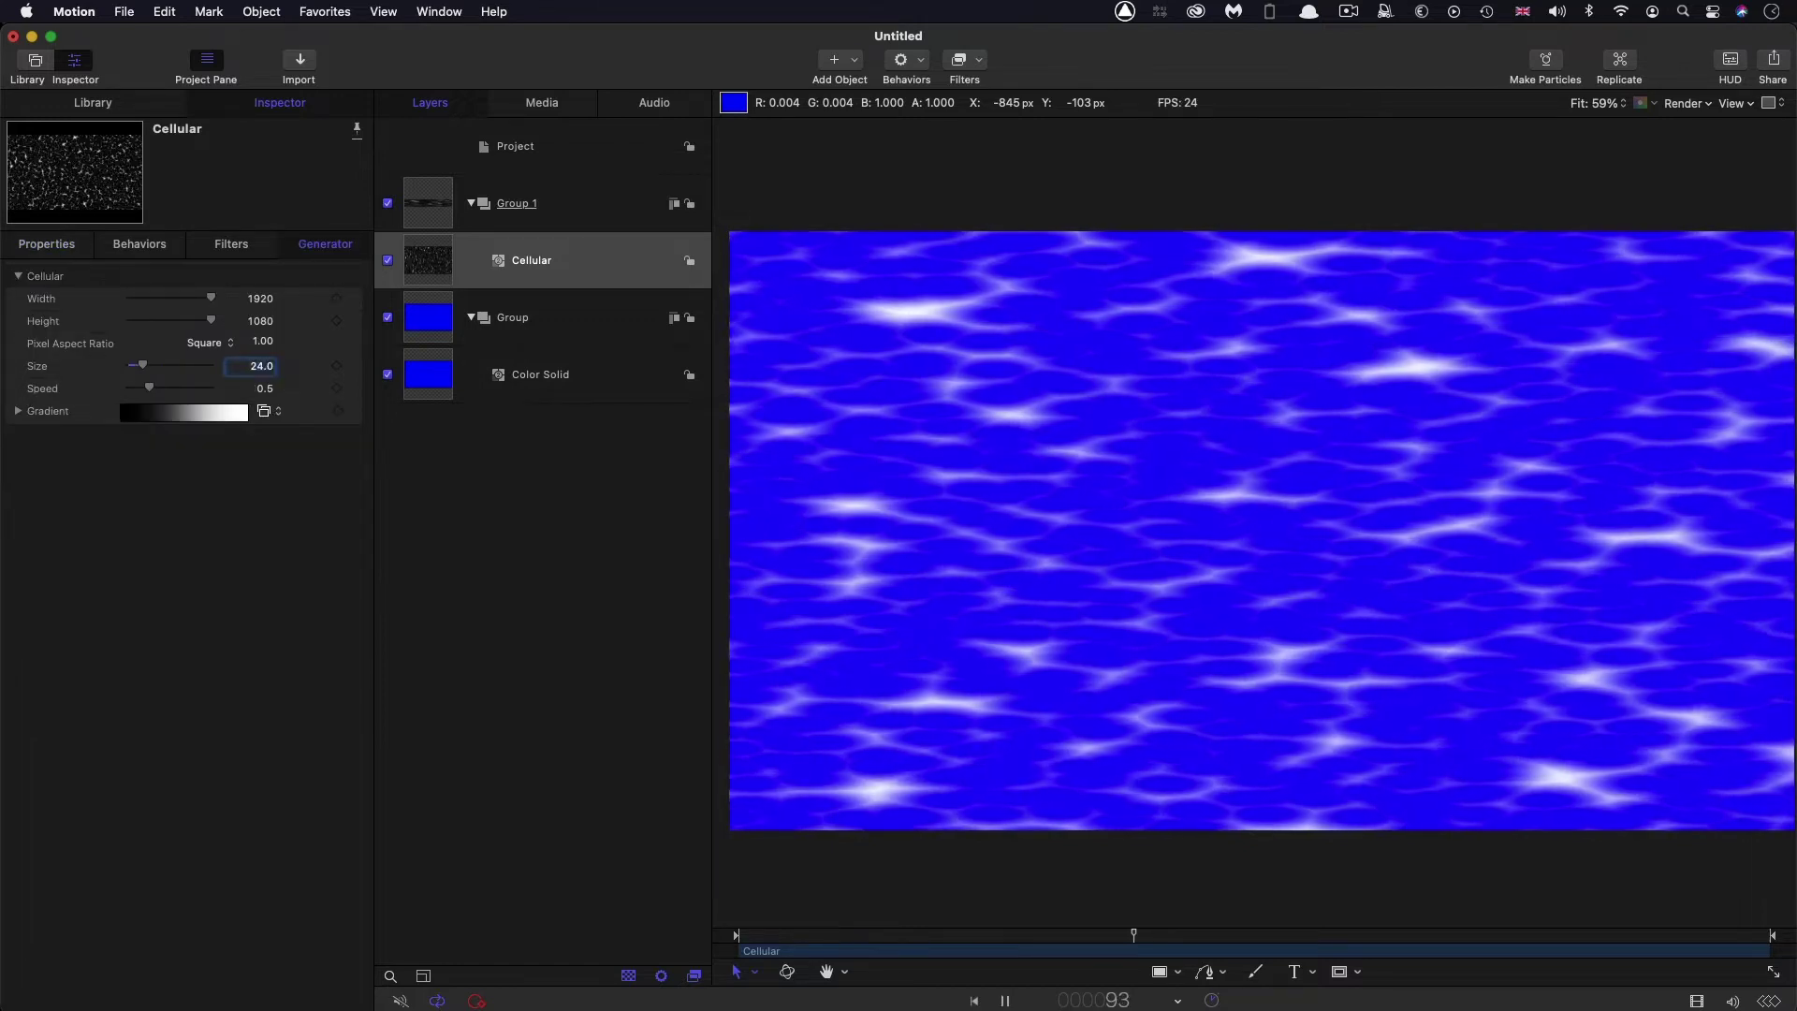
{"action": "key", "text": "space"}
Duplicate the Cellular layer and set the copy's generator size to 10, previewing the combined pattern
{"action": "right_click", "coordinate": [430, 258]}
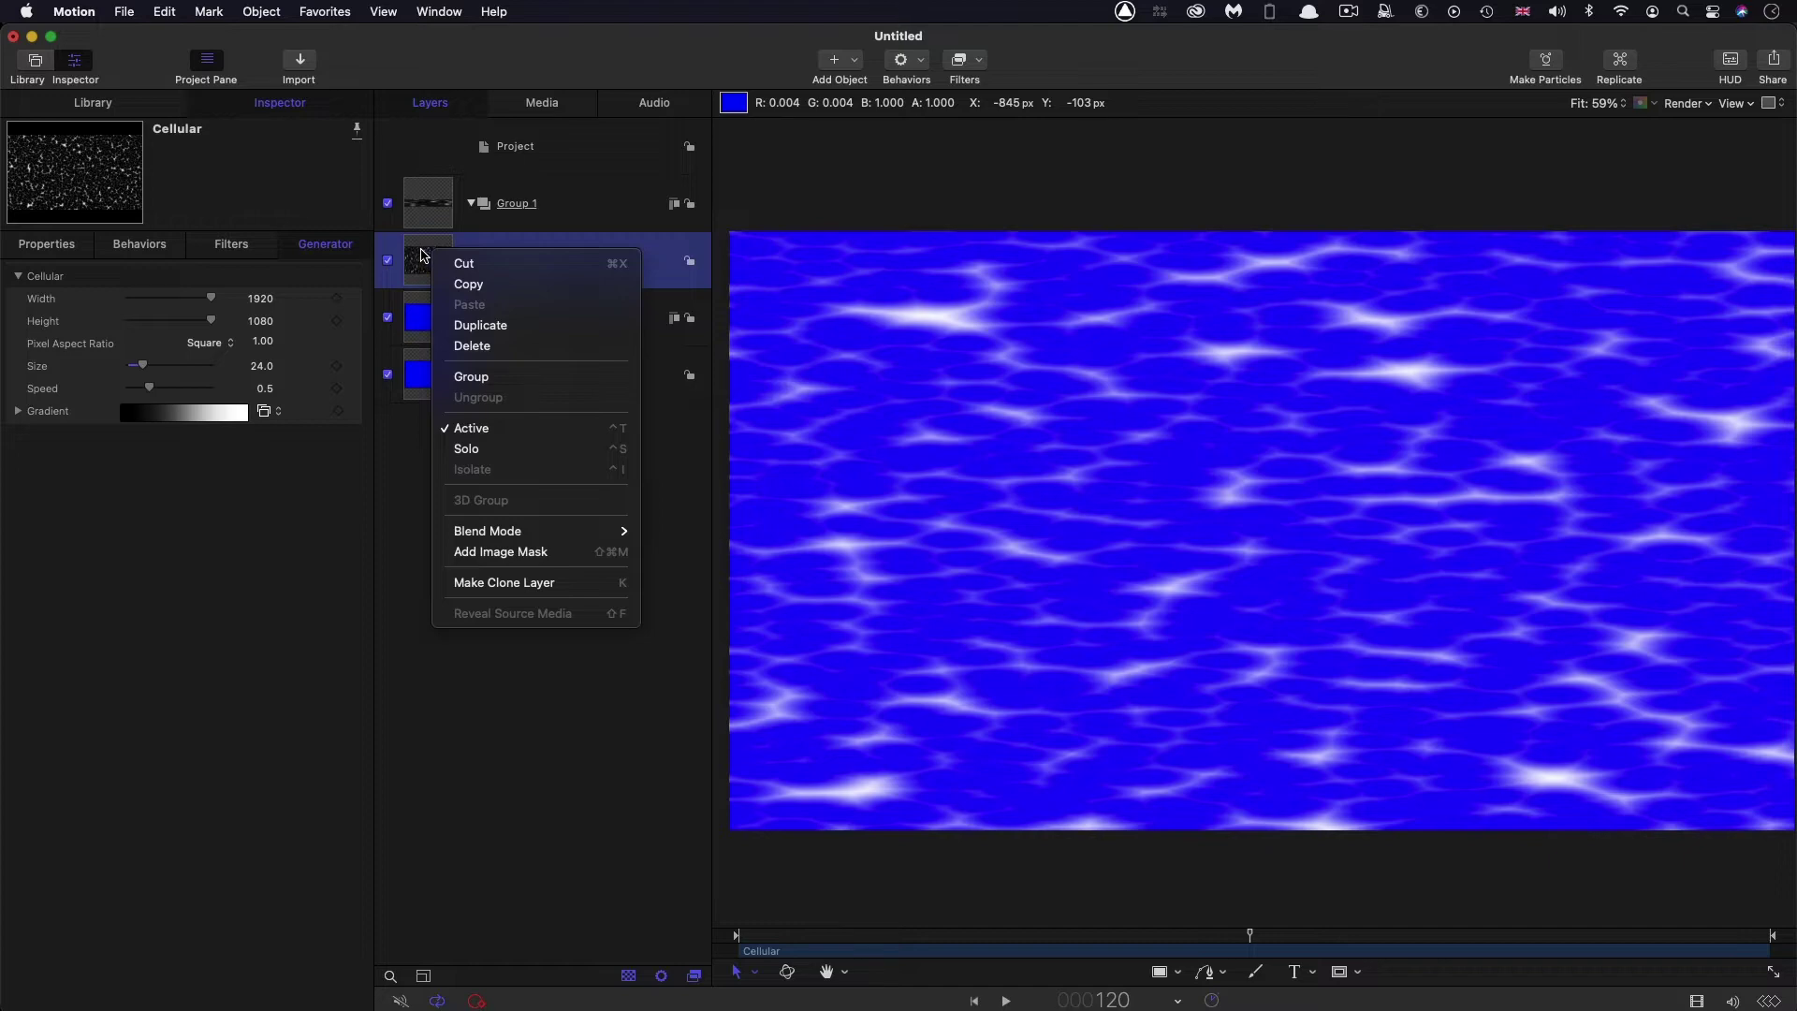
{"action": "left_click", "coordinate": [493, 328]}
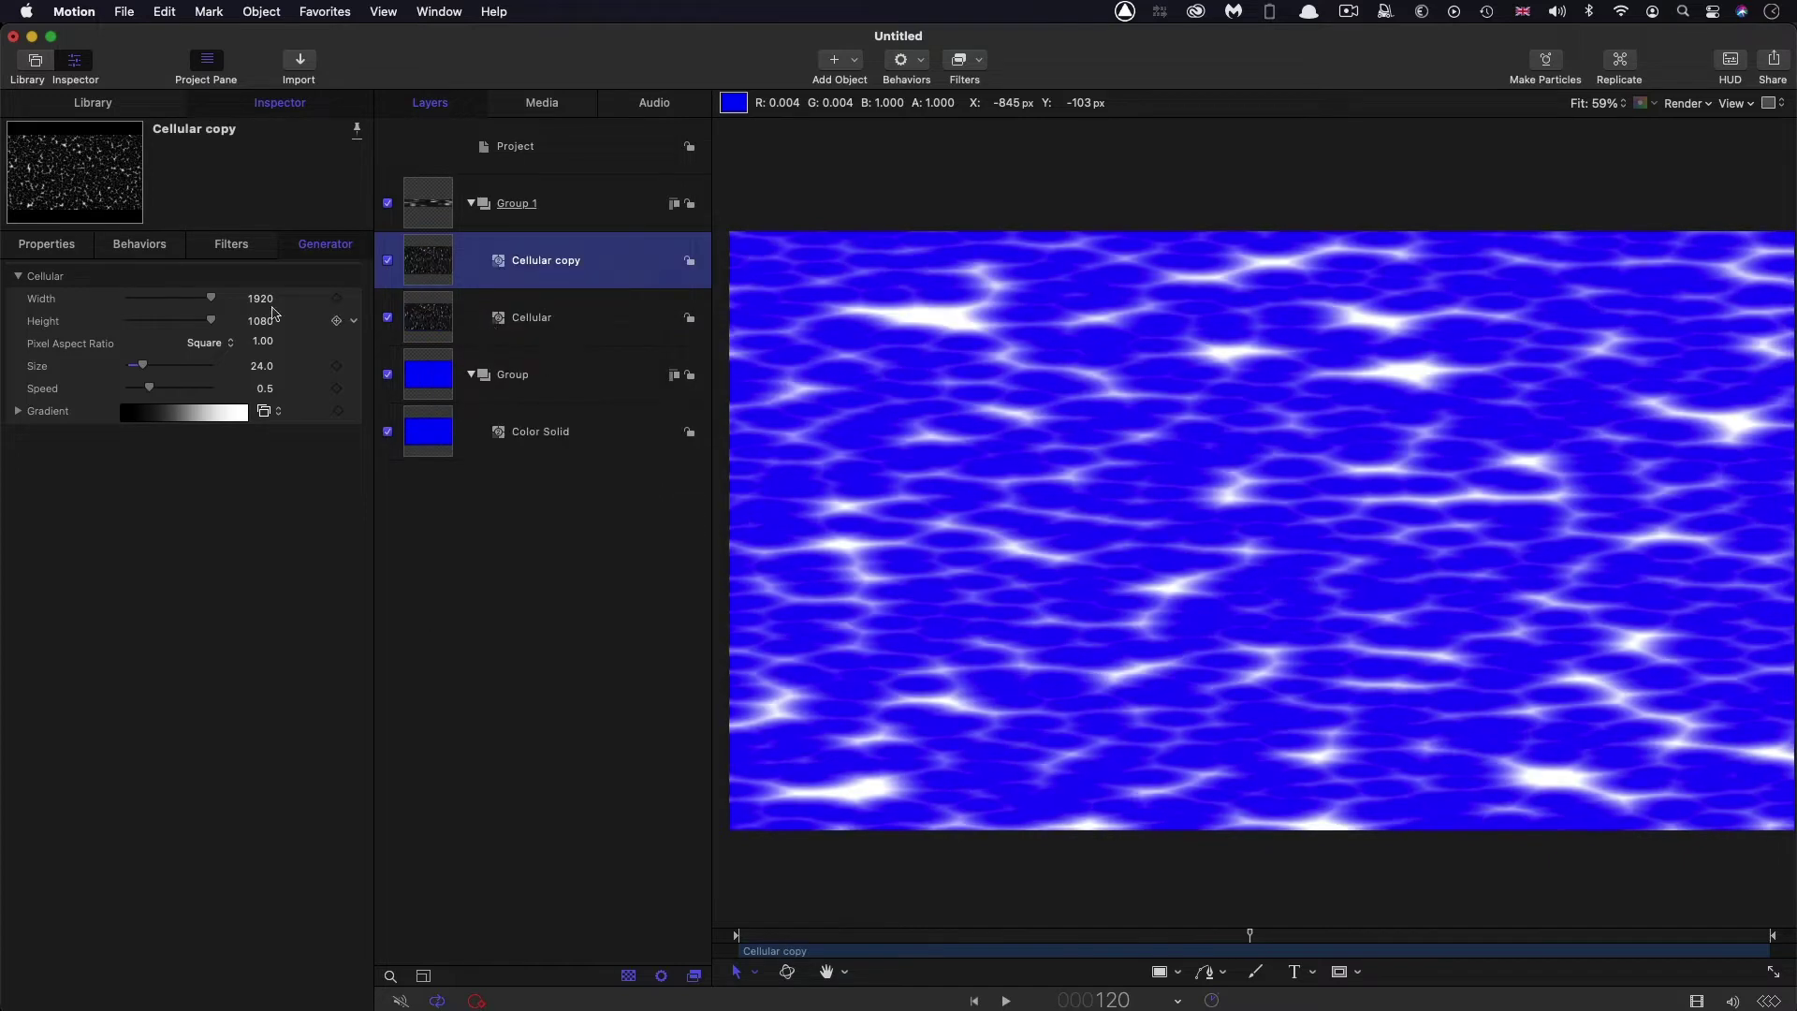
{"action": "left_click", "coordinate": [260, 366]}
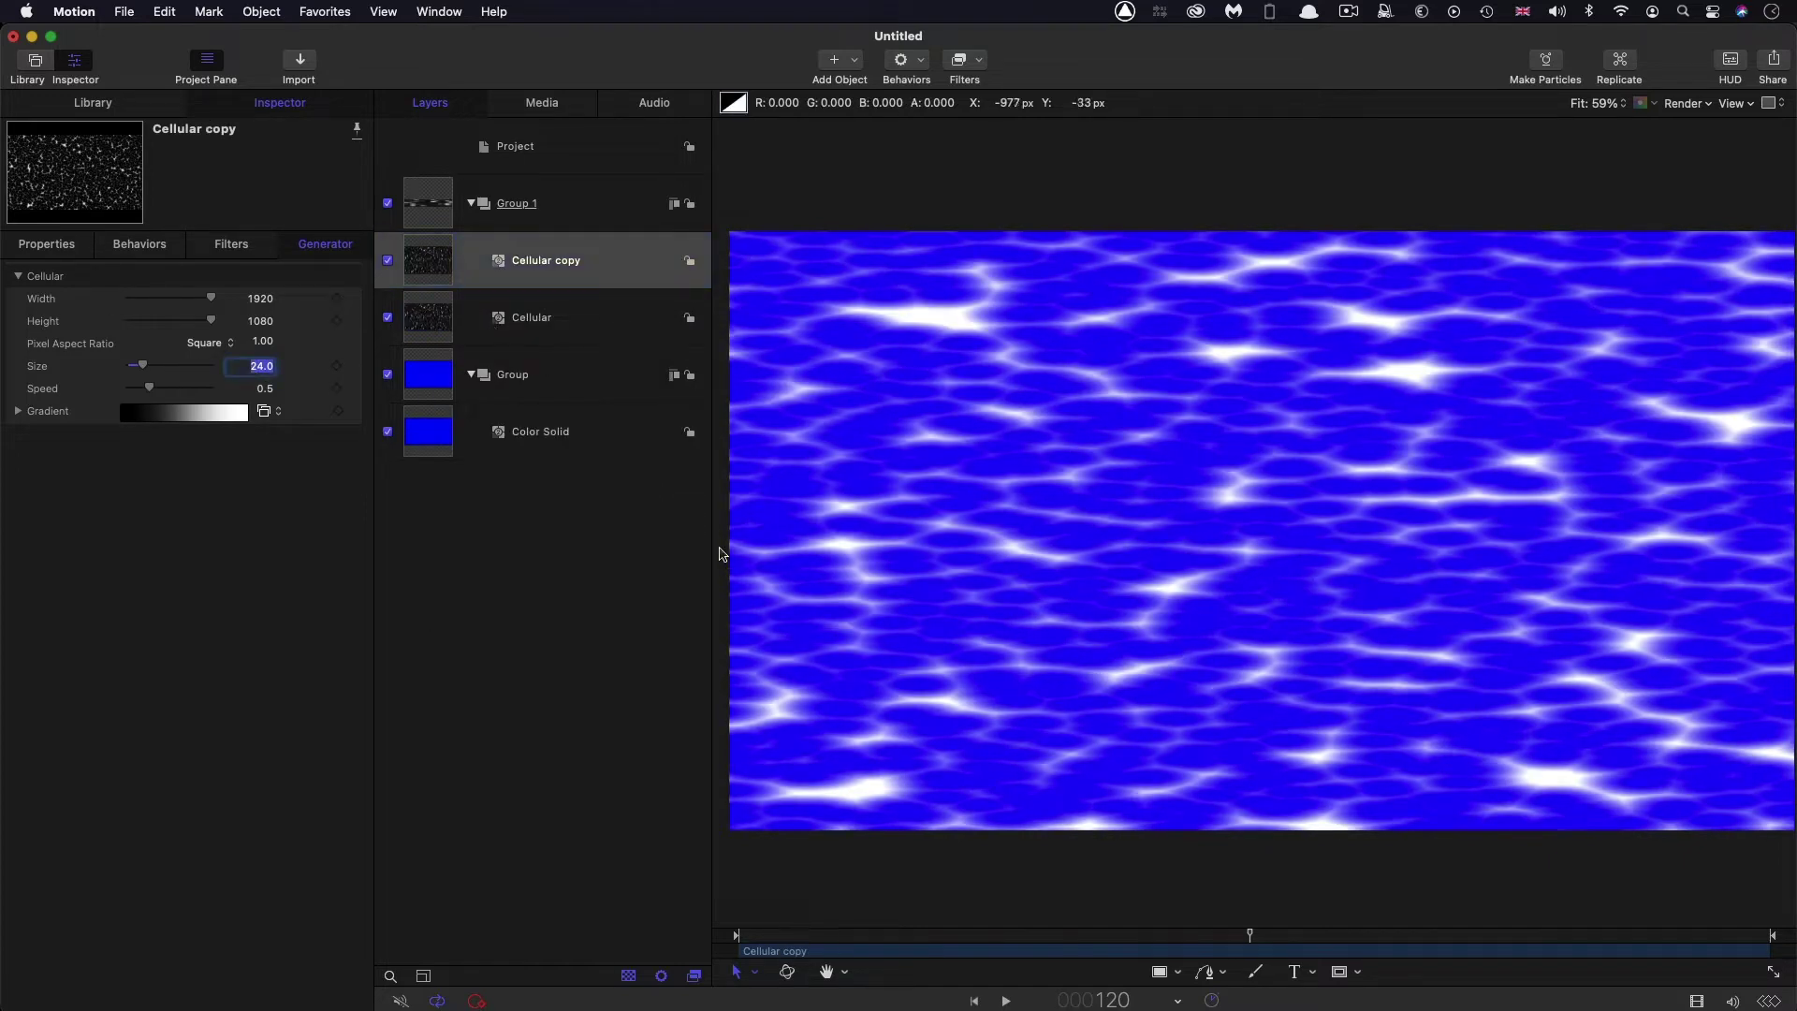
{"action": "type", "text": "10"}
{"action": "key", "text": "Return"}
{"action": "key", "text": "space"}
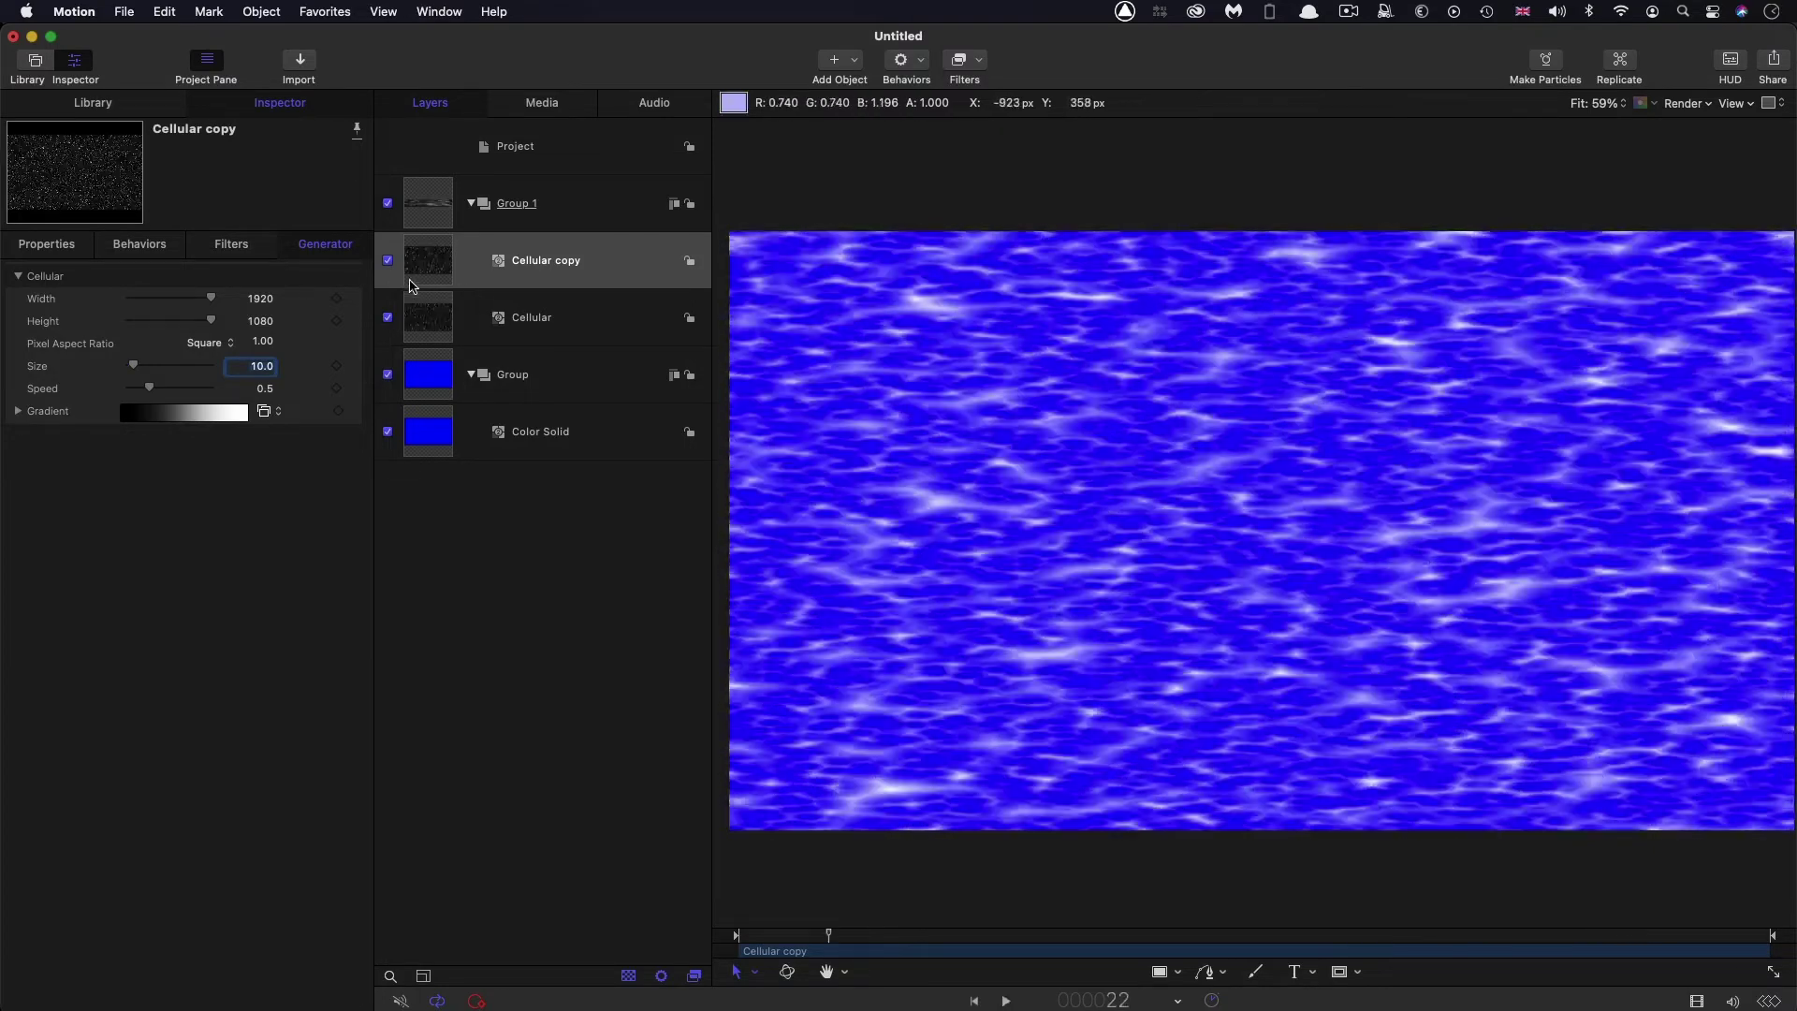
Add a Caustics generator above the Cellular layers in Group 1
{"action": "left_click", "coordinate": [853, 58]}
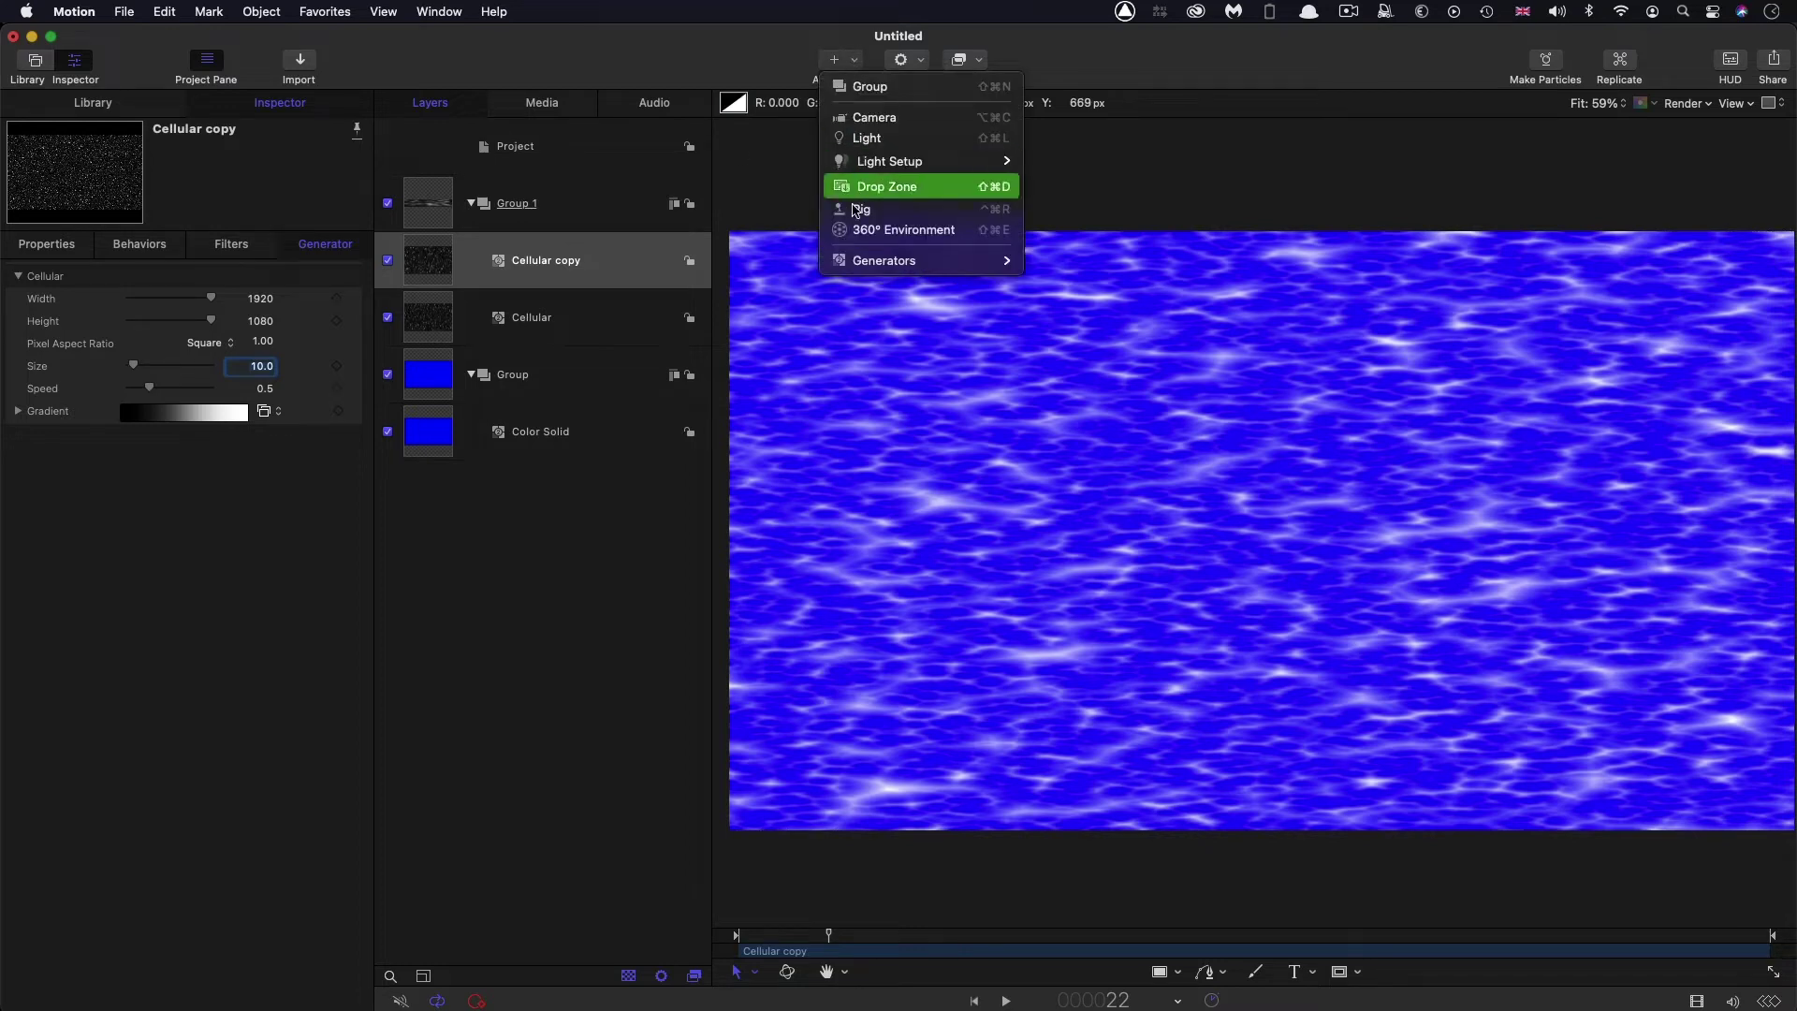
{"action": "mouse_move", "coordinate": [859, 260]}
{"action": "mouse_move", "coordinate": [1182, 261]}
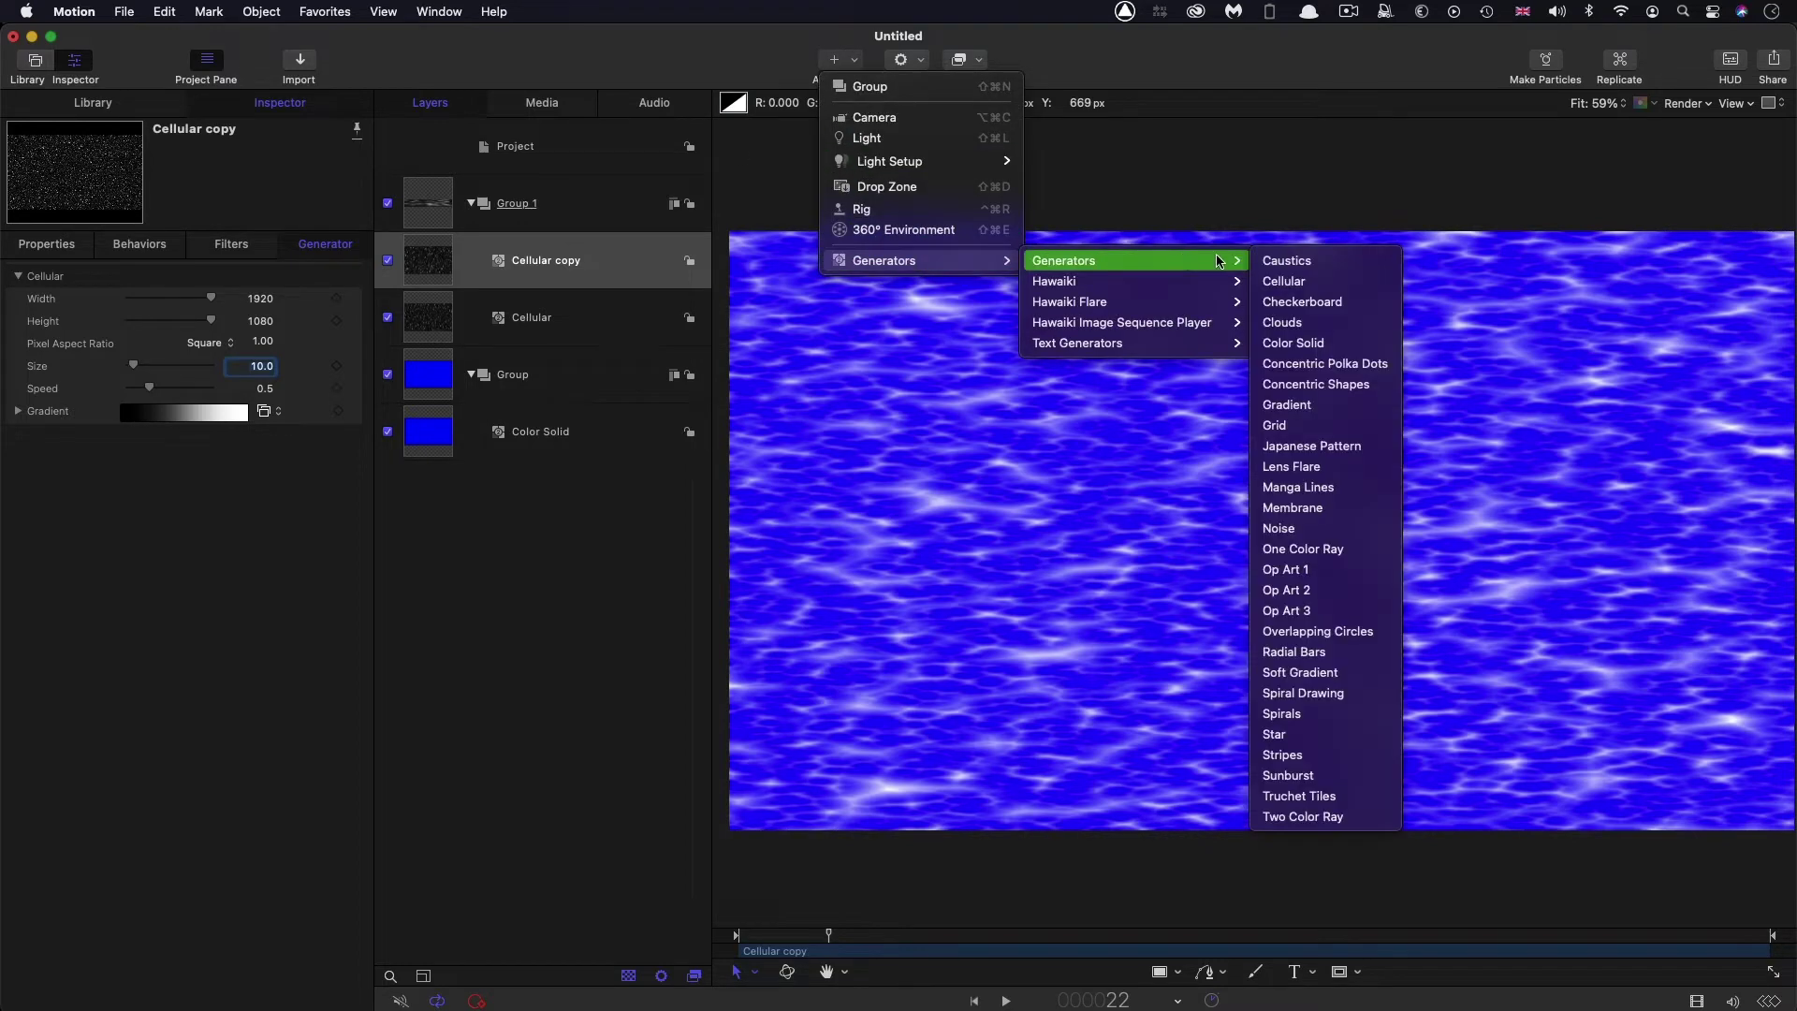
{"action": "left_click", "coordinate": [1289, 260]}
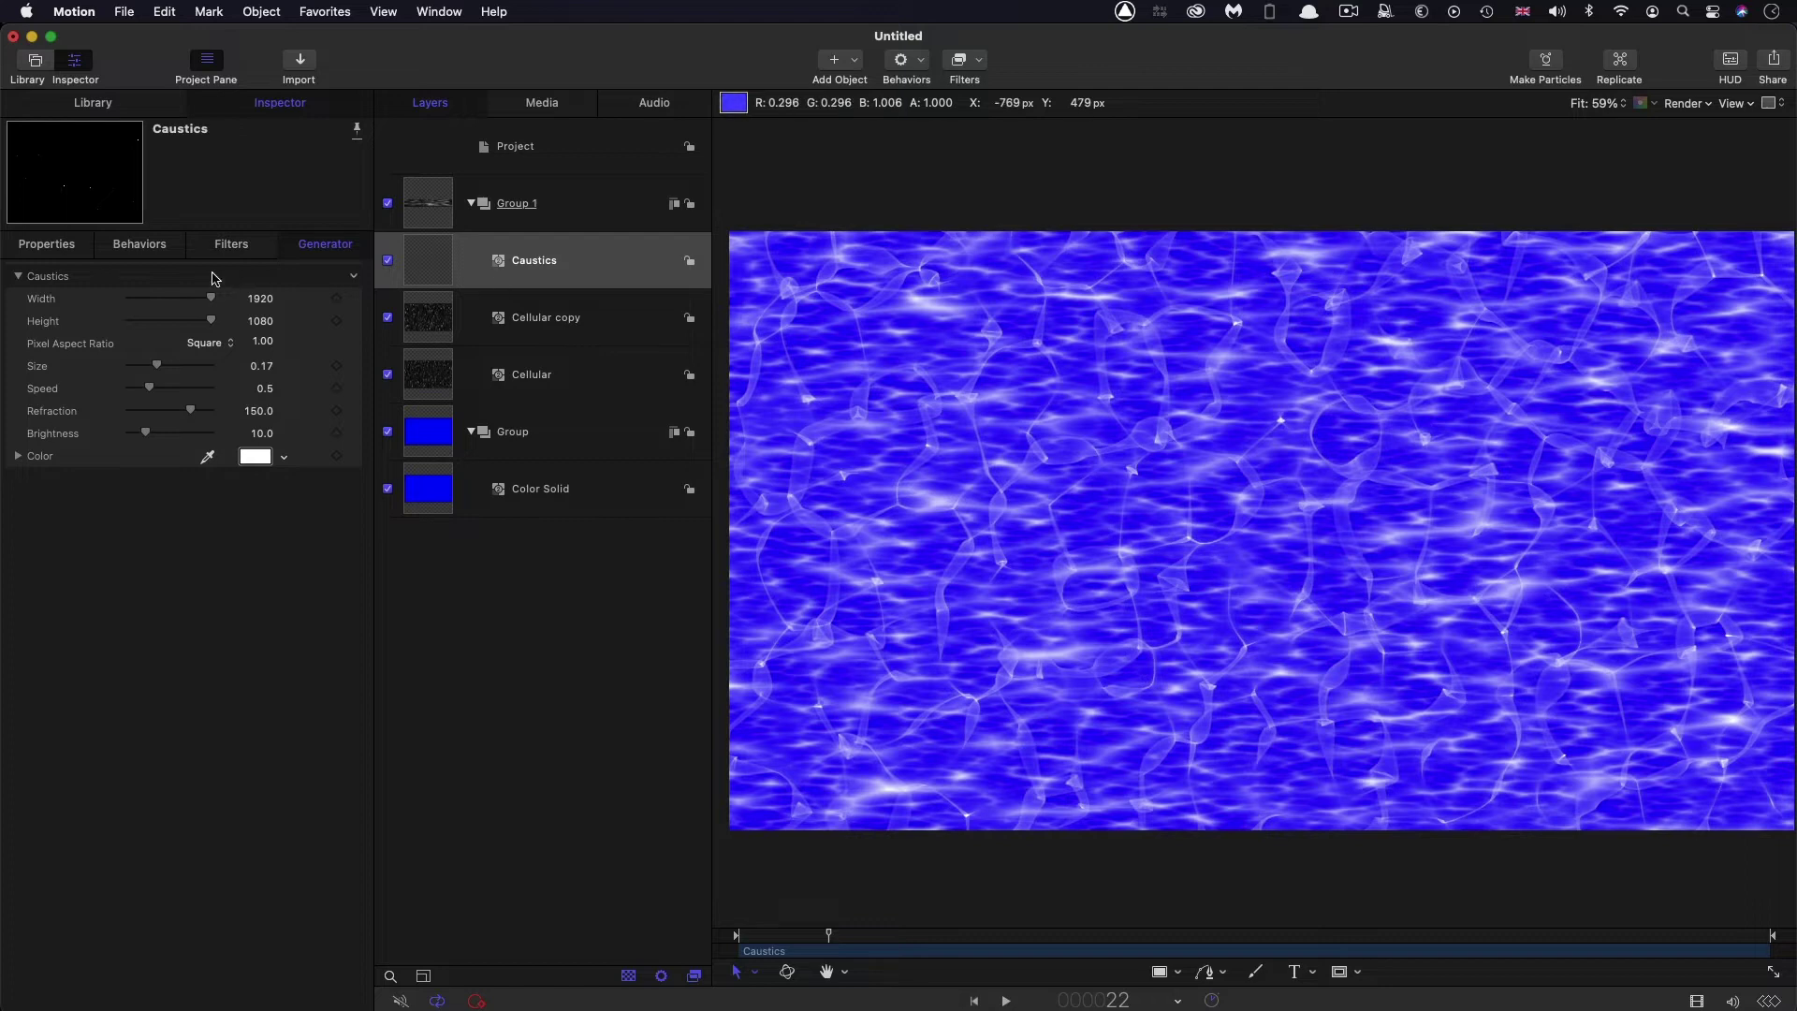
Set the Caustics generator's refraction to 50 and its brightness to 46
{"action": "left_click", "coordinate": [253, 411]}
{"action": "type", "text": "50"}
{"action": "key", "text": "Return"}
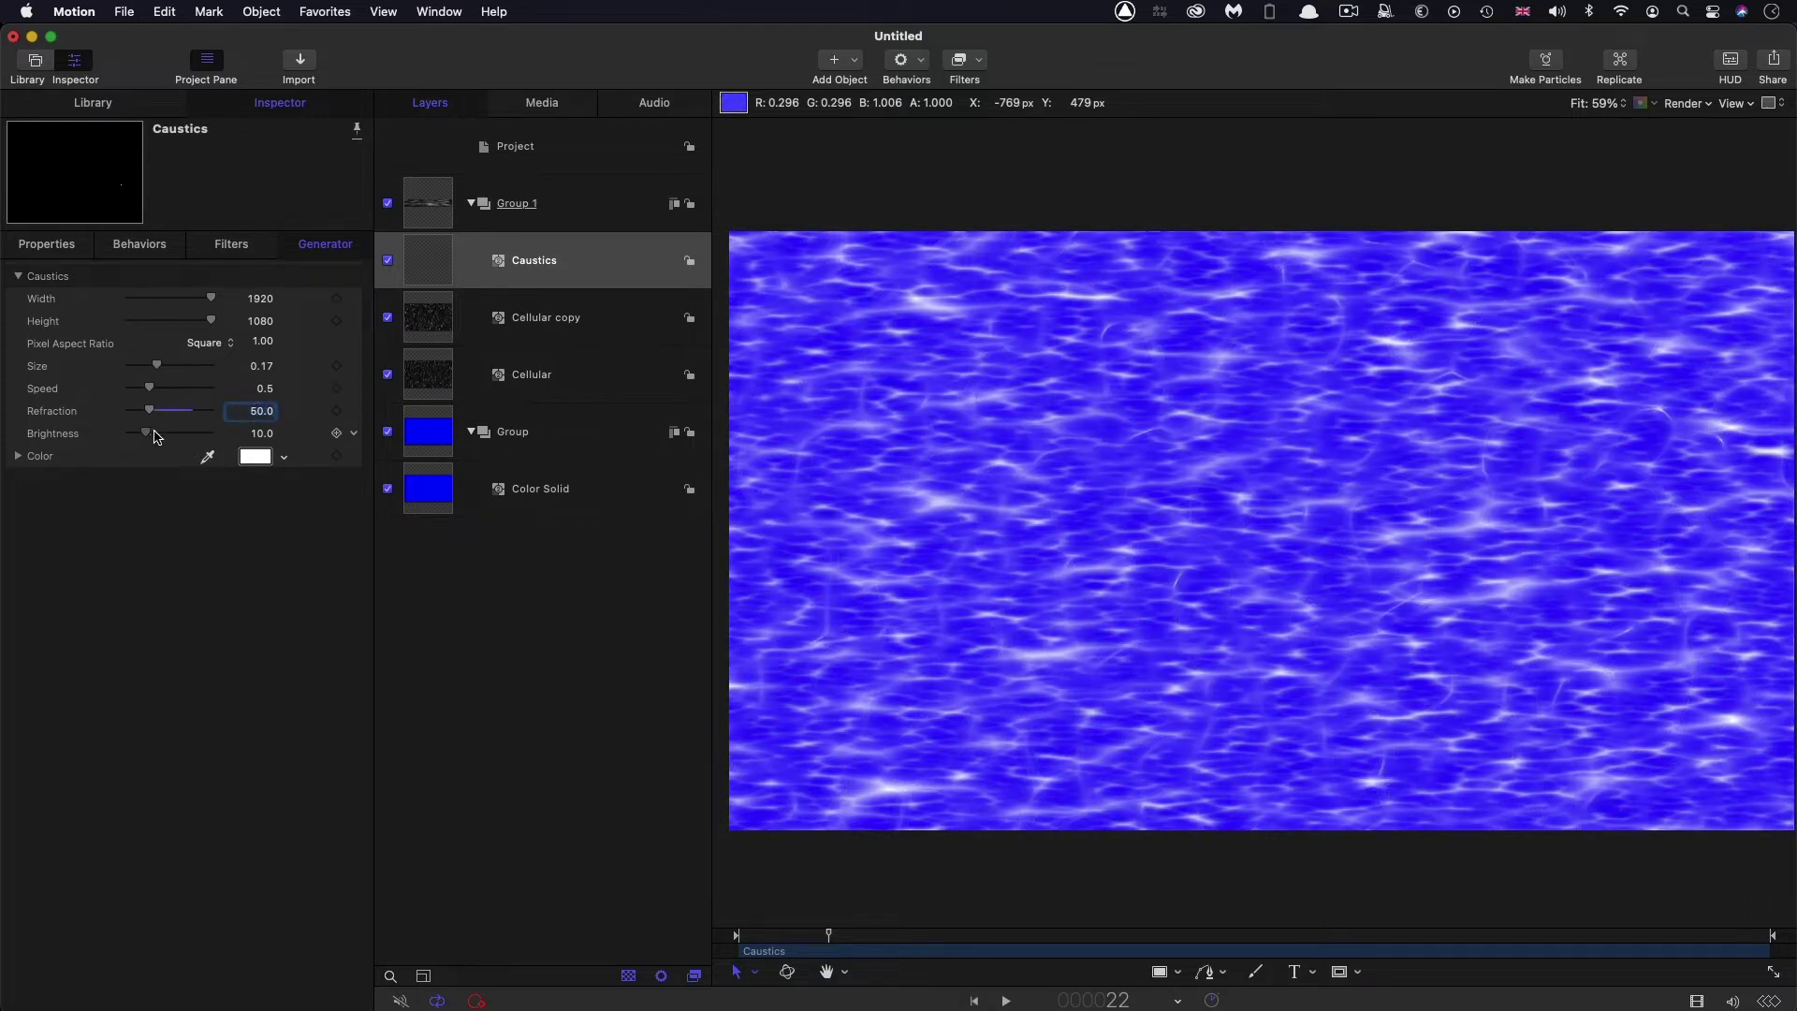
{"action": "left_click_drag", "start_coordinate": [155, 436], "coordinate": [211, 437]}
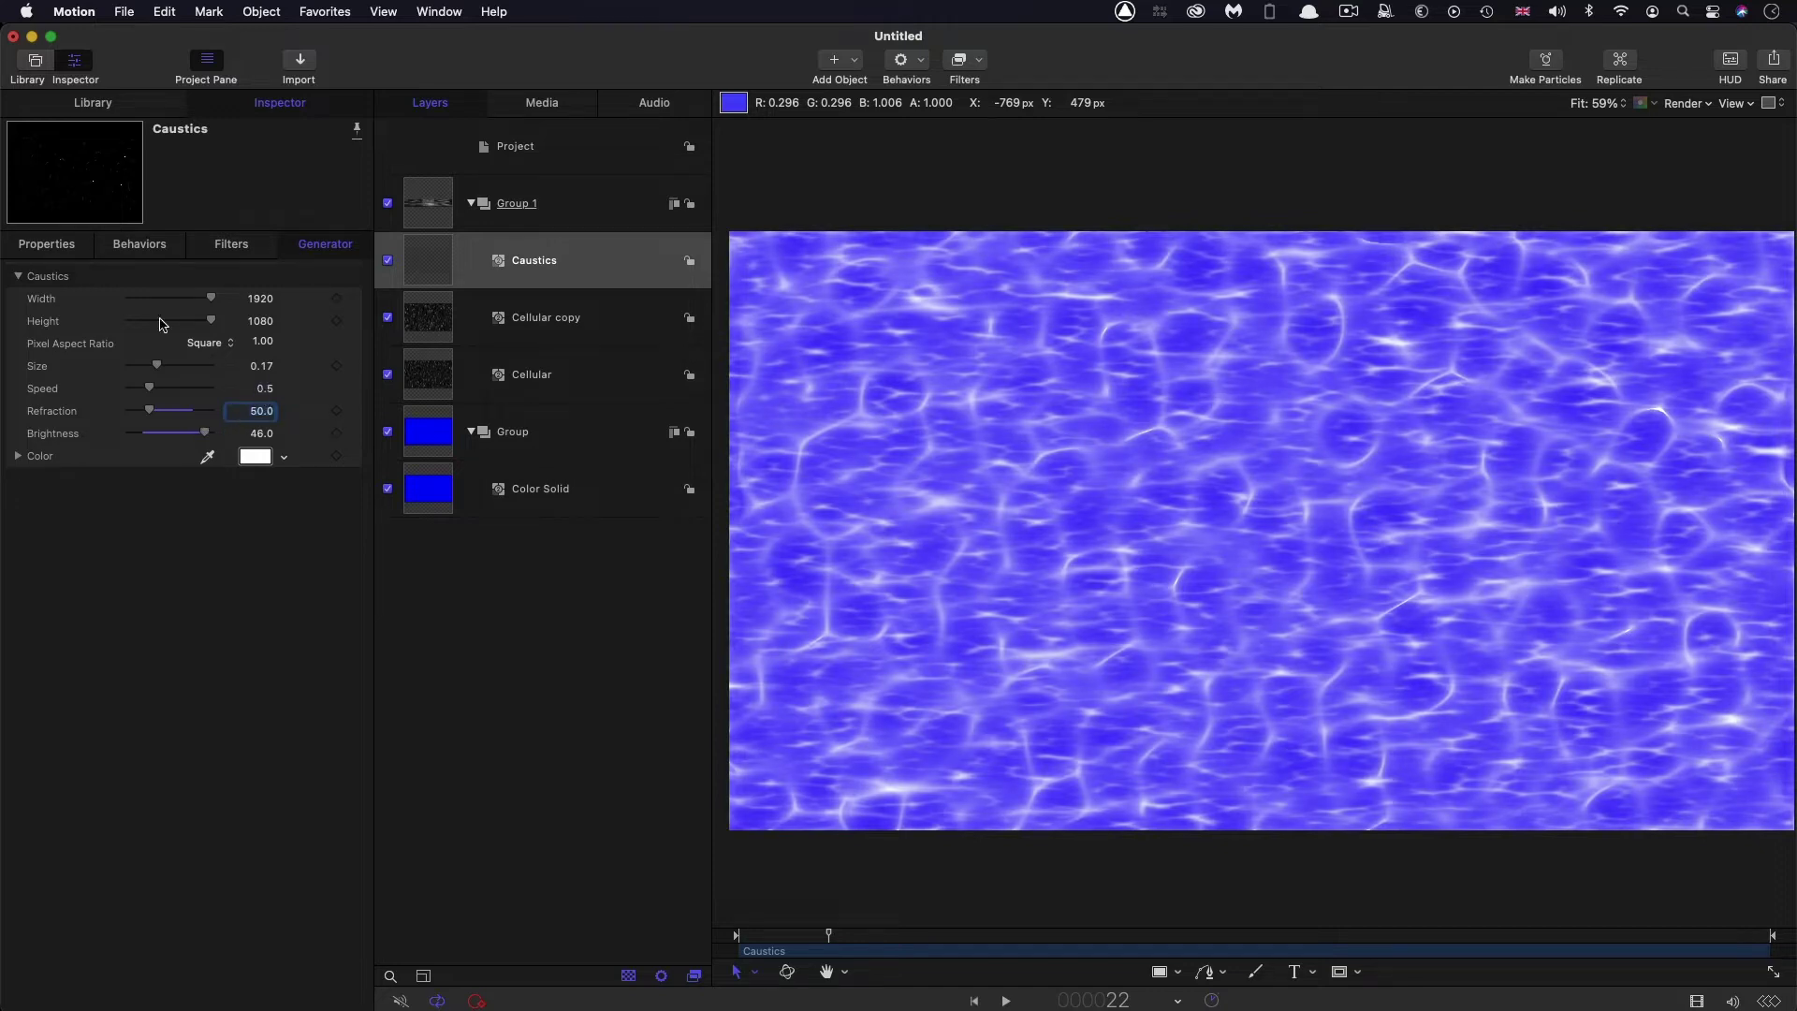
Stretch the Caustics layer horizontally to an X scale of 400%
{"action": "left_click", "coordinate": [56, 241]}
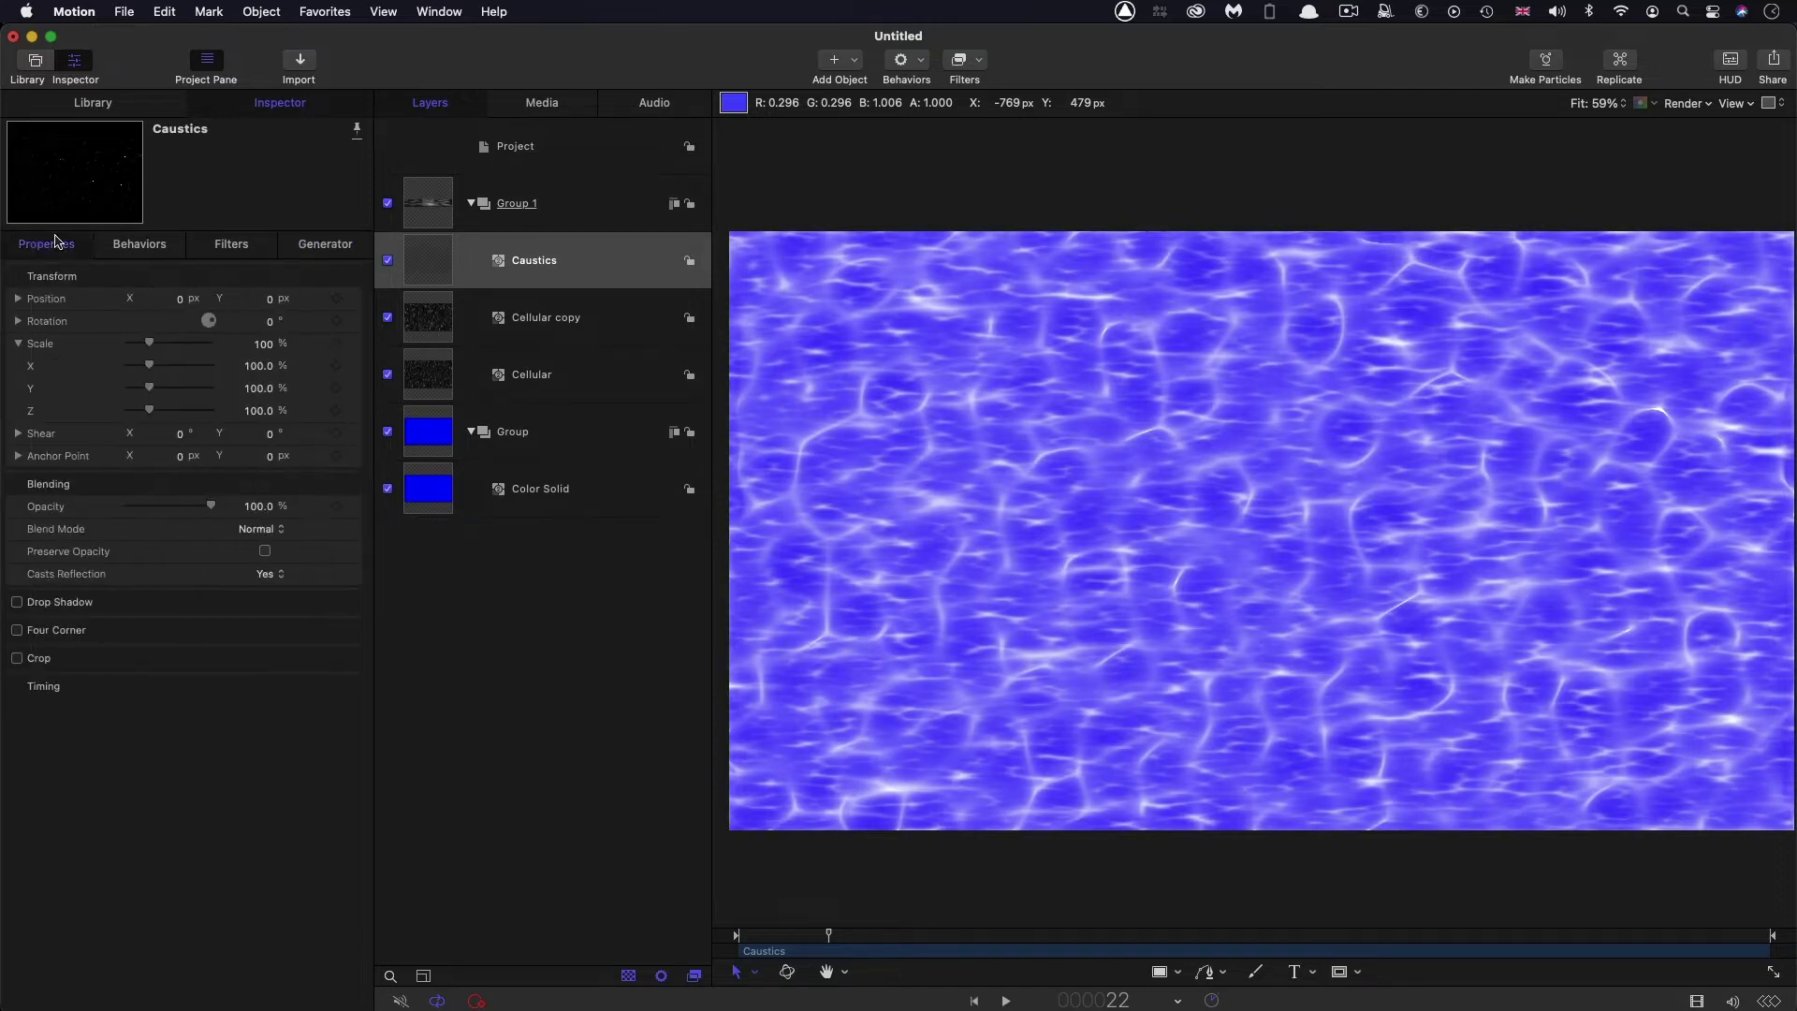
{"action": "left_click", "coordinate": [261, 366]}
{"action": "type", "text": "400"}
{"action": "key", "text": "Return"}
Set the Caustics generator's size to 0.1 and preview the water animation
{"action": "left_click", "coordinate": [324, 243]}
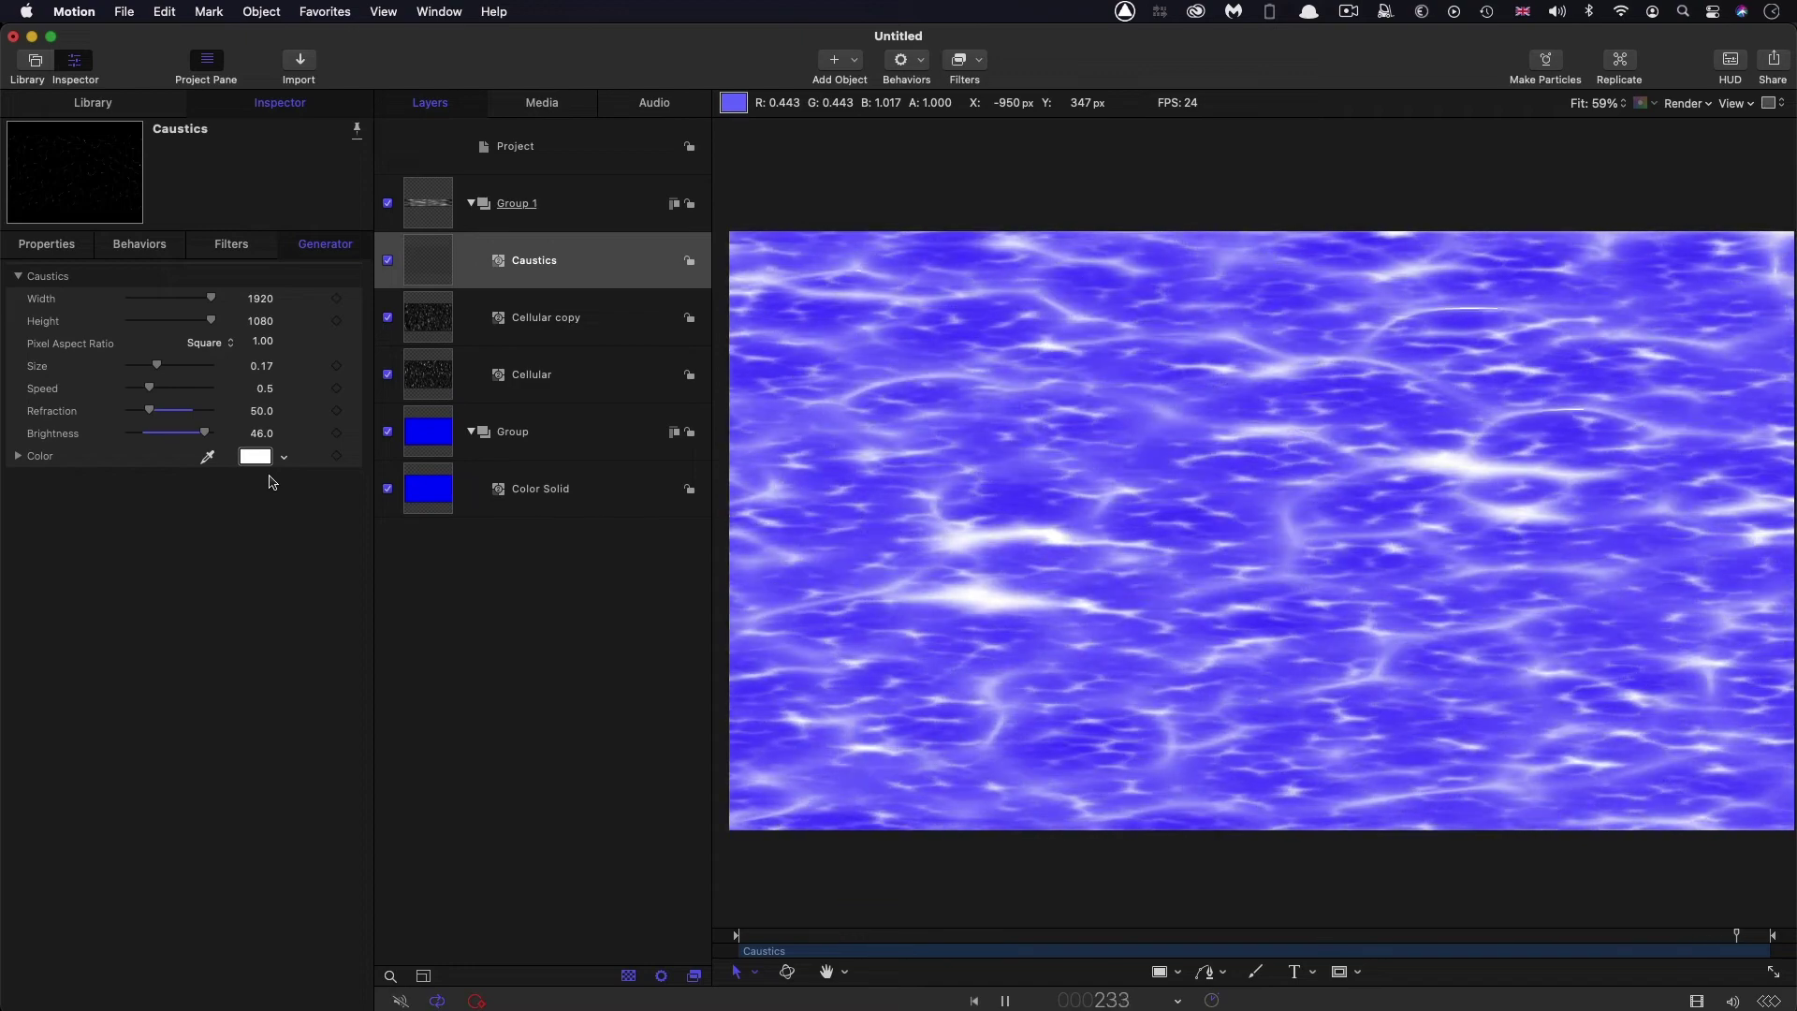
{"action": "left_click", "coordinate": [261, 366]}
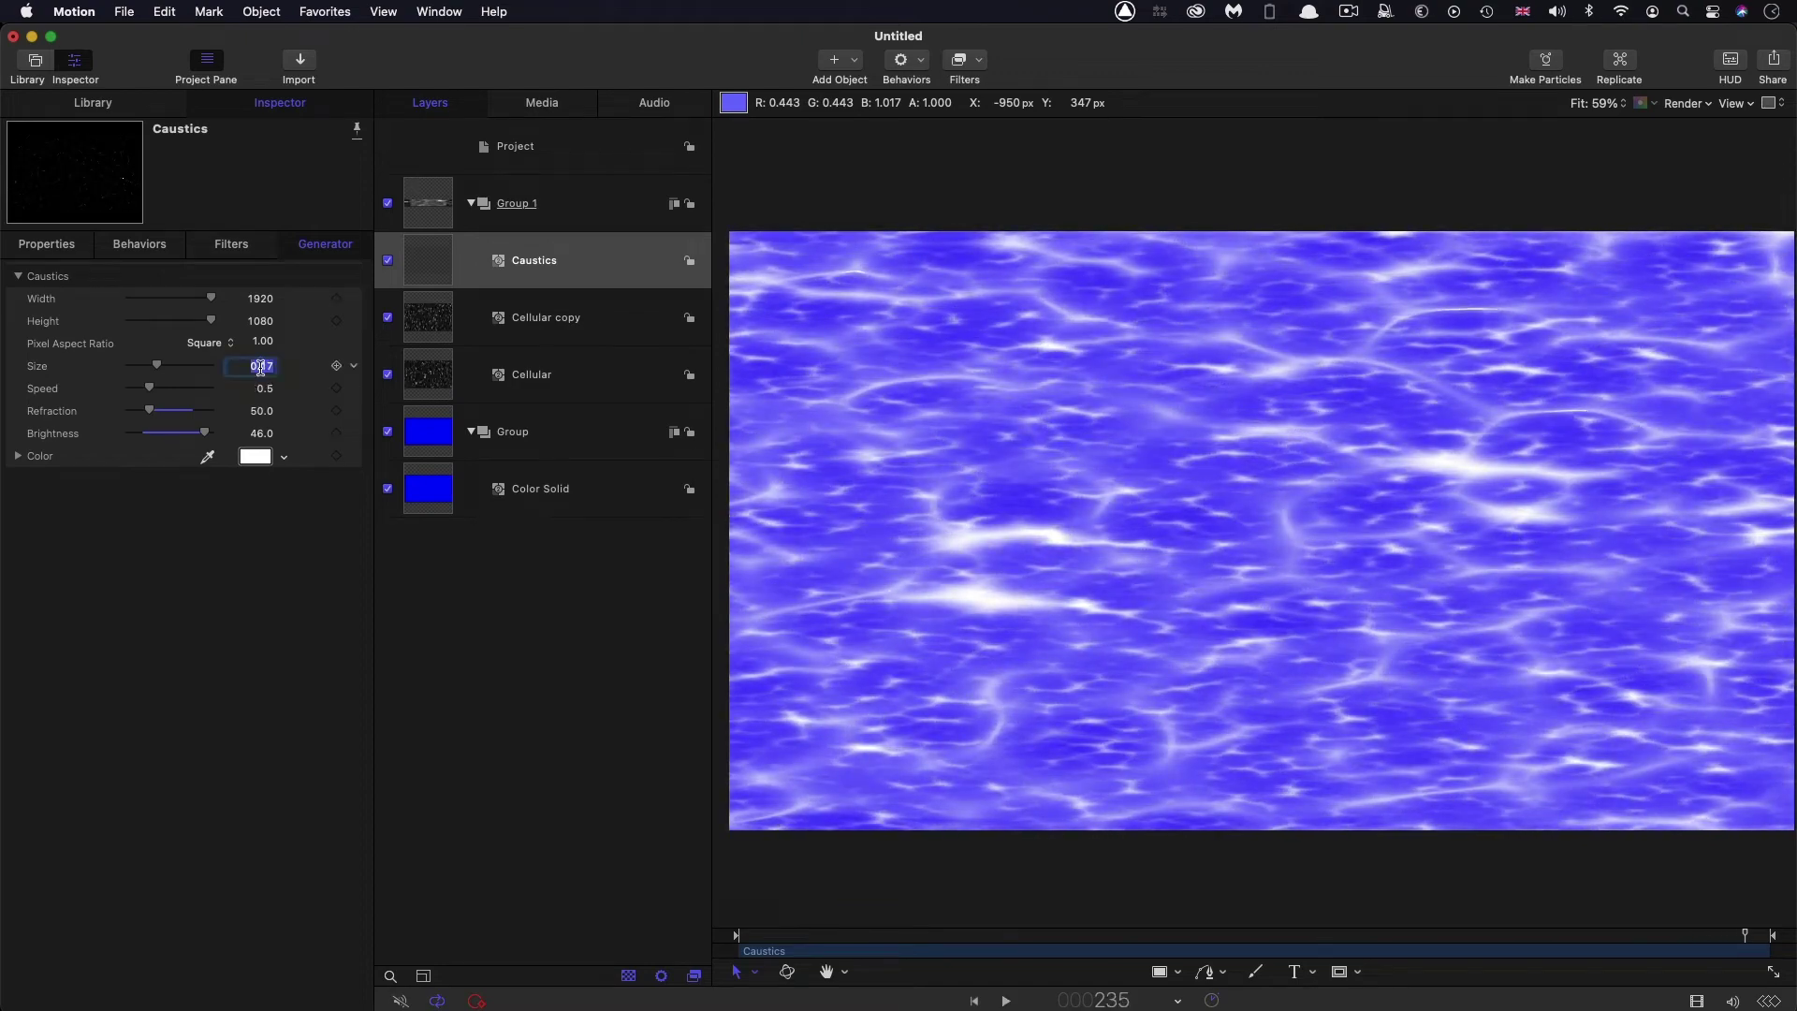
{"action": "type", "text": "0.1"}
{"action": "key", "text": "Return"}
{"action": "key", "text": "space"}
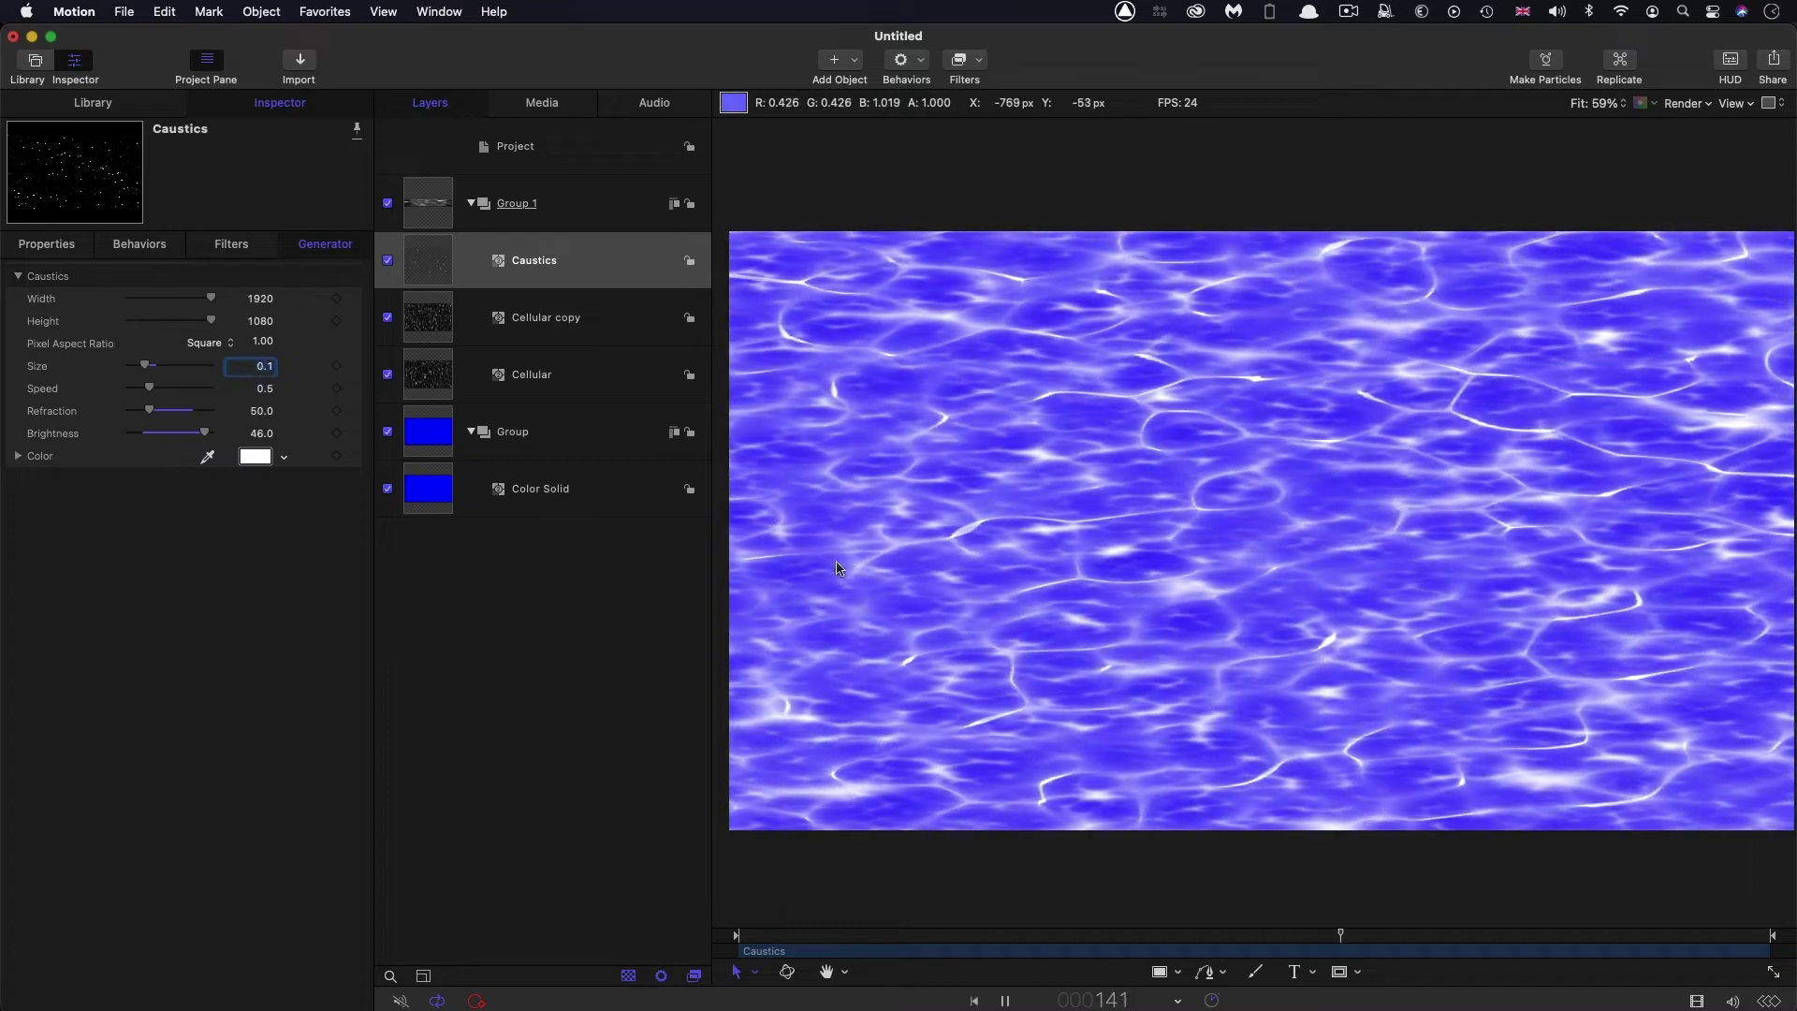
{"action": "key", "text": "End"}
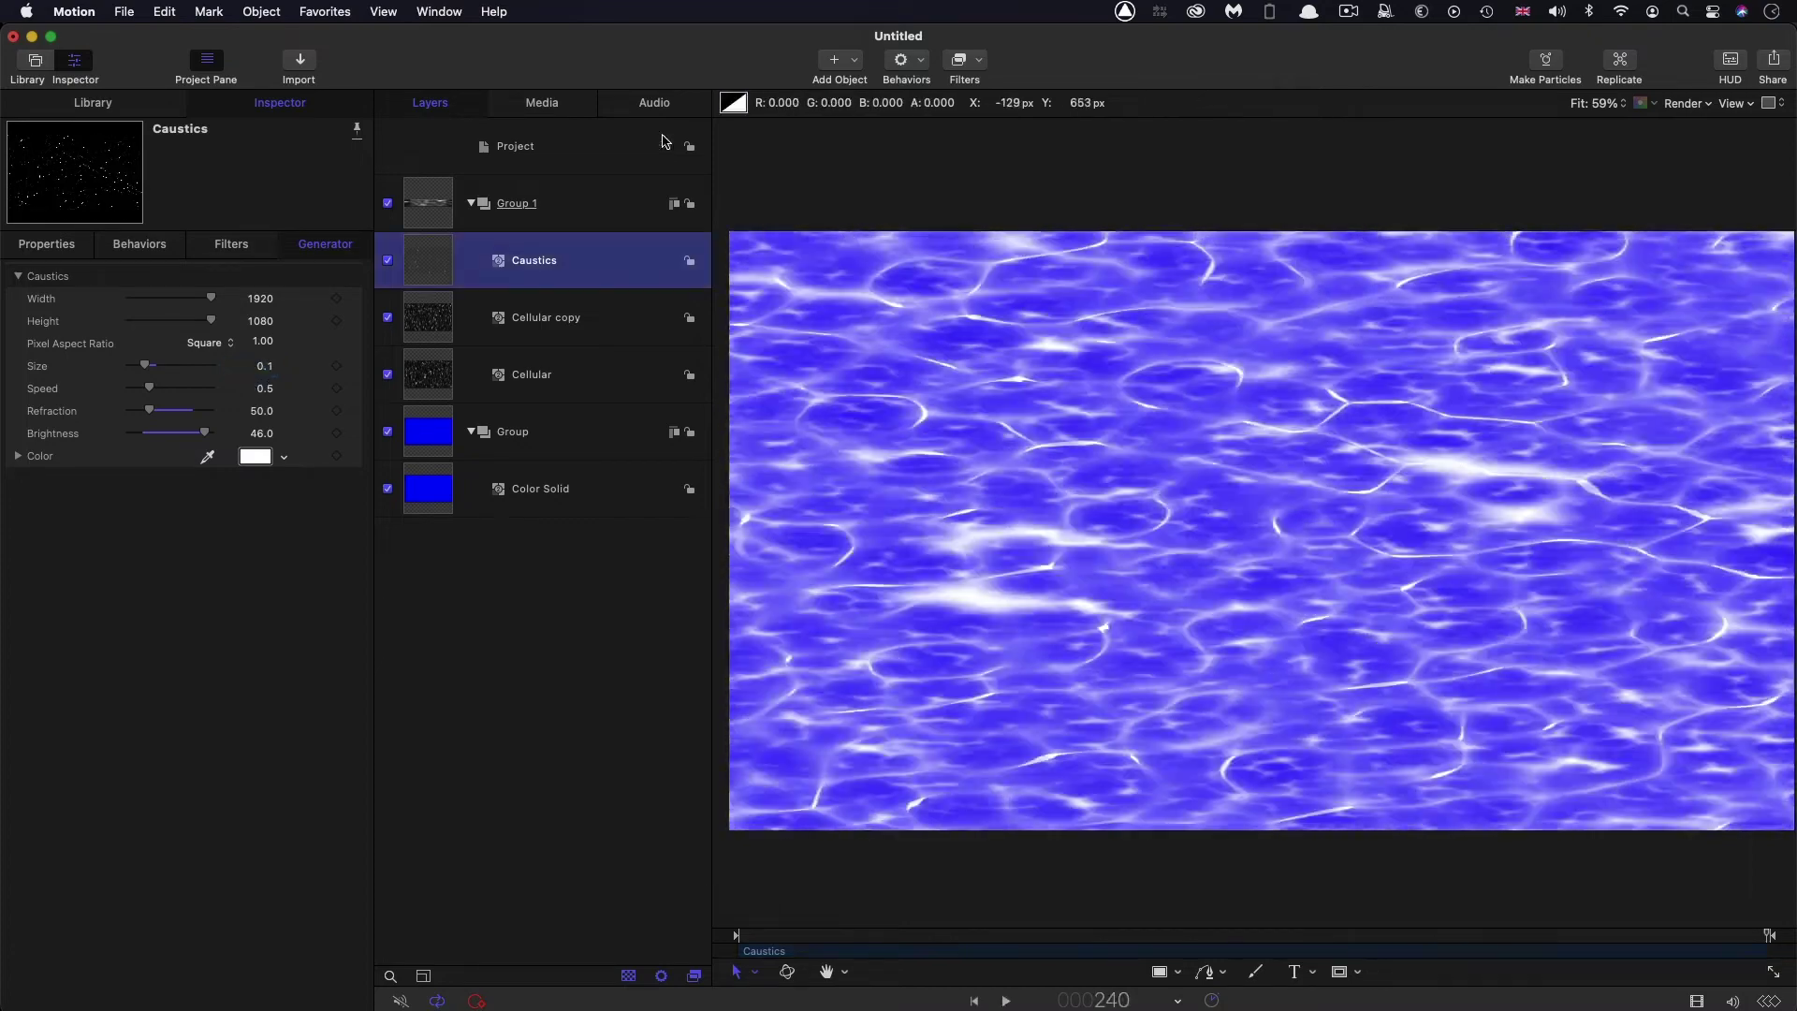
Add a Gradient generator on top of the Caustics layer and apply the Grayscale gradient preset
{"action": "left_click", "coordinate": [856, 59]}
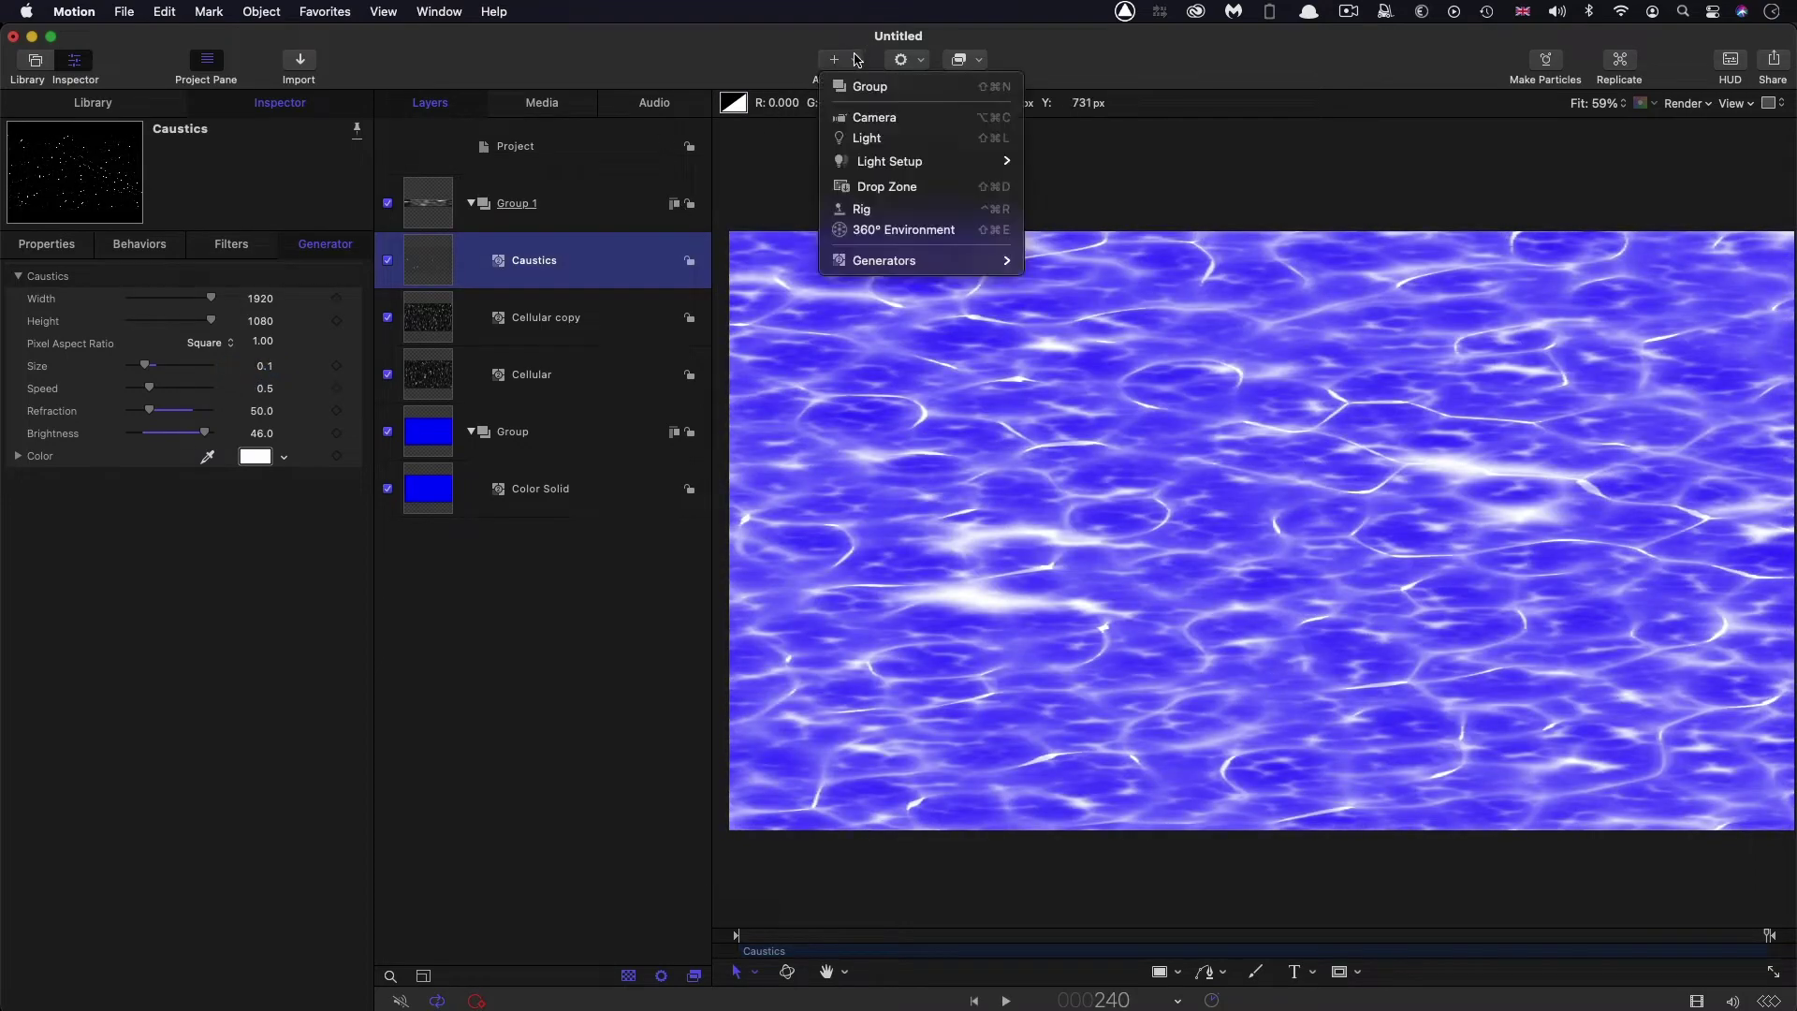
{"action": "mouse_move", "coordinate": [871, 253]}
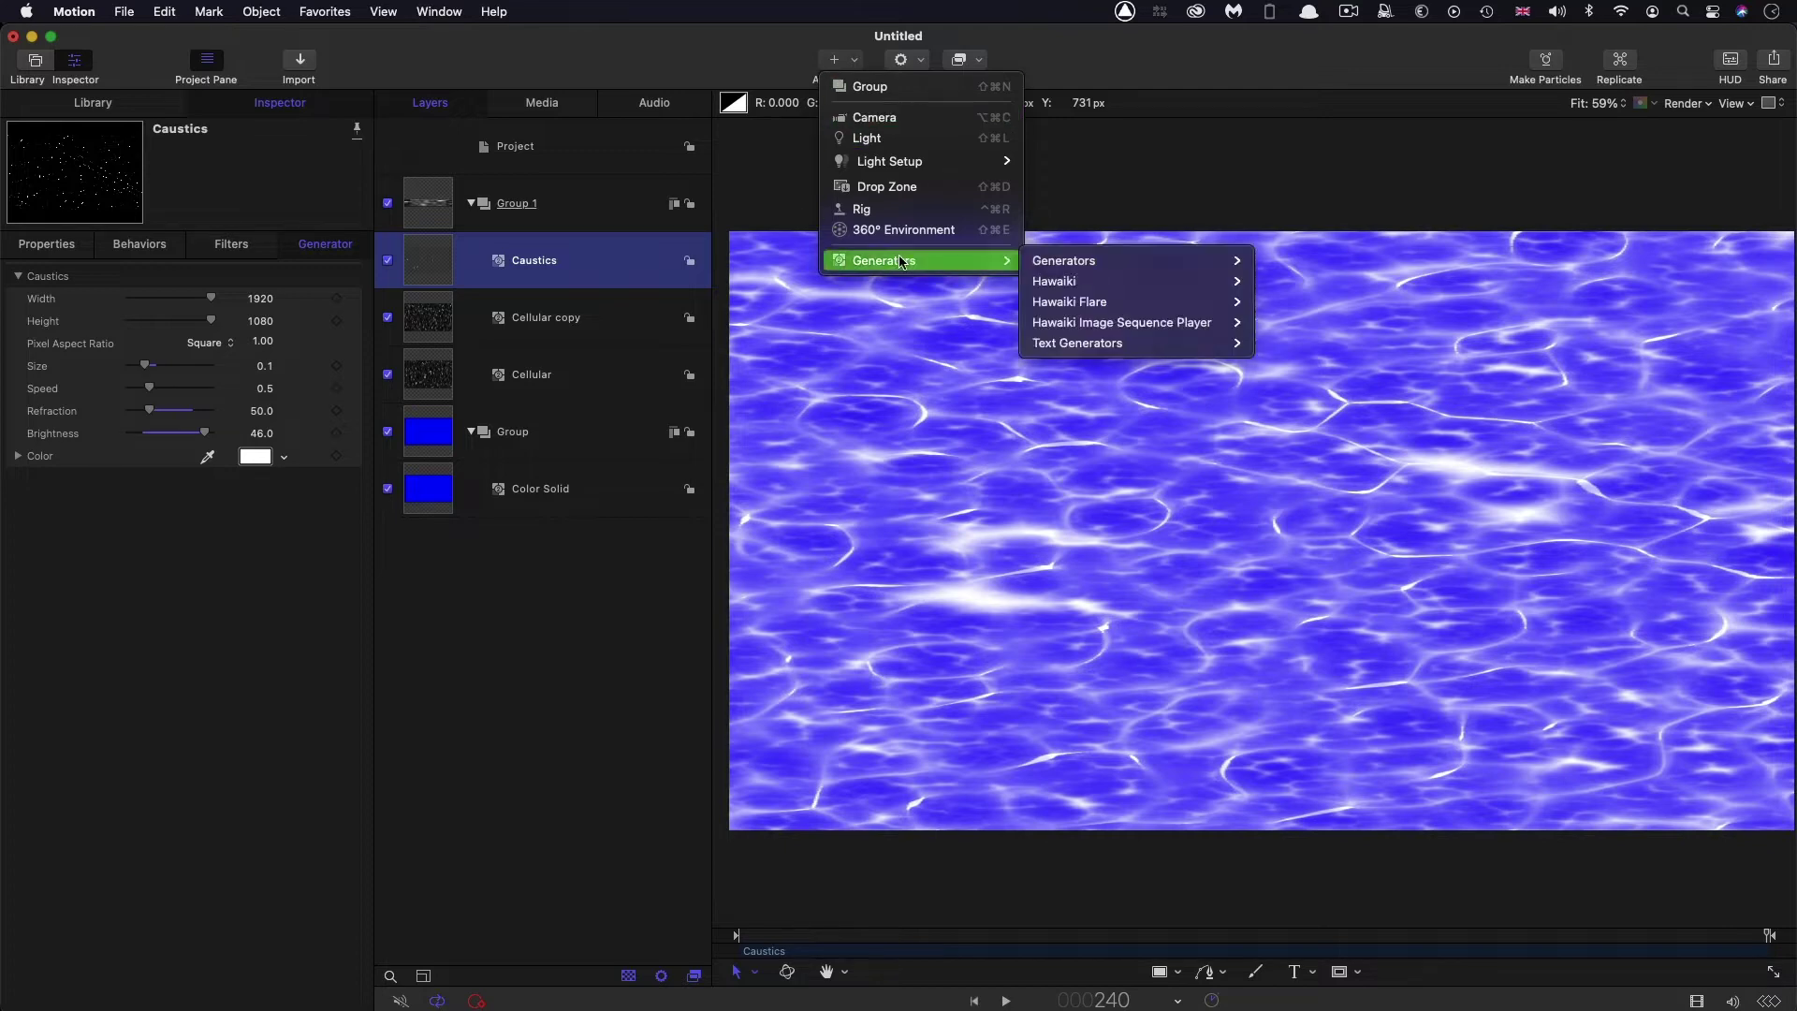
{"action": "mouse_move", "coordinate": [1165, 260]}
{"action": "left_click", "coordinate": [1315, 404]}
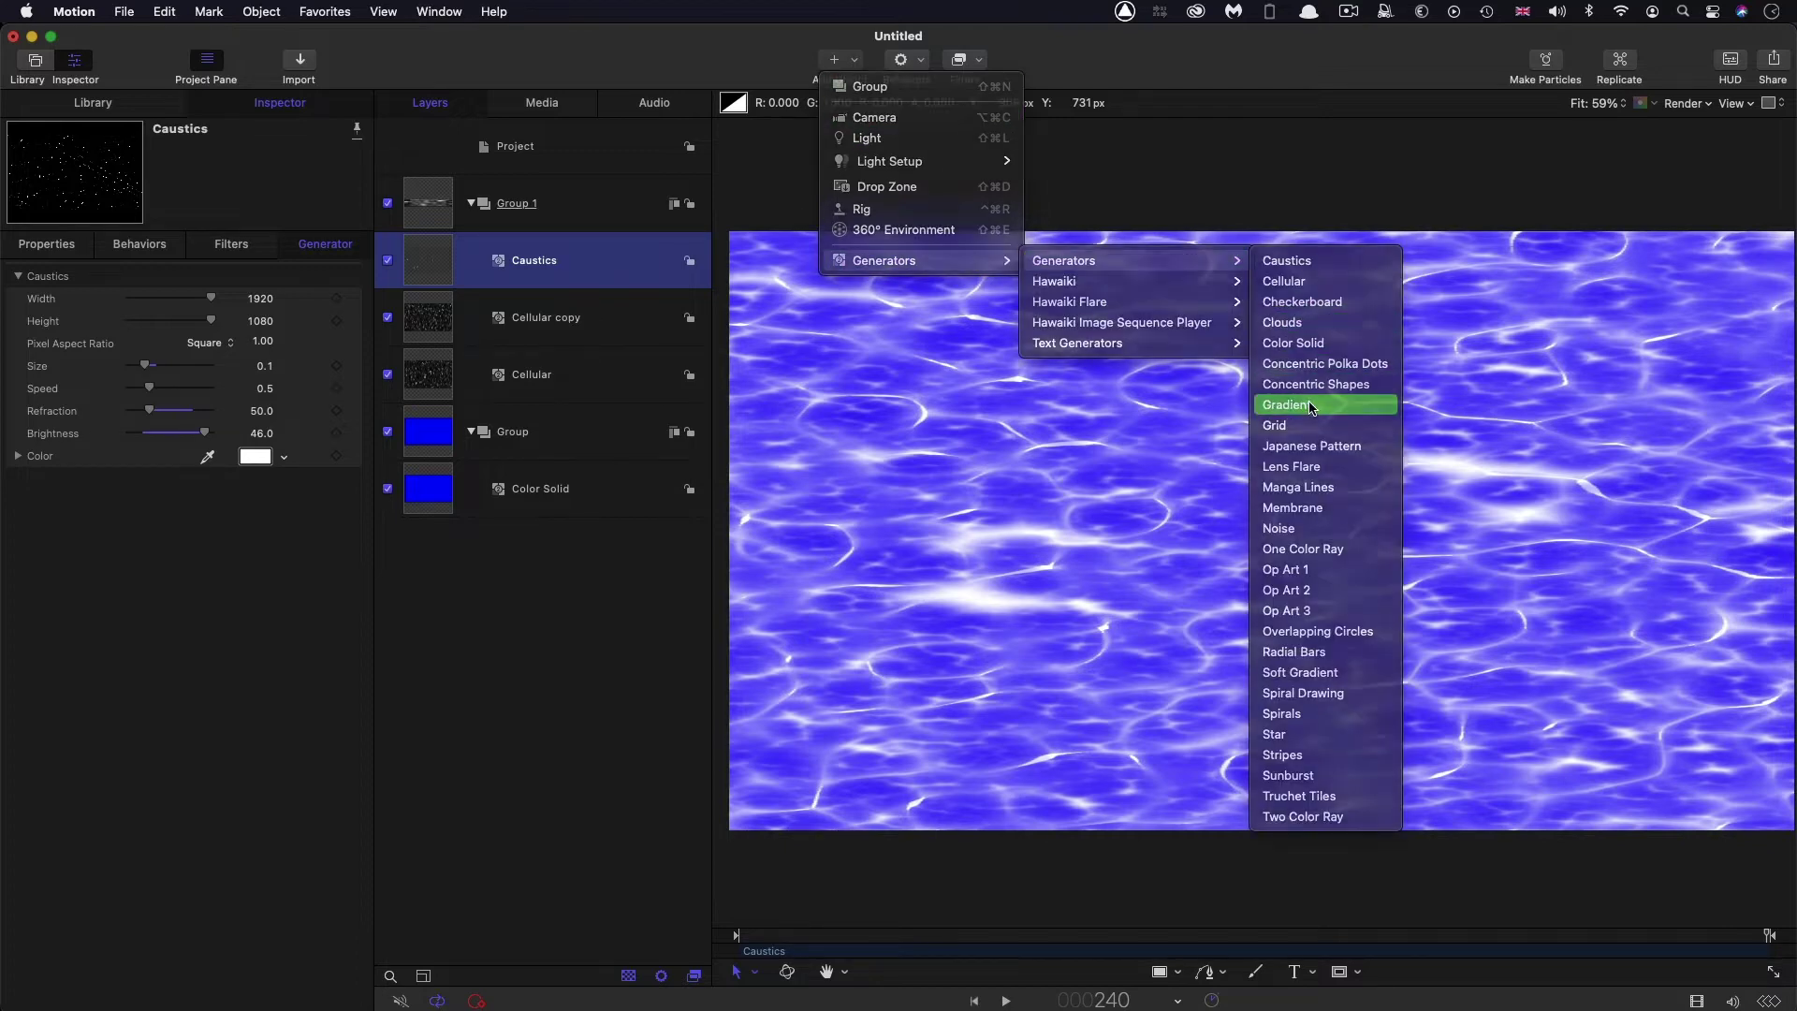
{"action": "left_click", "coordinate": [266, 366]}
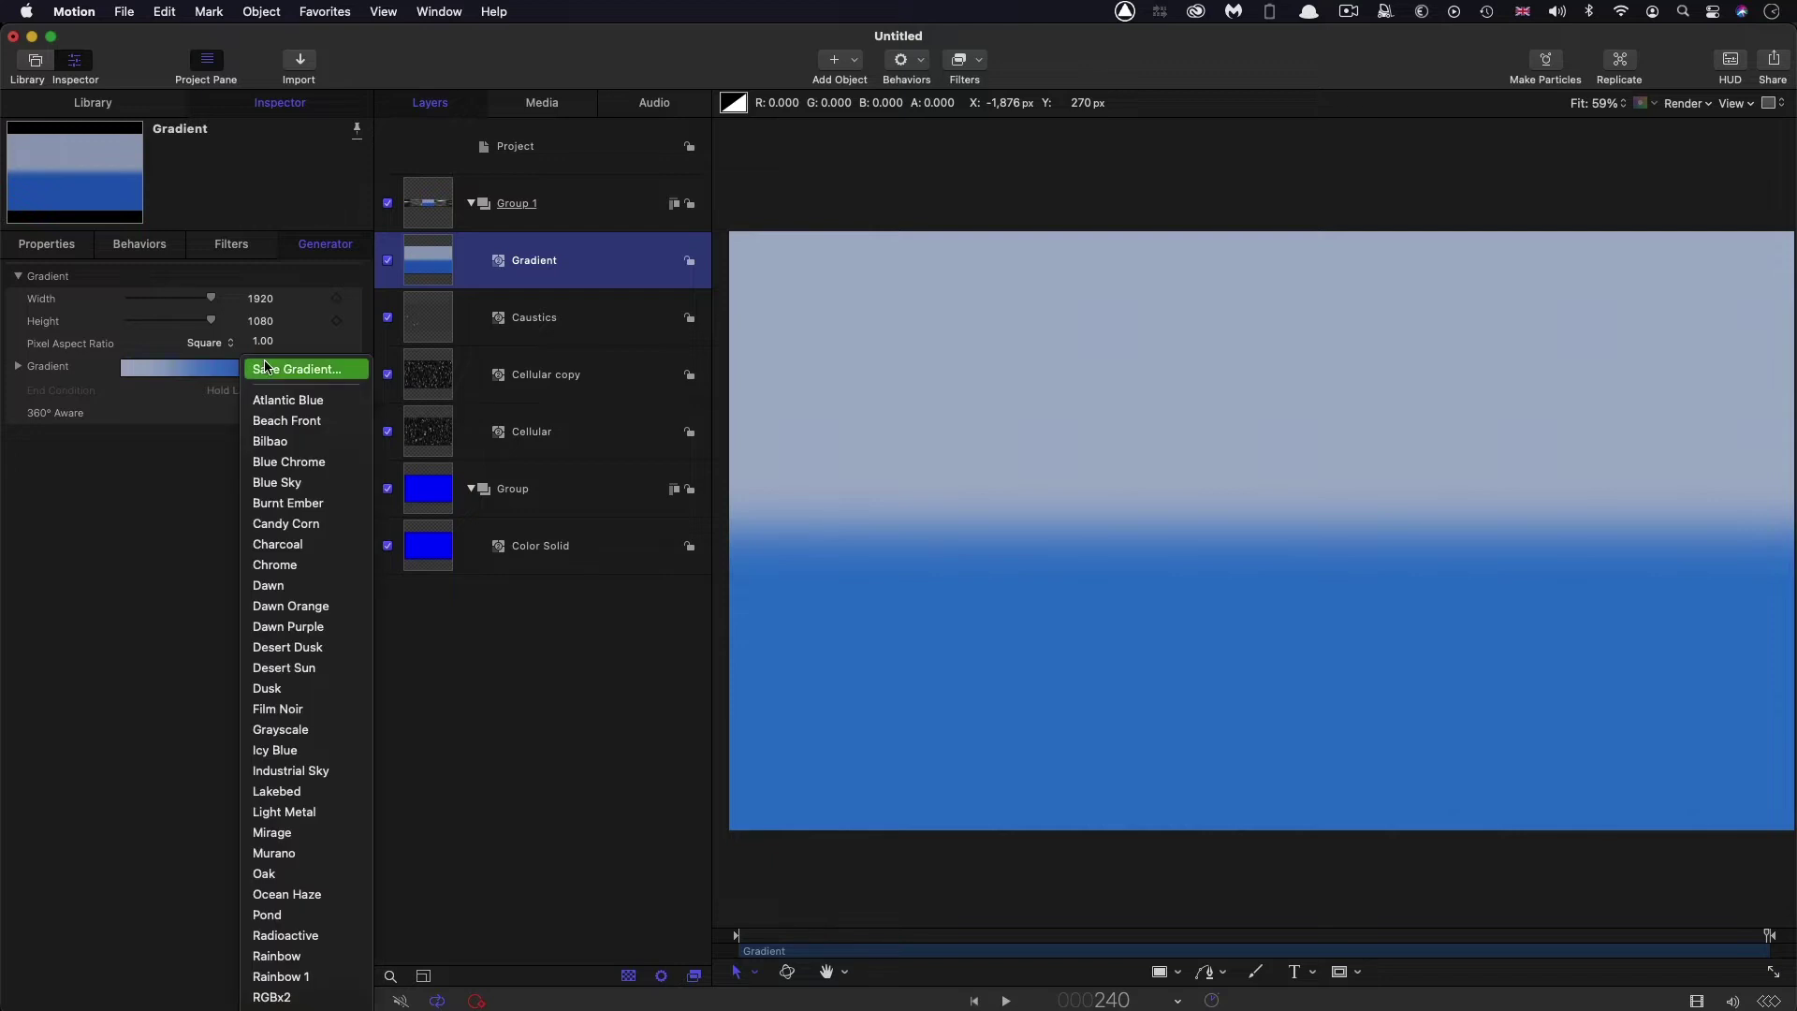
{"action": "left_click", "coordinate": [290, 730]}
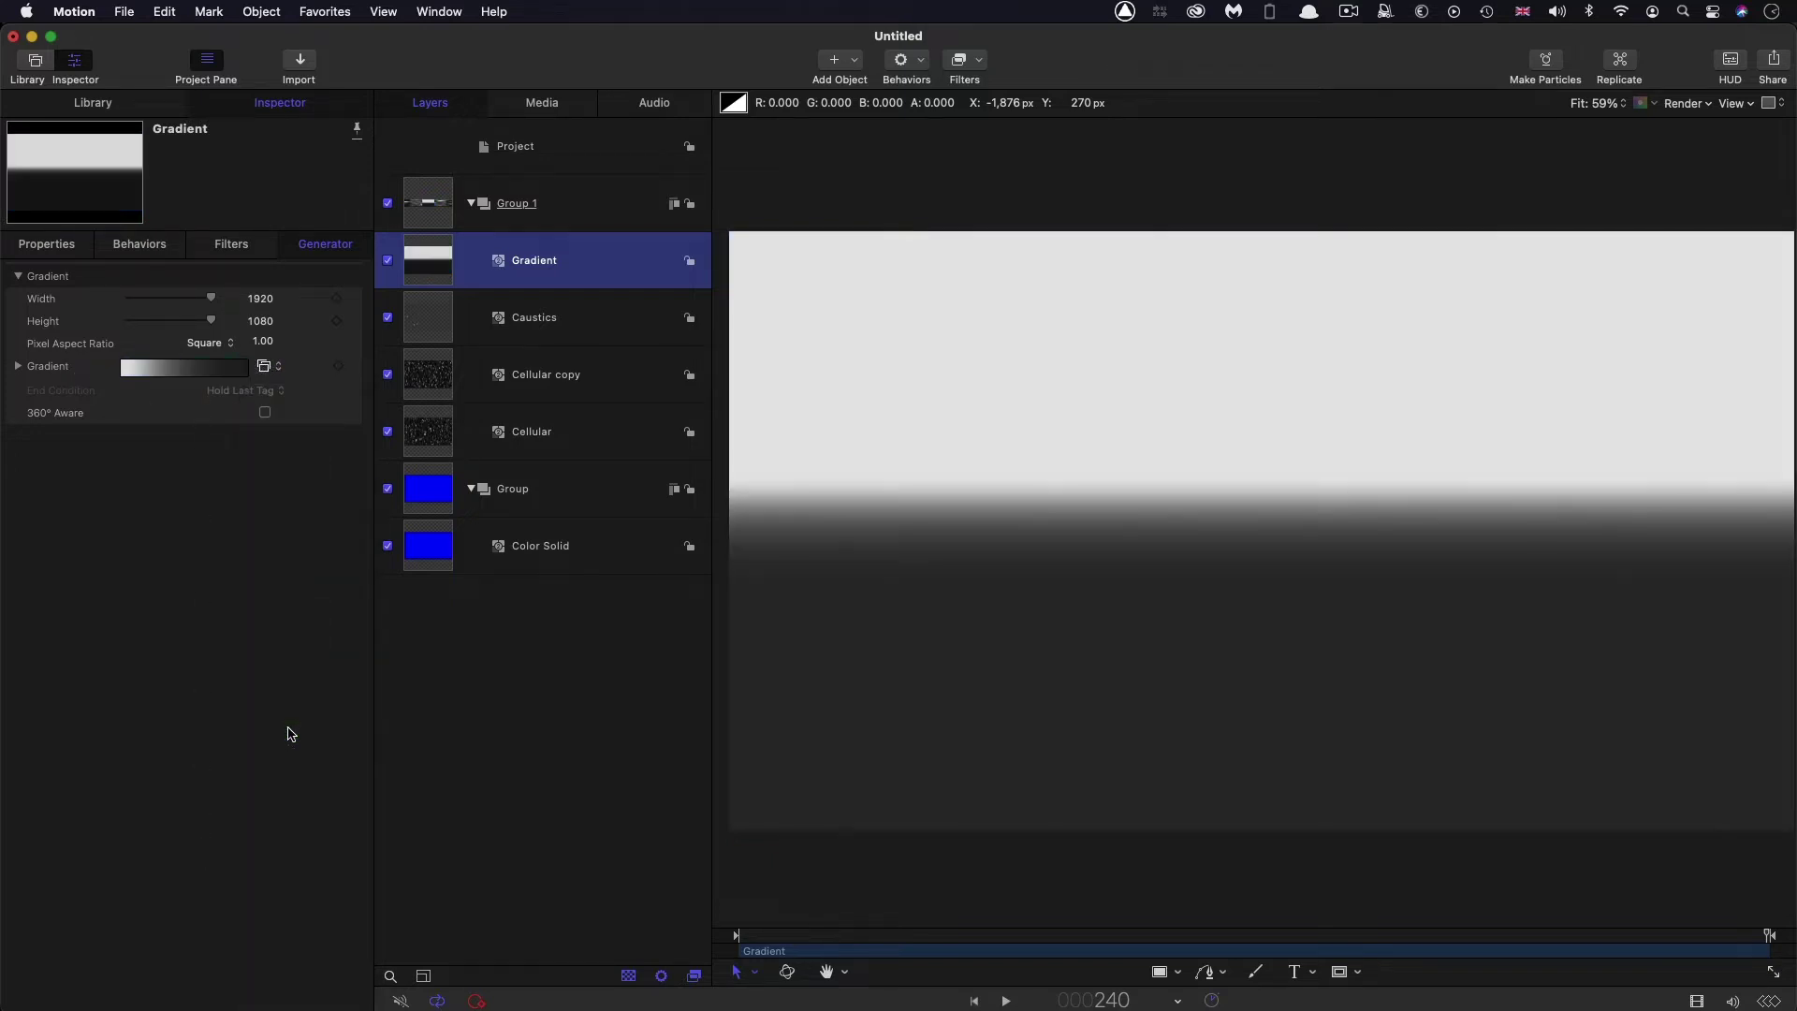
Span the linear gradient over the full frame height, with start Y at 540 px and end Y at -540 px
{"action": "left_click", "coordinate": [17, 366]}
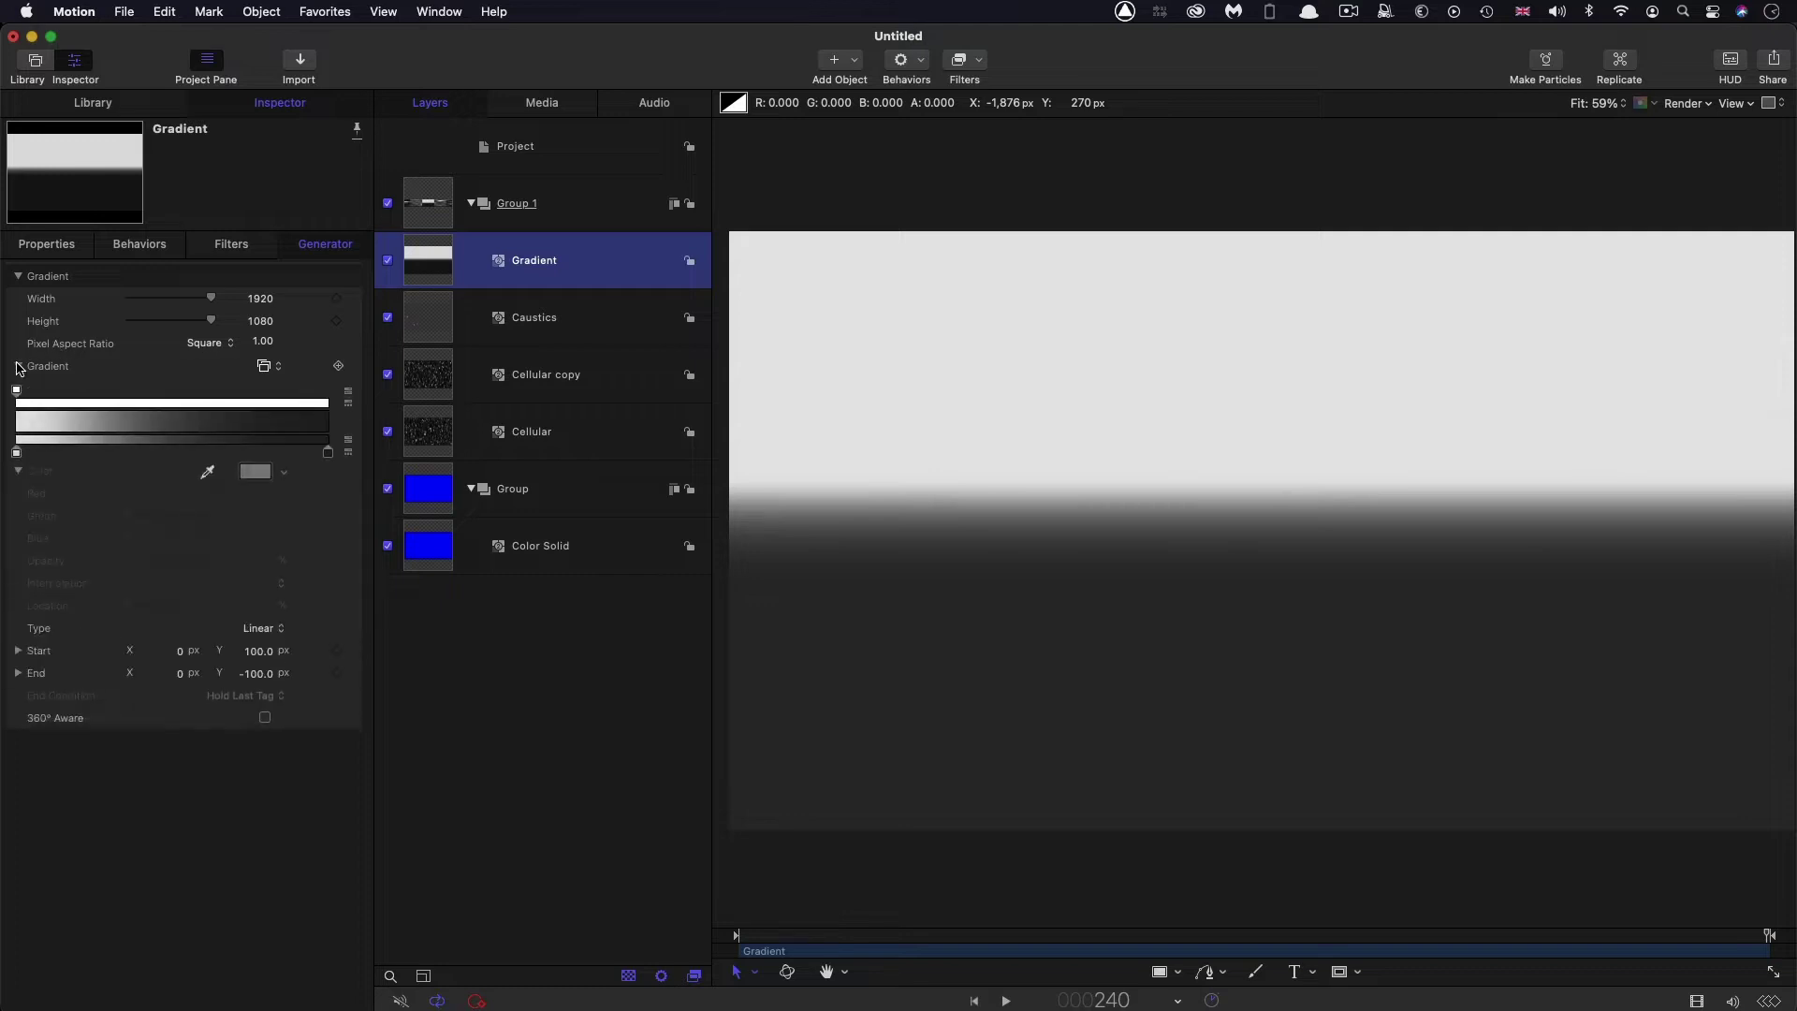
{"action": "left_click", "coordinate": [234, 652]}
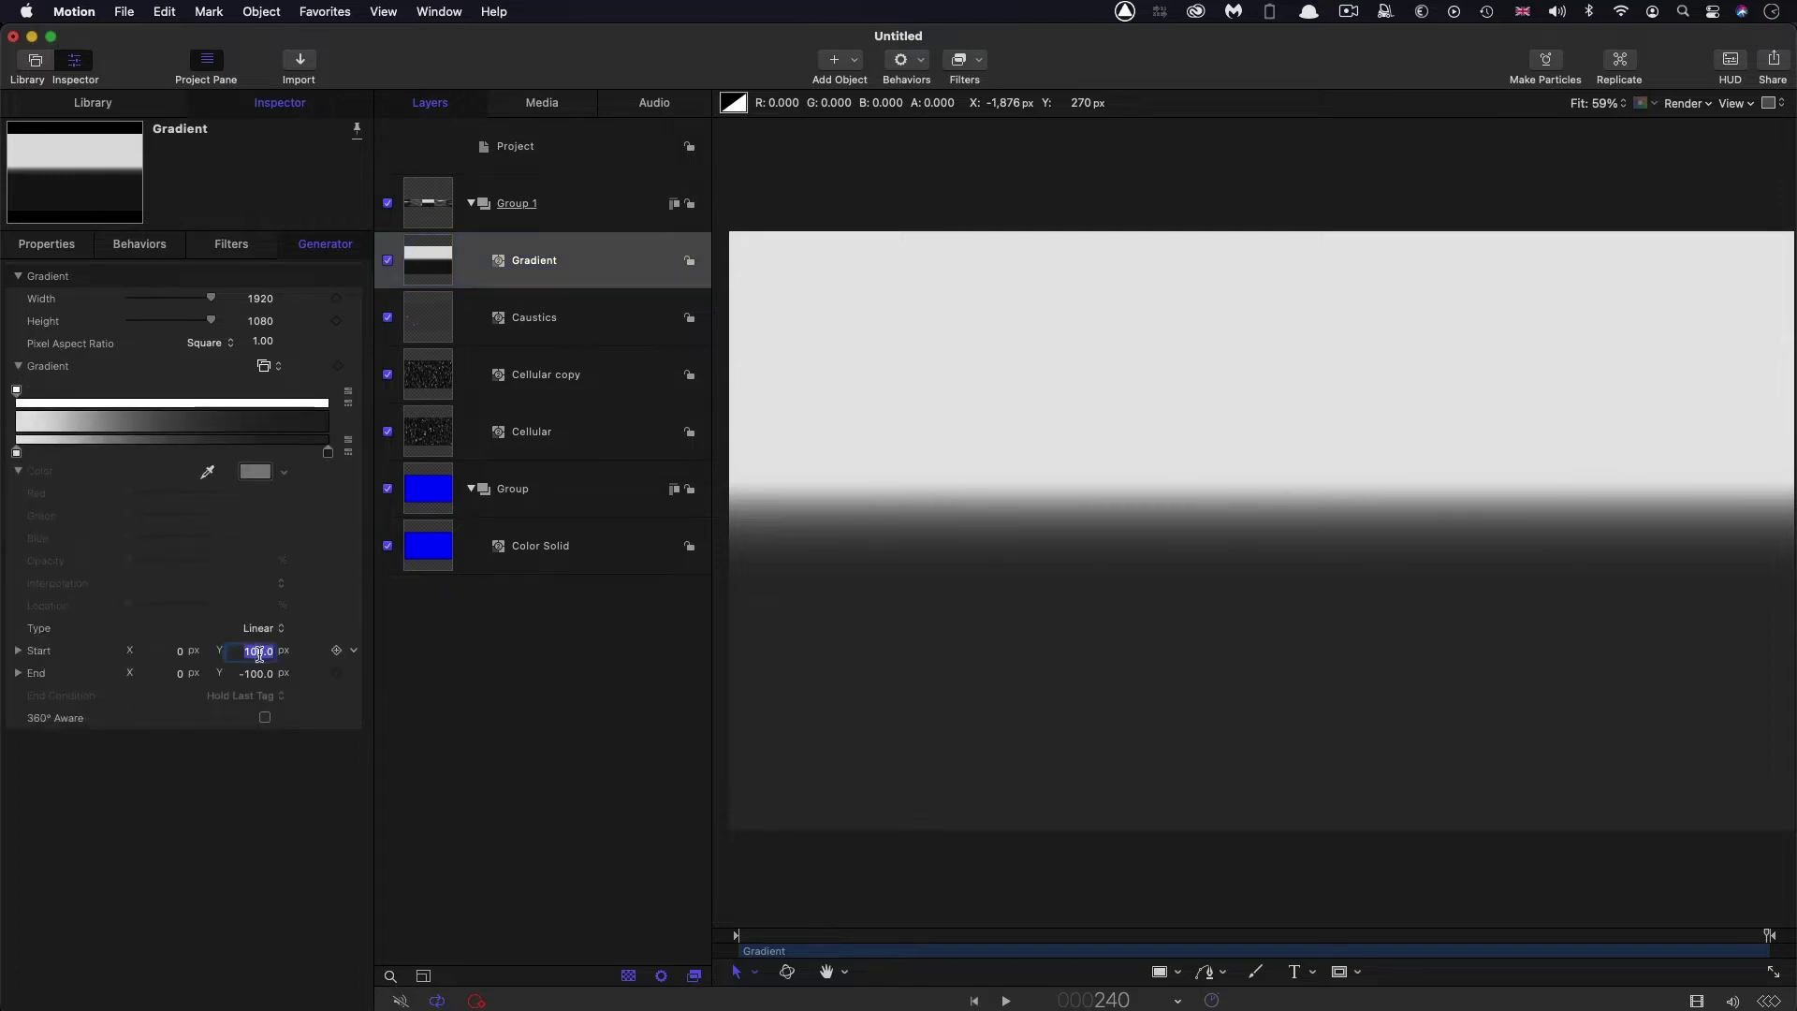
{"action": "type", "text": "540"}
{"action": "key", "text": "Tab"}
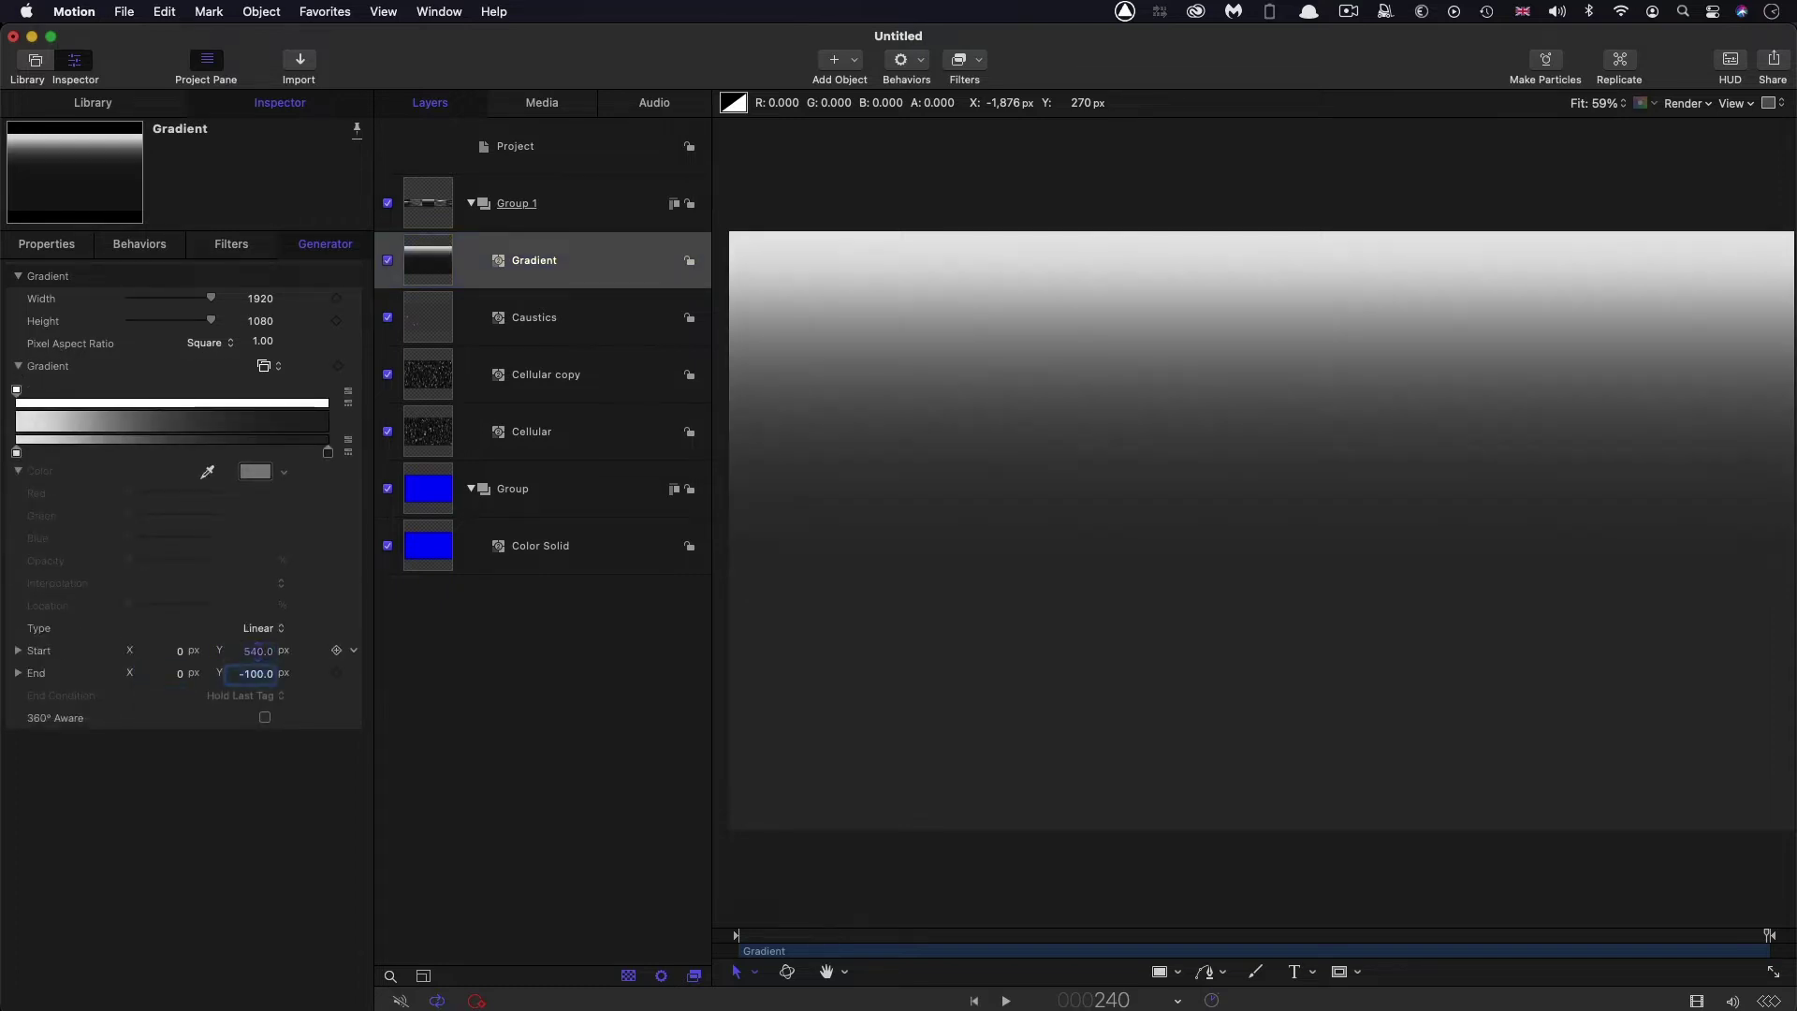
{"action": "type", "text": "-540"}
{"action": "key", "text": "Return"}
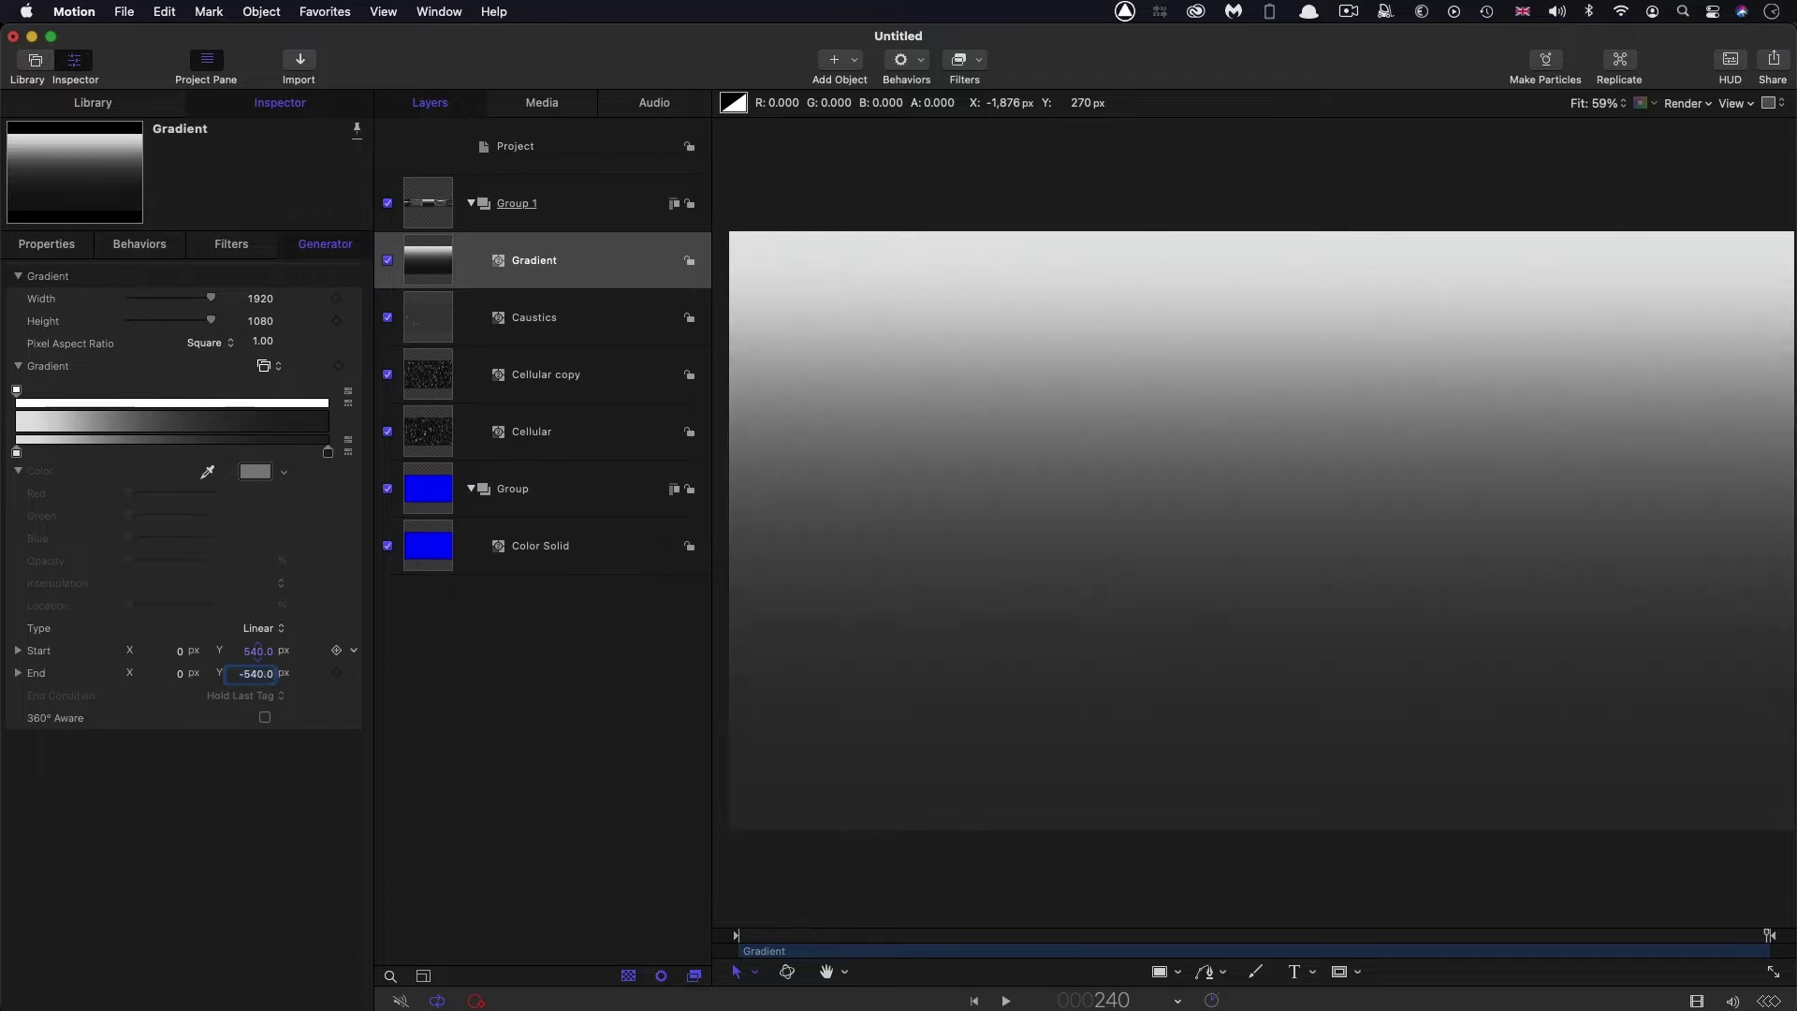
Shift the midpoint between the gradient's light and dark colour tags to about 87%
{"action": "left_click", "coordinate": [17, 453]}
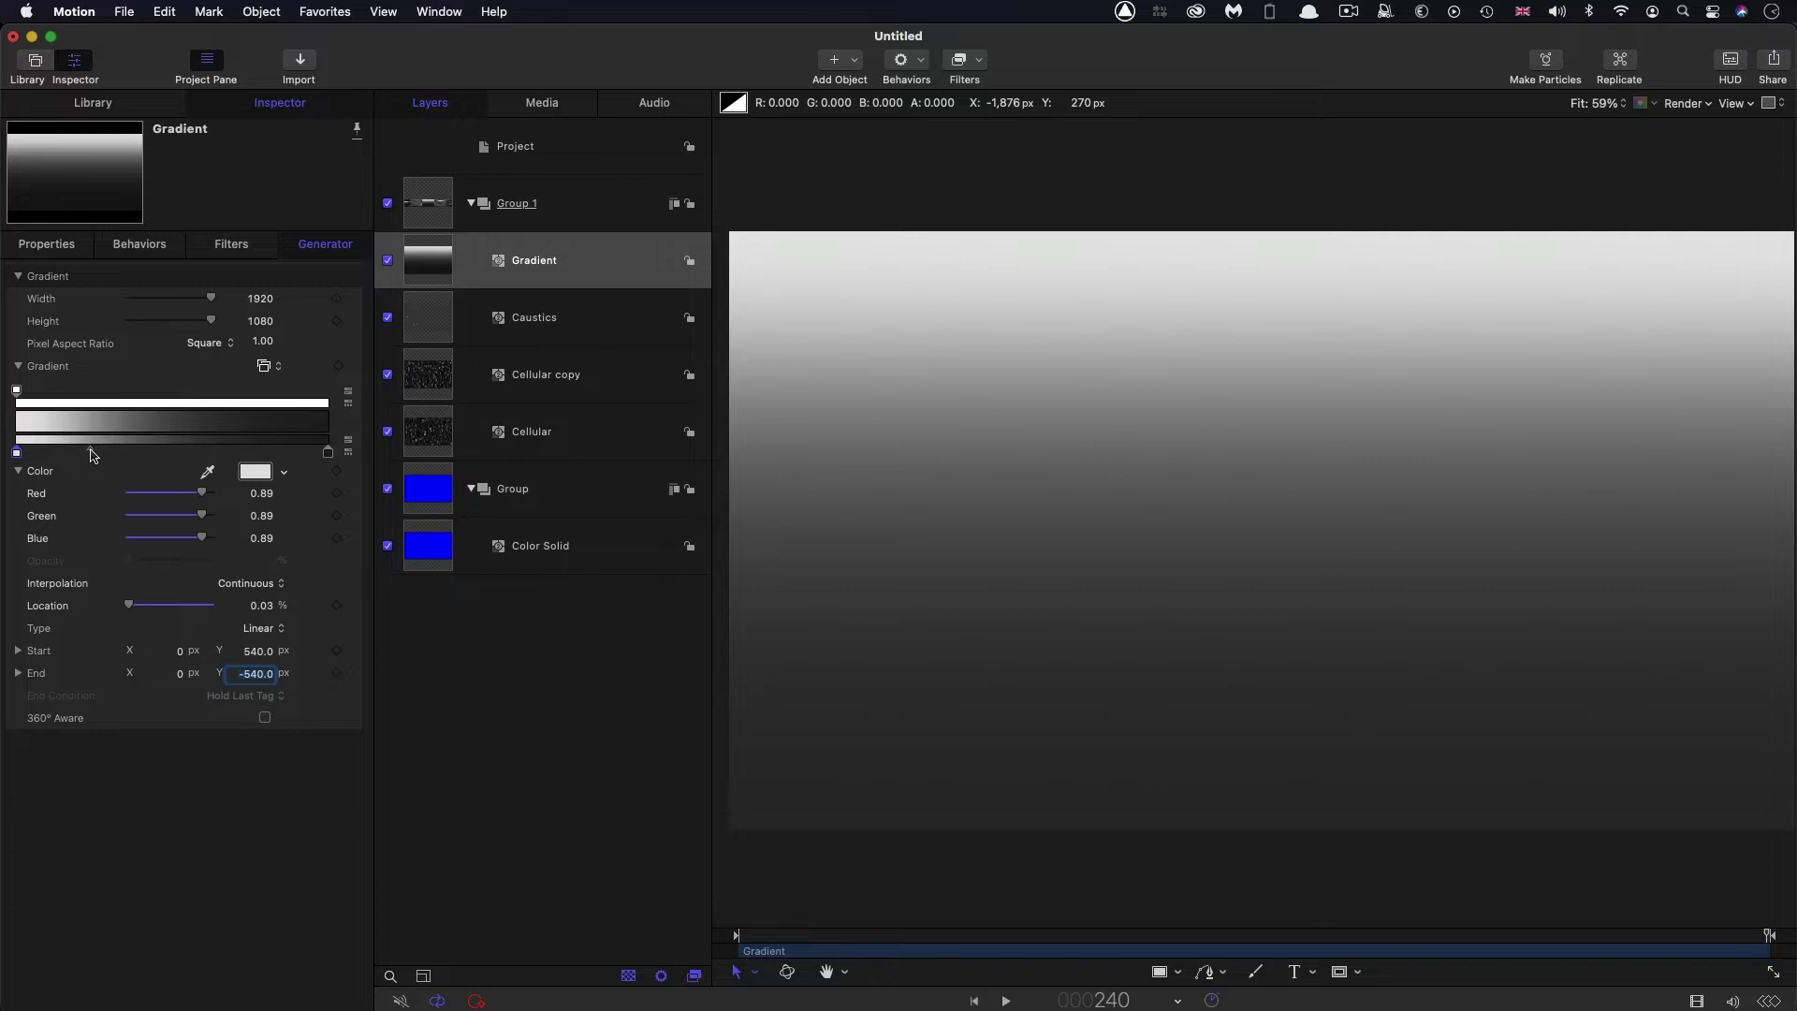
{"action": "left_click_drag", "start_coordinate": [93, 456], "coordinate": [290, 474]}
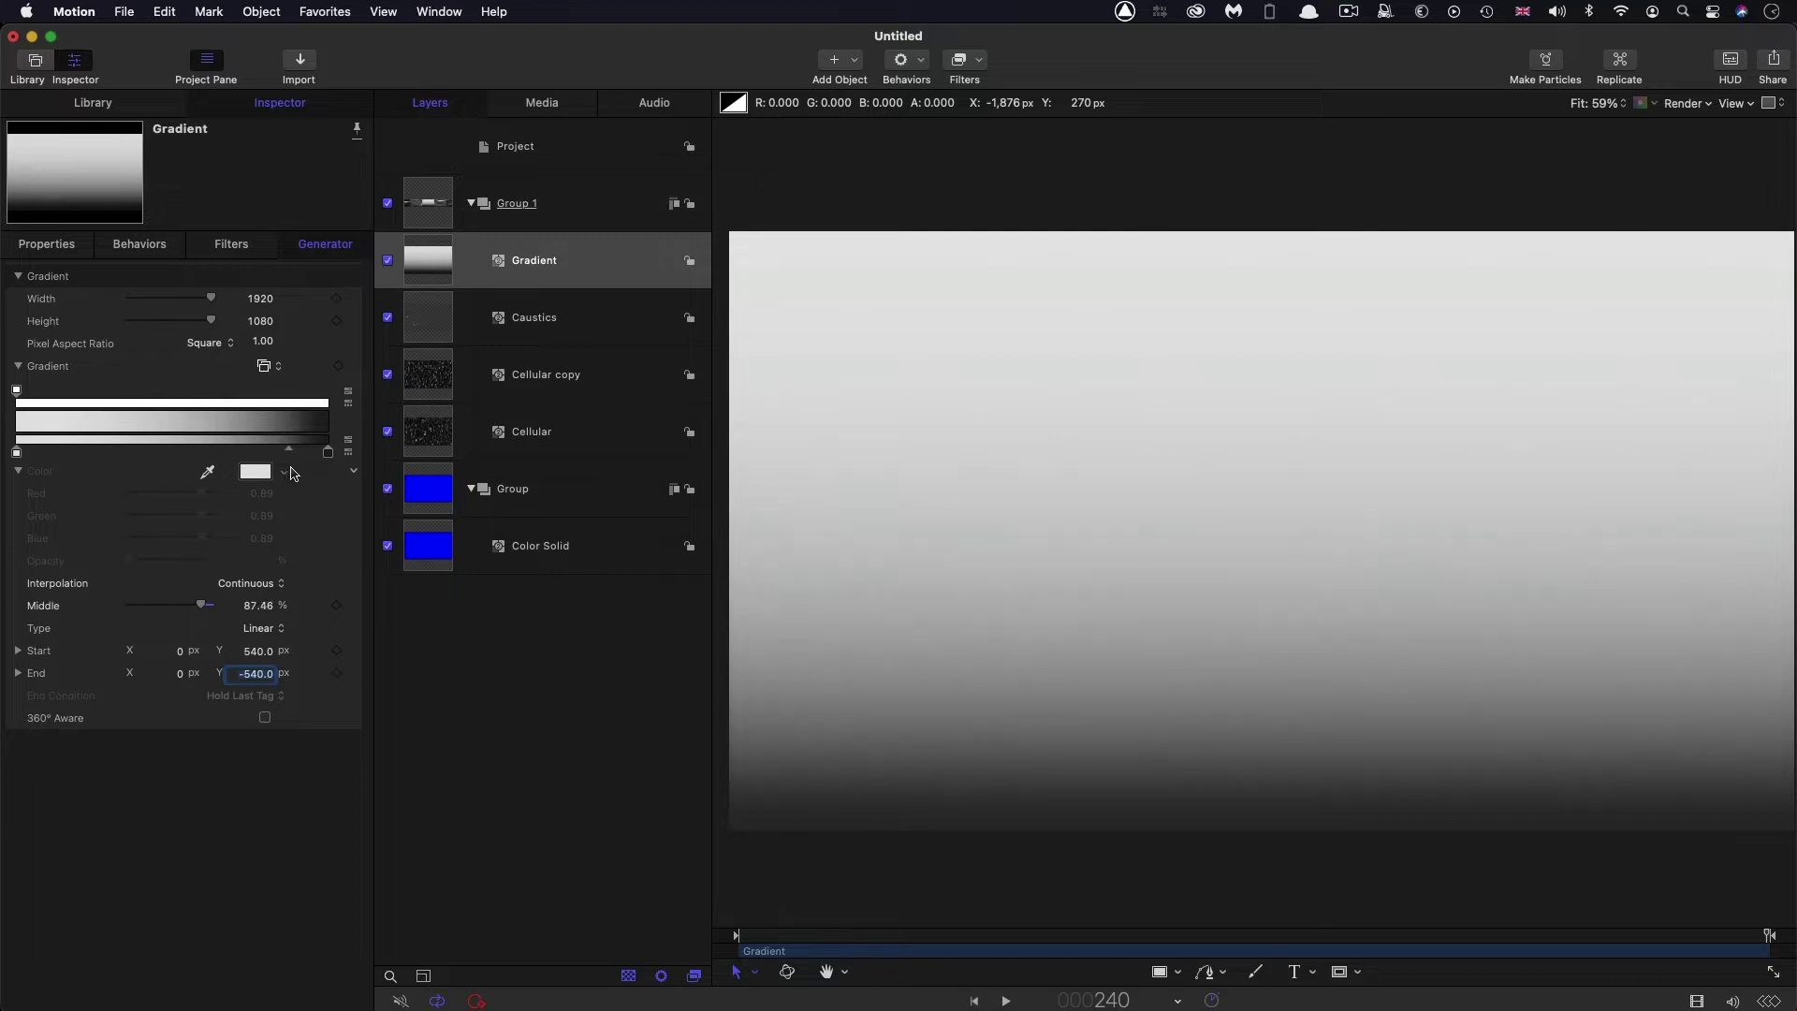
Brighten the gradient's light starting colour tag to pure white, with brightness at 100%
{"action": "left_click", "coordinate": [17, 452]}
{"action": "left_click", "coordinate": [254, 471]}
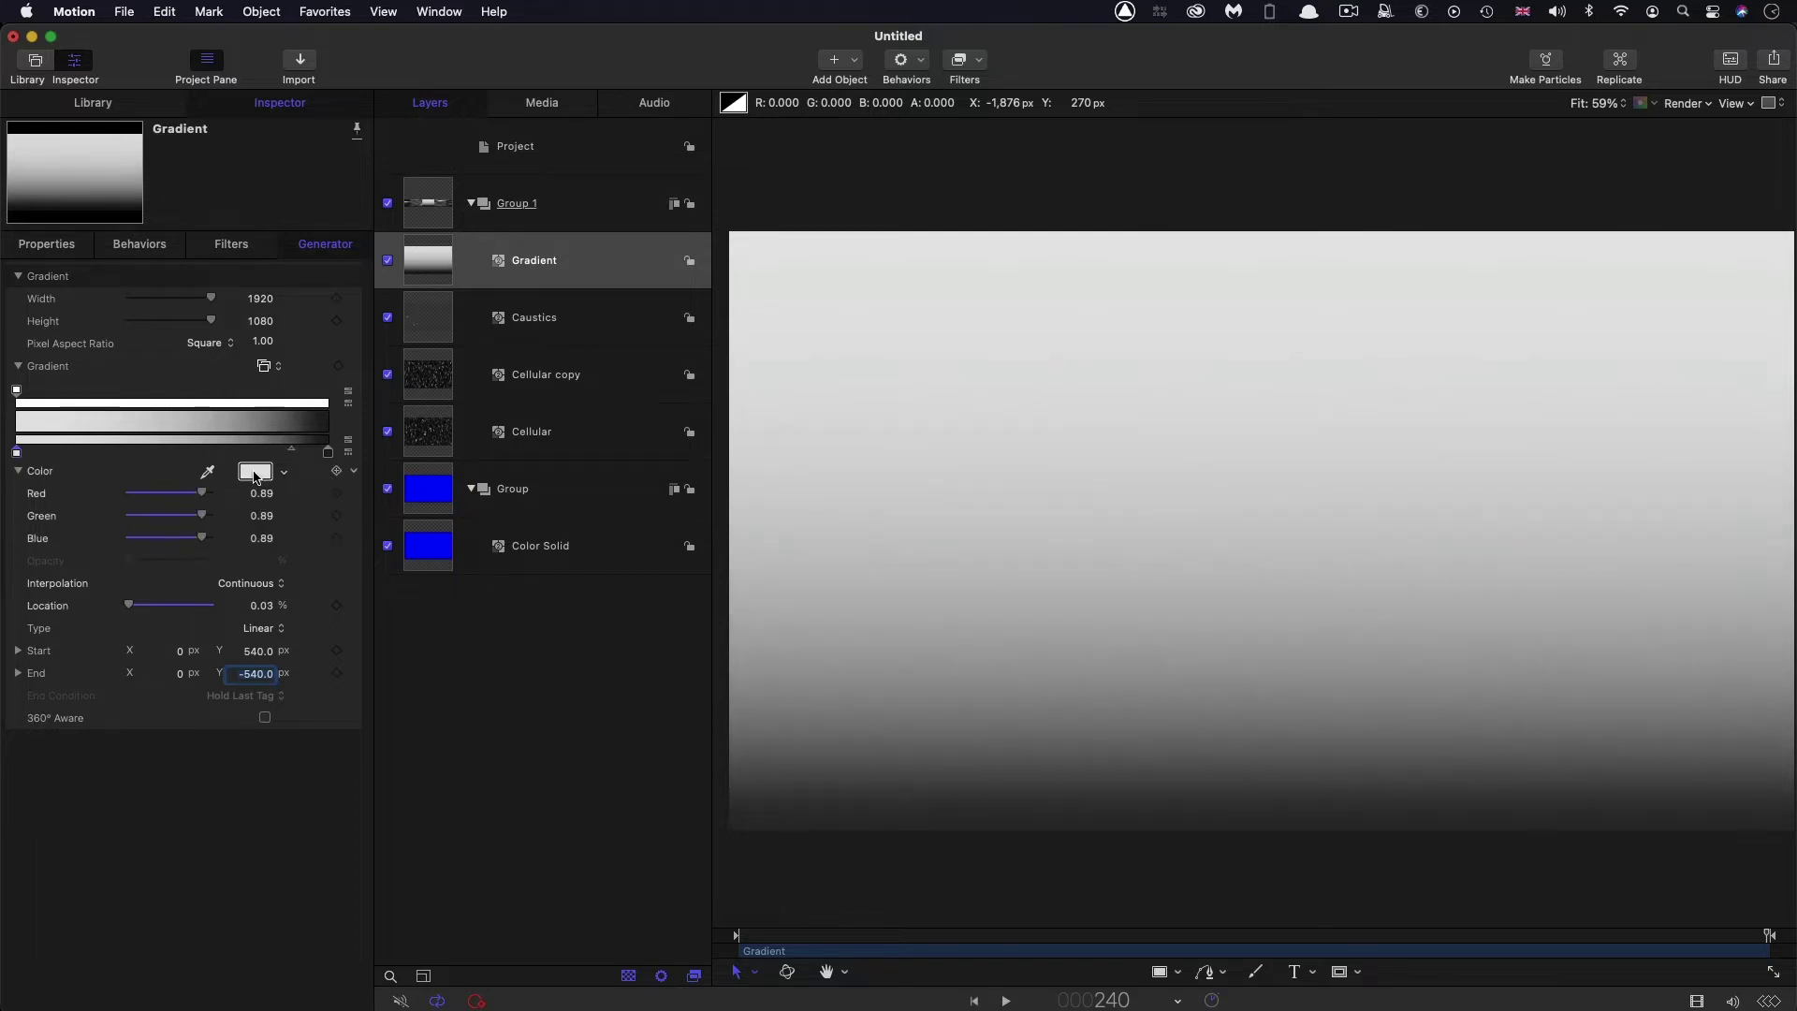
{"action": "left_click_drag", "start_coordinate": [1275, 609], "coordinate": [1440, 614]}
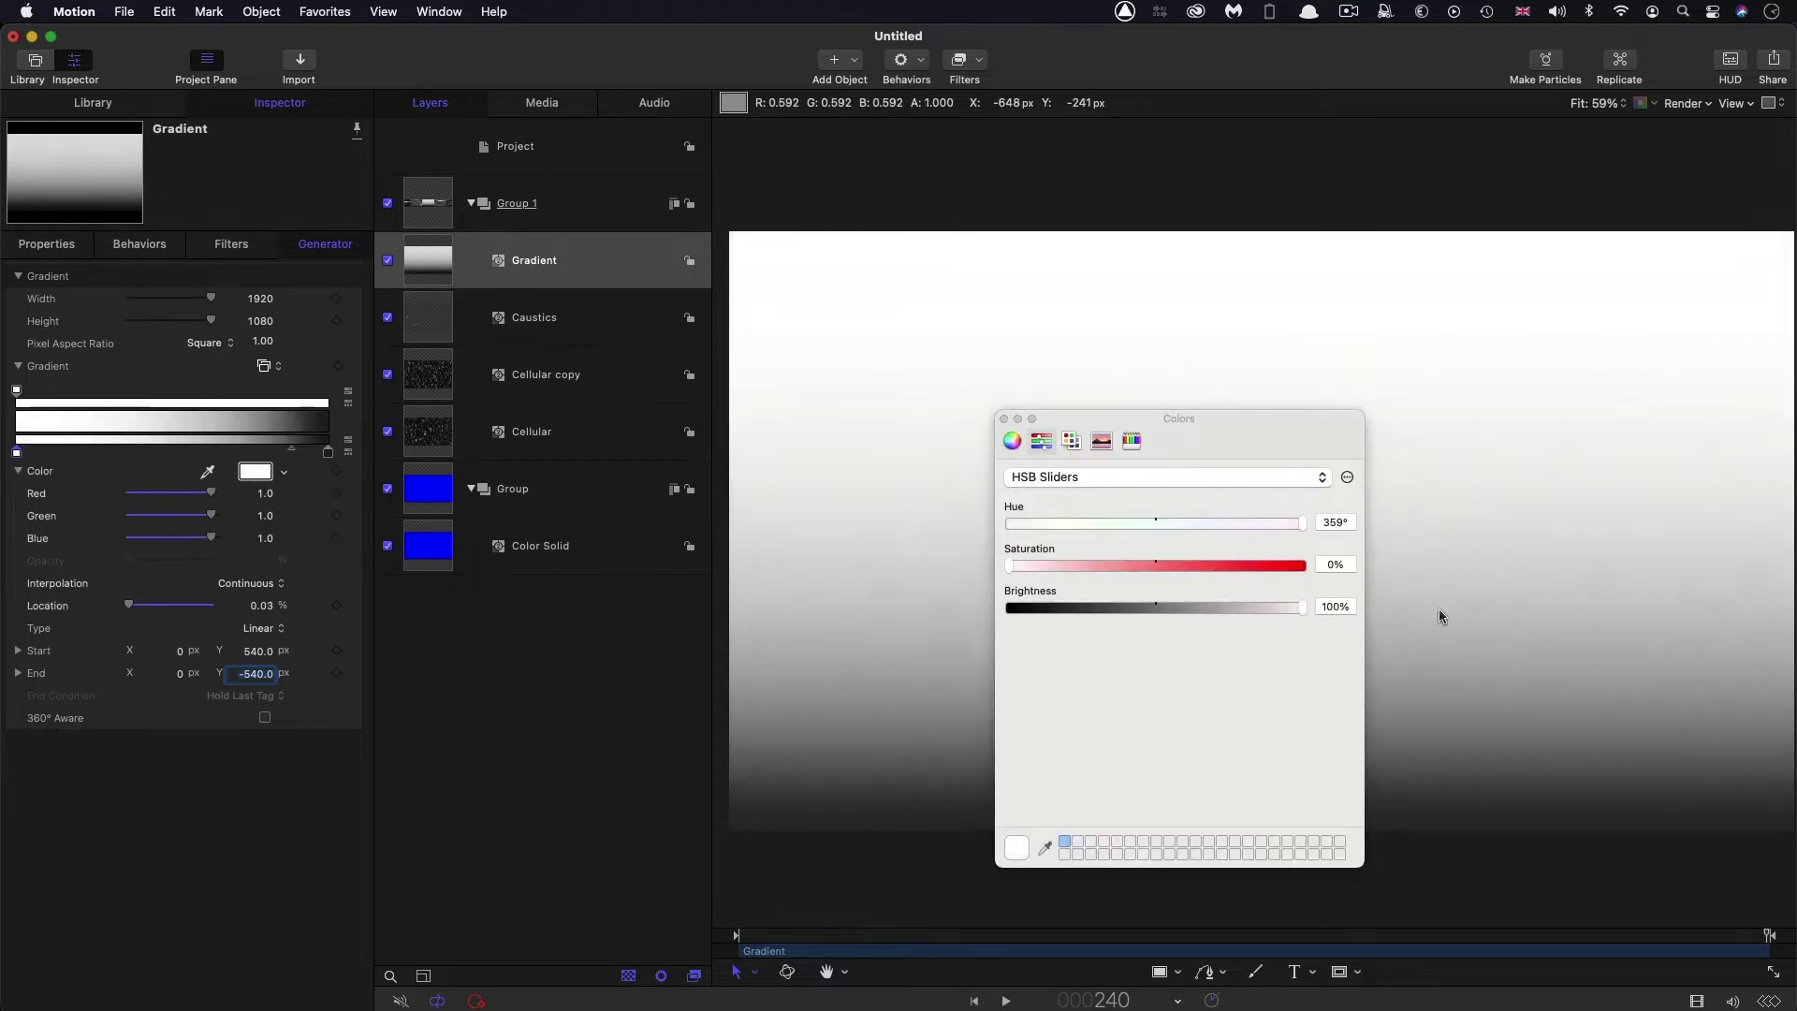
{"action": "left_click", "coordinate": [442, 263]}
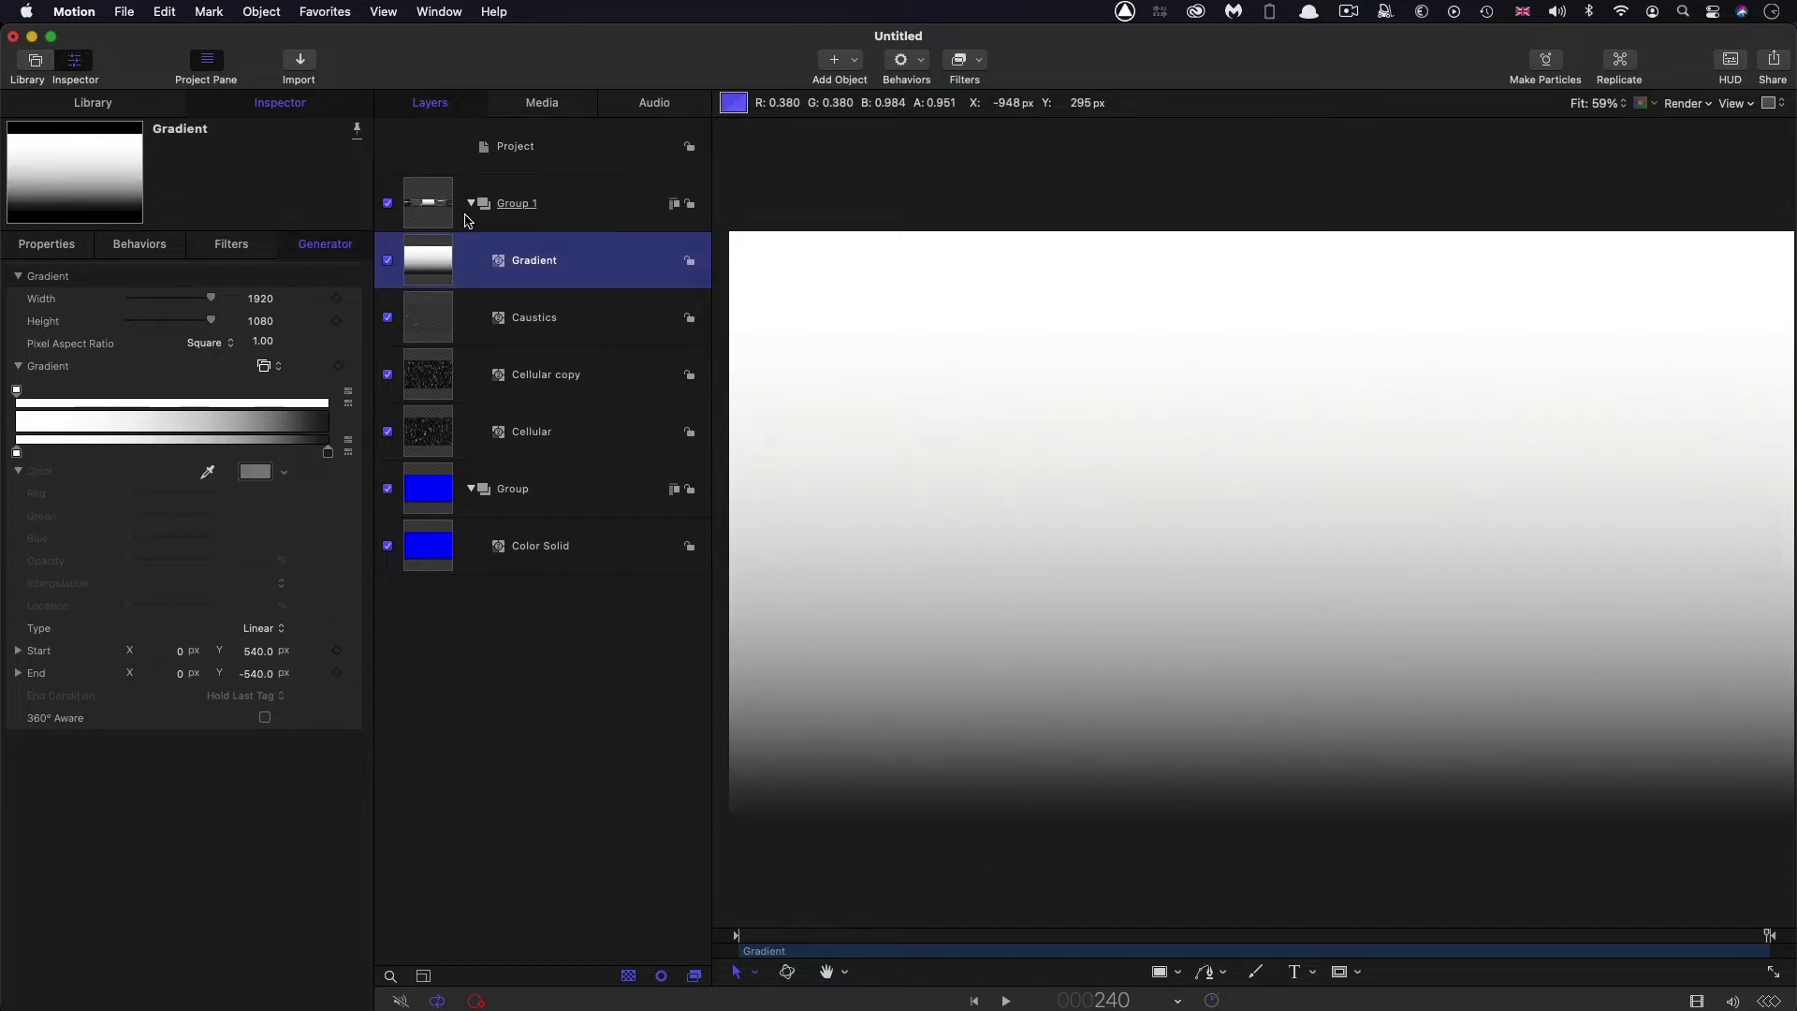
Add an image mask to Group 1, using the Gradient layer as mask source and Luminance as source channel
{"action": "left_click", "coordinate": [426, 201]}
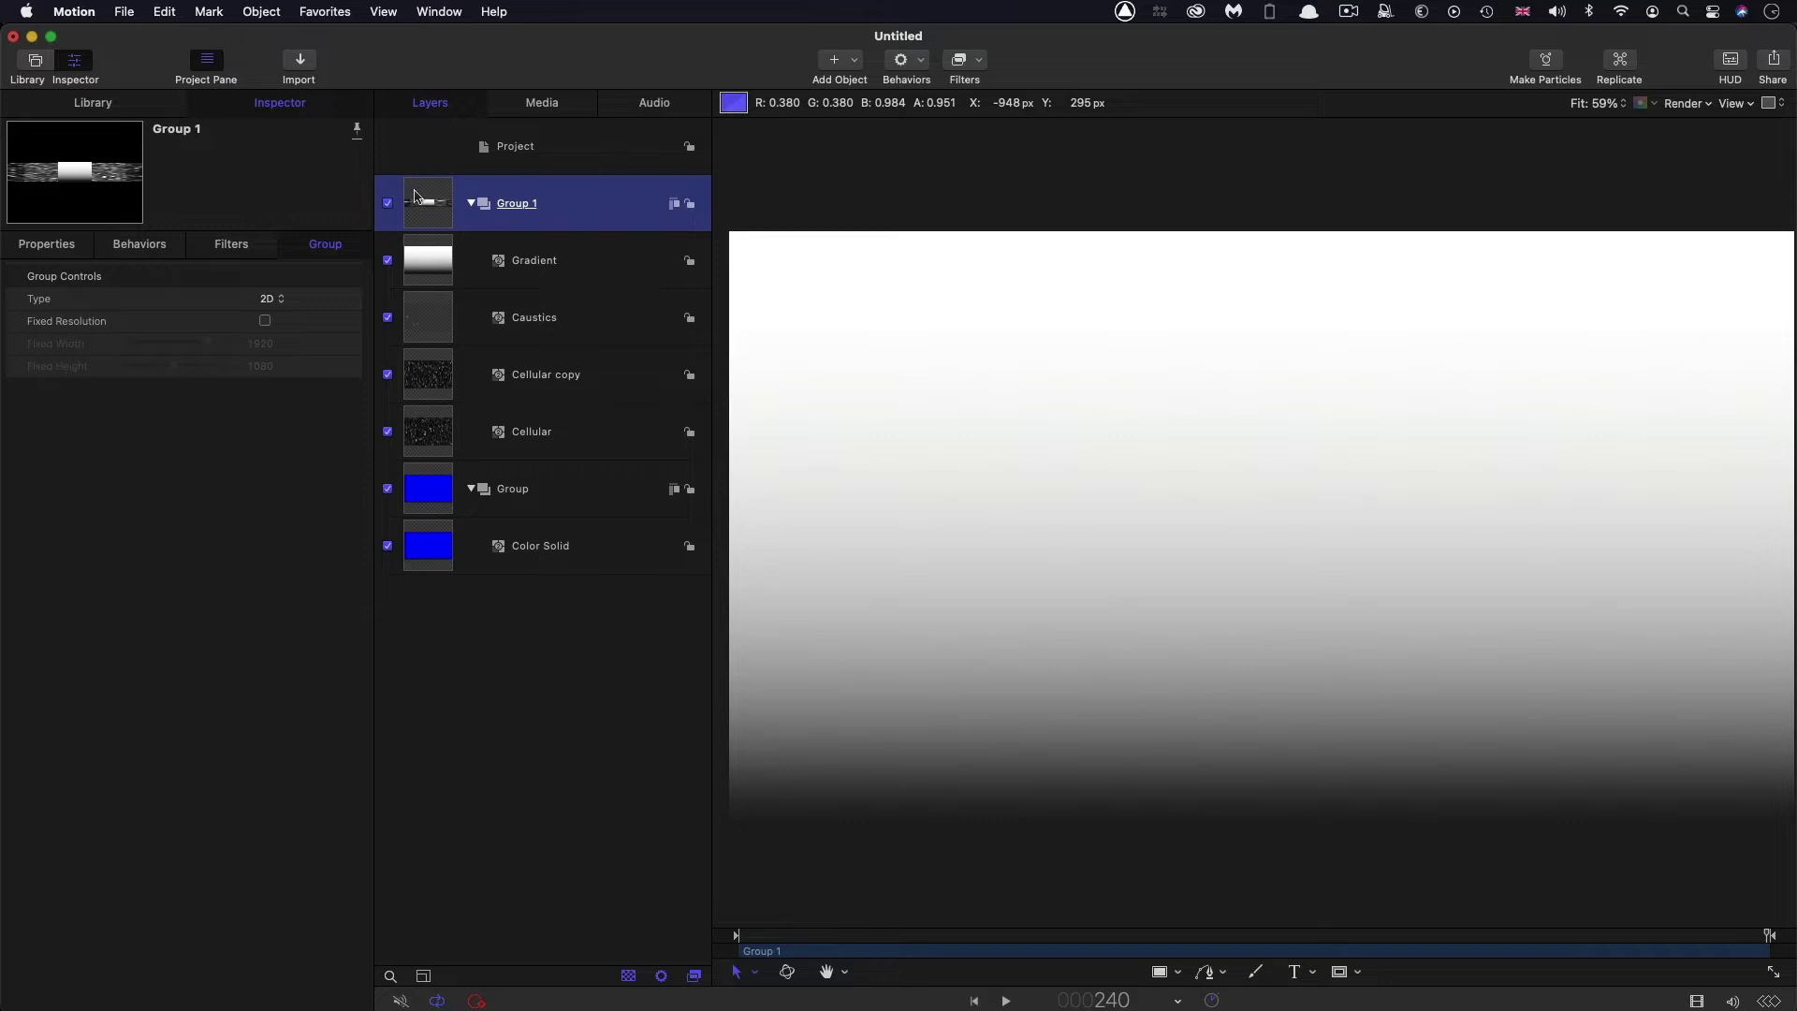
{"action": "right_click", "coordinate": [417, 197]}
{"action": "left_click", "coordinate": [506, 492]}
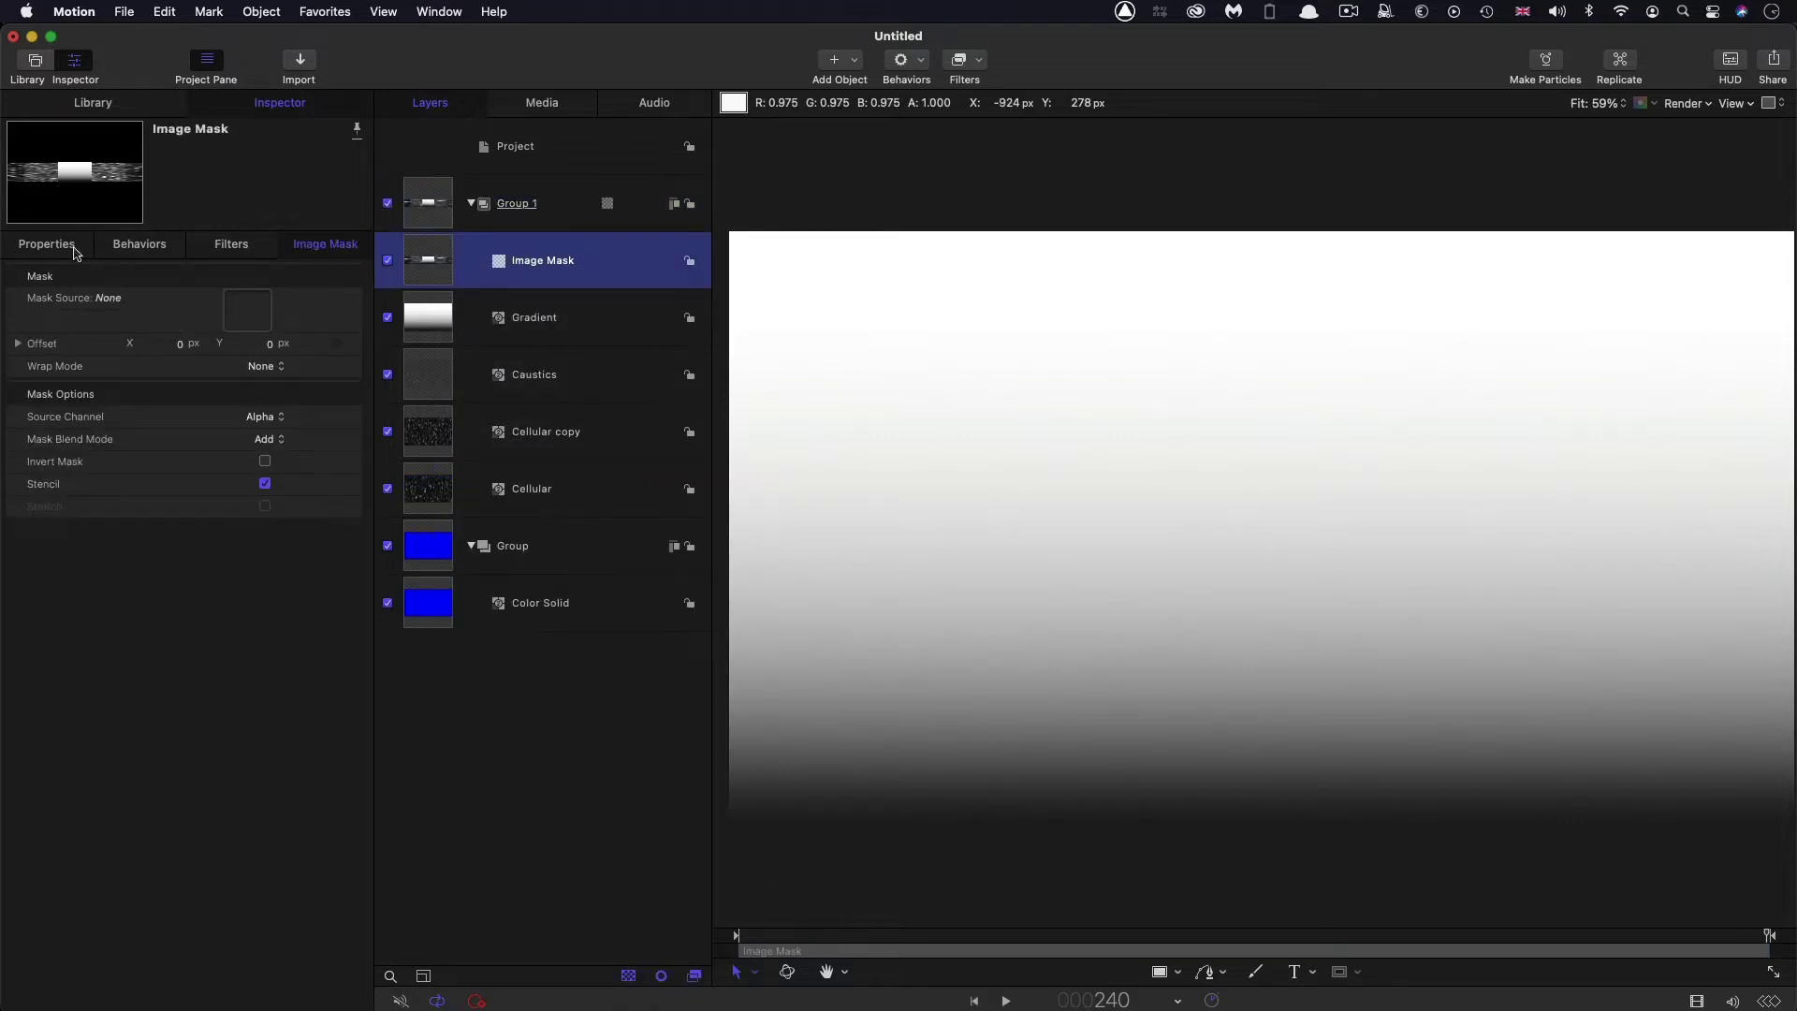
{"action": "left_click_drag", "start_coordinate": [427, 319], "coordinate": [247, 310]}
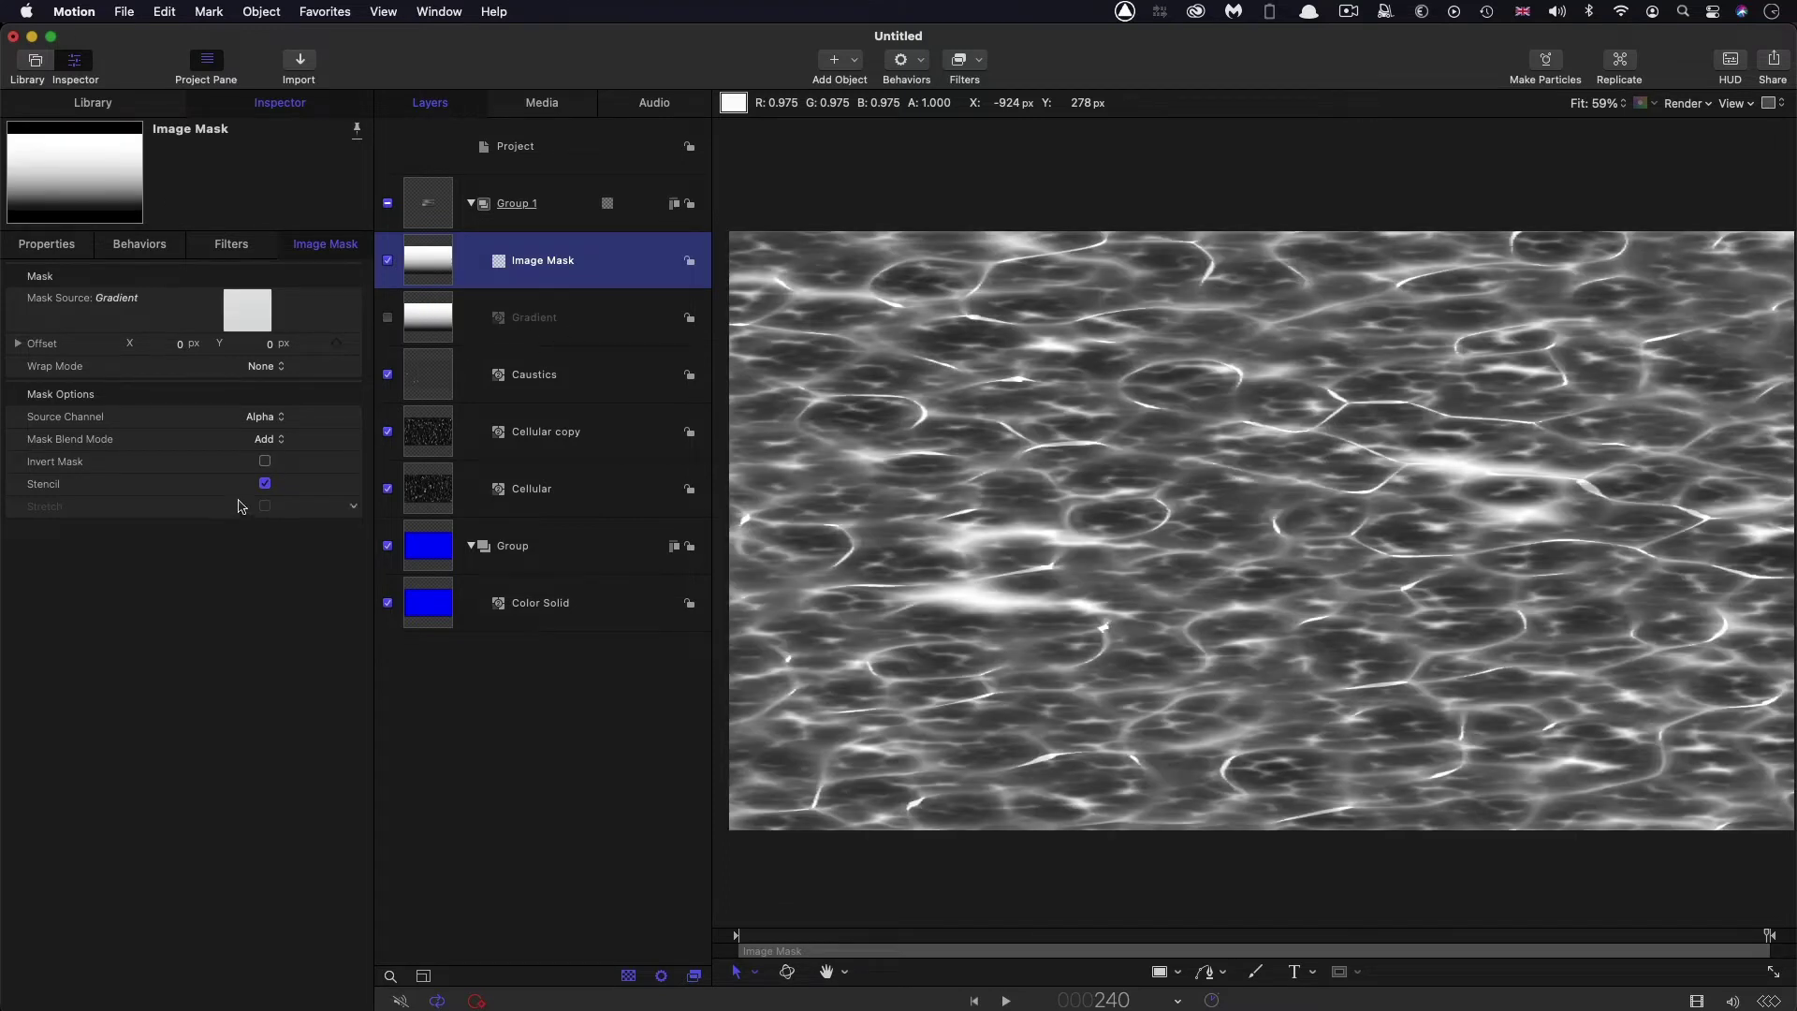
{"action": "left_click", "coordinate": [268, 417]}
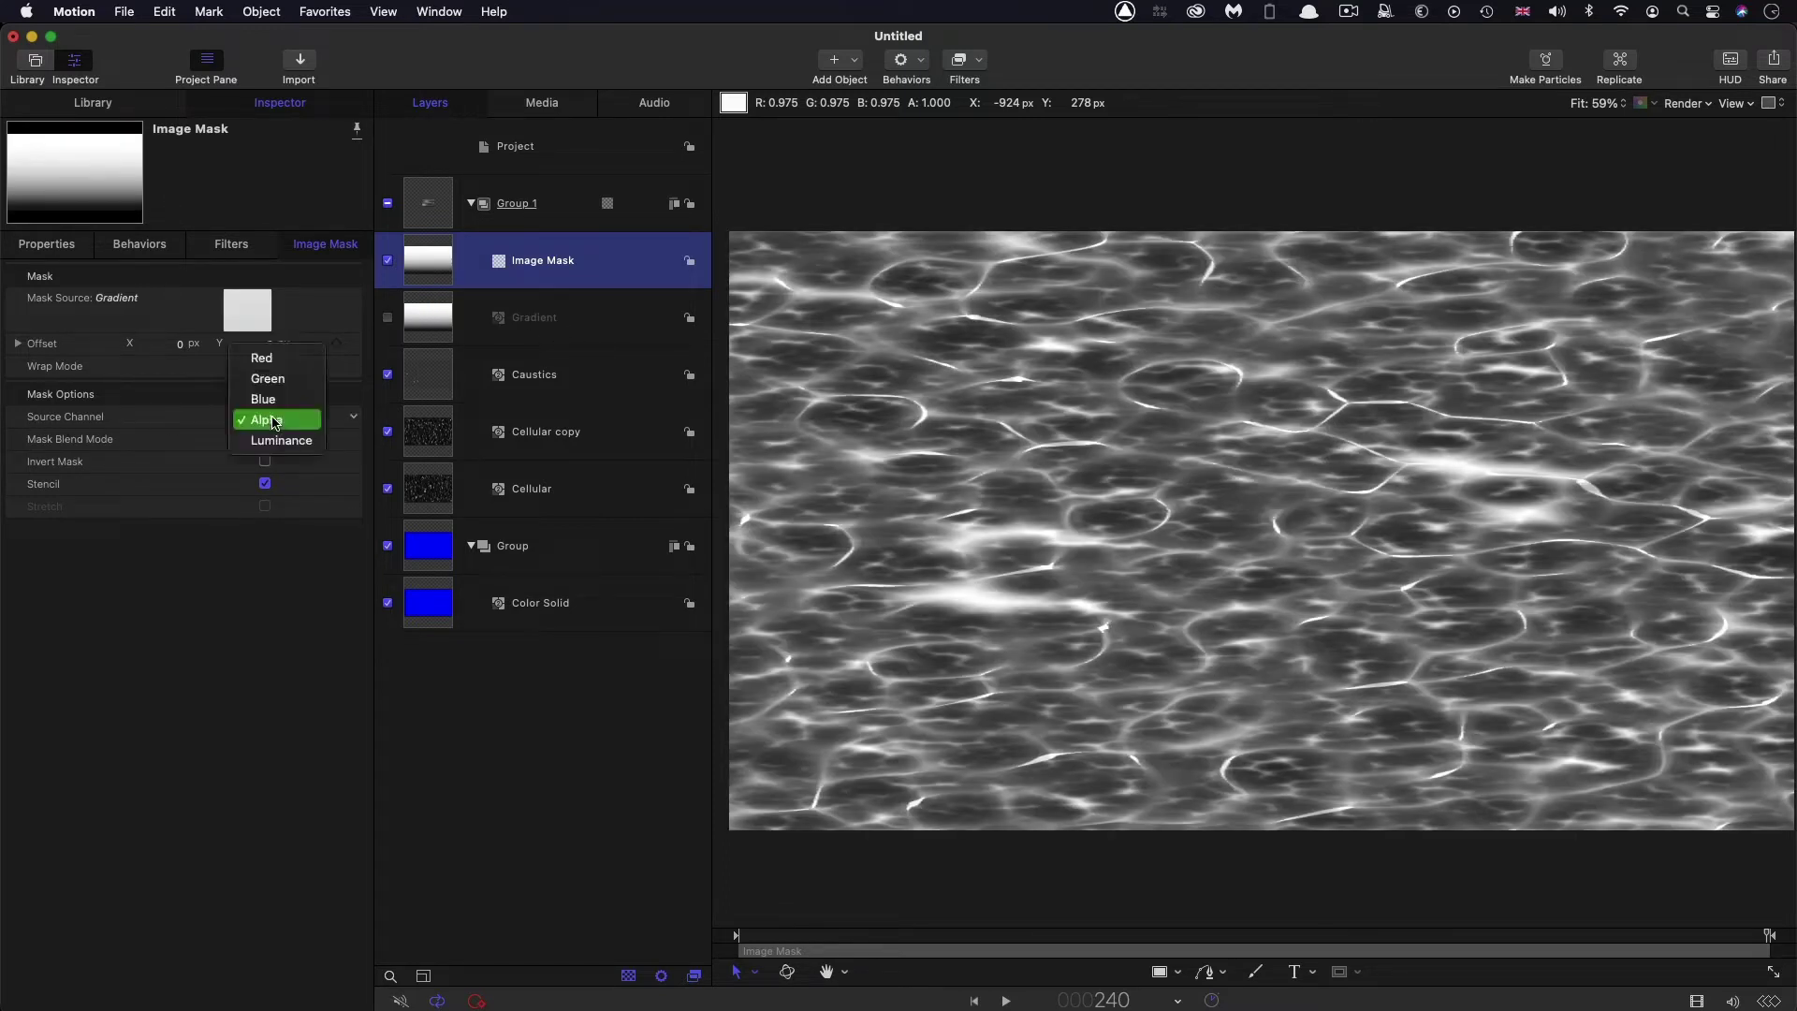
{"action": "left_click", "coordinate": [263, 441]}
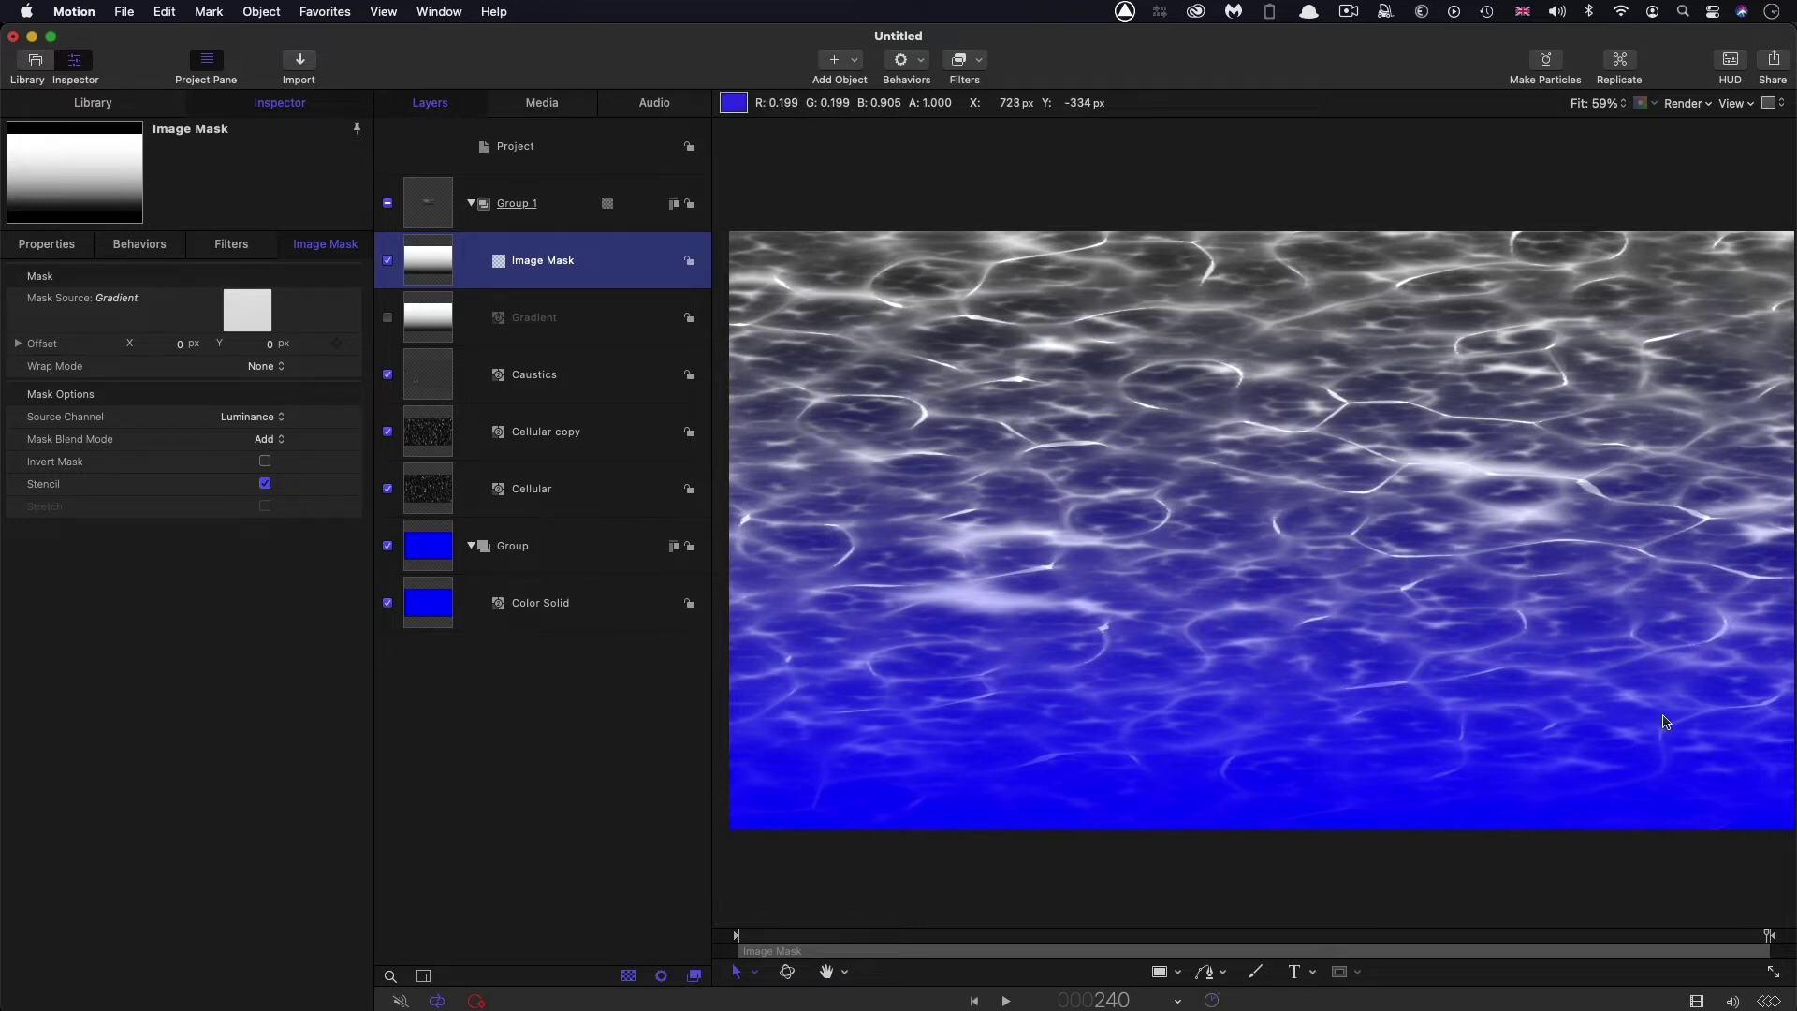
Tilt Group 1 by 80° around the X axis and set its Y position to 330 px
{"action": "left_click", "coordinate": [449, 208]}
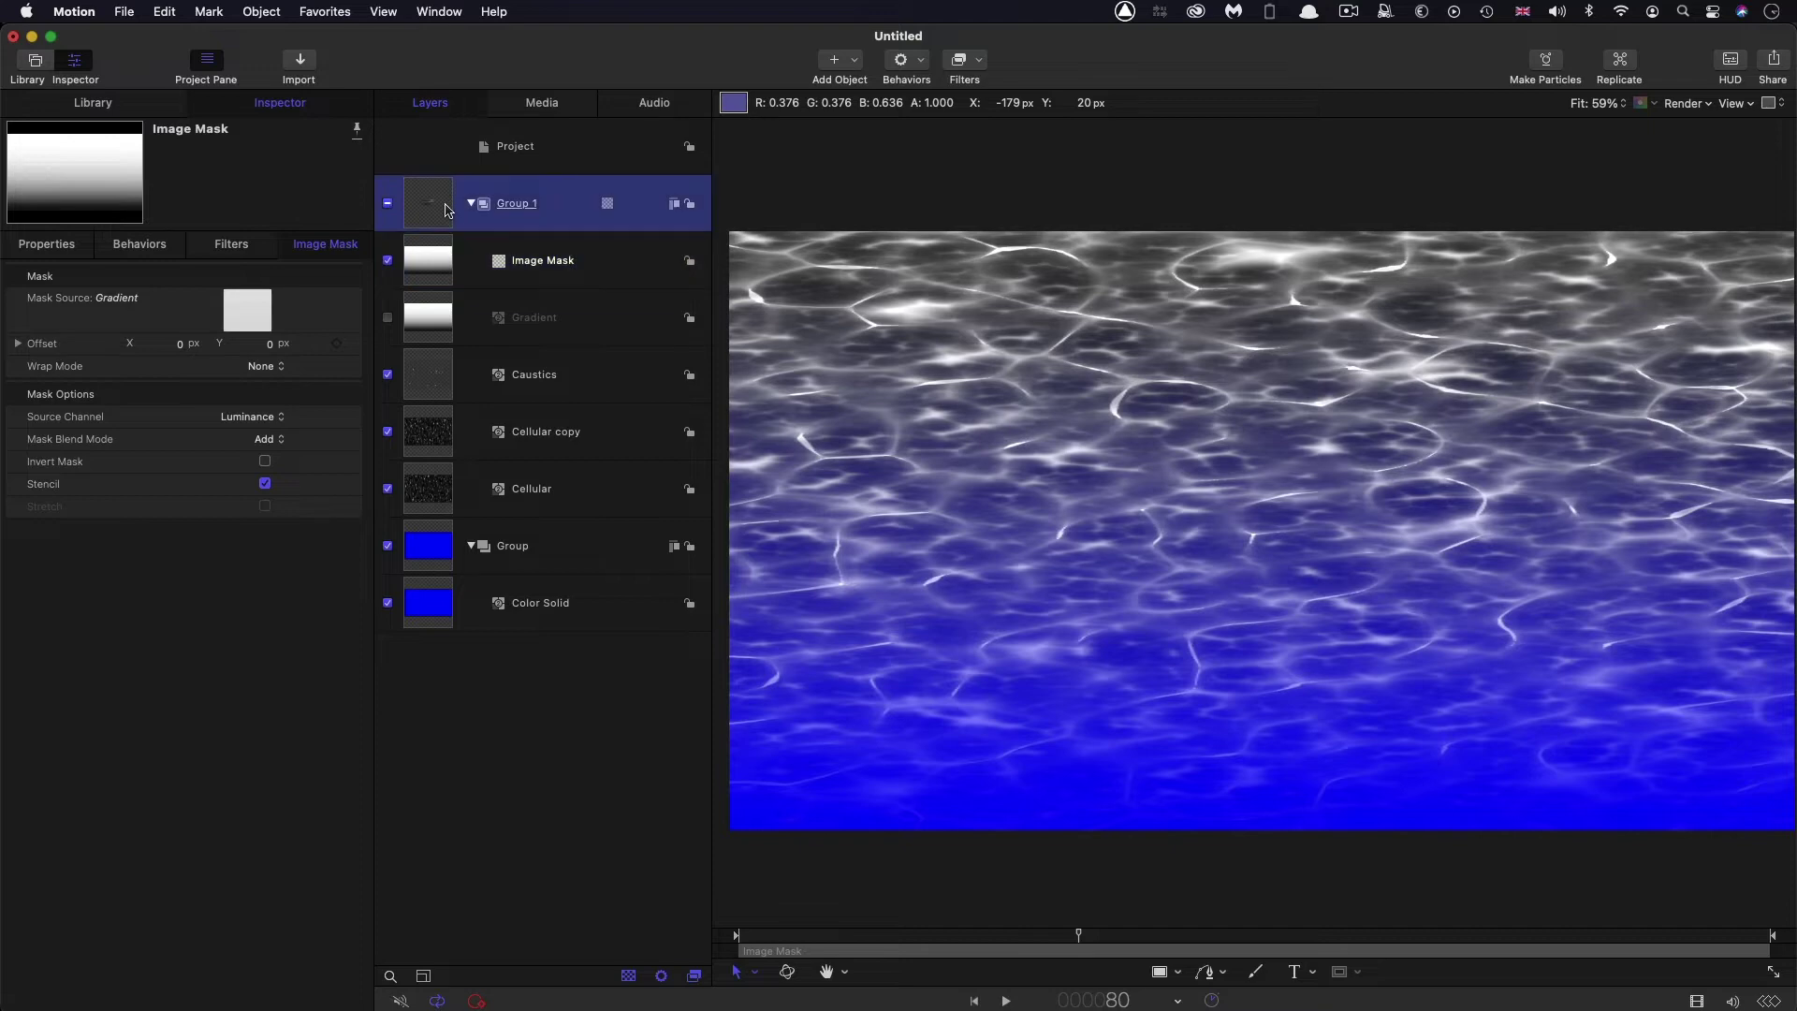
{"action": "left_click", "coordinate": [40, 246]}
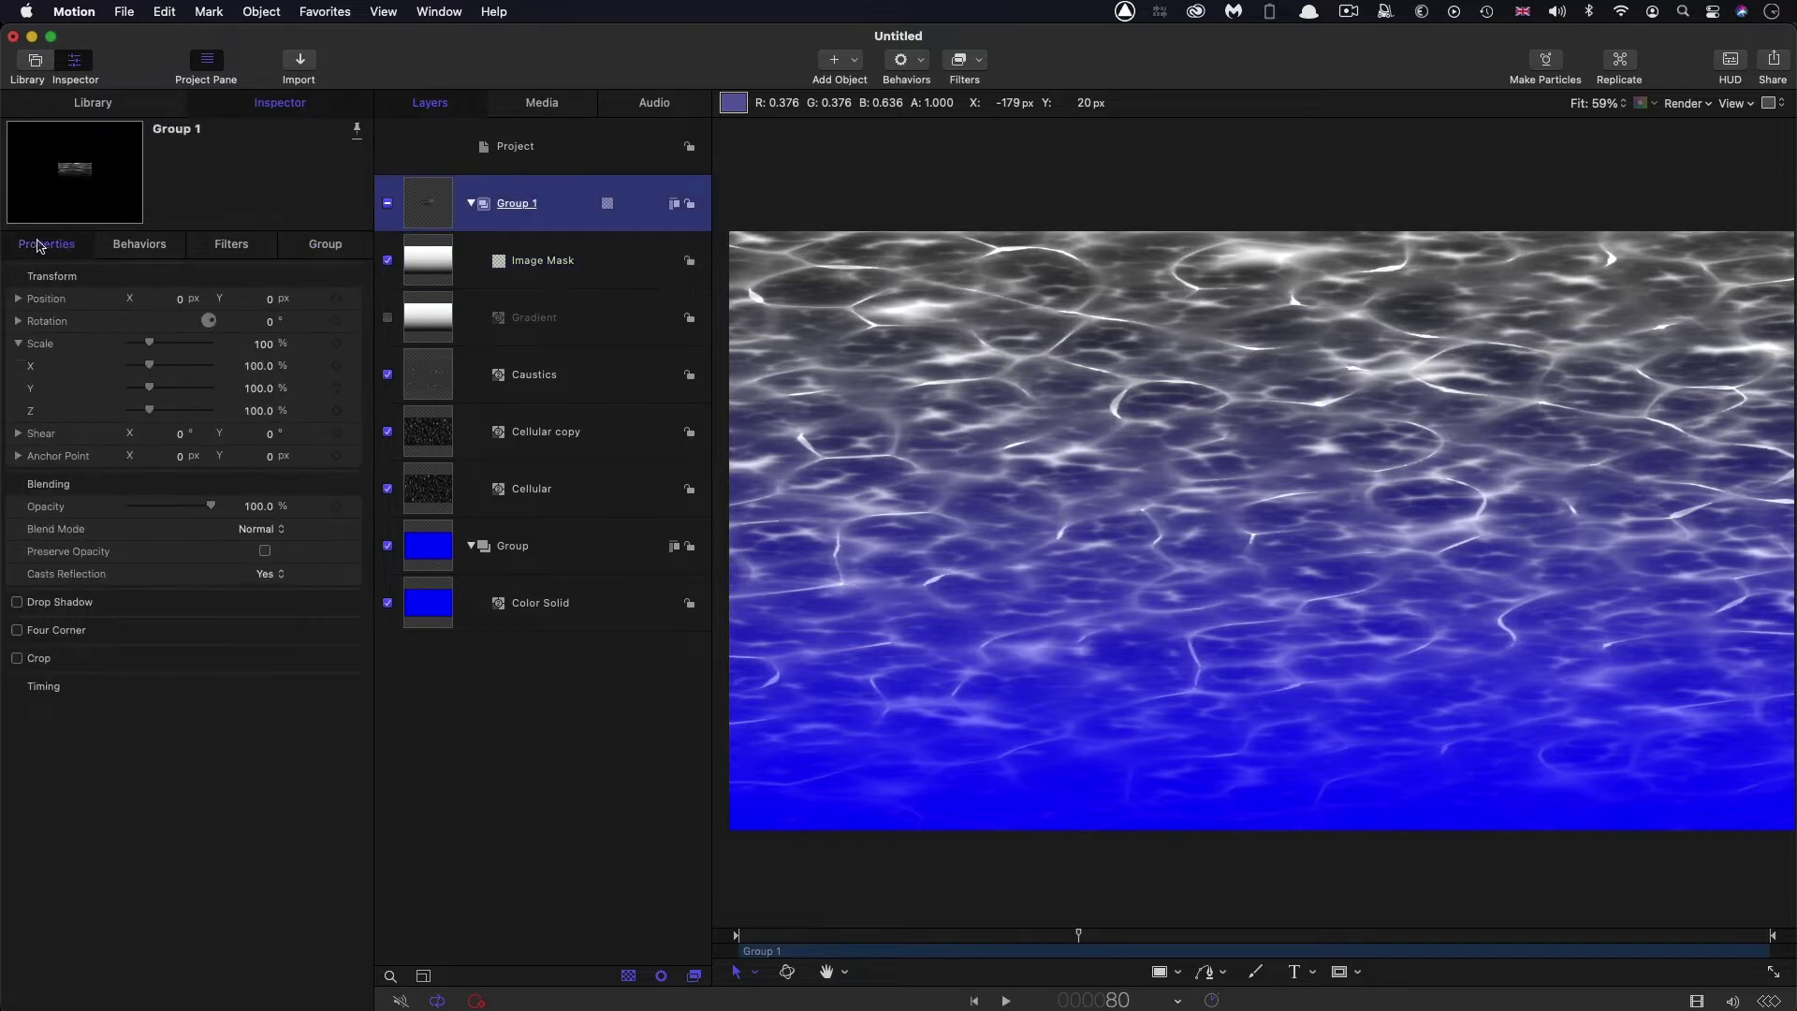
{"action": "left_click", "coordinate": [18, 321]}
{"action": "left_click", "coordinate": [271, 344]}
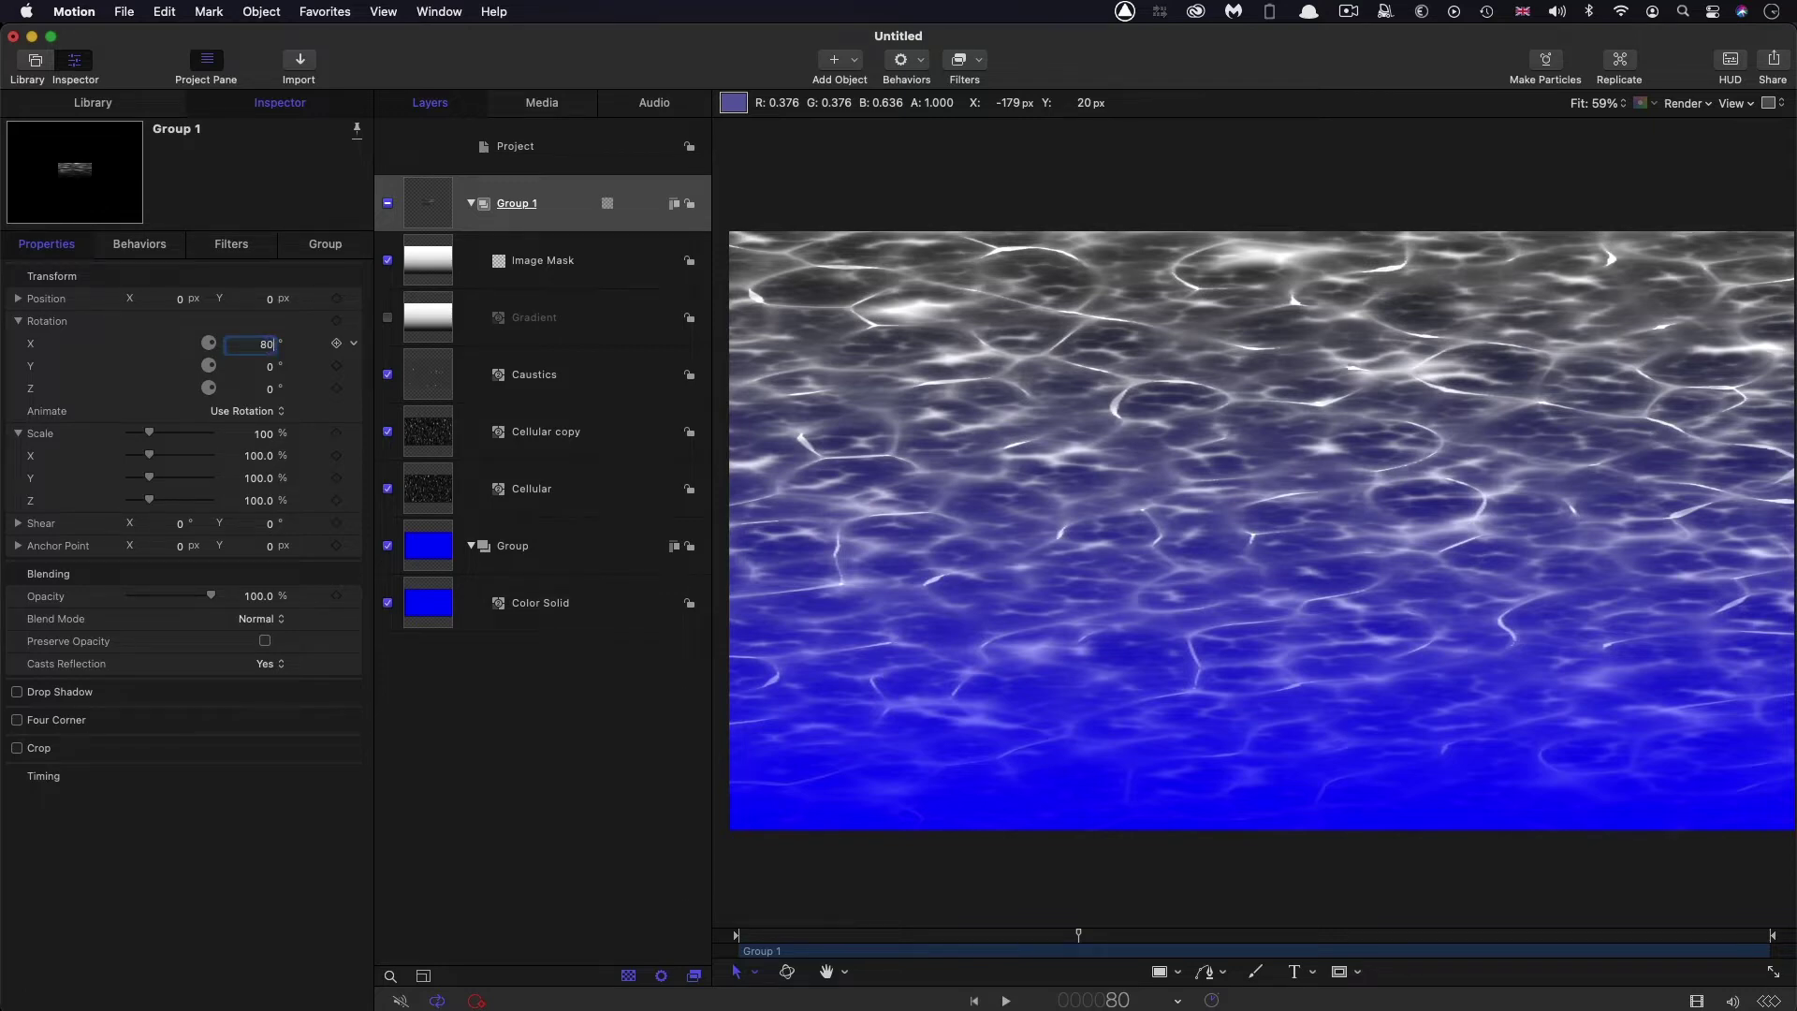
{"action": "key", "text": "Return"}
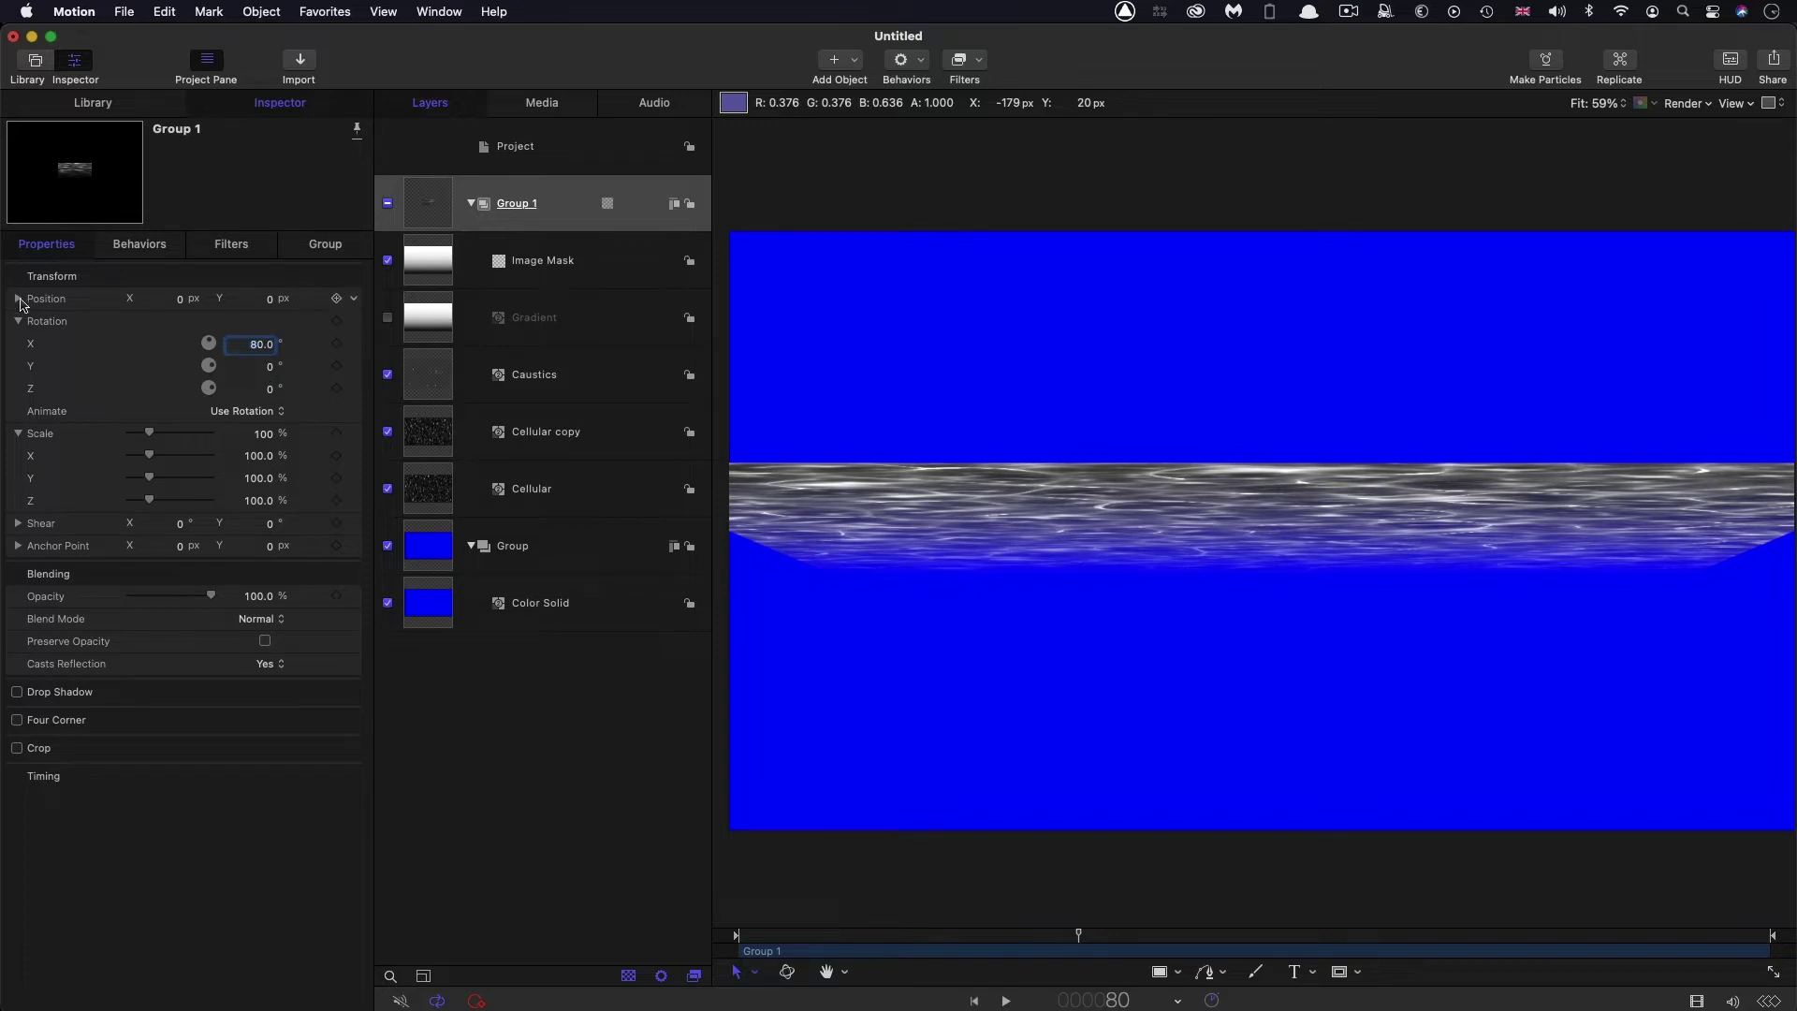
{"action": "left_click", "coordinate": [272, 299]}
{"action": "key", "text": "Return"}
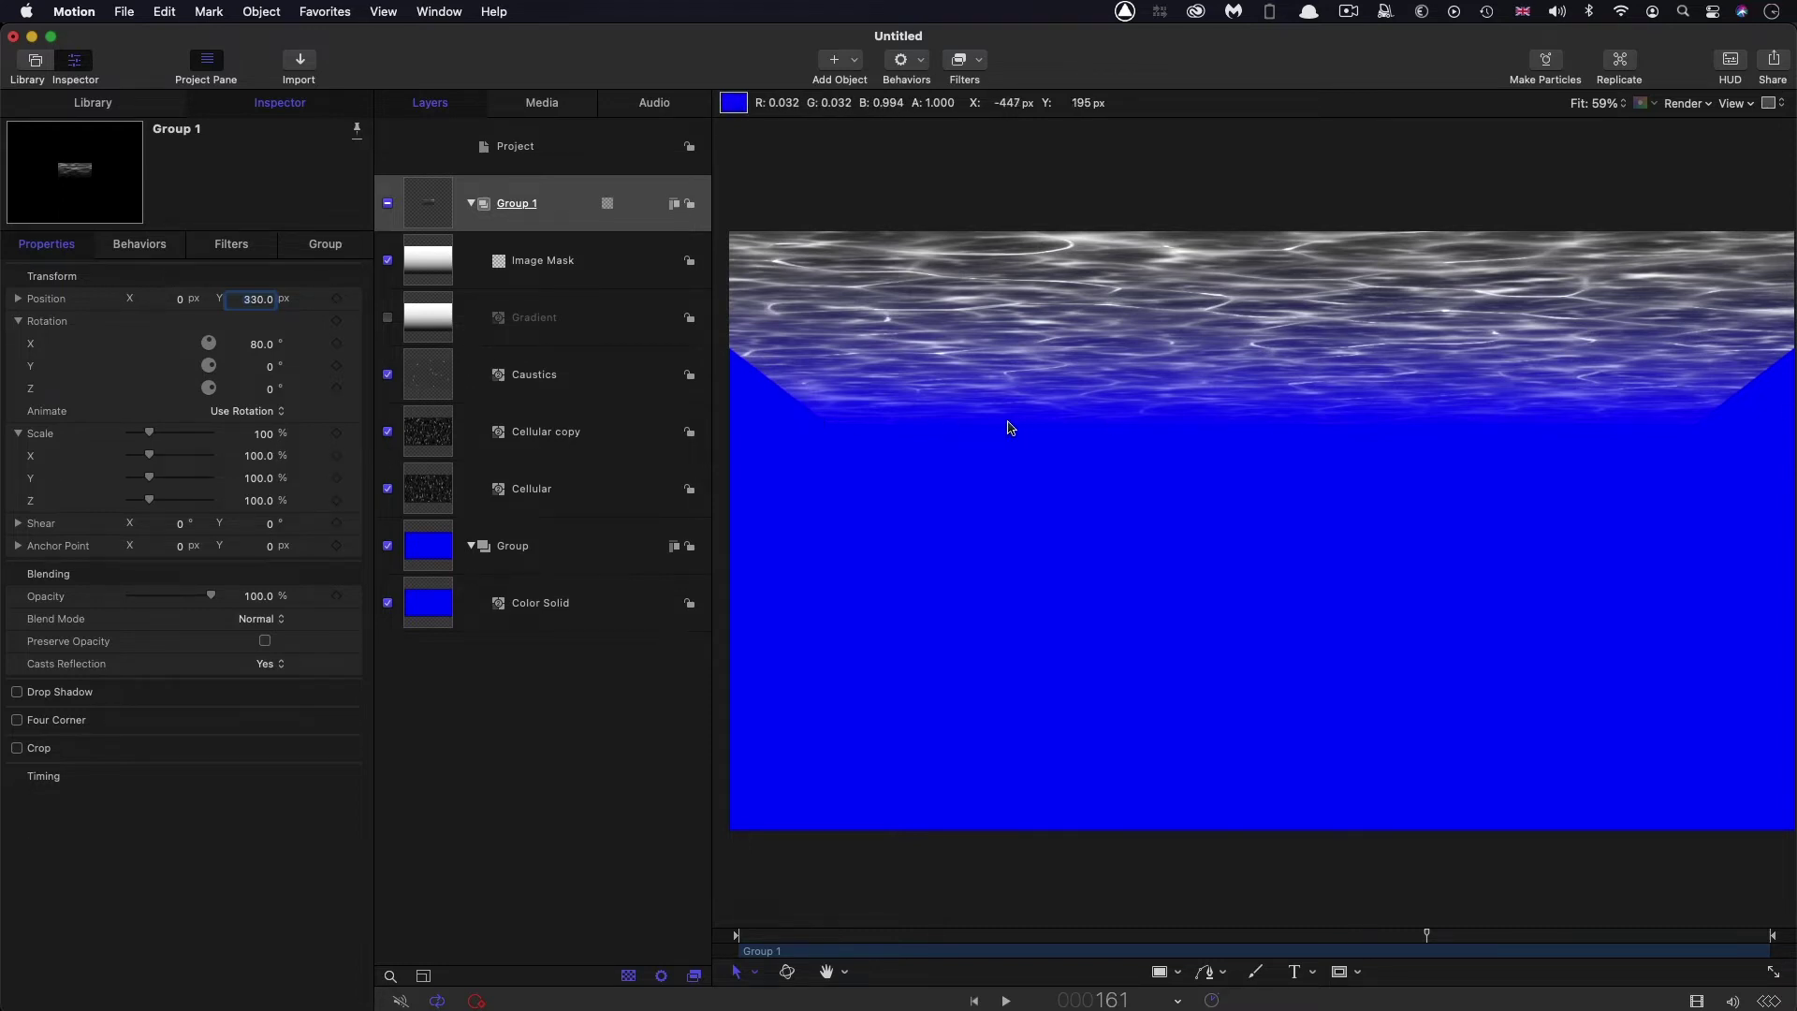
Widen the Gradient layer to 400% X scale and preview the masked water animation
{"action": "left_click", "coordinate": [428, 319]}
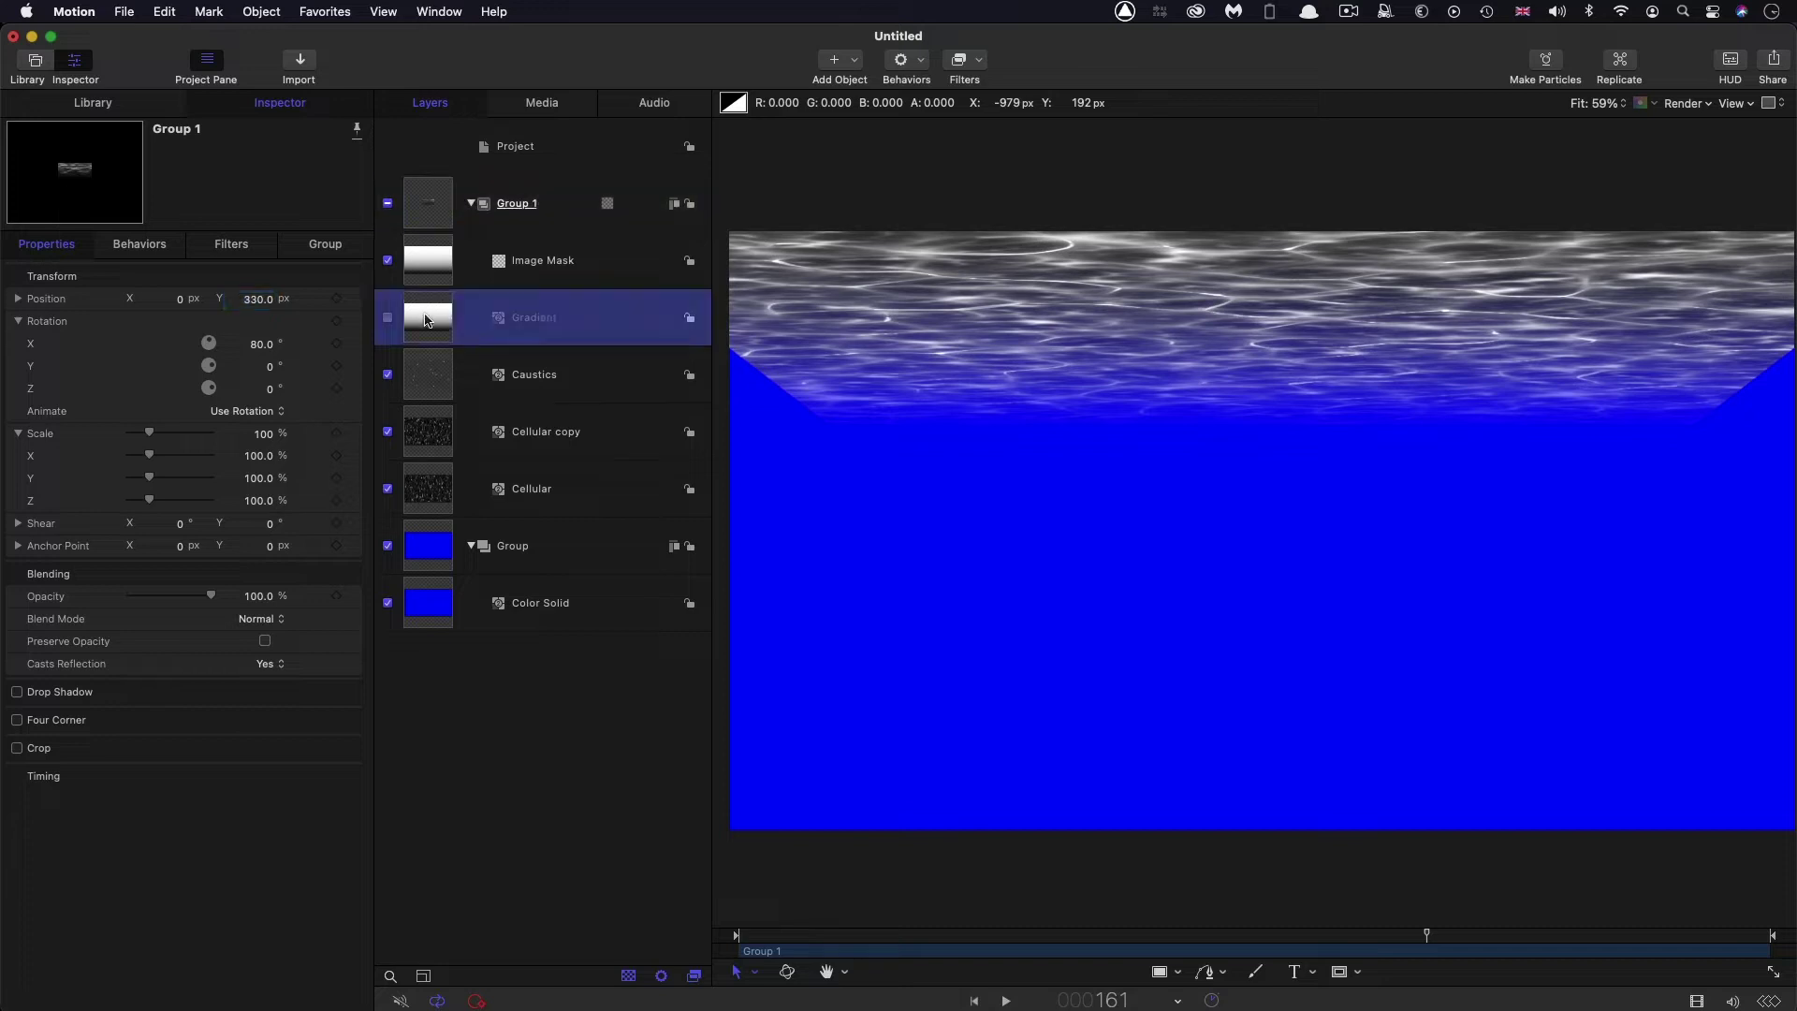
{"action": "left_click", "coordinate": [261, 457]}
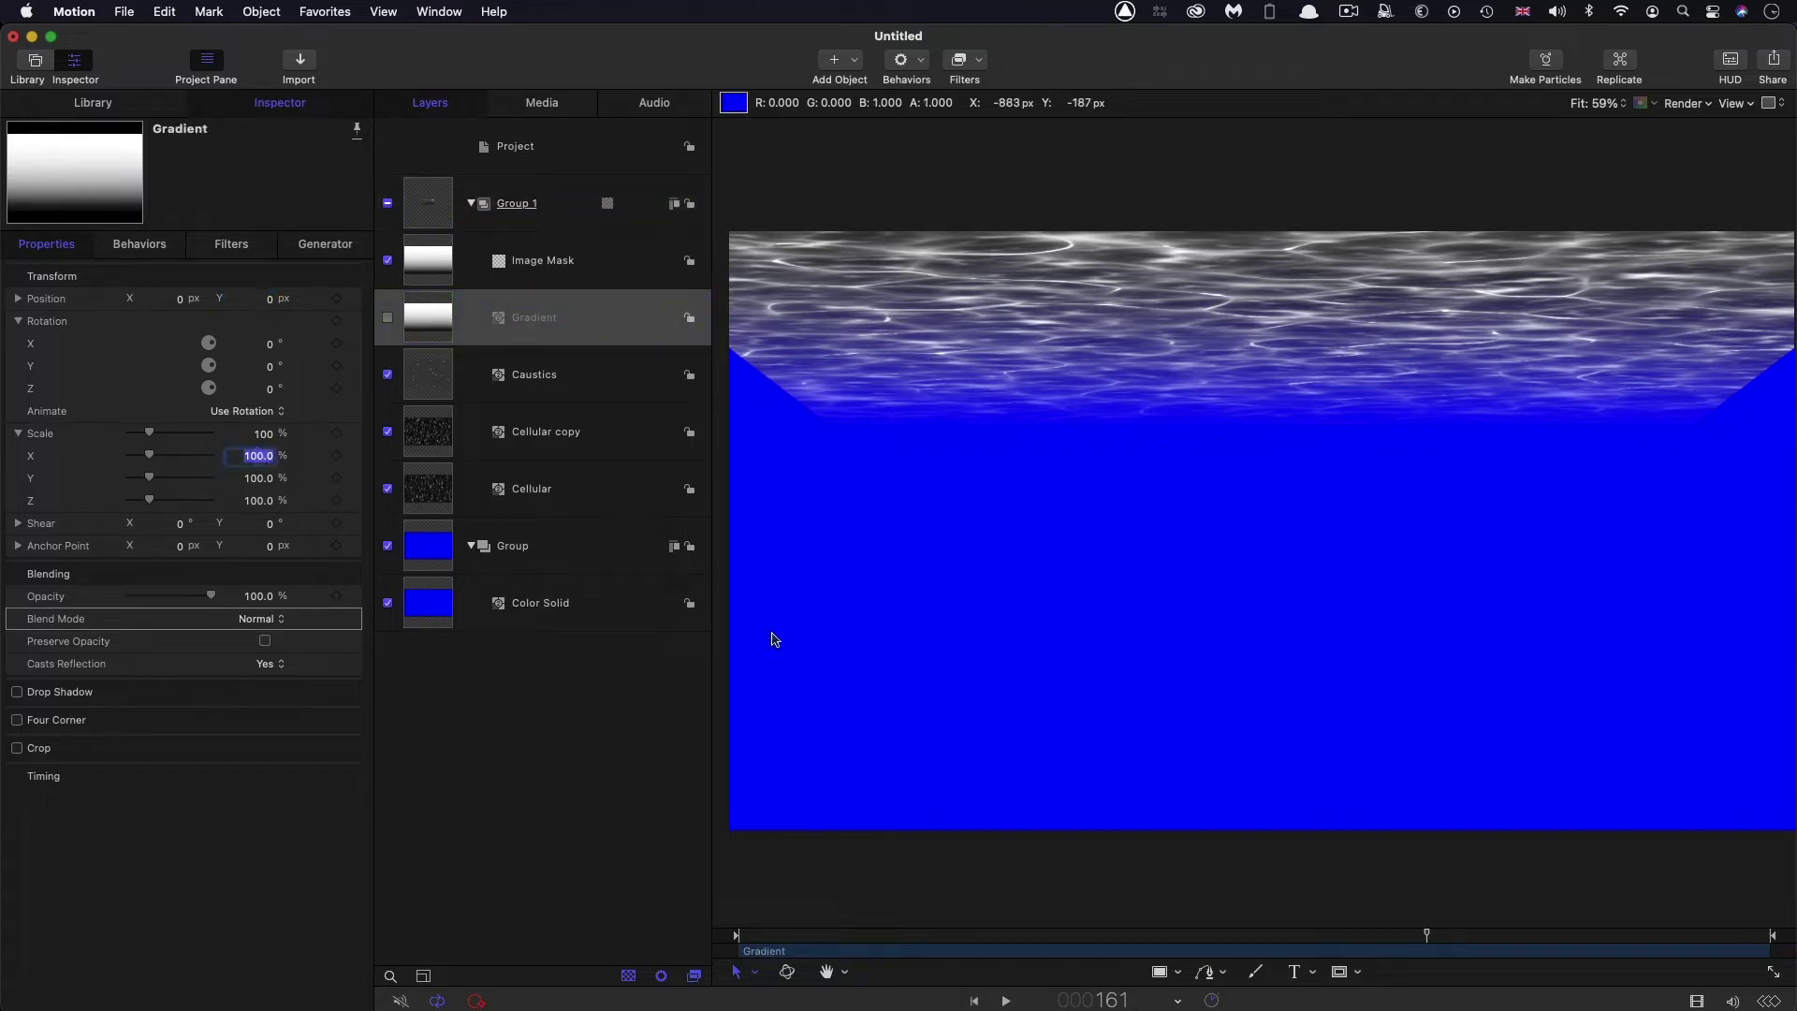
{"action": "type", "text": "400"}
{"action": "key", "text": "Return"}
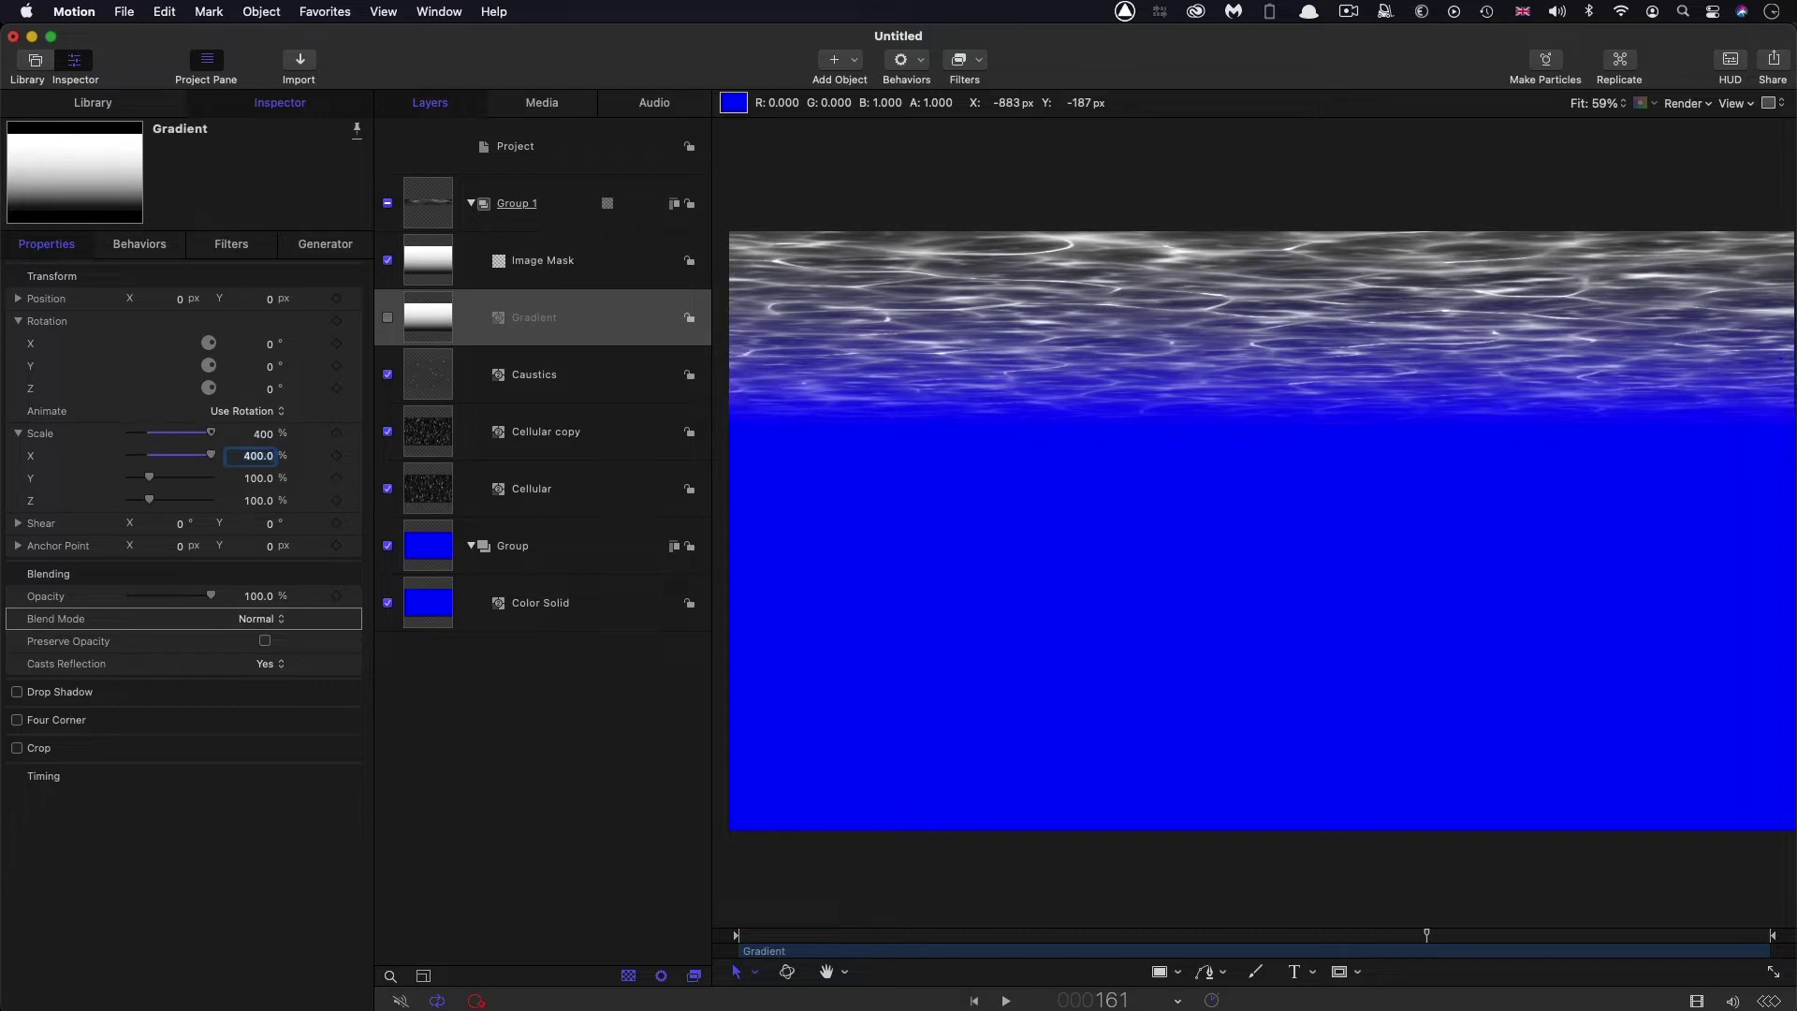
{"action": "key", "text": "space"}
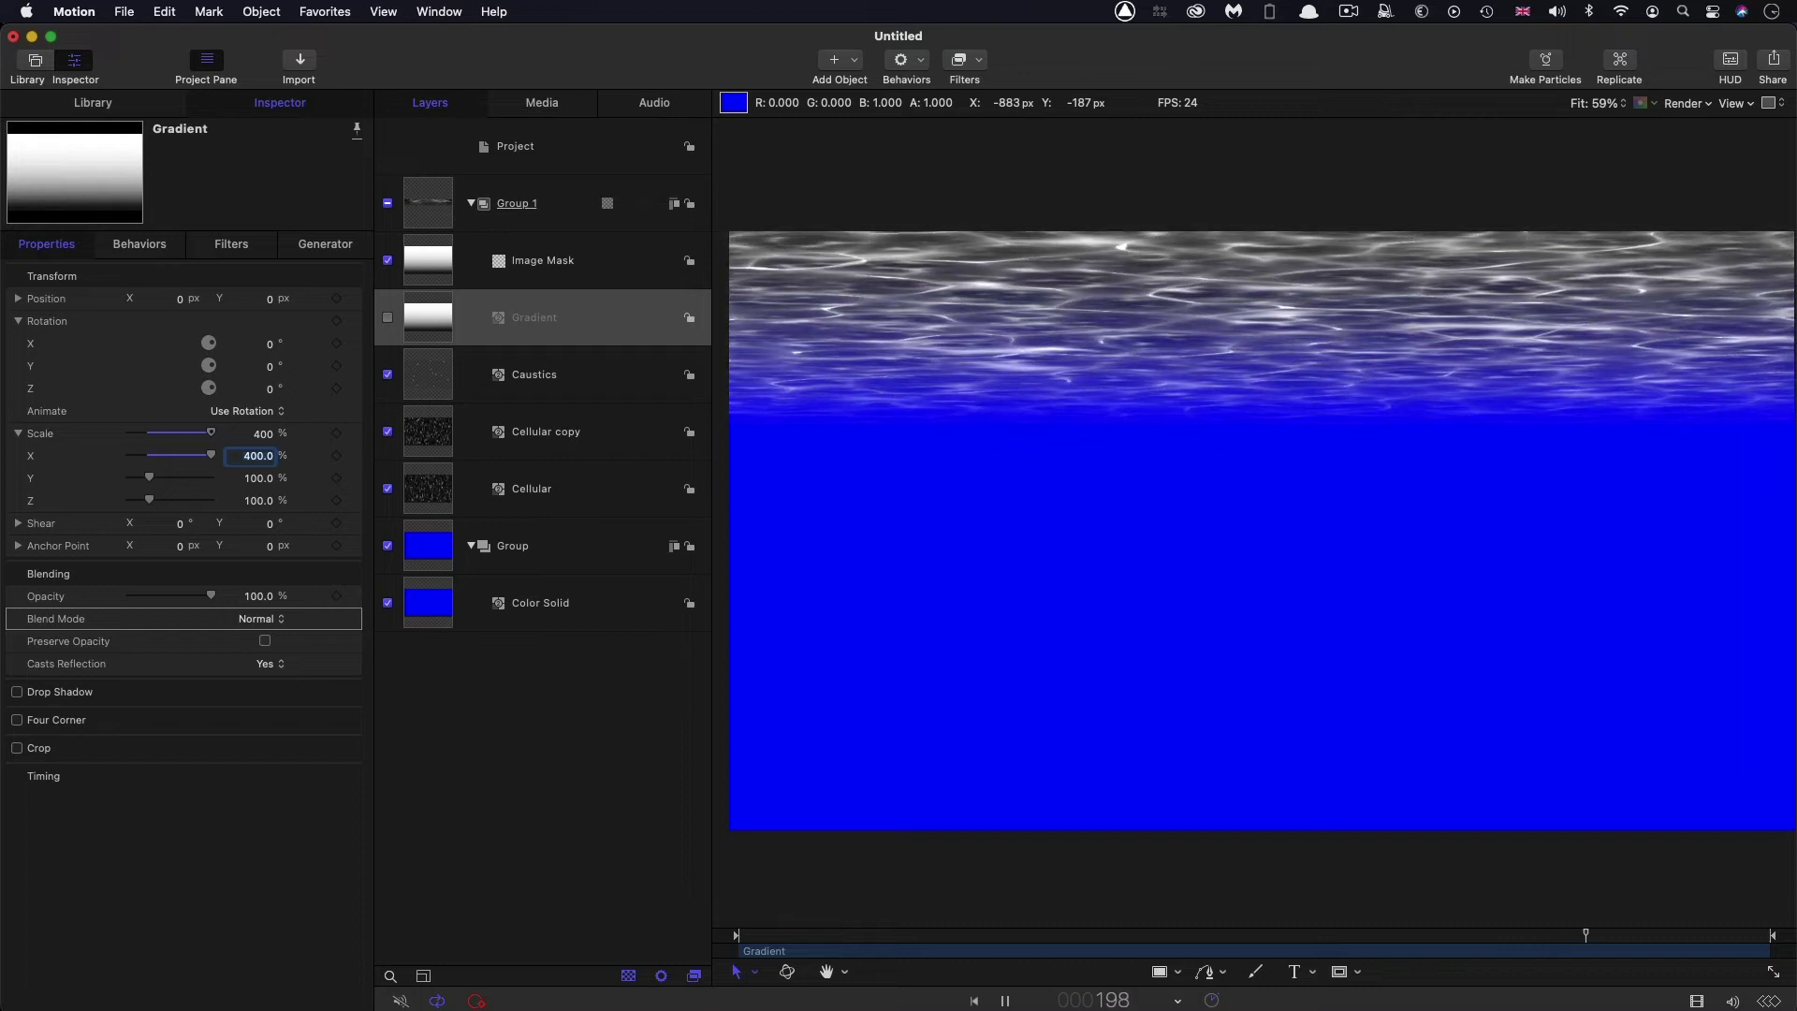
{"action": "key", "text": "space"}
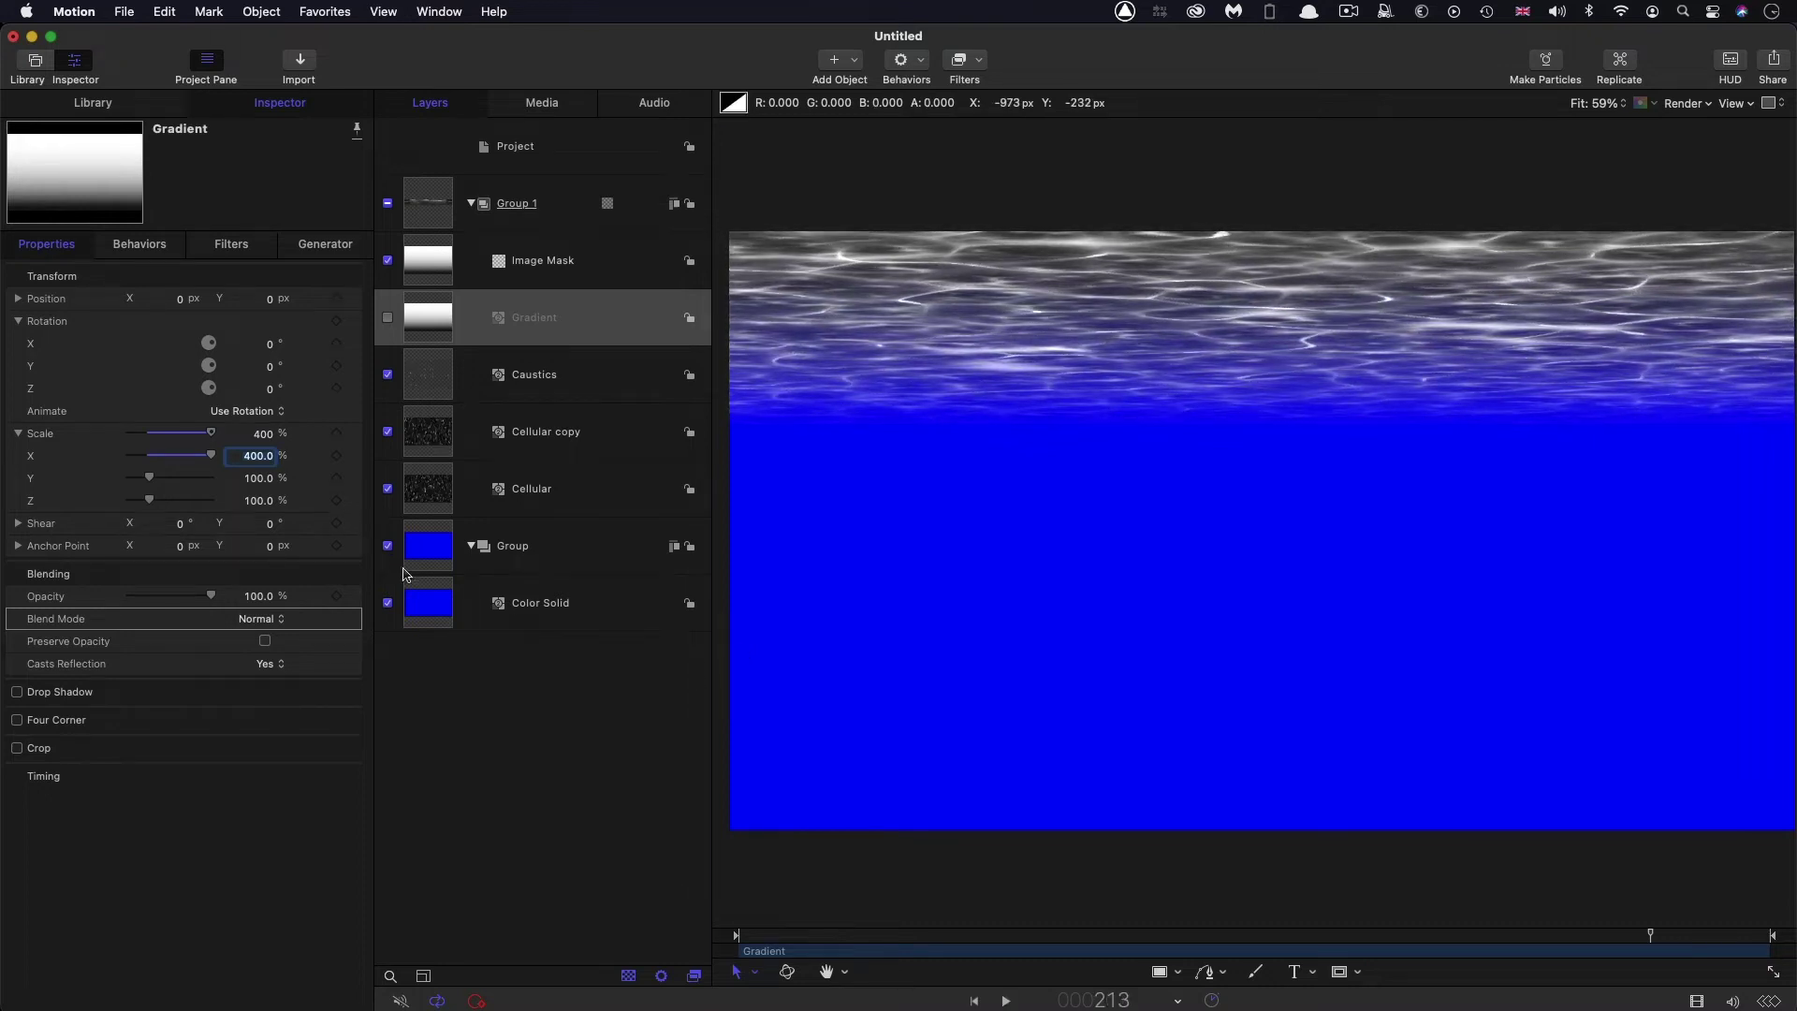
Darken the Color Solid to a deep navy by setting its colour brightness to 13%
{"action": "left_click", "coordinate": [438, 610]}
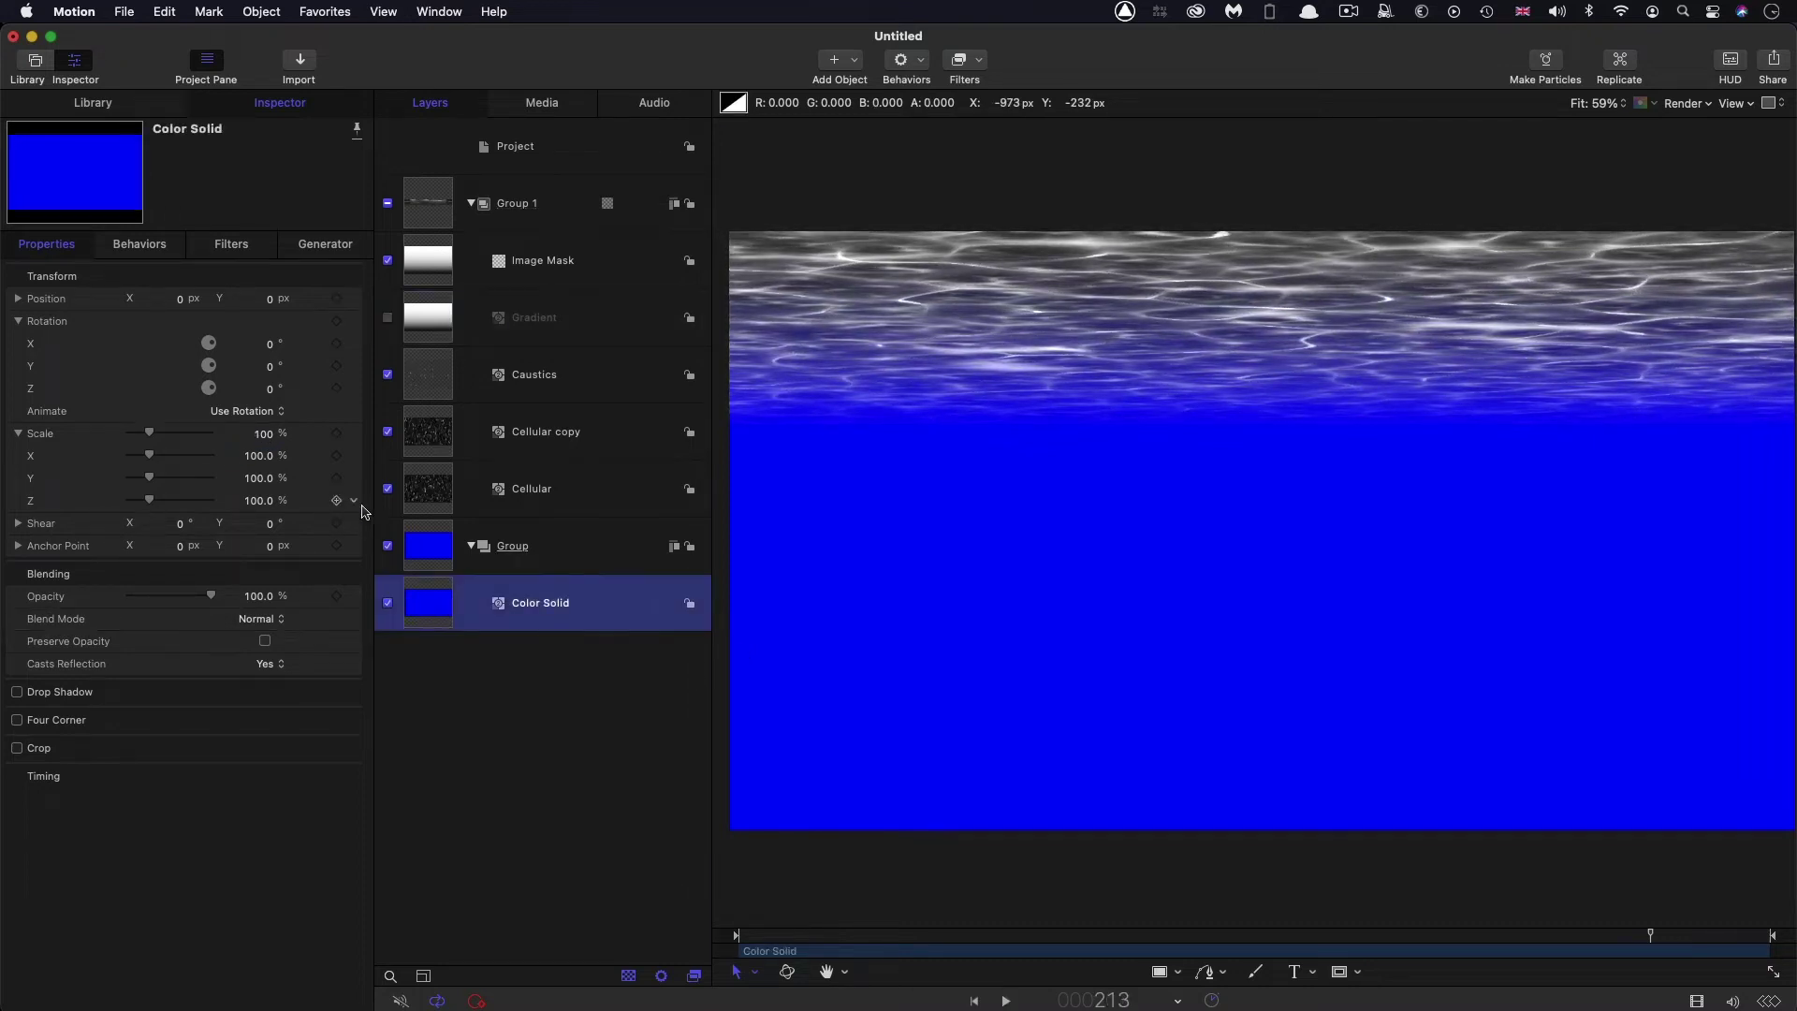
{"action": "left_click", "coordinate": [316, 249]}
{"action": "left_click", "coordinate": [251, 368]}
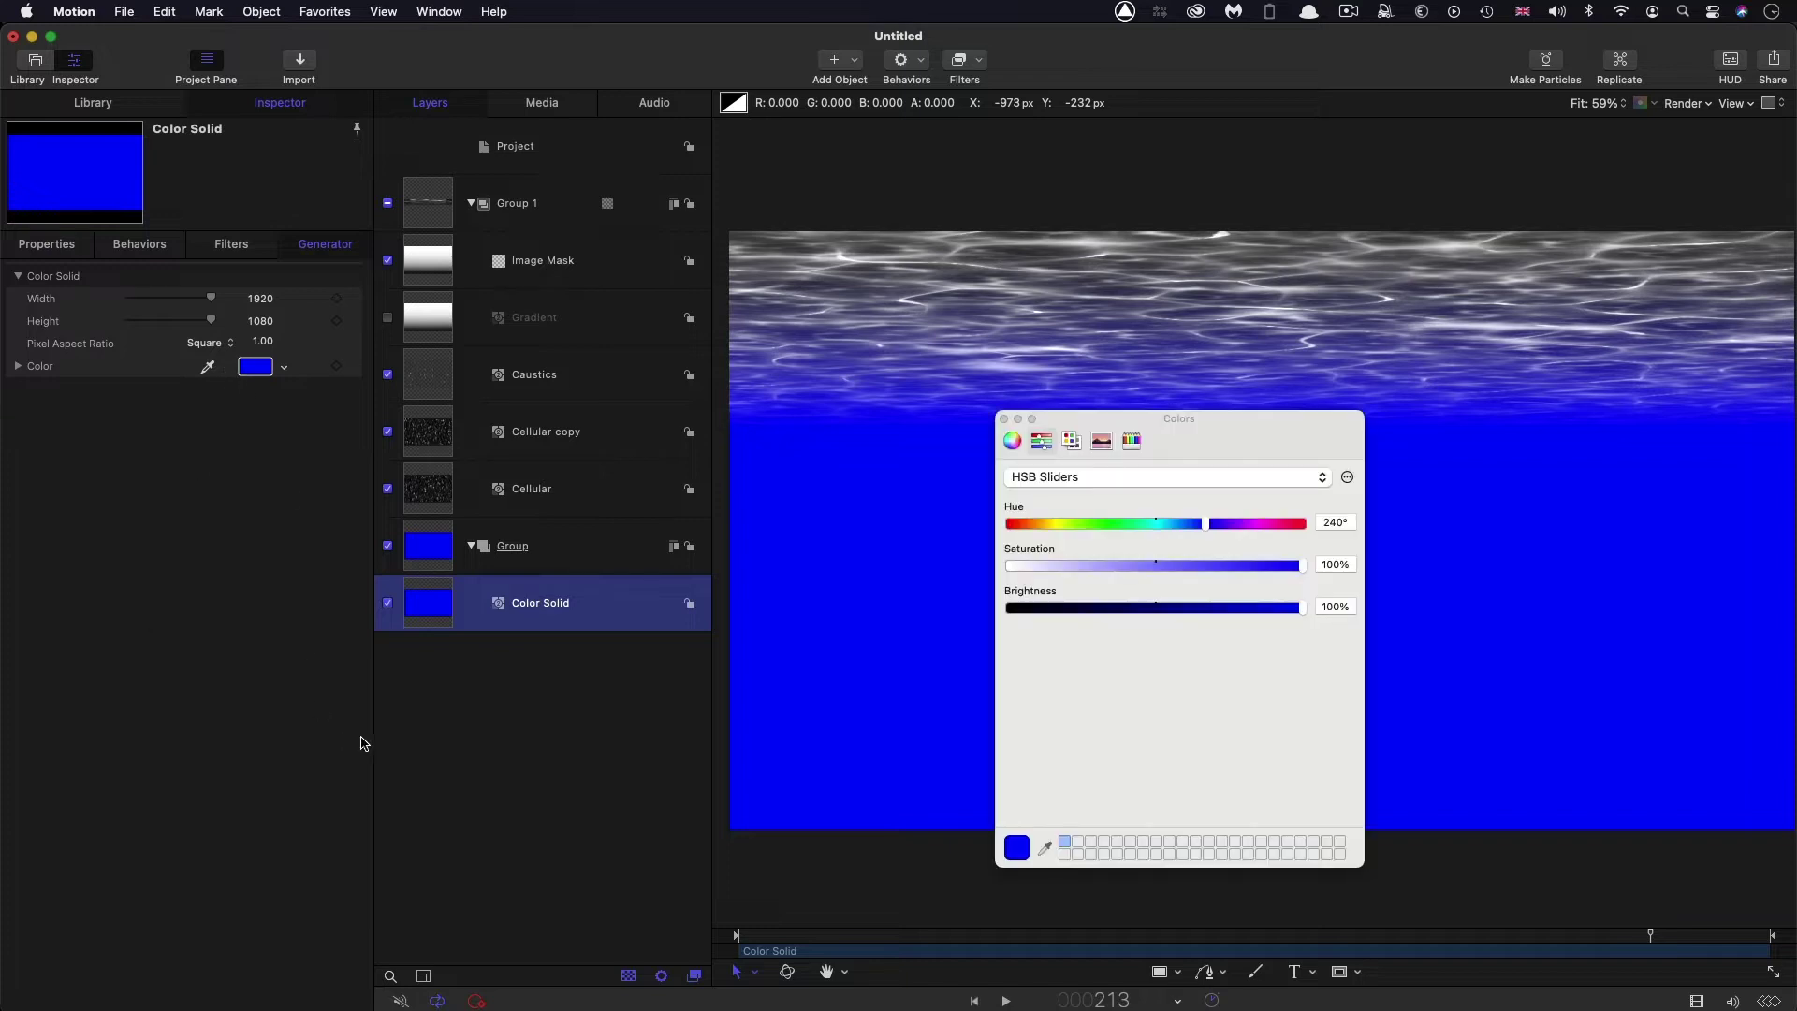
{"action": "left_click", "coordinate": [1018, 608]}
{"action": "left_click_drag", "start_coordinate": [1020, 611], "coordinate": [1050, 614]}
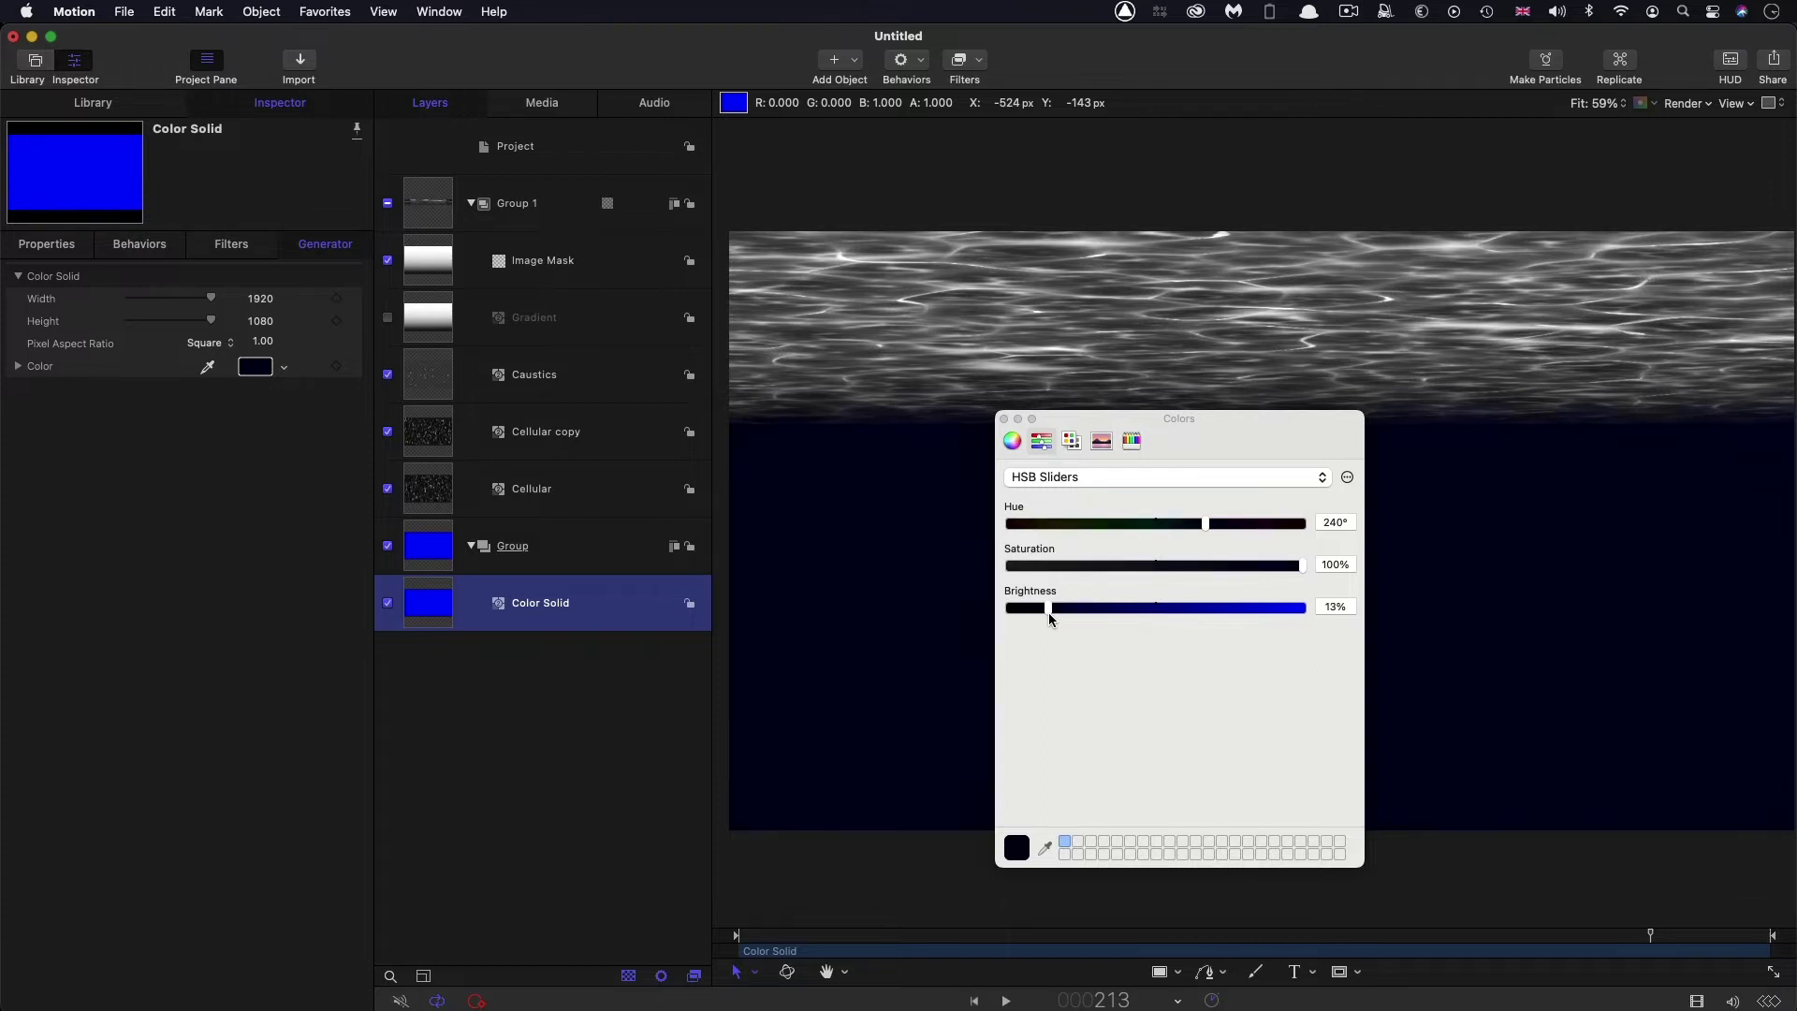
{"action": "left_click", "coordinate": [1004, 419]}
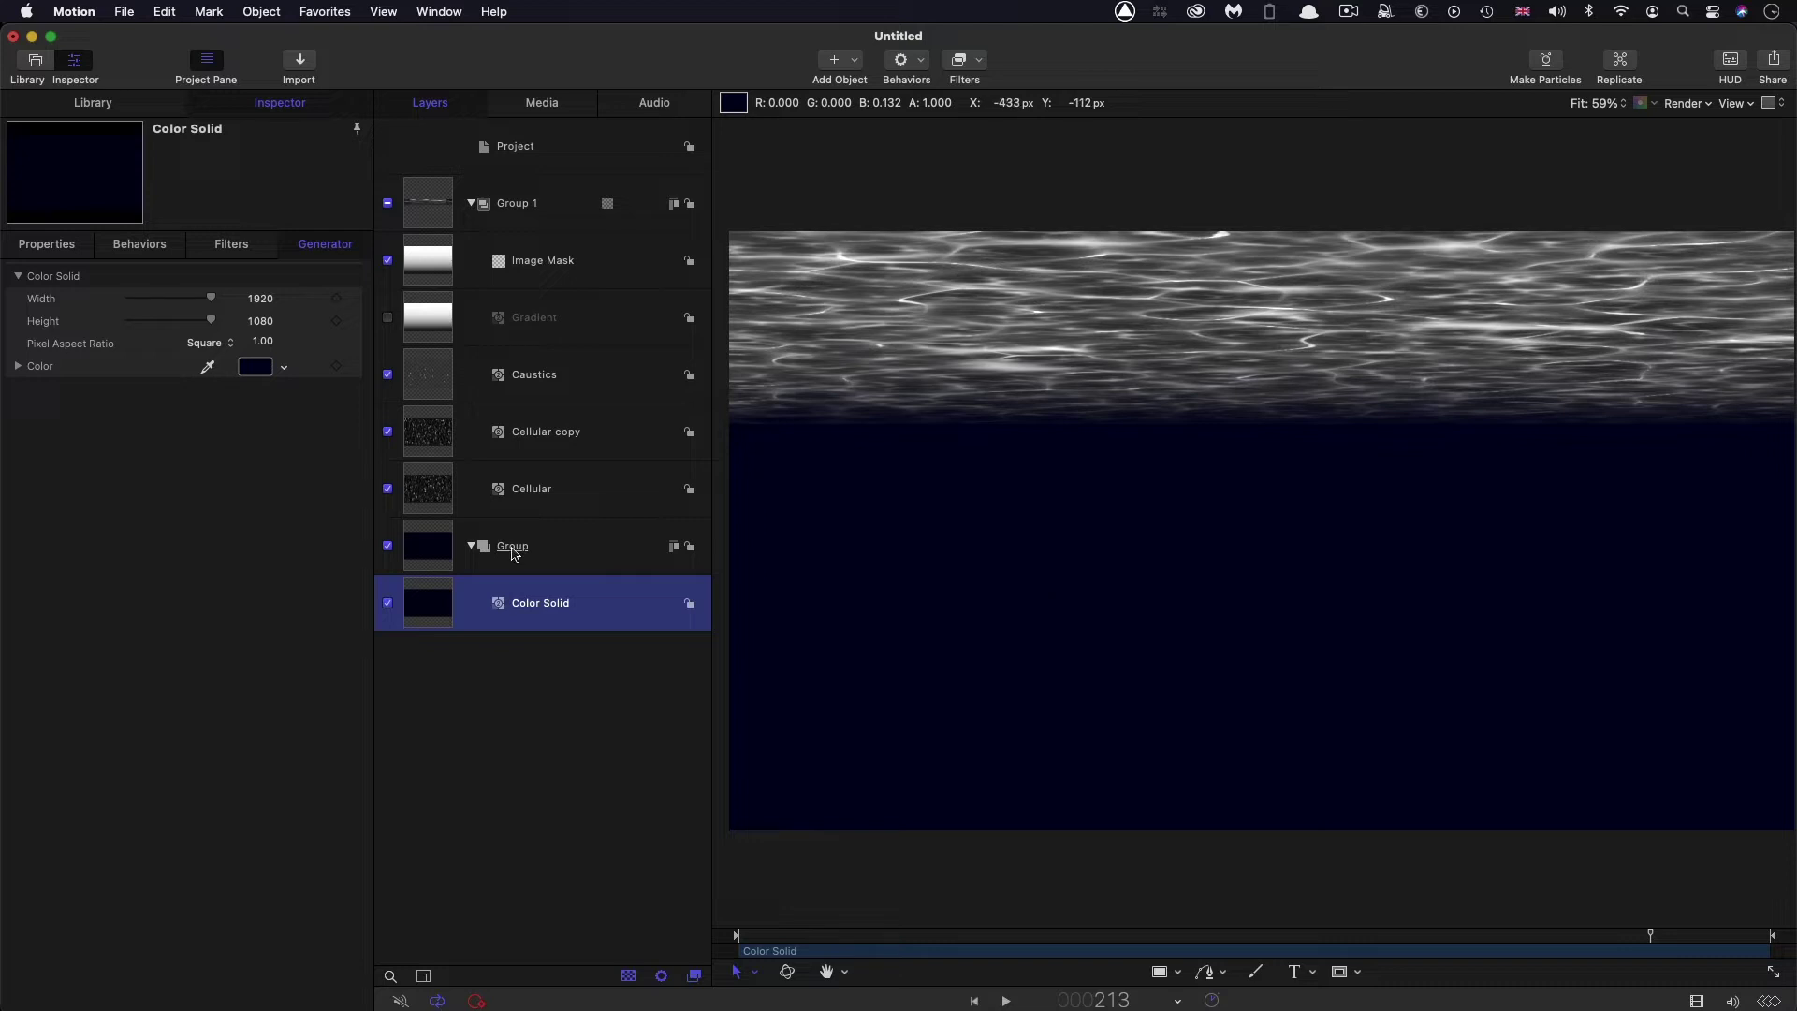
Collapse both groups, create a new top-level group and move Group 1 and the Color Solid's group into it
{"action": "left_click", "coordinate": [469, 204]}
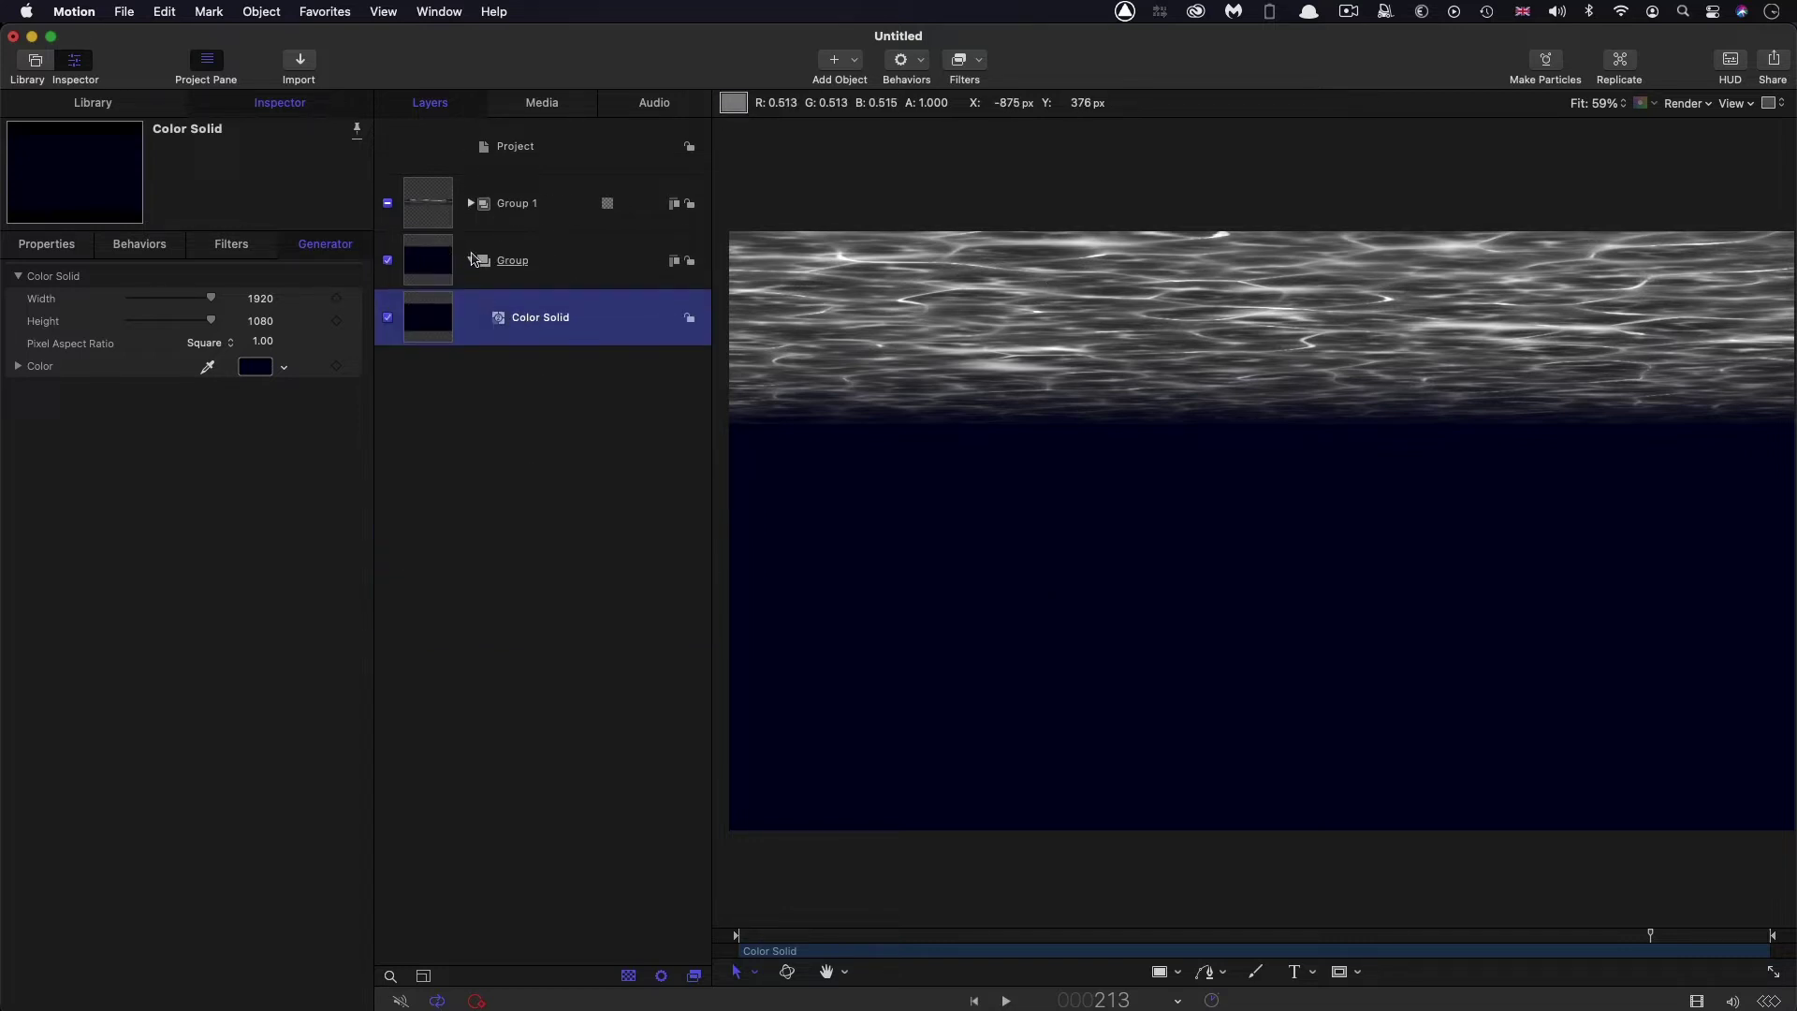
{"action": "left_click", "coordinate": [473, 260]}
{"action": "left_click", "coordinate": [571, 156]}
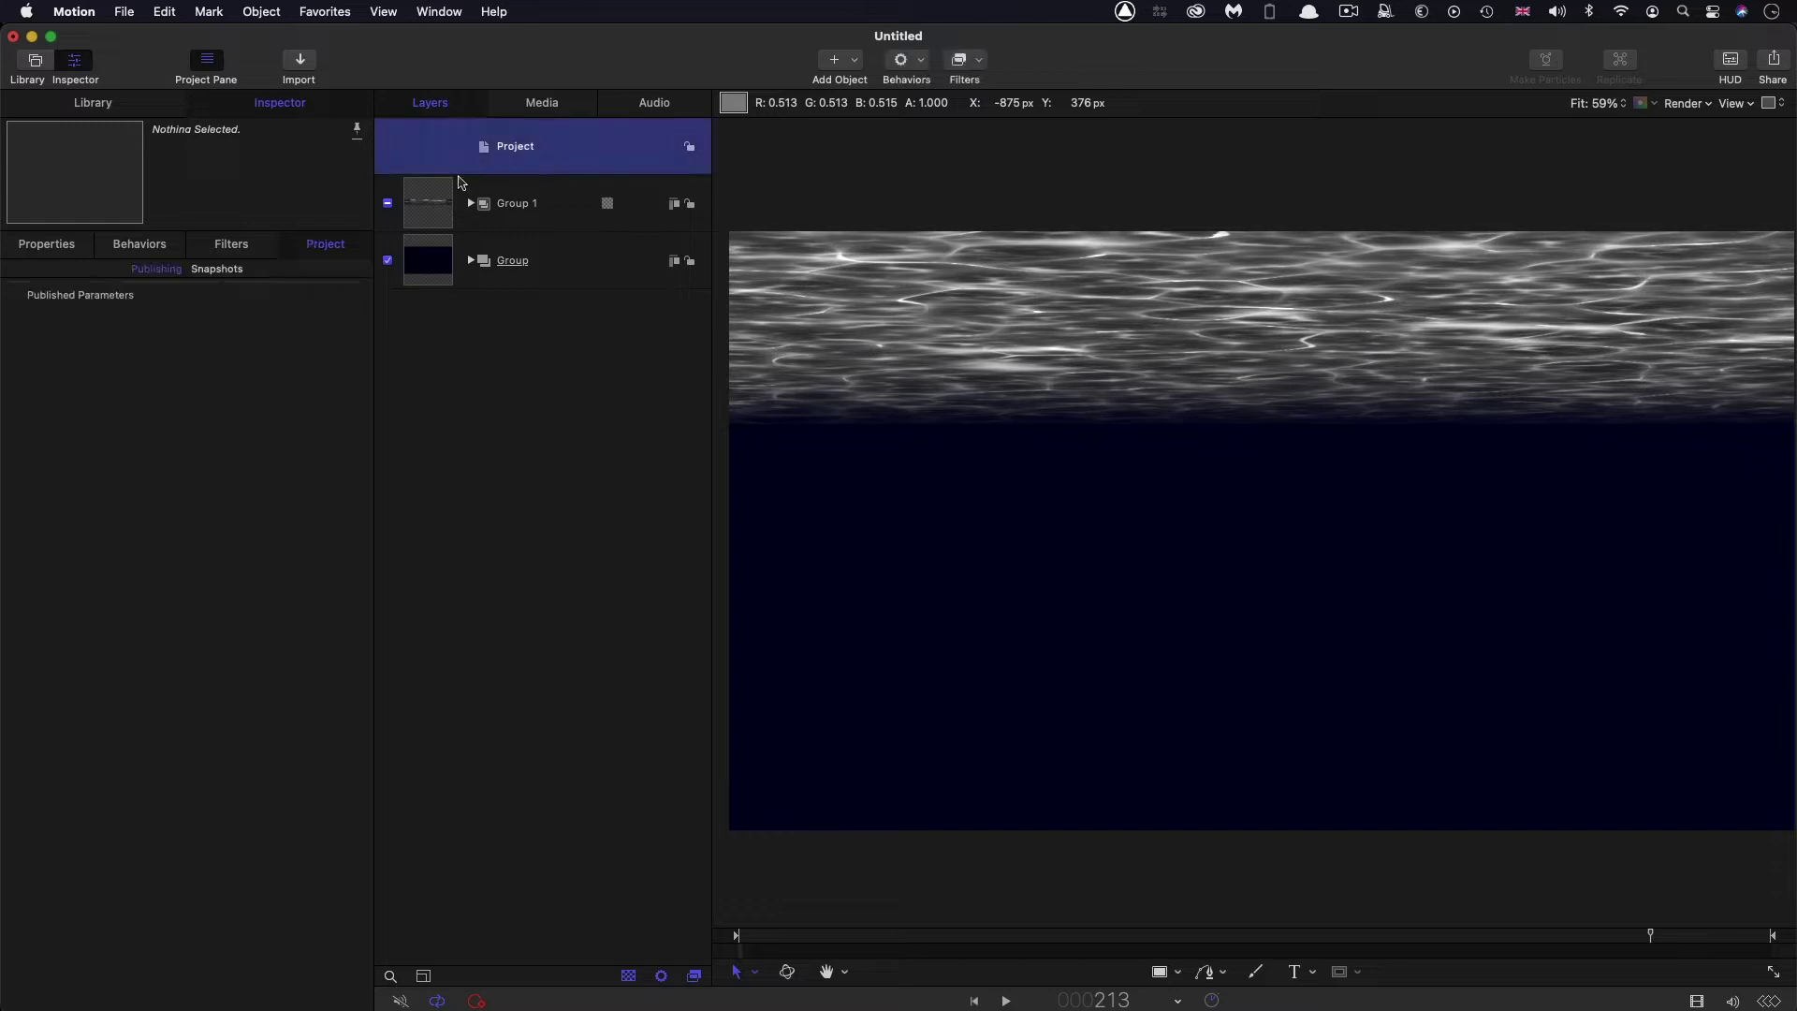
{"action": "left_click", "coordinate": [253, 11]}
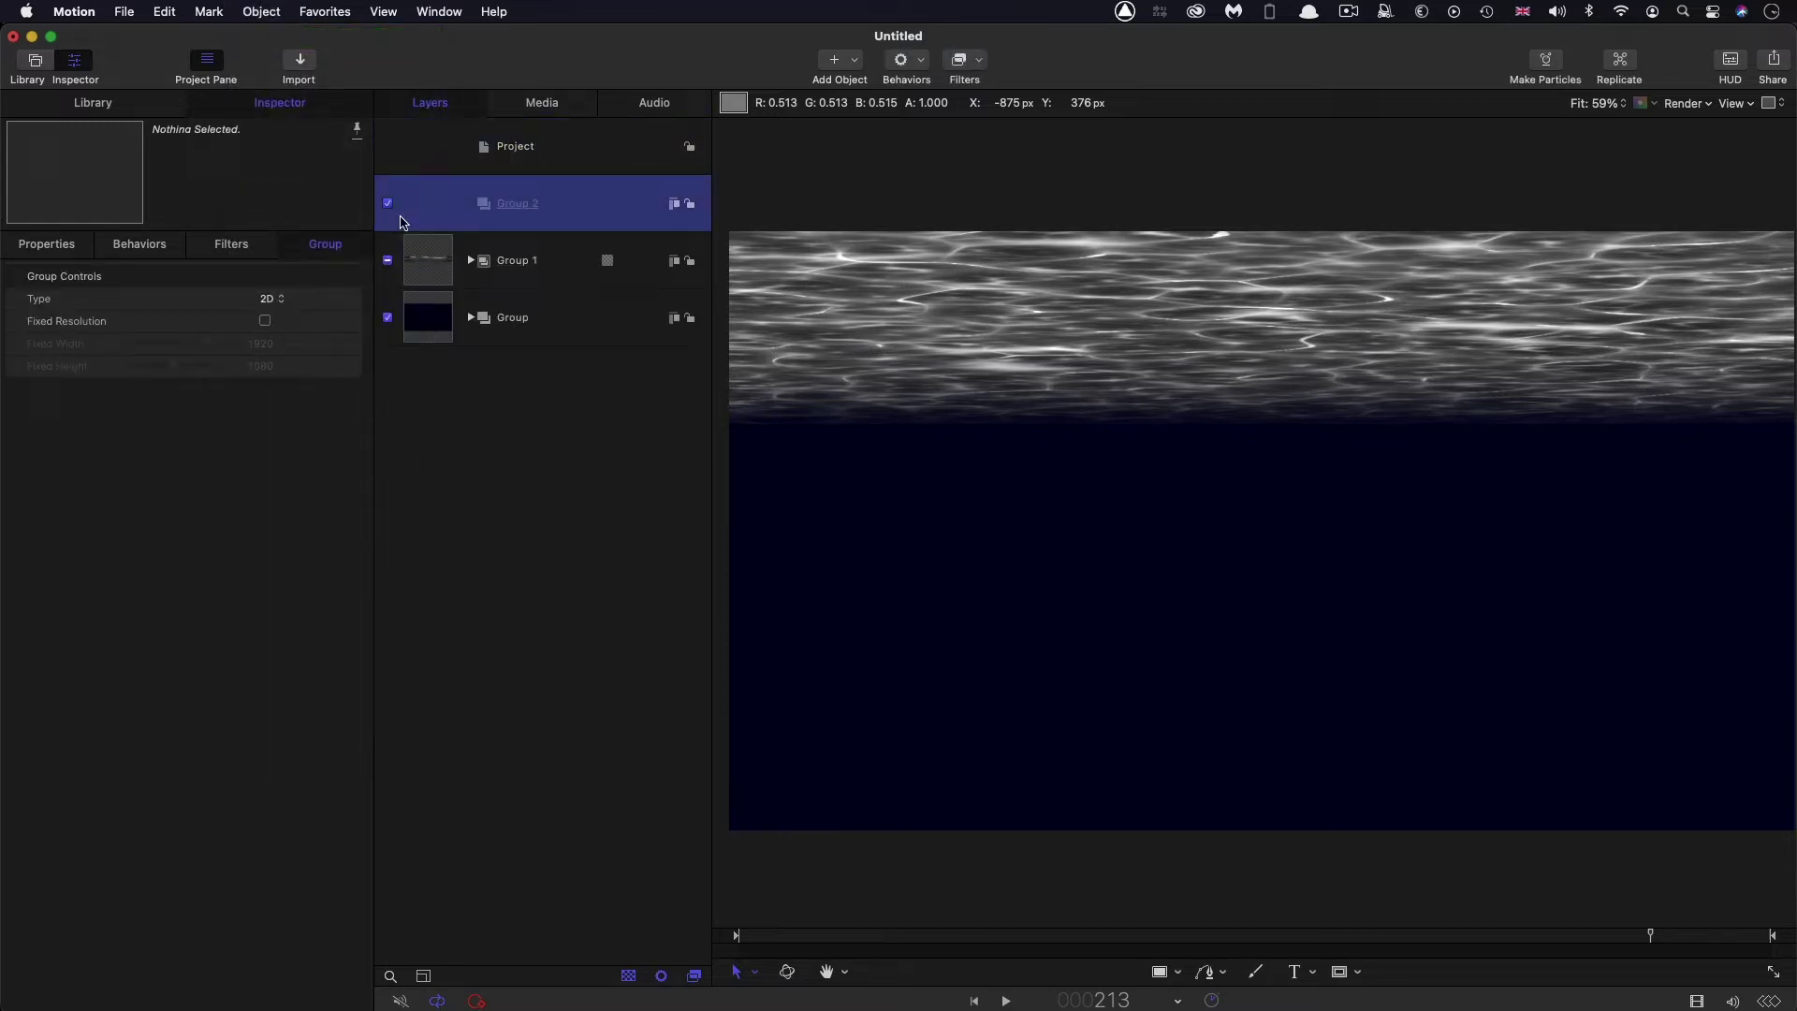
{"action": "left_click", "coordinate": [424, 272]}
{"action": "left_click", "coordinate": [444, 315], "text": "shift"}
{"action": "left_click_drag", "start_coordinate": [429, 264], "coordinate": [549, 205]}
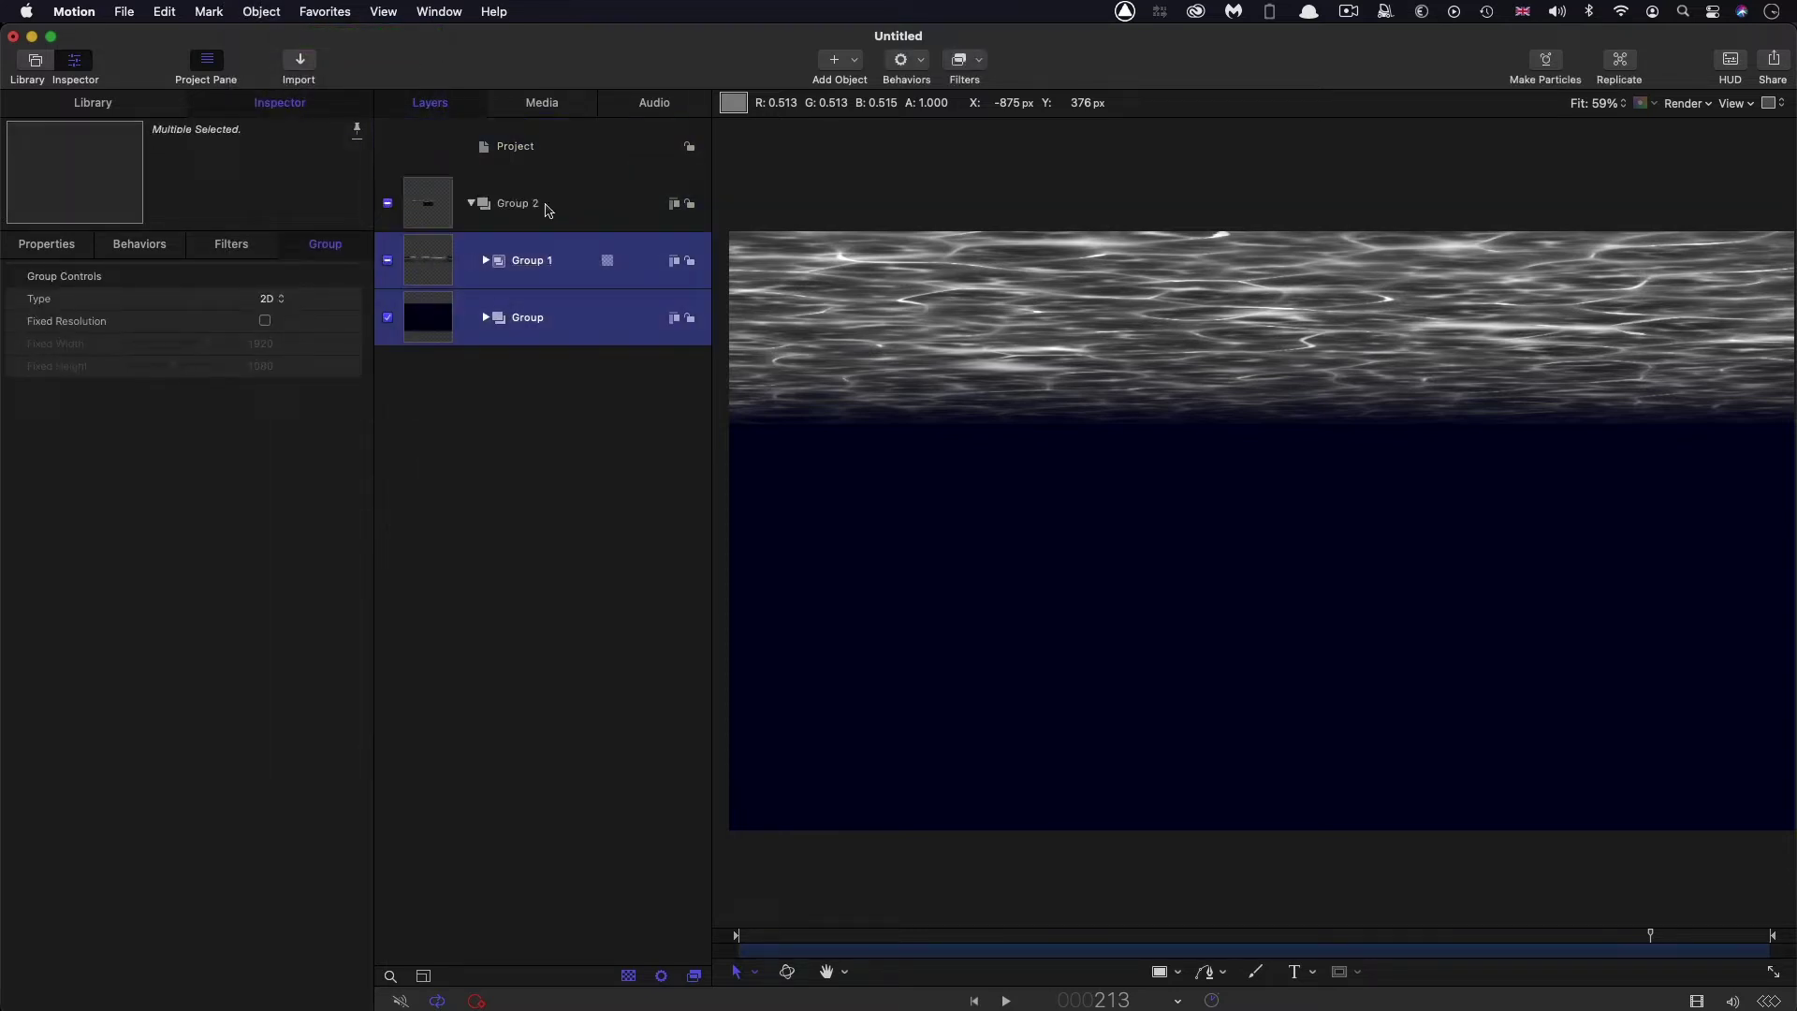
{"action": "left_click", "coordinate": [564, 476]}
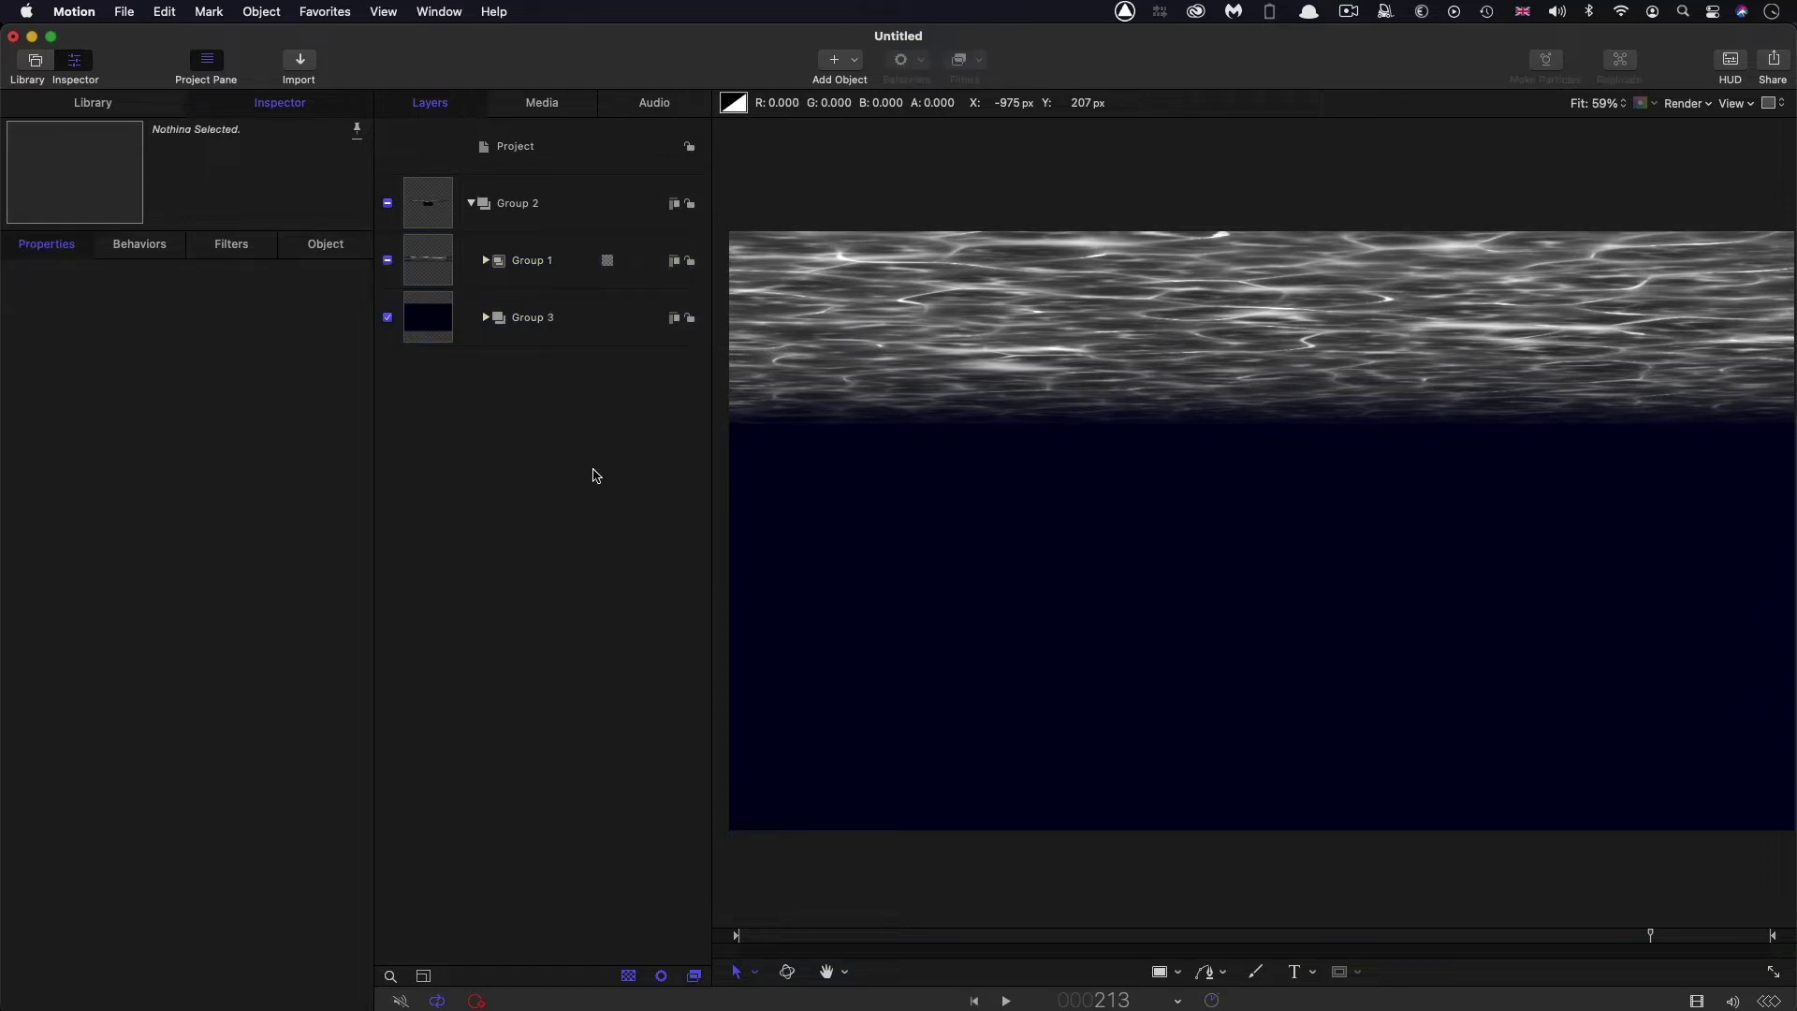
Convert Group 2 and both groups nested inside it to 3D groups
{"action": "left_click", "coordinate": [433, 193]}
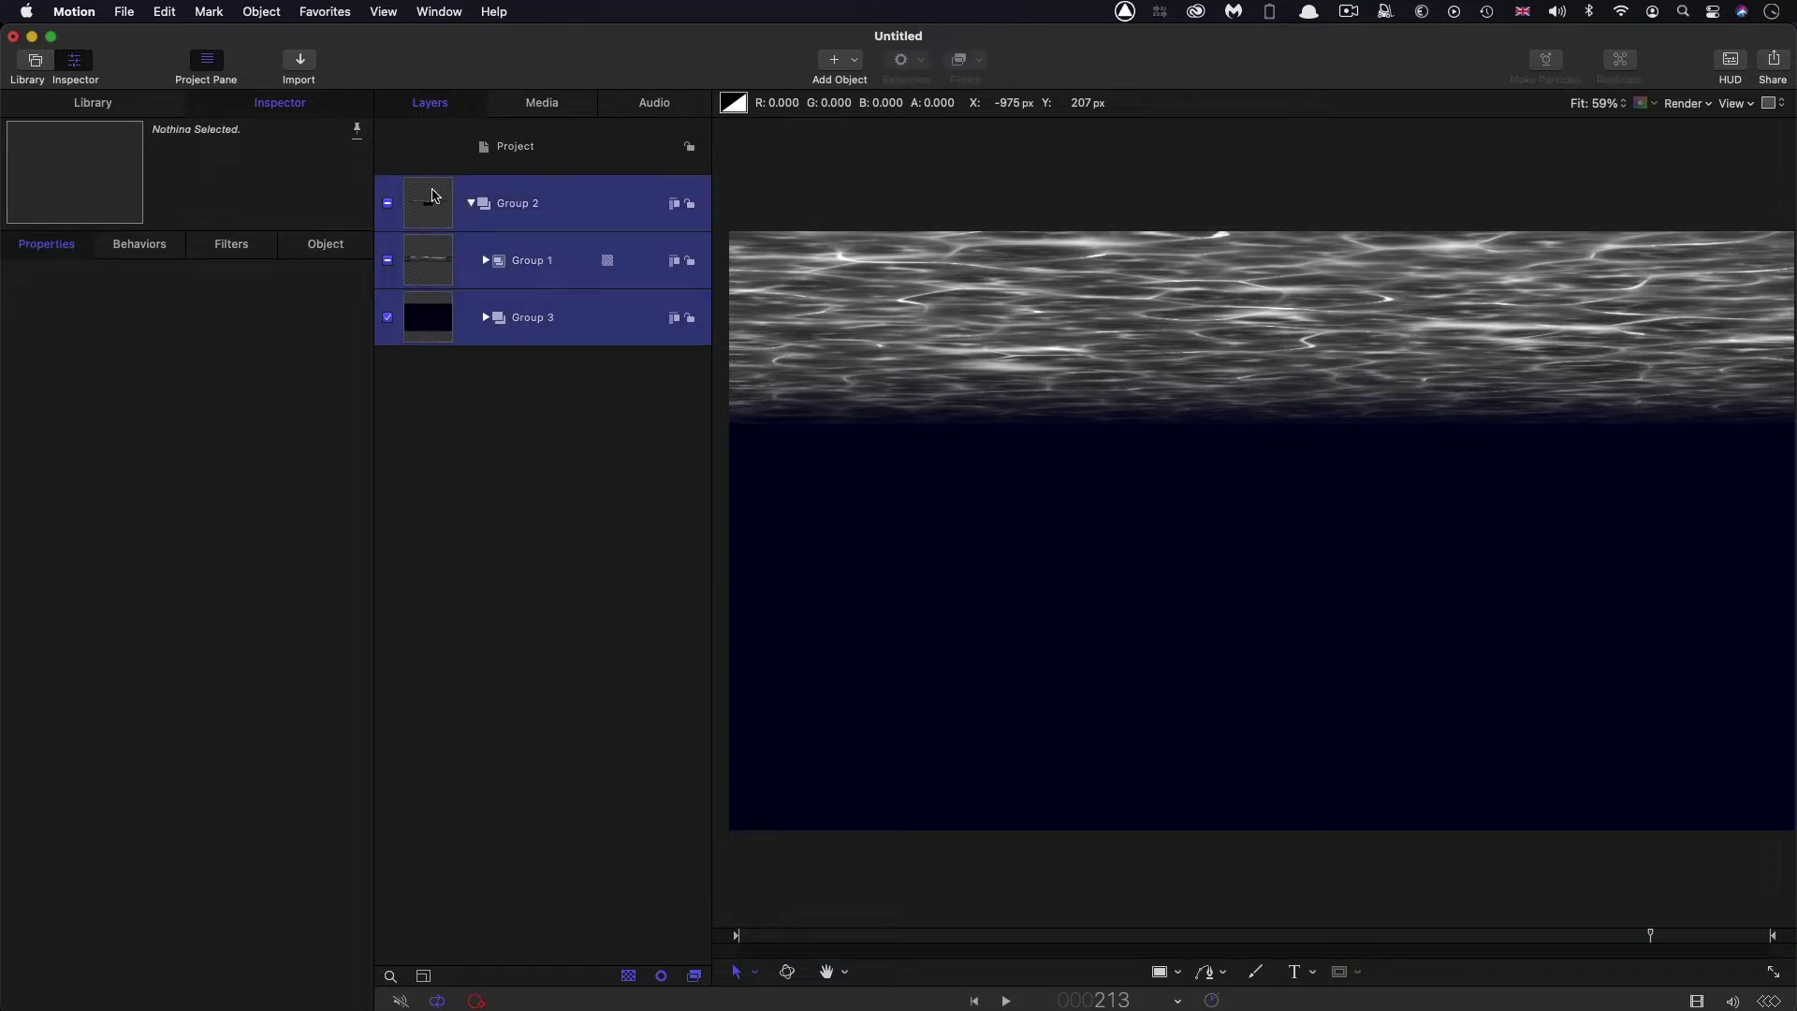
{"action": "left_click", "coordinate": [261, 11]}
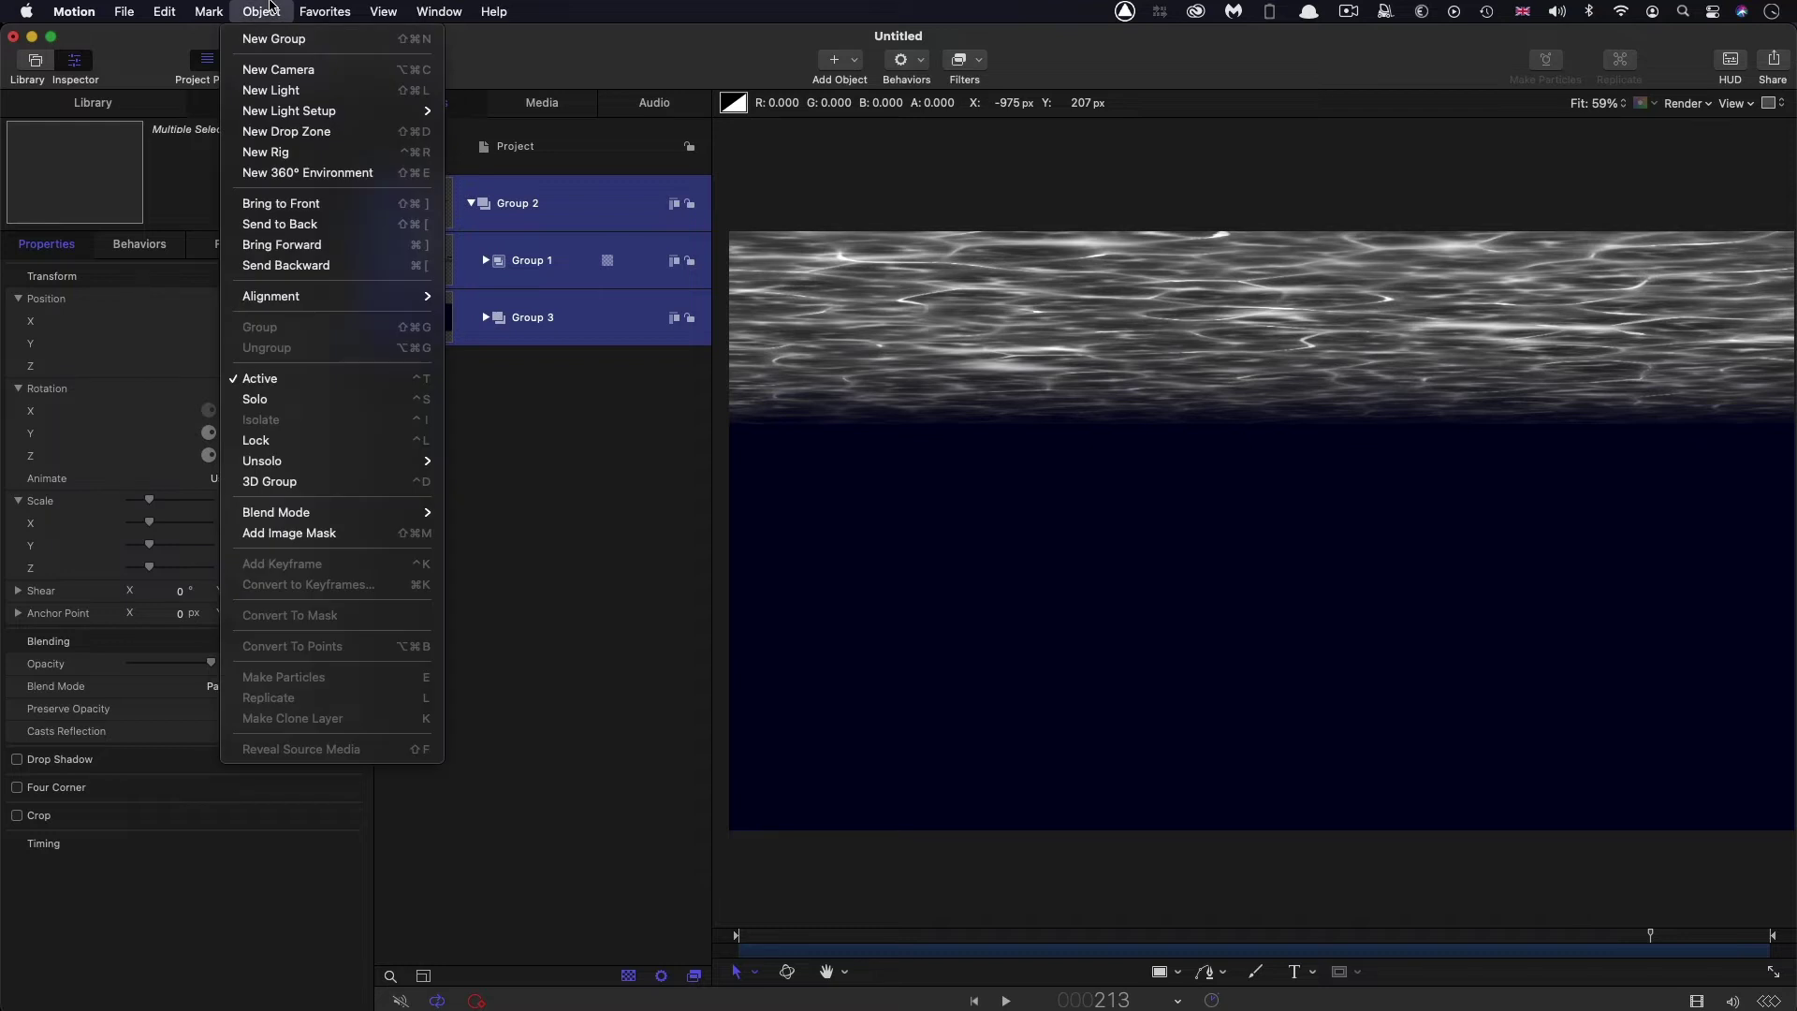
{"action": "mouse_move", "coordinate": [277, 502]}
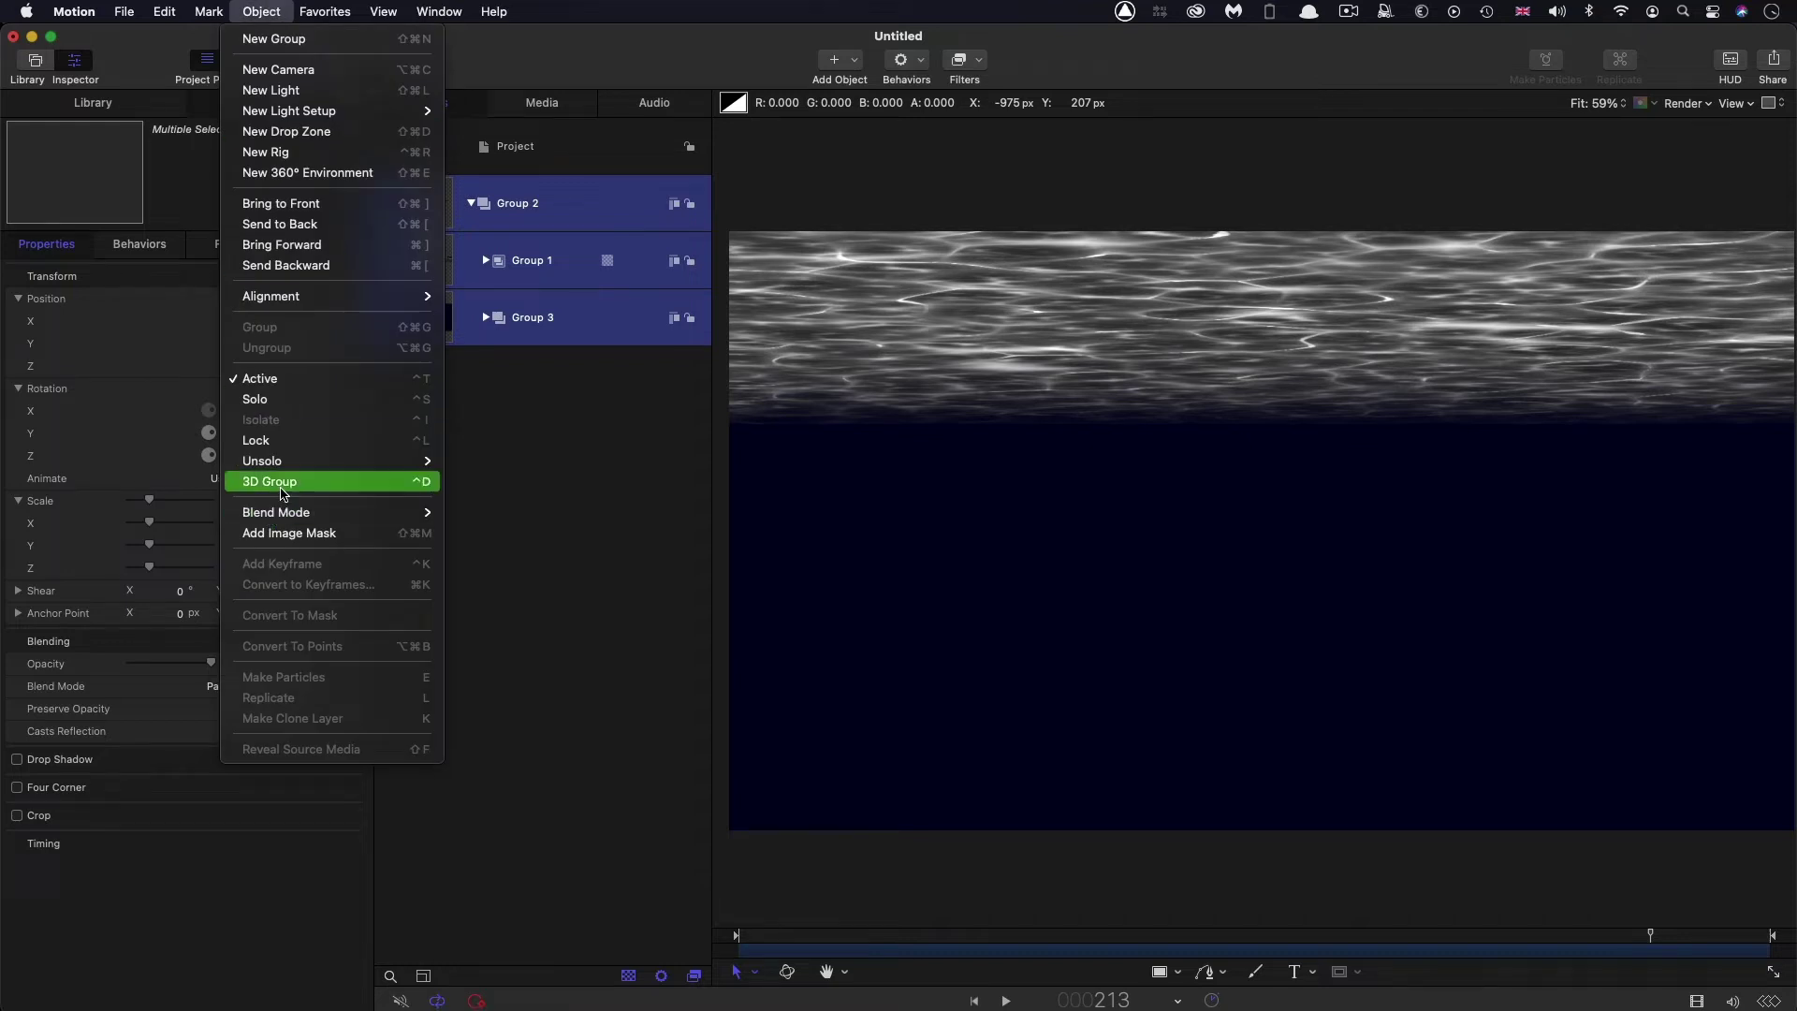
{"action": "left_click", "coordinate": [284, 493]}
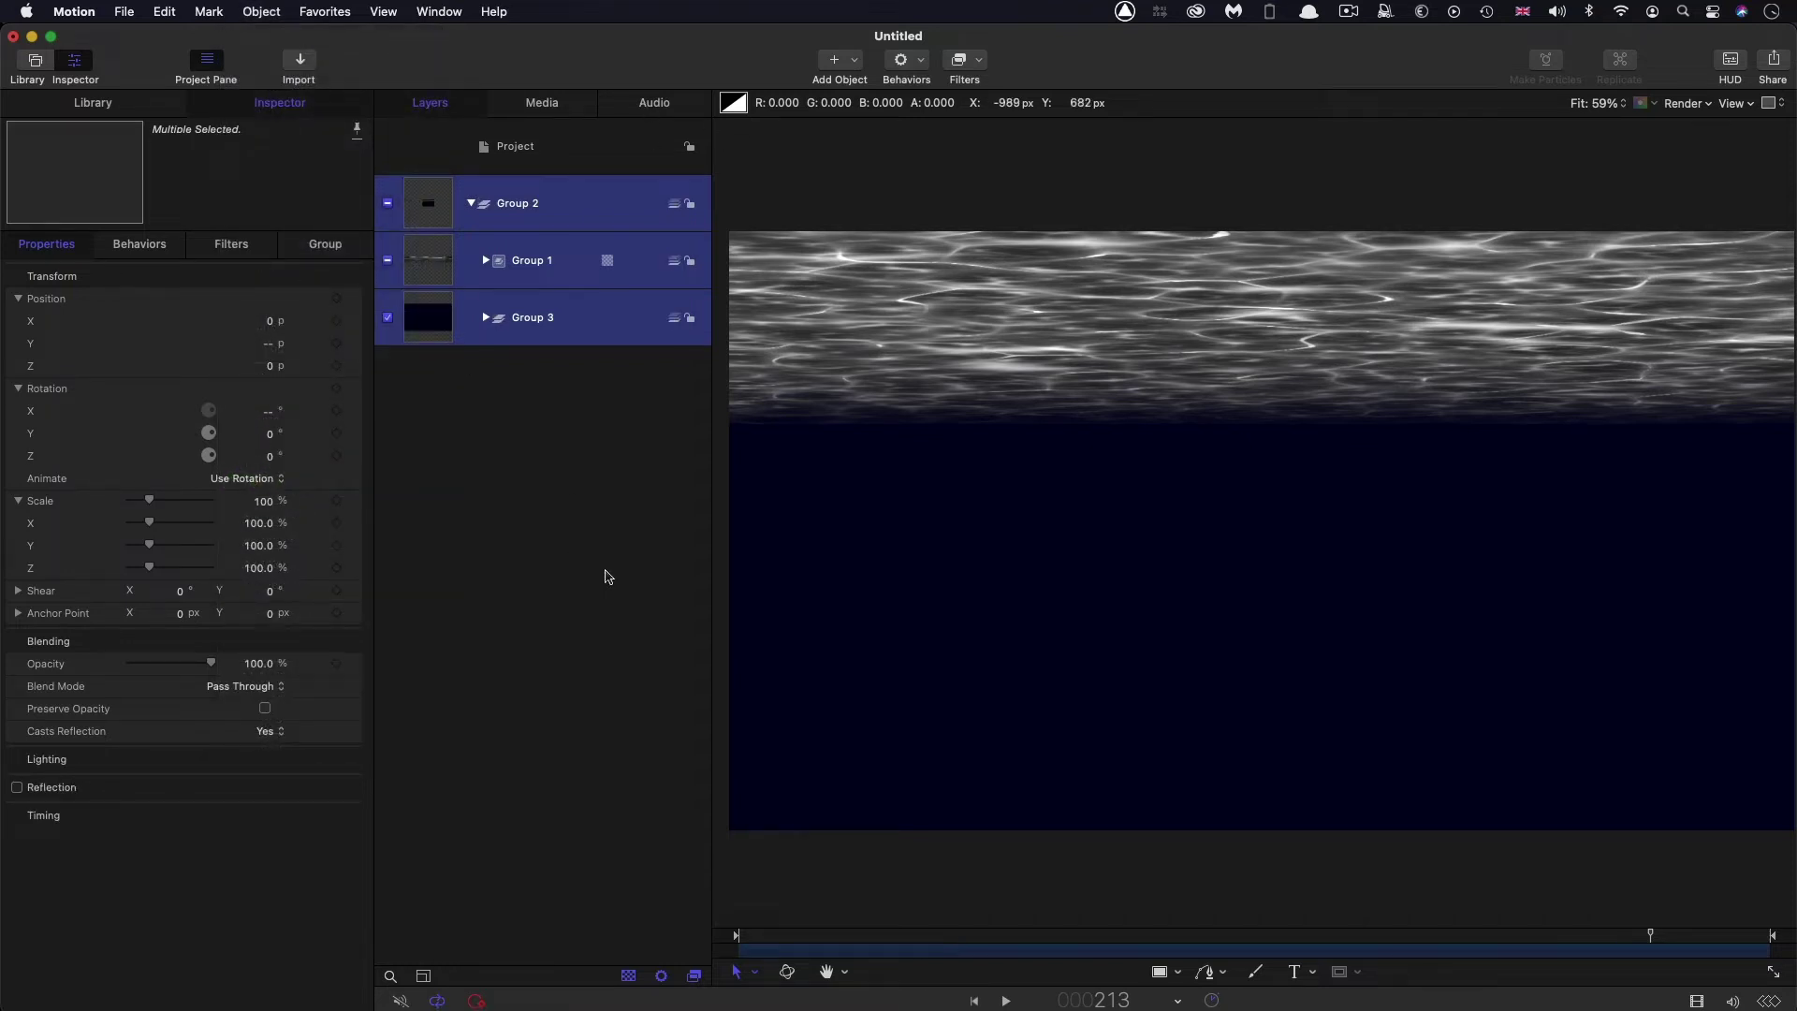
{"action": "left_click", "coordinate": [593, 505]}
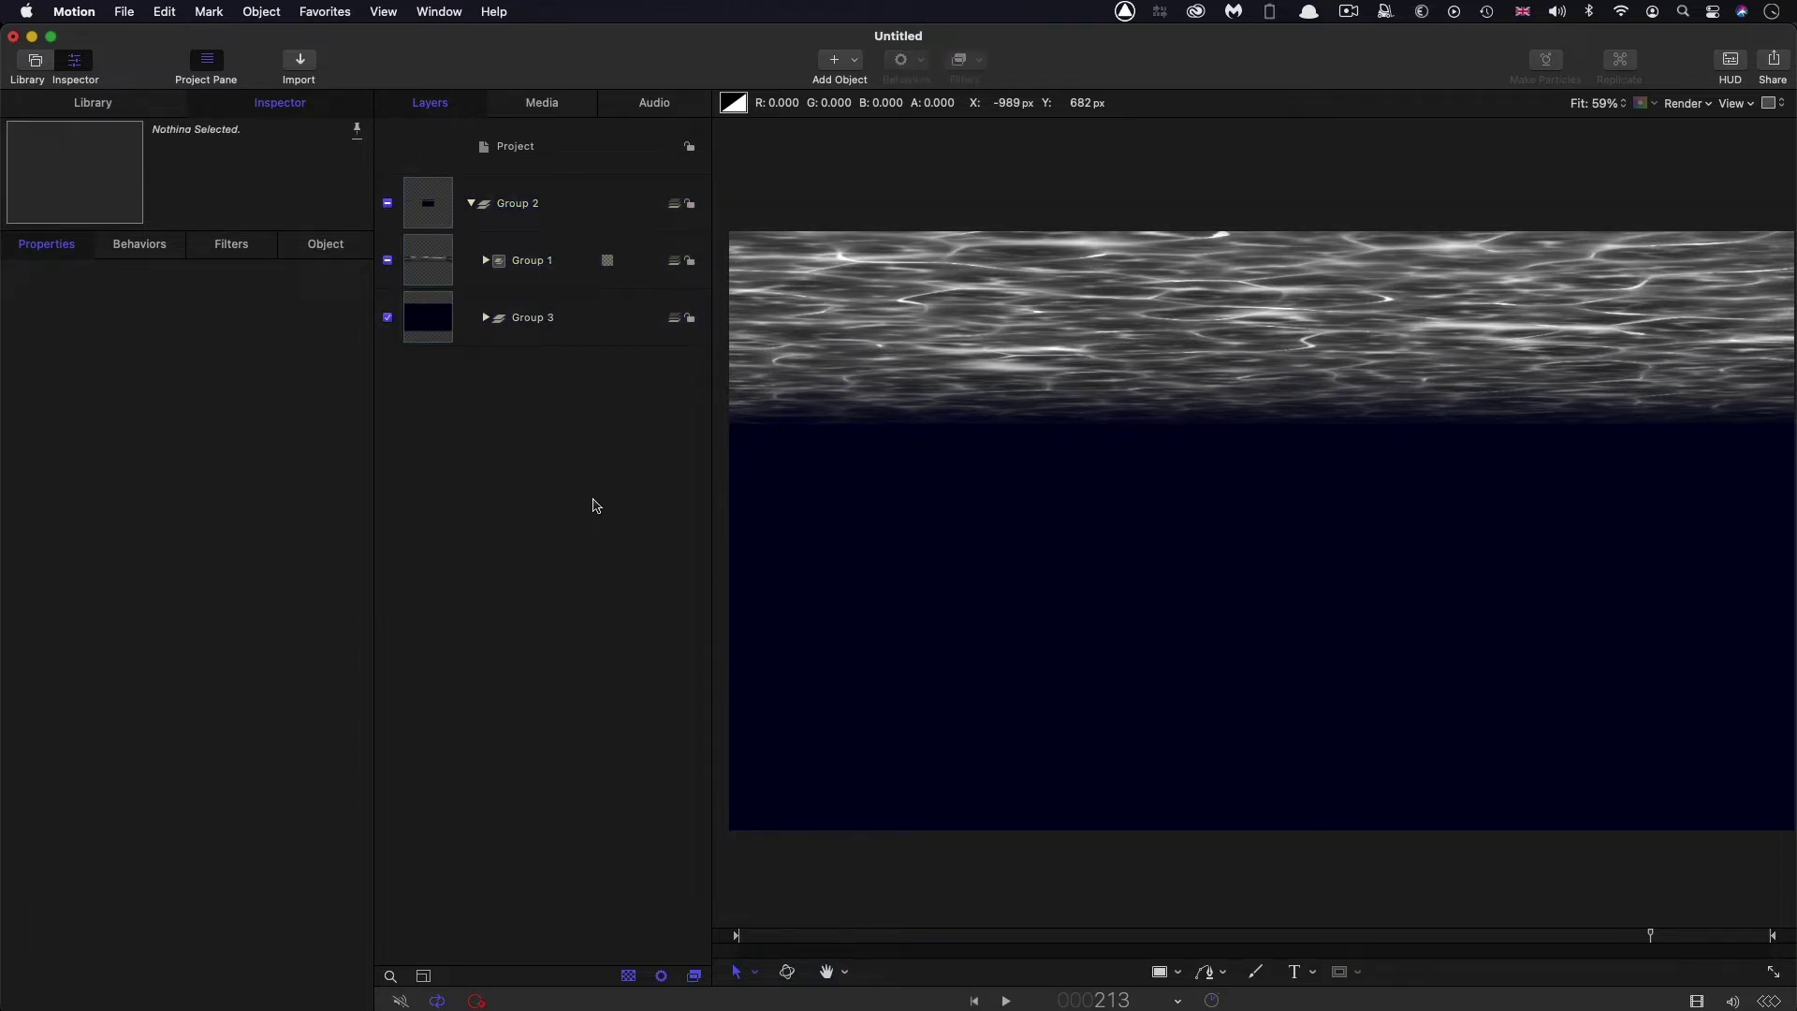
Make a clone layer of the enclosing Group 2
{"action": "left_click", "coordinate": [437, 203]}
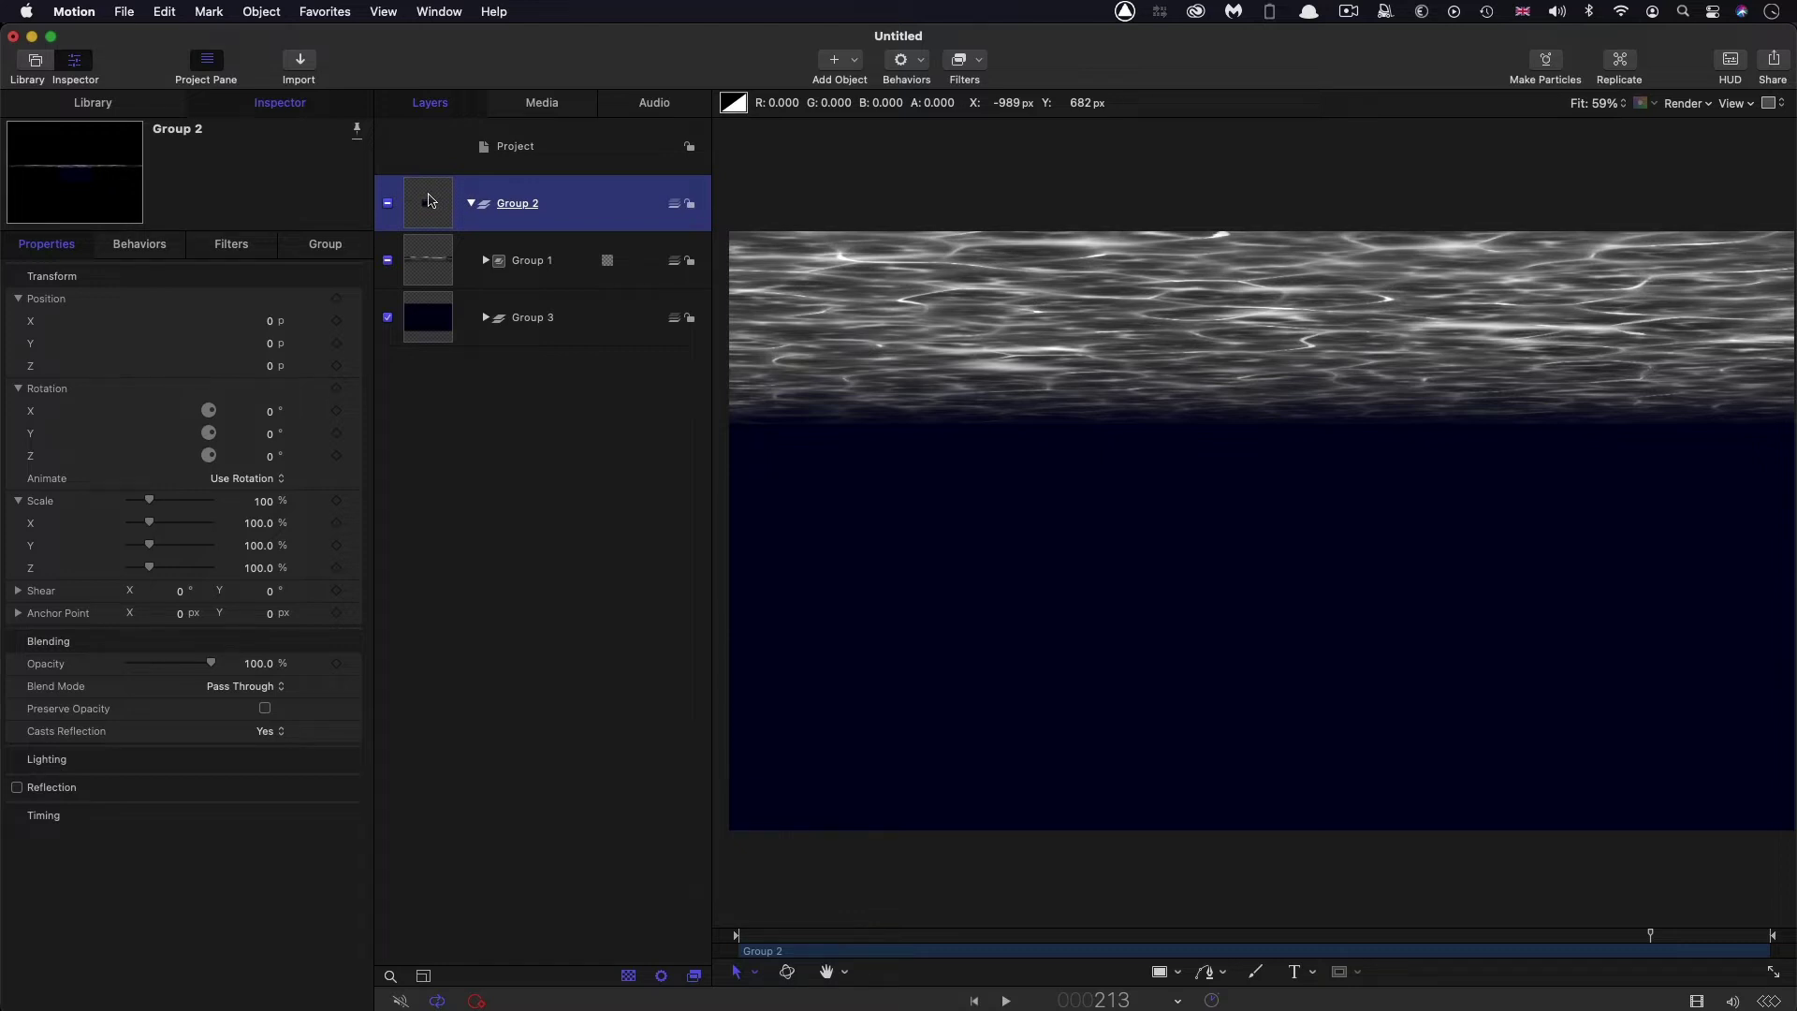
{"action": "right_click", "coordinate": [429, 200]}
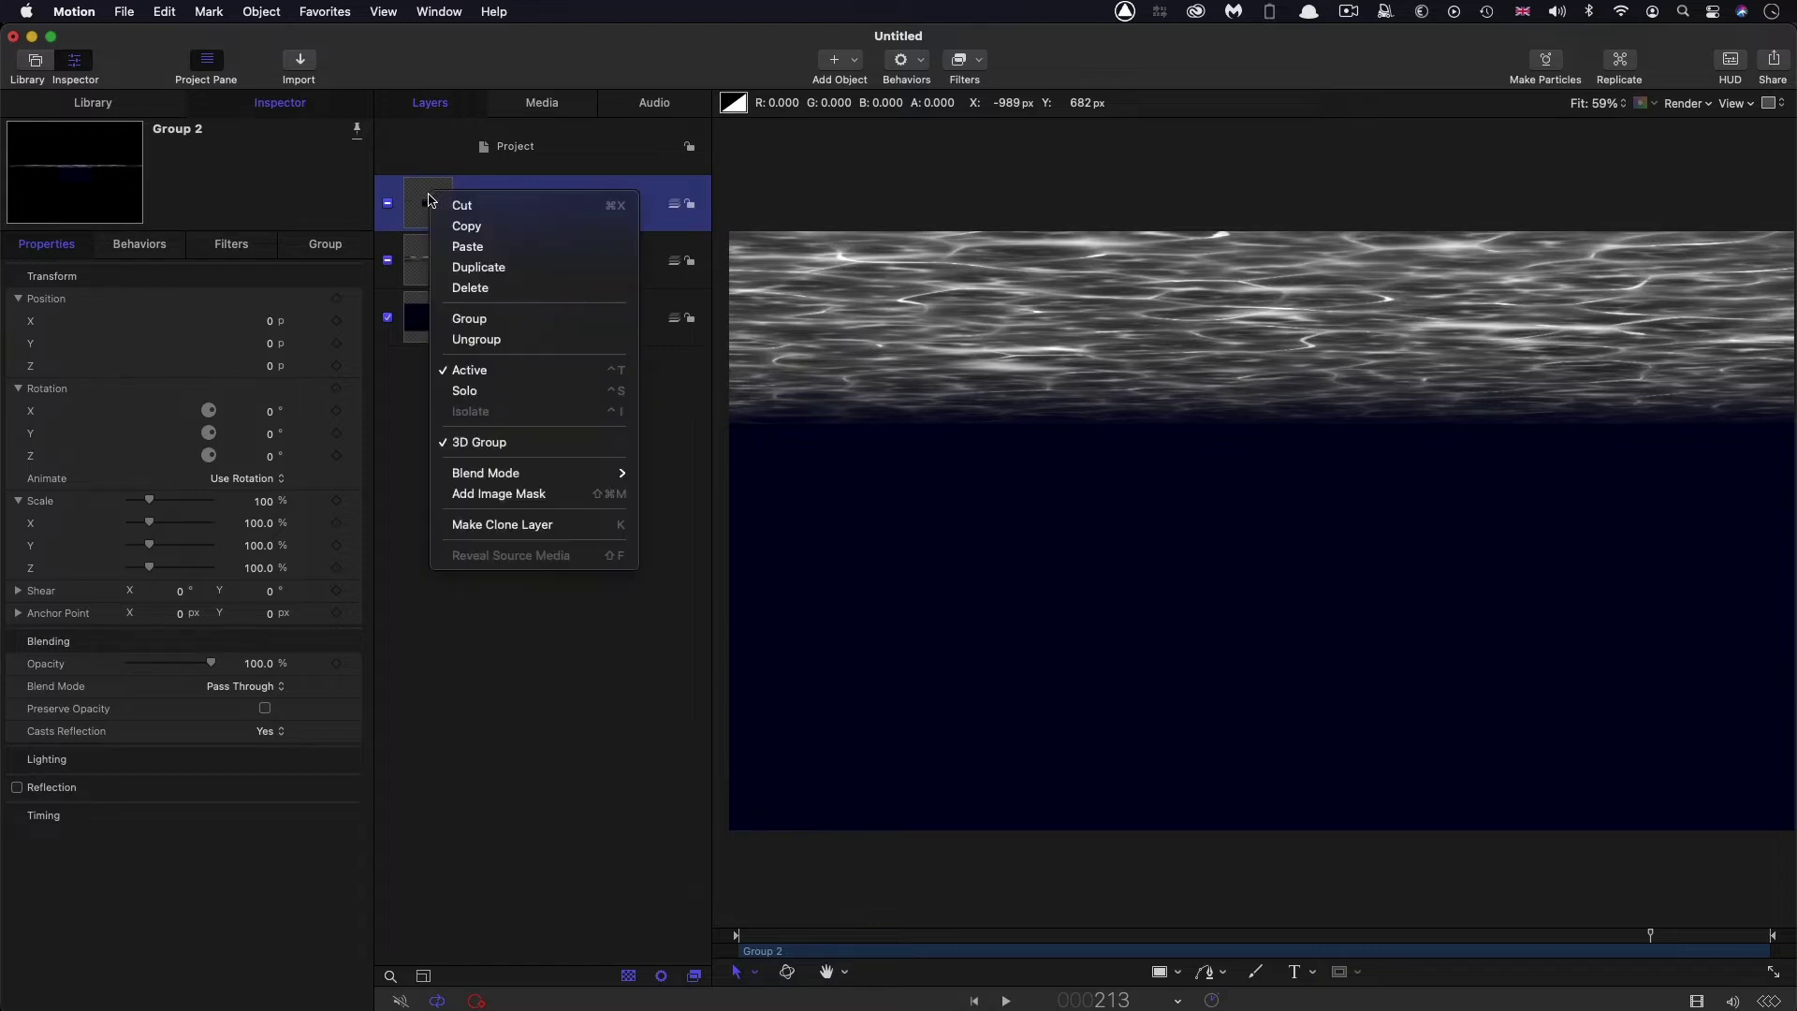
{"action": "left_click", "coordinate": [505, 526]}
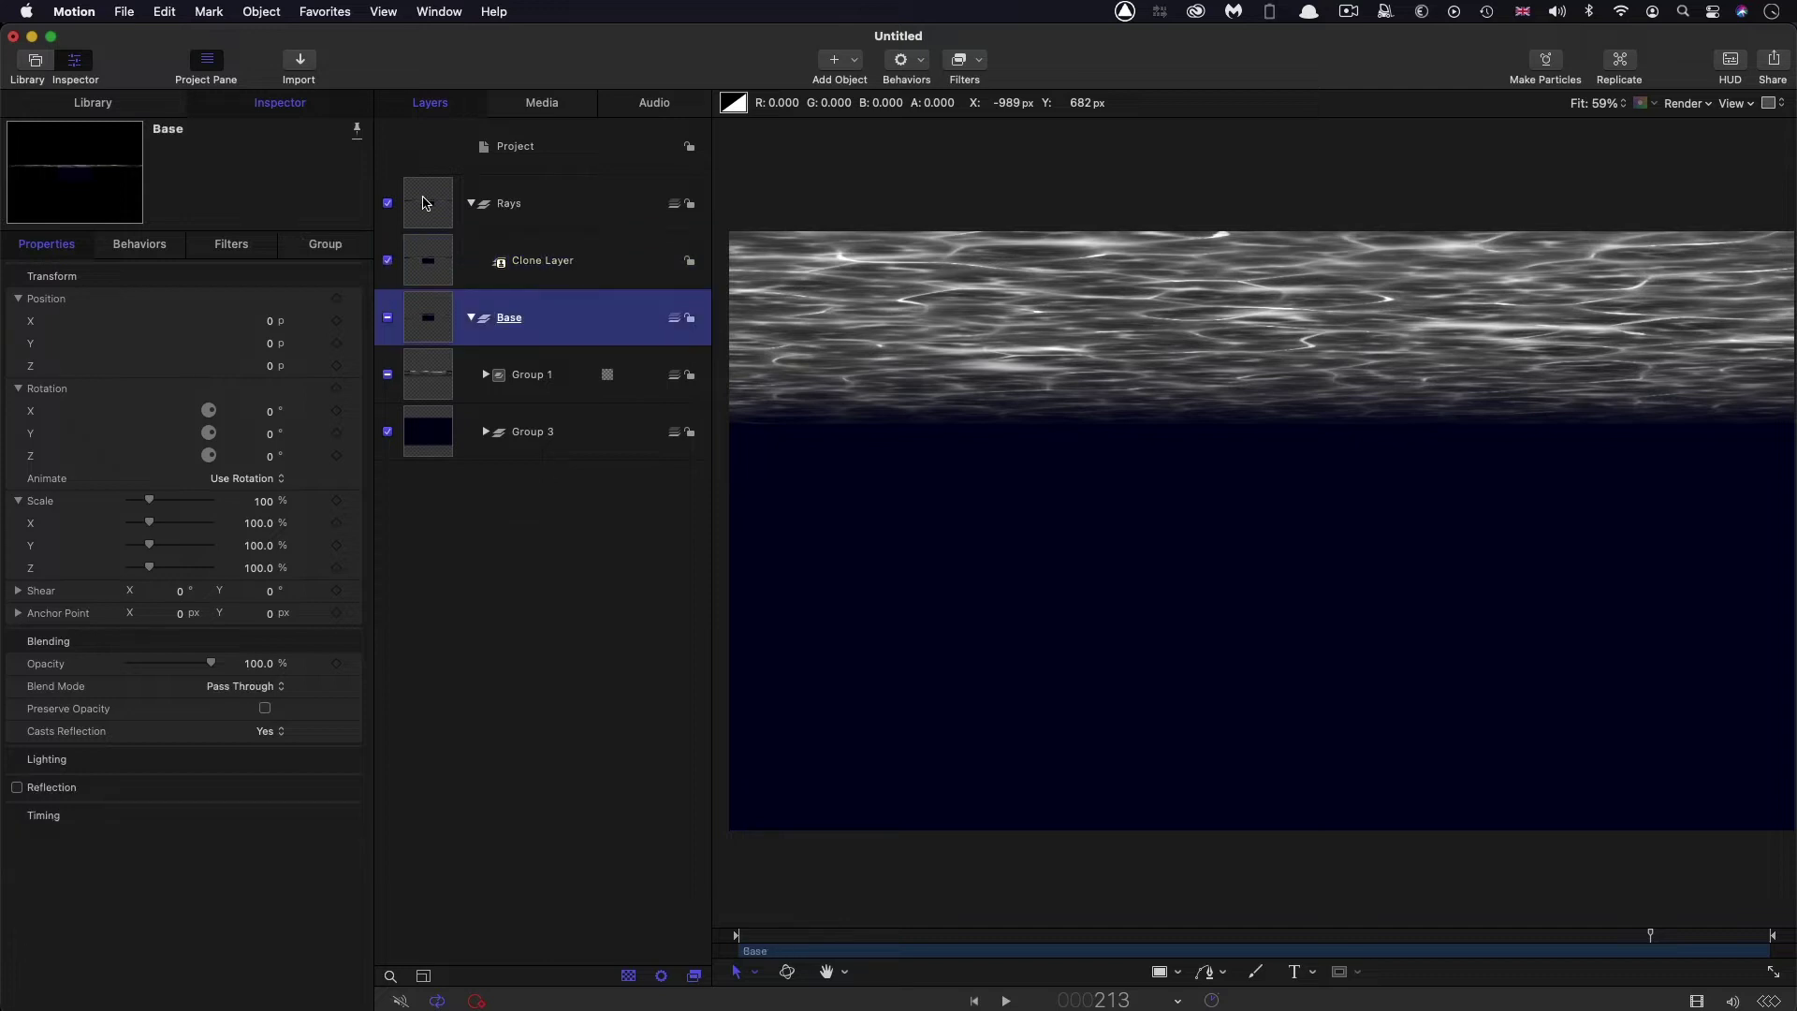
Add a Zoom Blur filter and a Directional Blur filter to the Rays group
{"action": "left_click", "coordinate": [503, 204]}
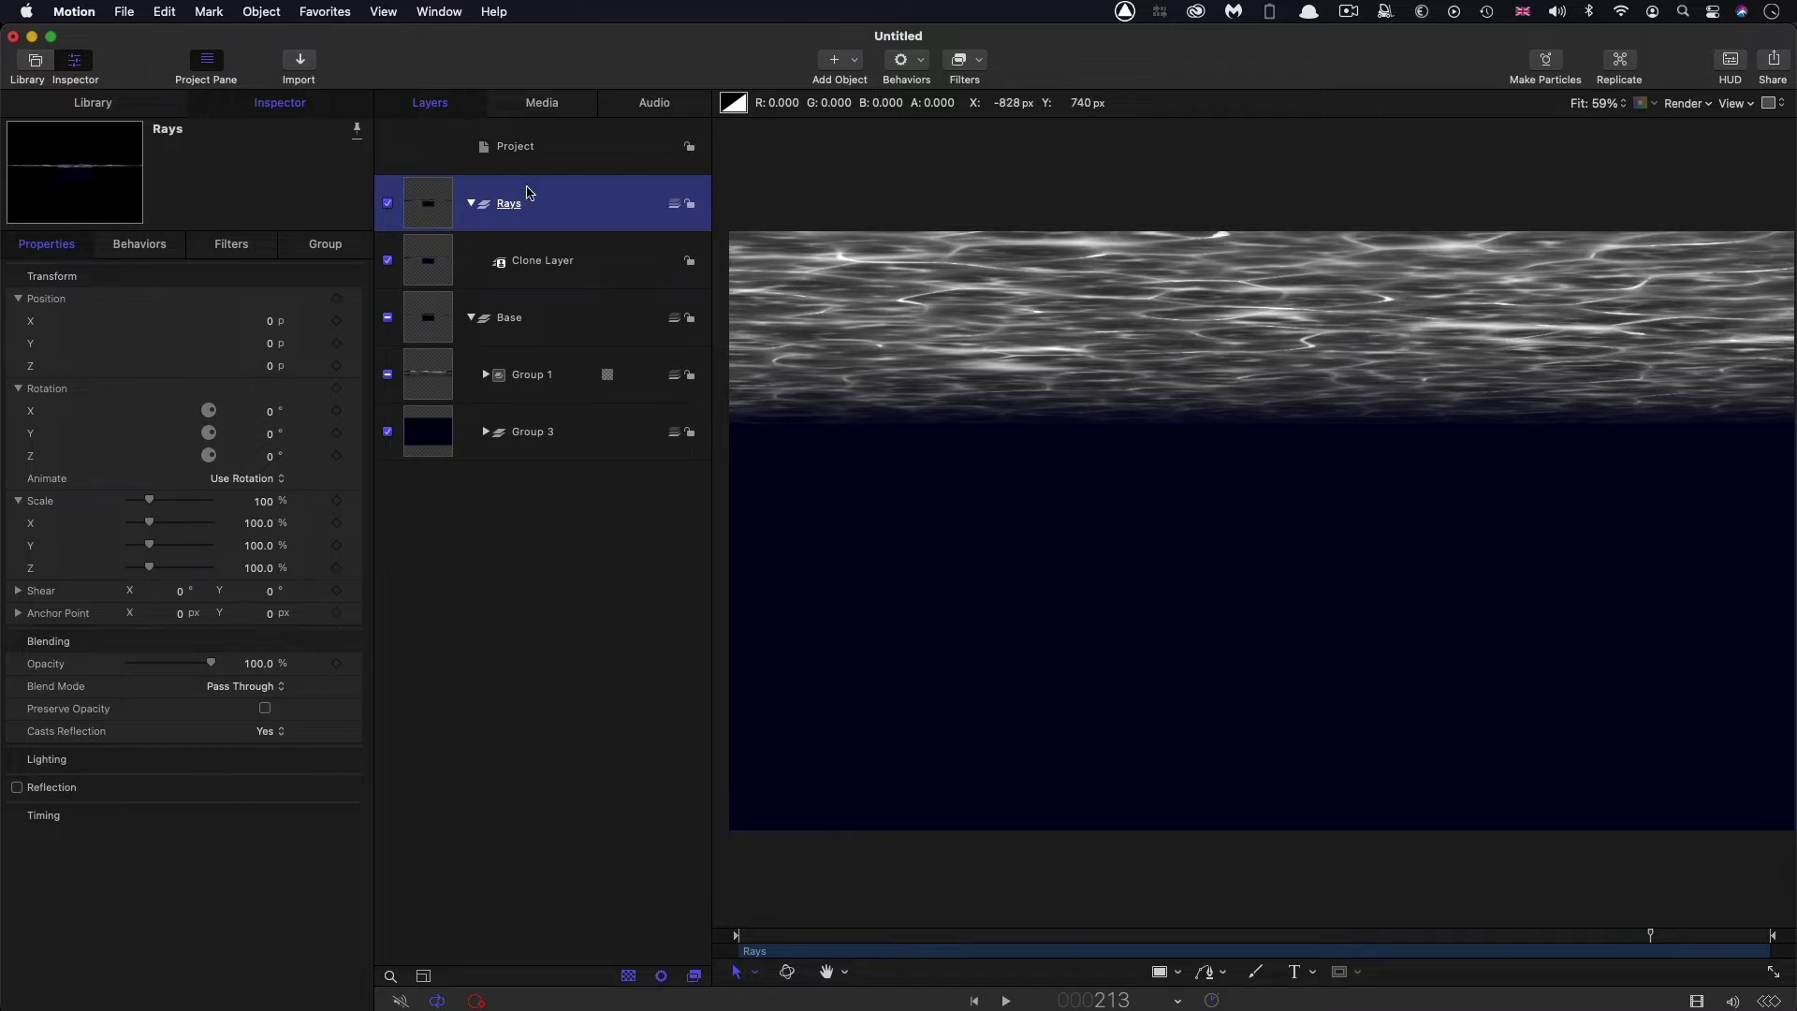
{"action": "left_click", "coordinate": [968, 77]}
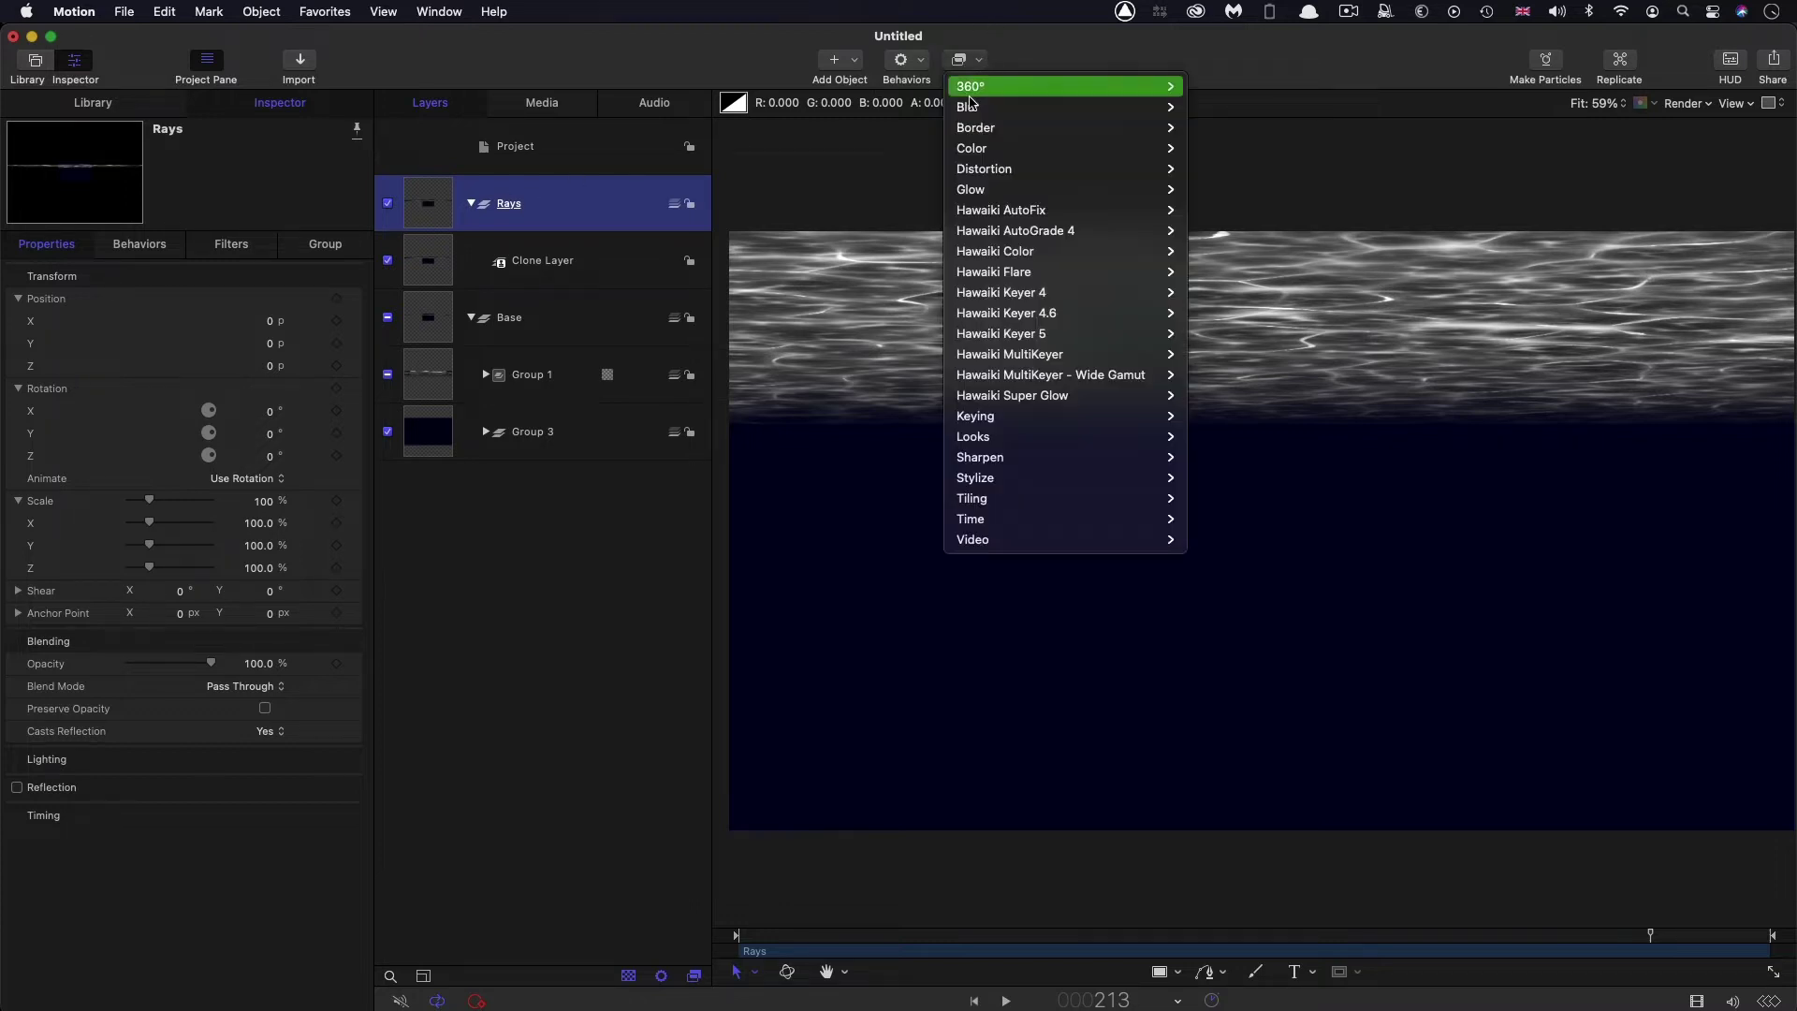
{"action": "mouse_move", "coordinate": [1030, 107]}
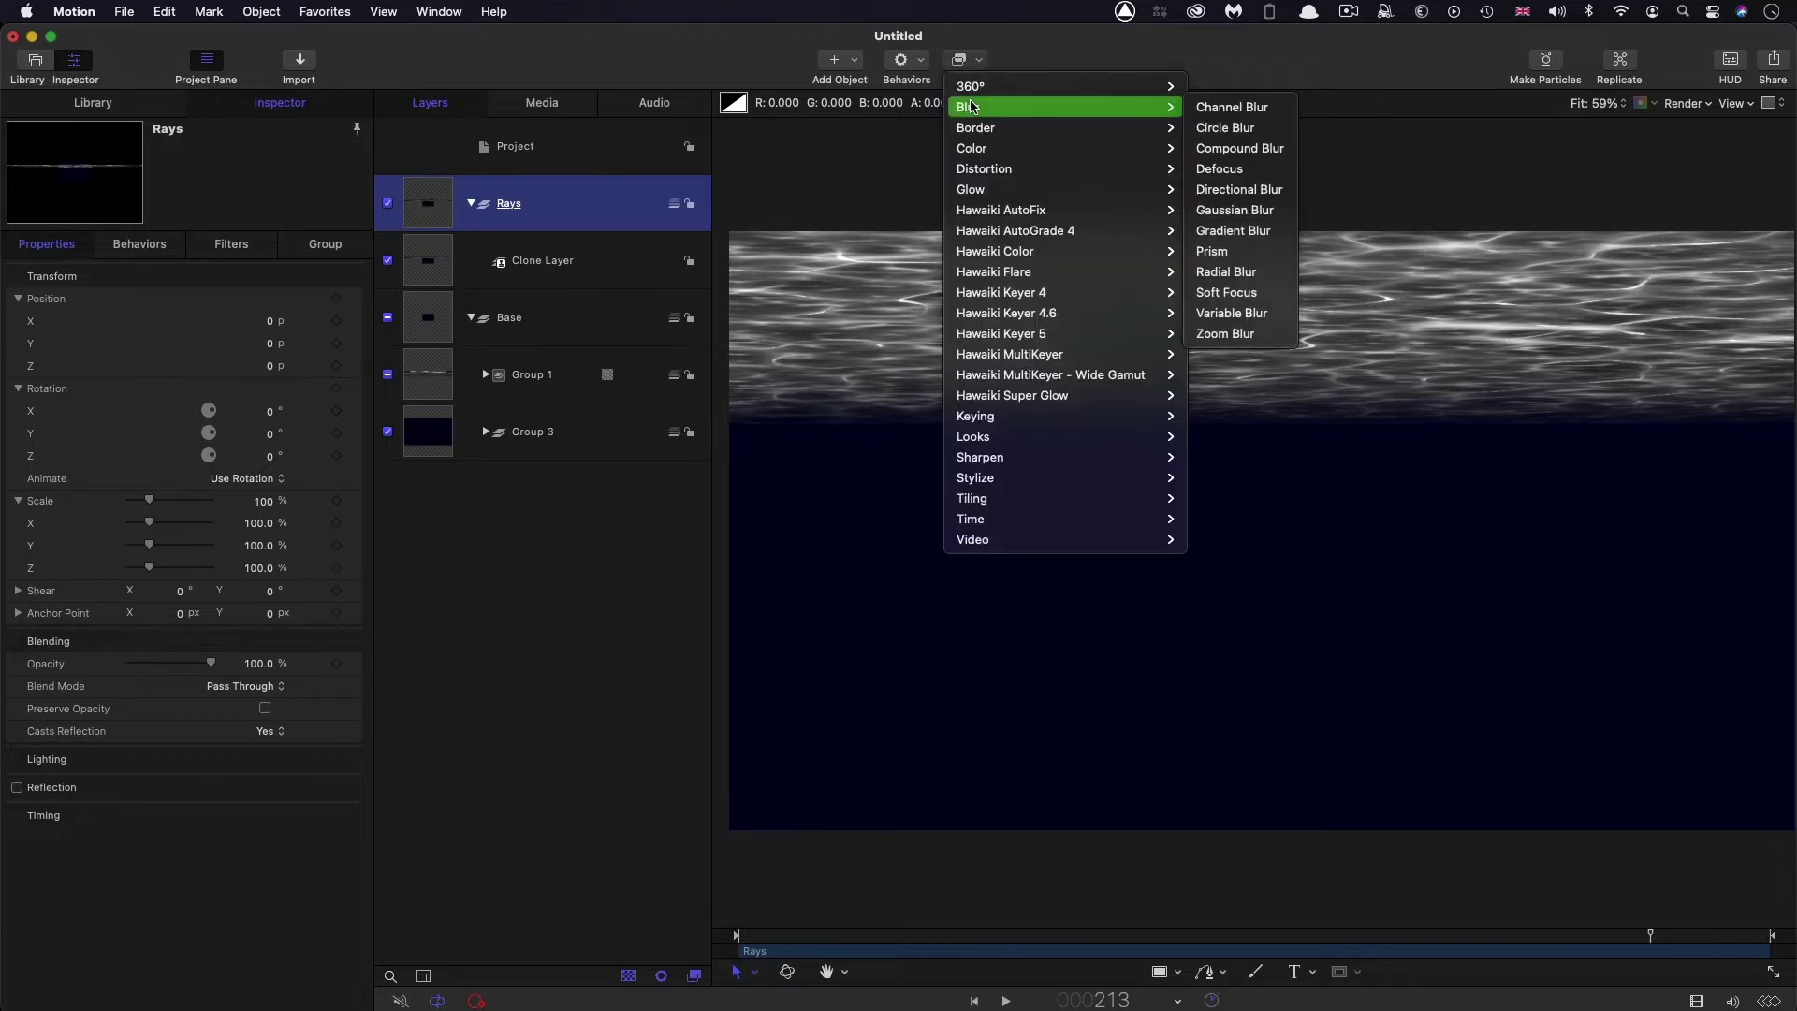
{"action": "left_click", "coordinate": [1215, 335]}
{"action": "left_click", "coordinate": [980, 62]}
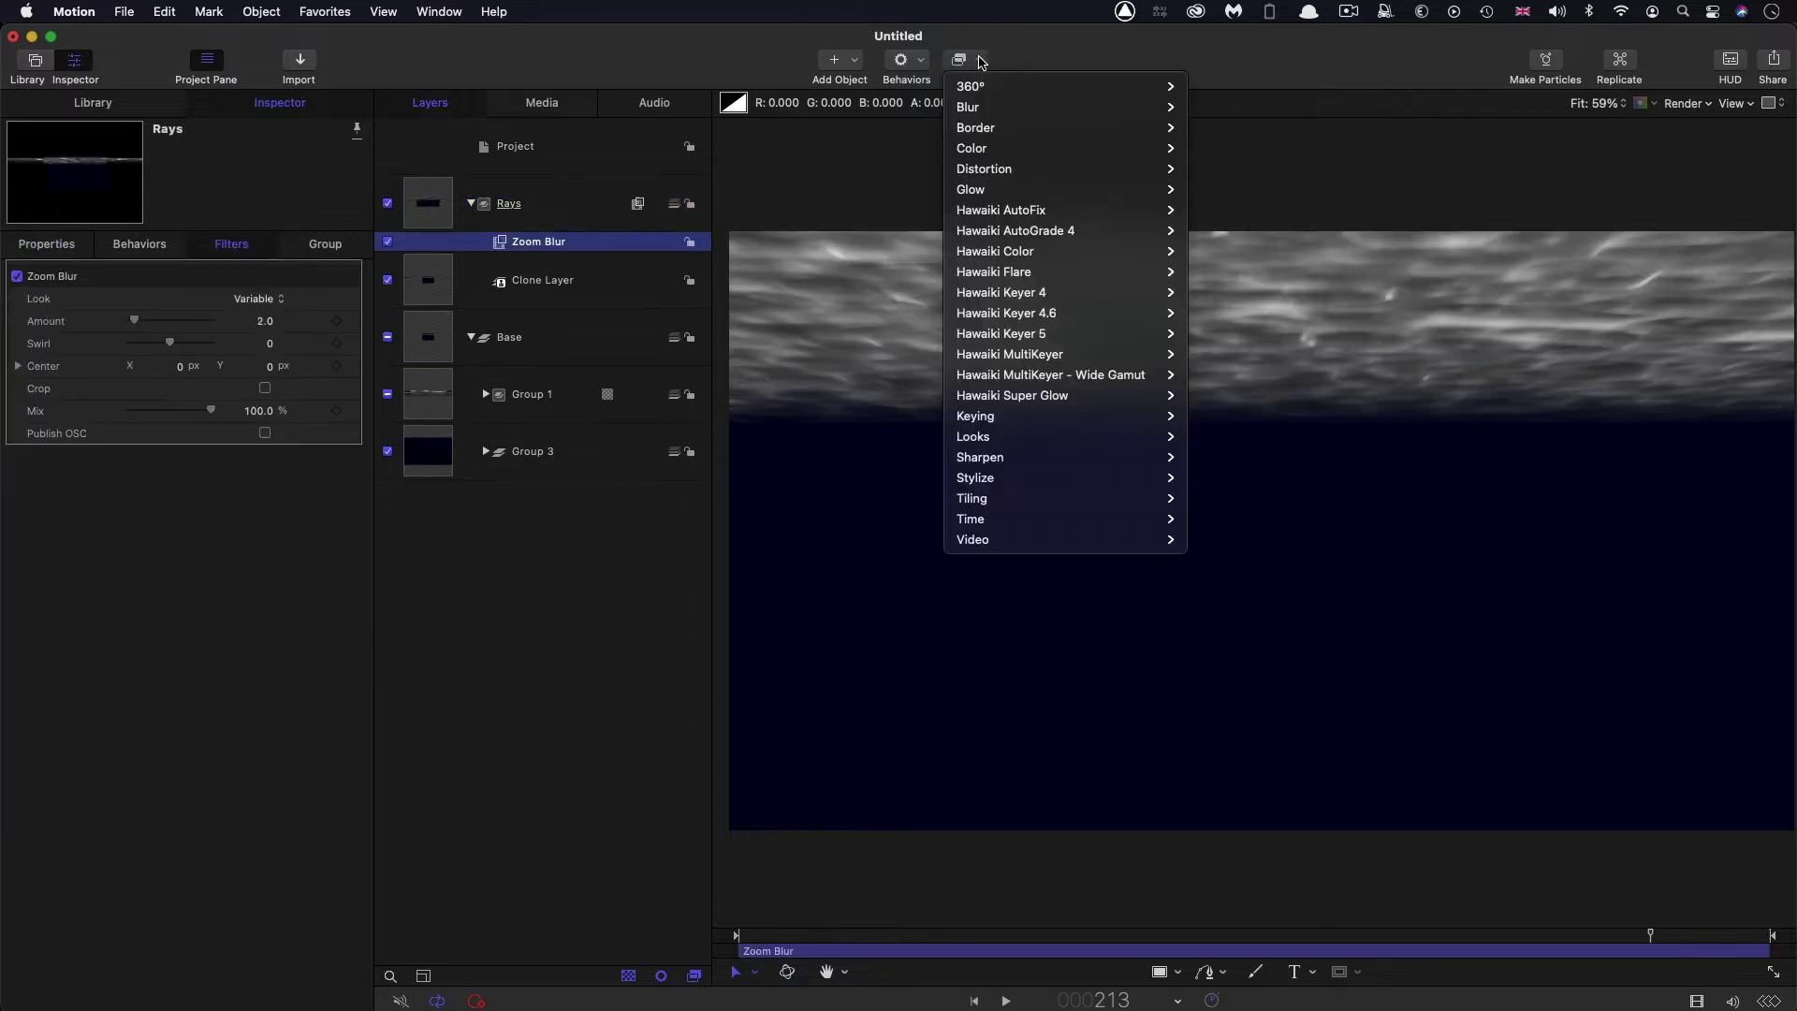
{"action": "mouse_move", "coordinate": [974, 109]}
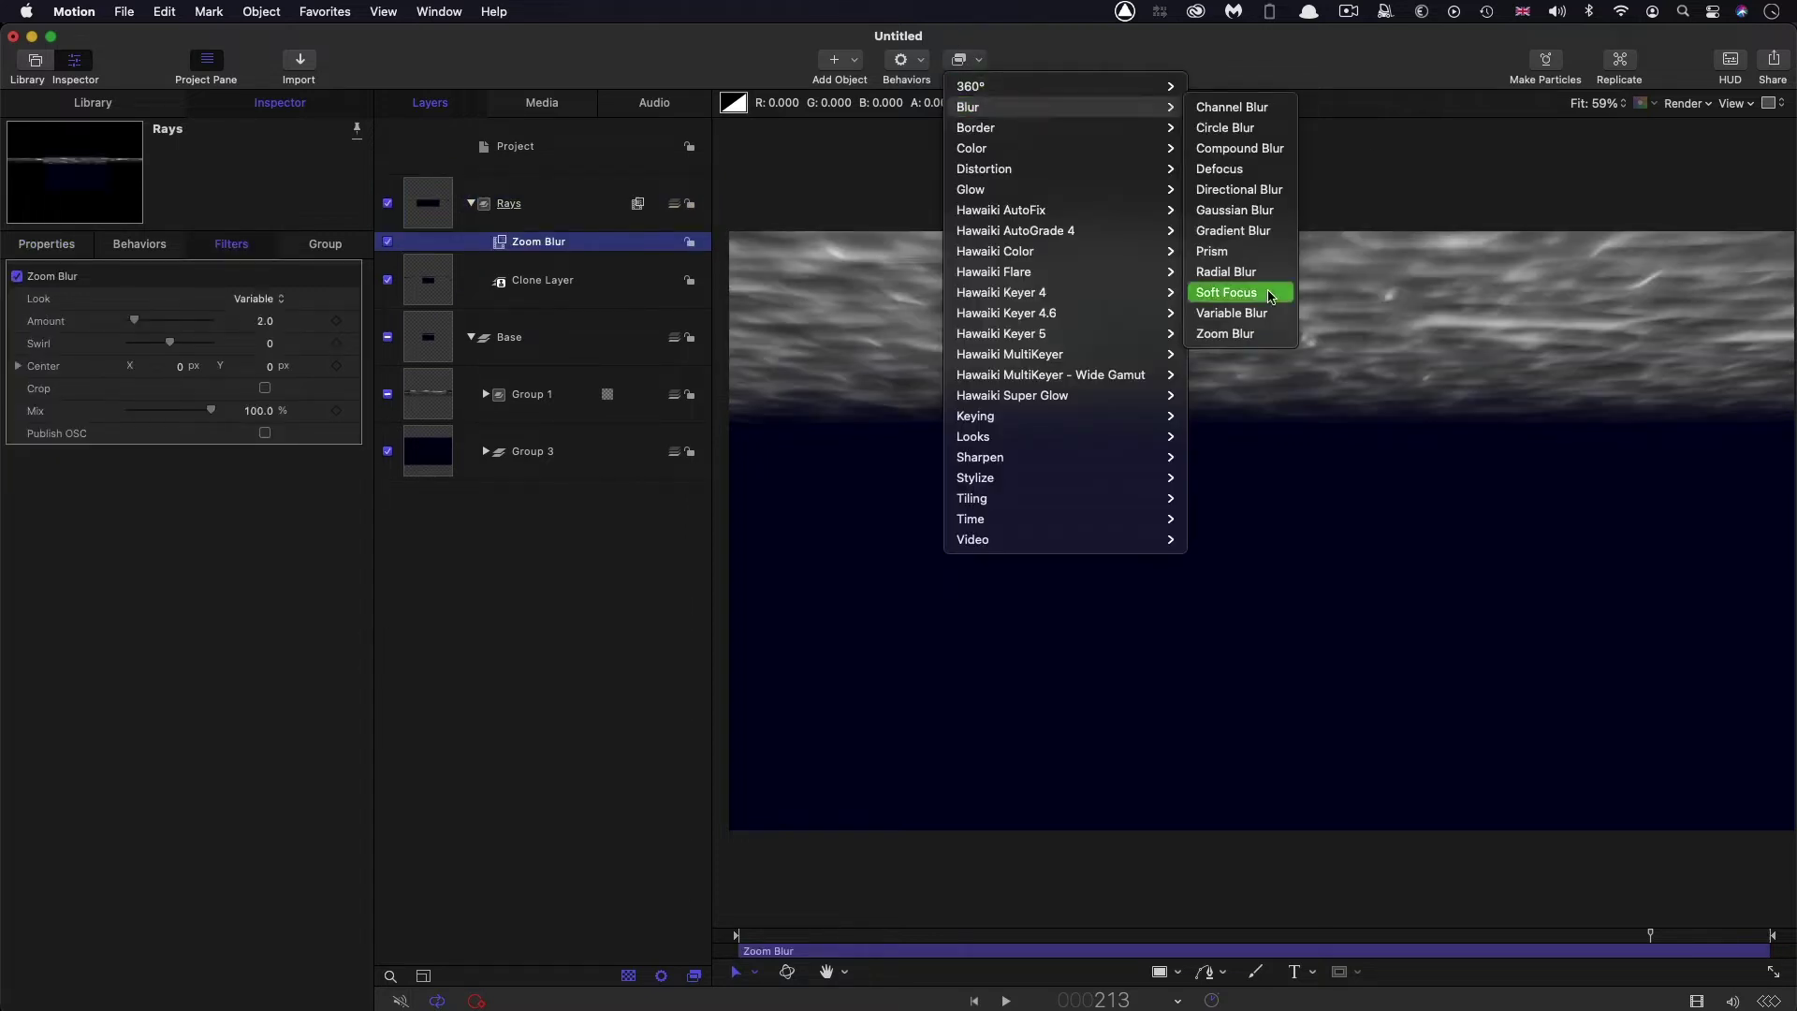
{"action": "left_click", "coordinate": [1239, 190]}
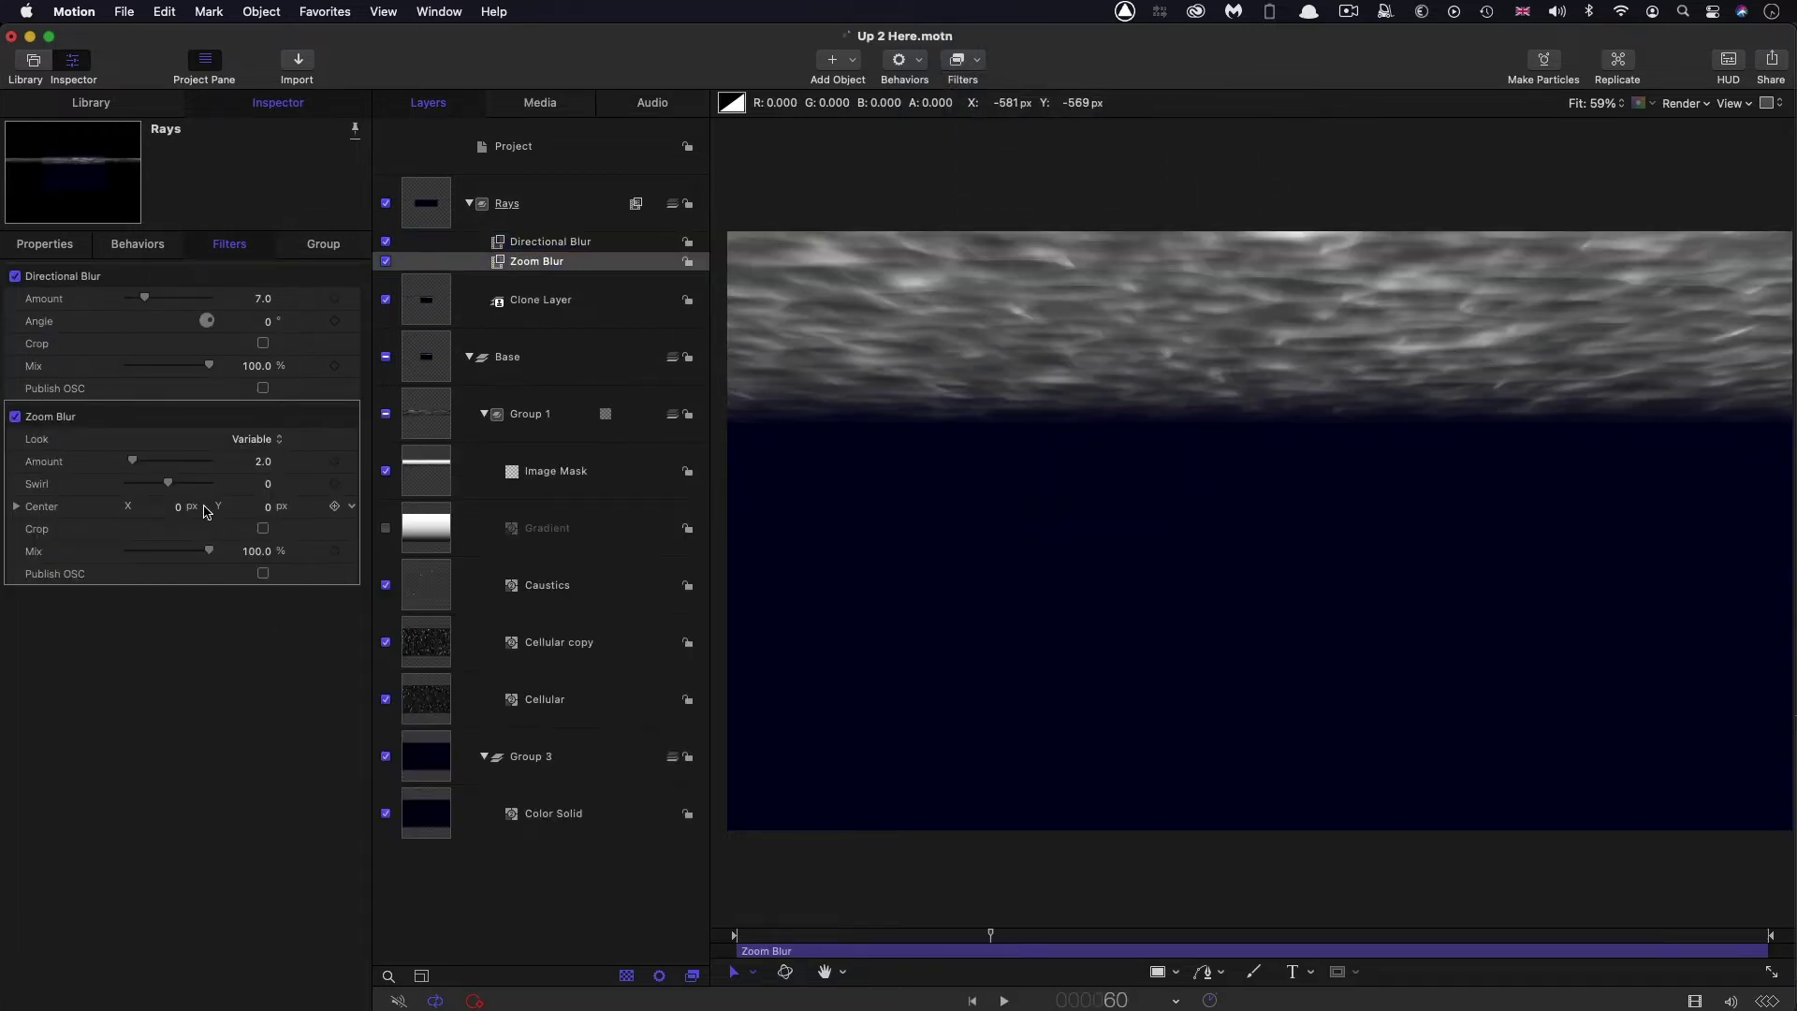
With Directional Blur turned off, set Zoom Blur's Amount to 4 and raise its Center Y to about 7972 px
{"action": "left_click", "coordinate": [15, 276]}
{"action": "double_click", "coordinate": [260, 458]}
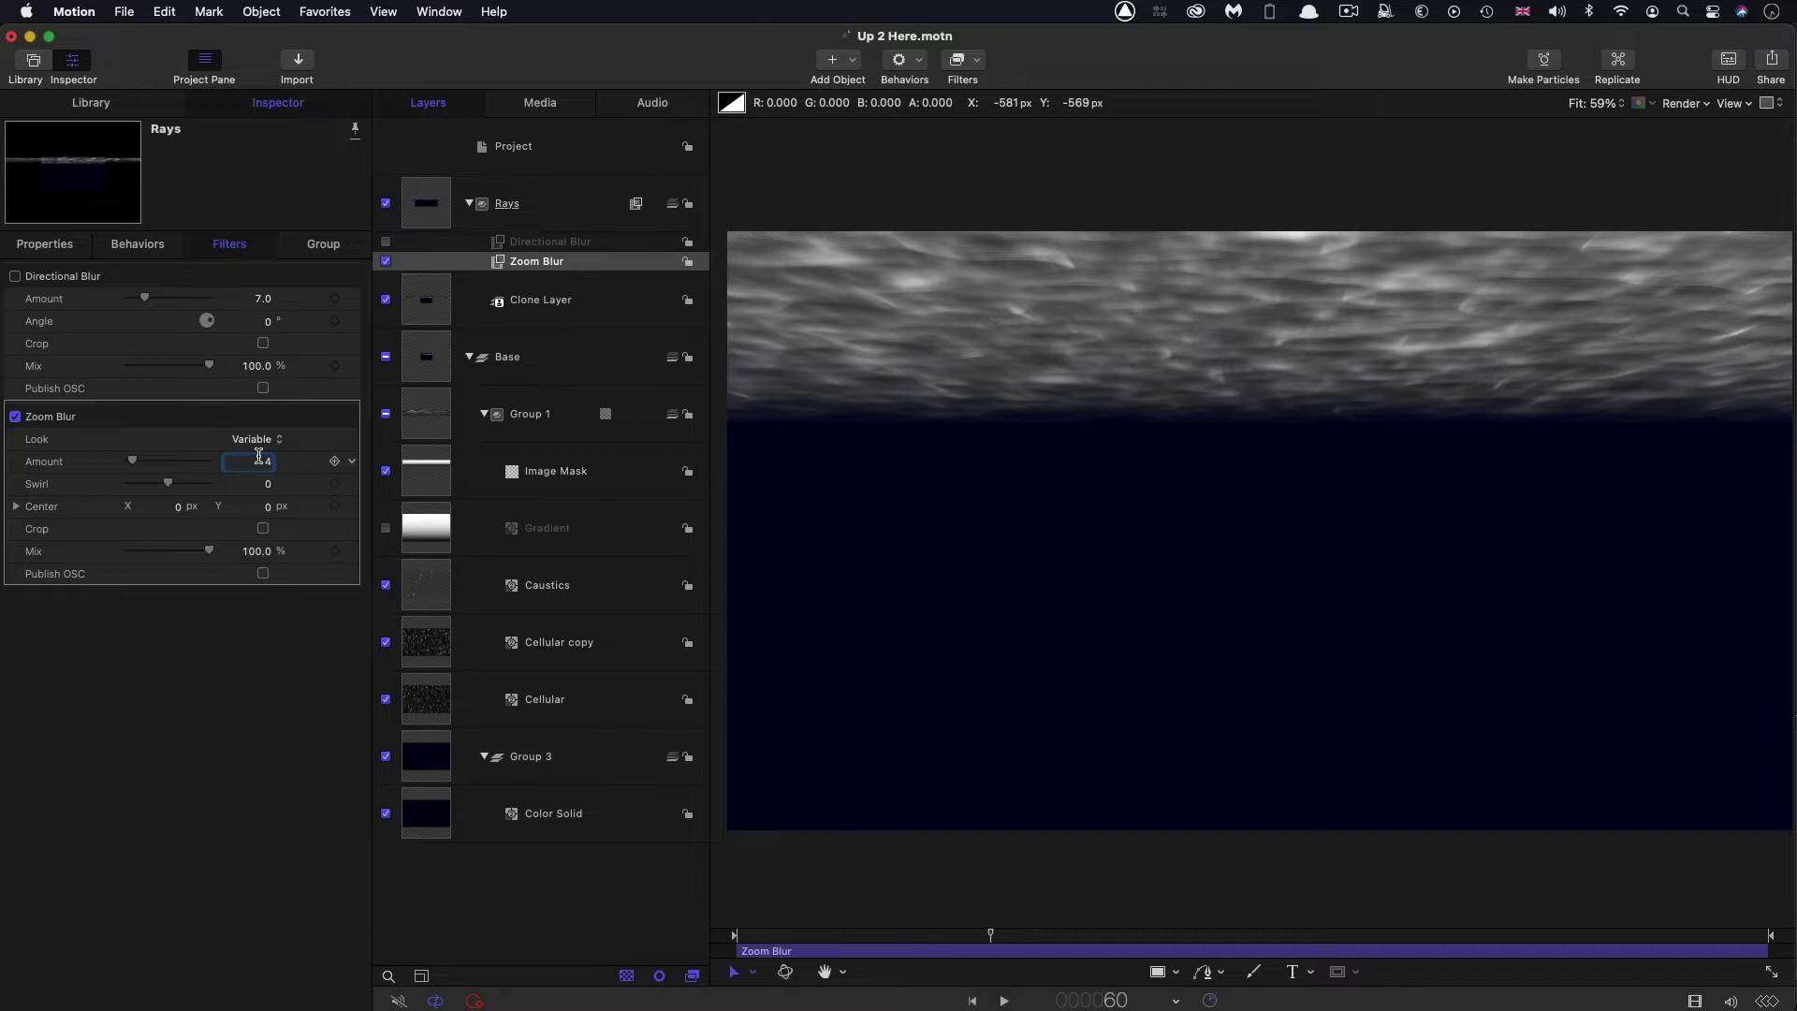
{"action": "type", "text": "4"}
{"action": "key", "text": "Return"}
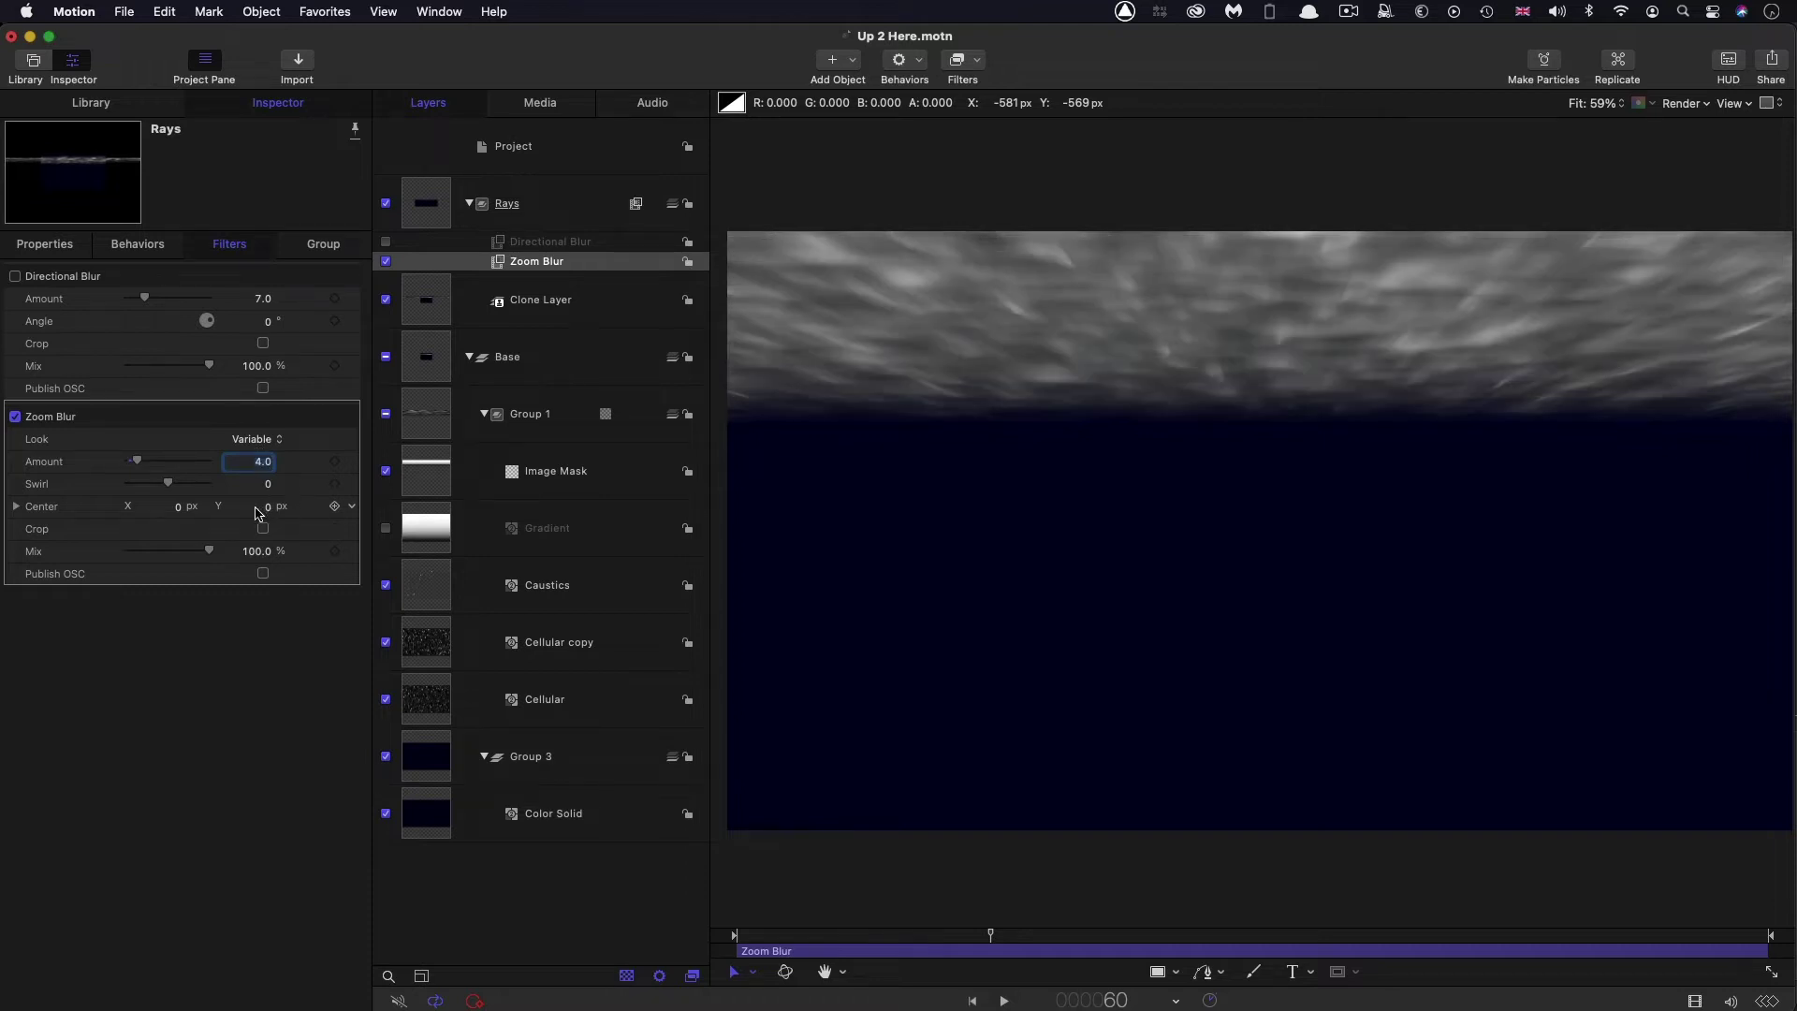
{"action": "mouse_move", "coordinate": [268, 511]}
{"action": "left_mouse_down"}
{"action": "mouse_move", "coordinate": [337, 491]}
{"action": "mouse_move", "coordinate": [267, 506]}
{"action": "left_mouse_up"}
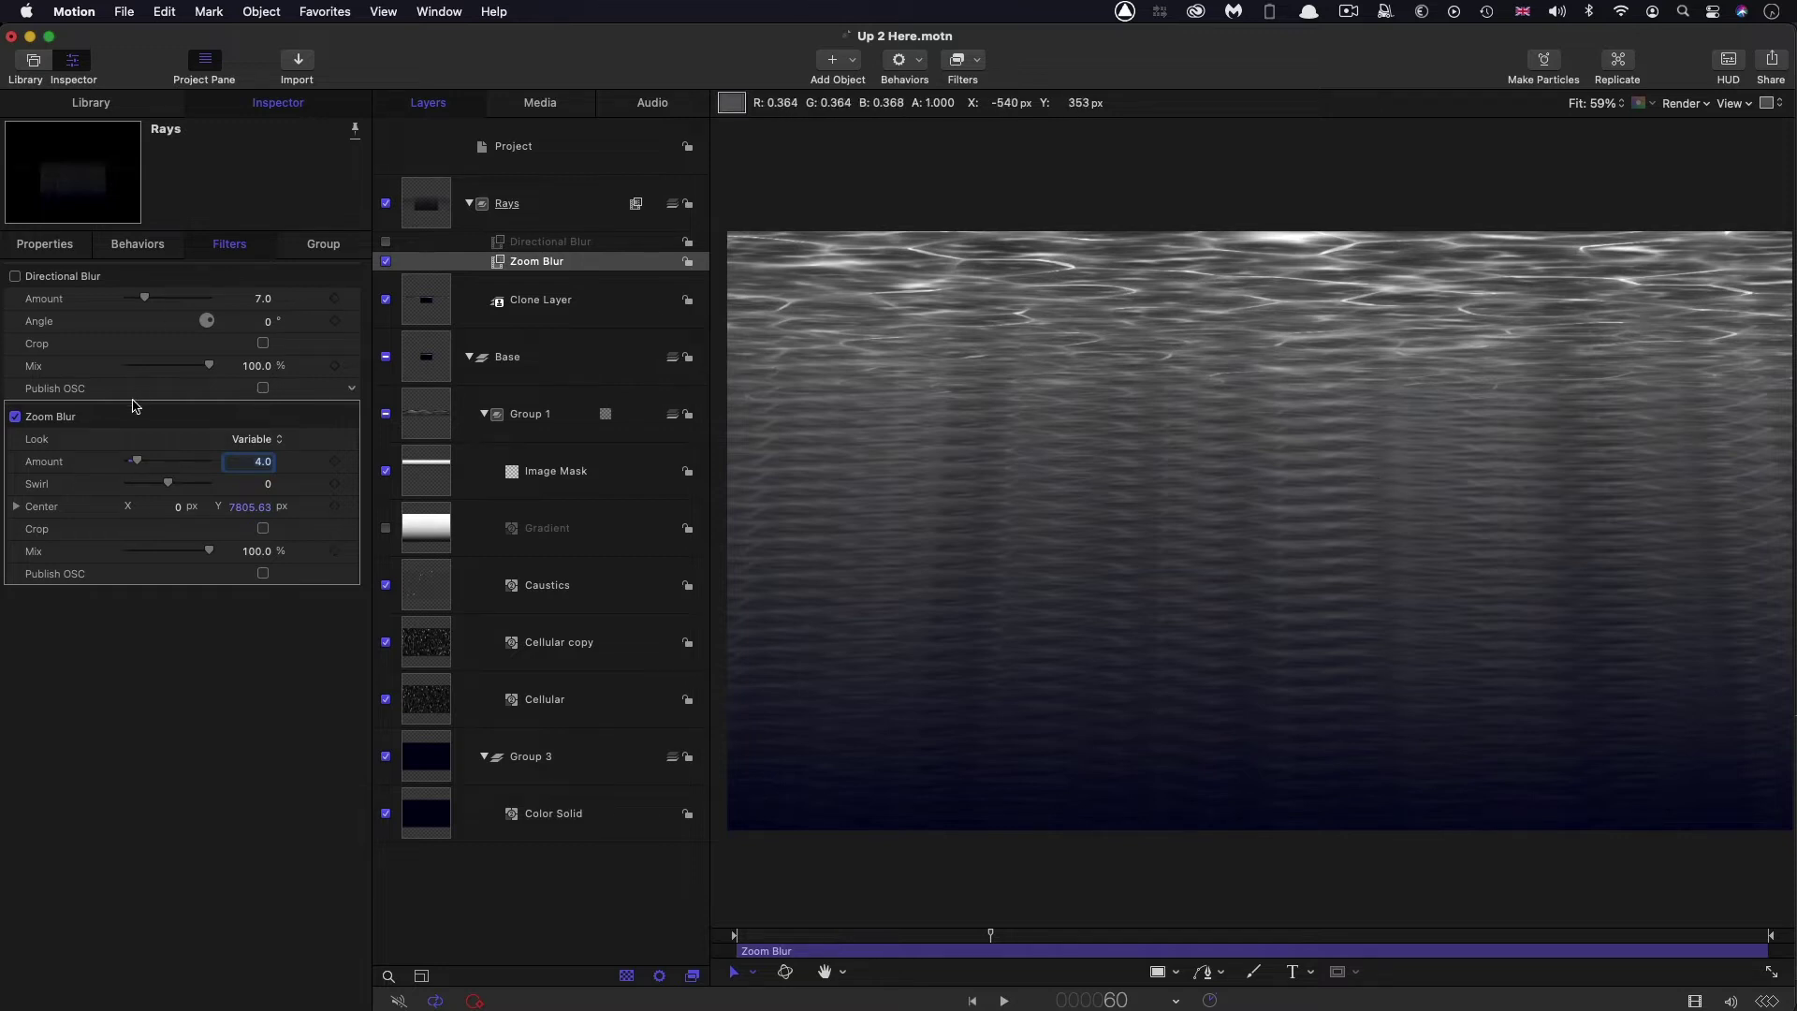
Re-enable Directional Blur with a 90° angle and an amount of 500, raise Zoom Blur's Center Y to about 19695 px, and preview the animation
{"action": "left_click", "coordinate": [15, 277]}
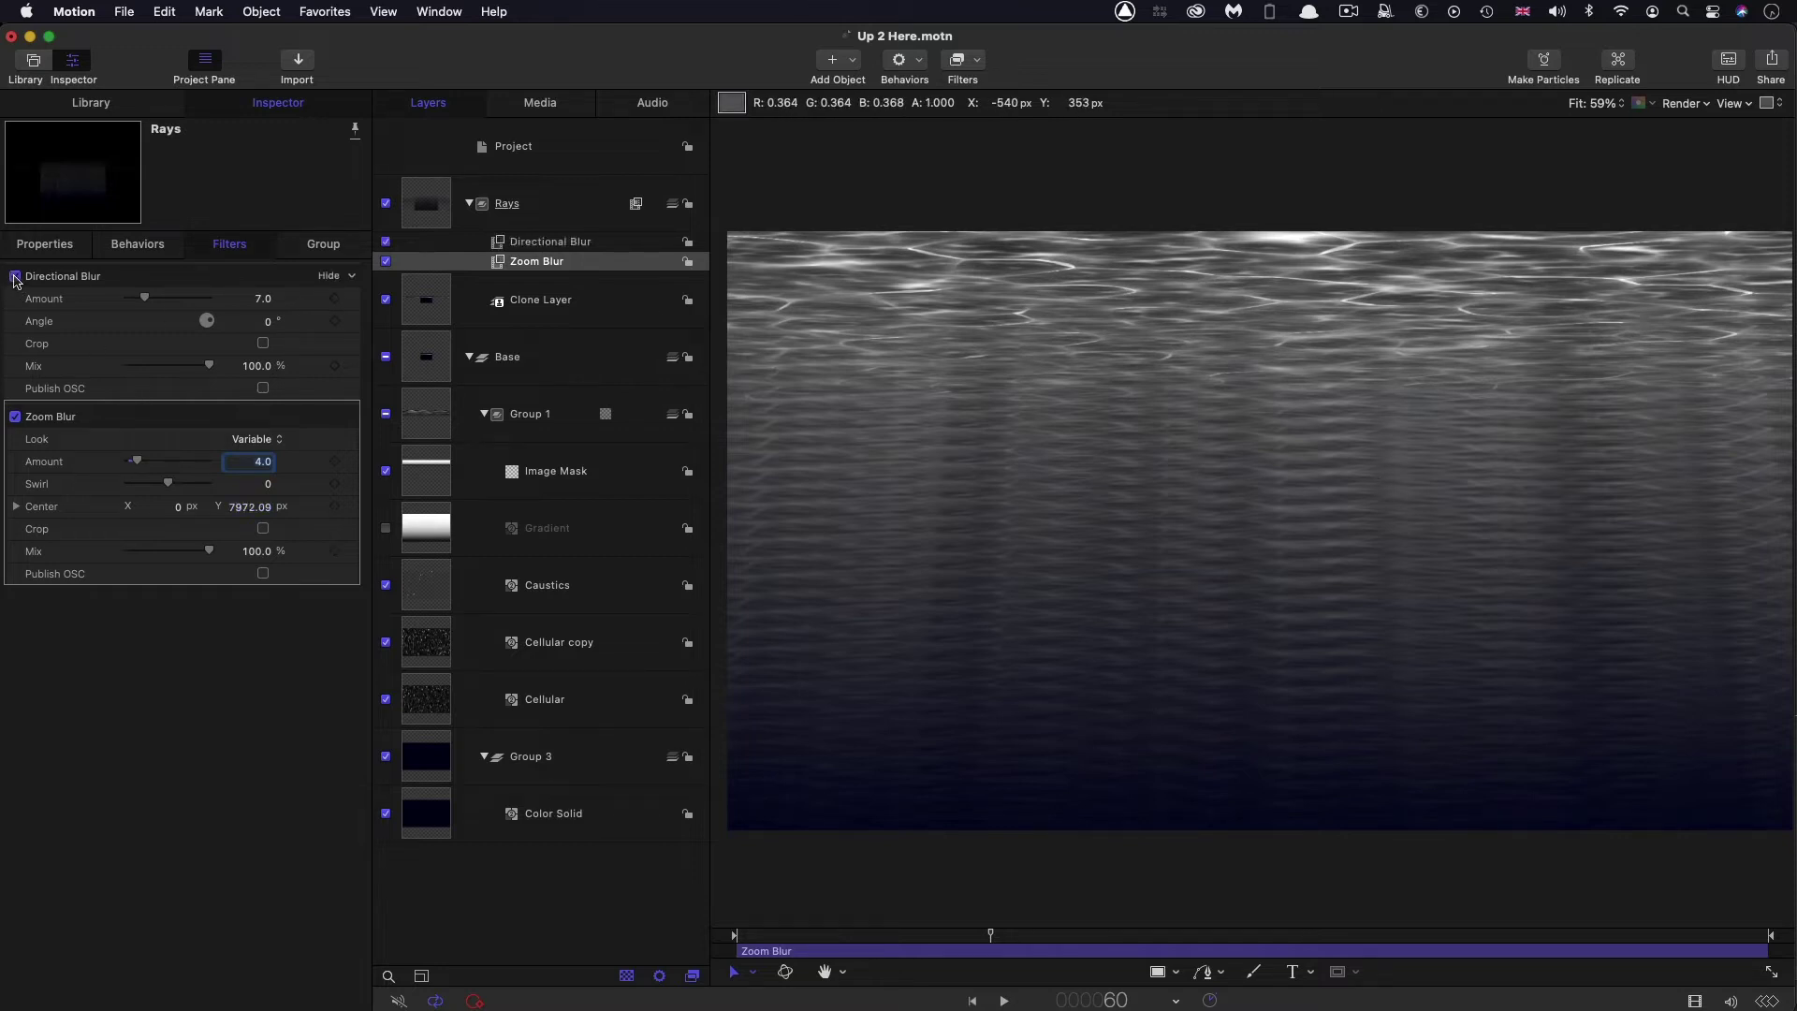
{"action": "left_click", "coordinate": [267, 324]}
{"action": "mouse_move", "coordinate": [268, 304]}
{"action": "left_mouse_down"}
{"action": "mouse_move", "coordinate": [315, 304]}
{"action": "mouse_move", "coordinate": [262, 297]}
{"action": "left_mouse_up"}
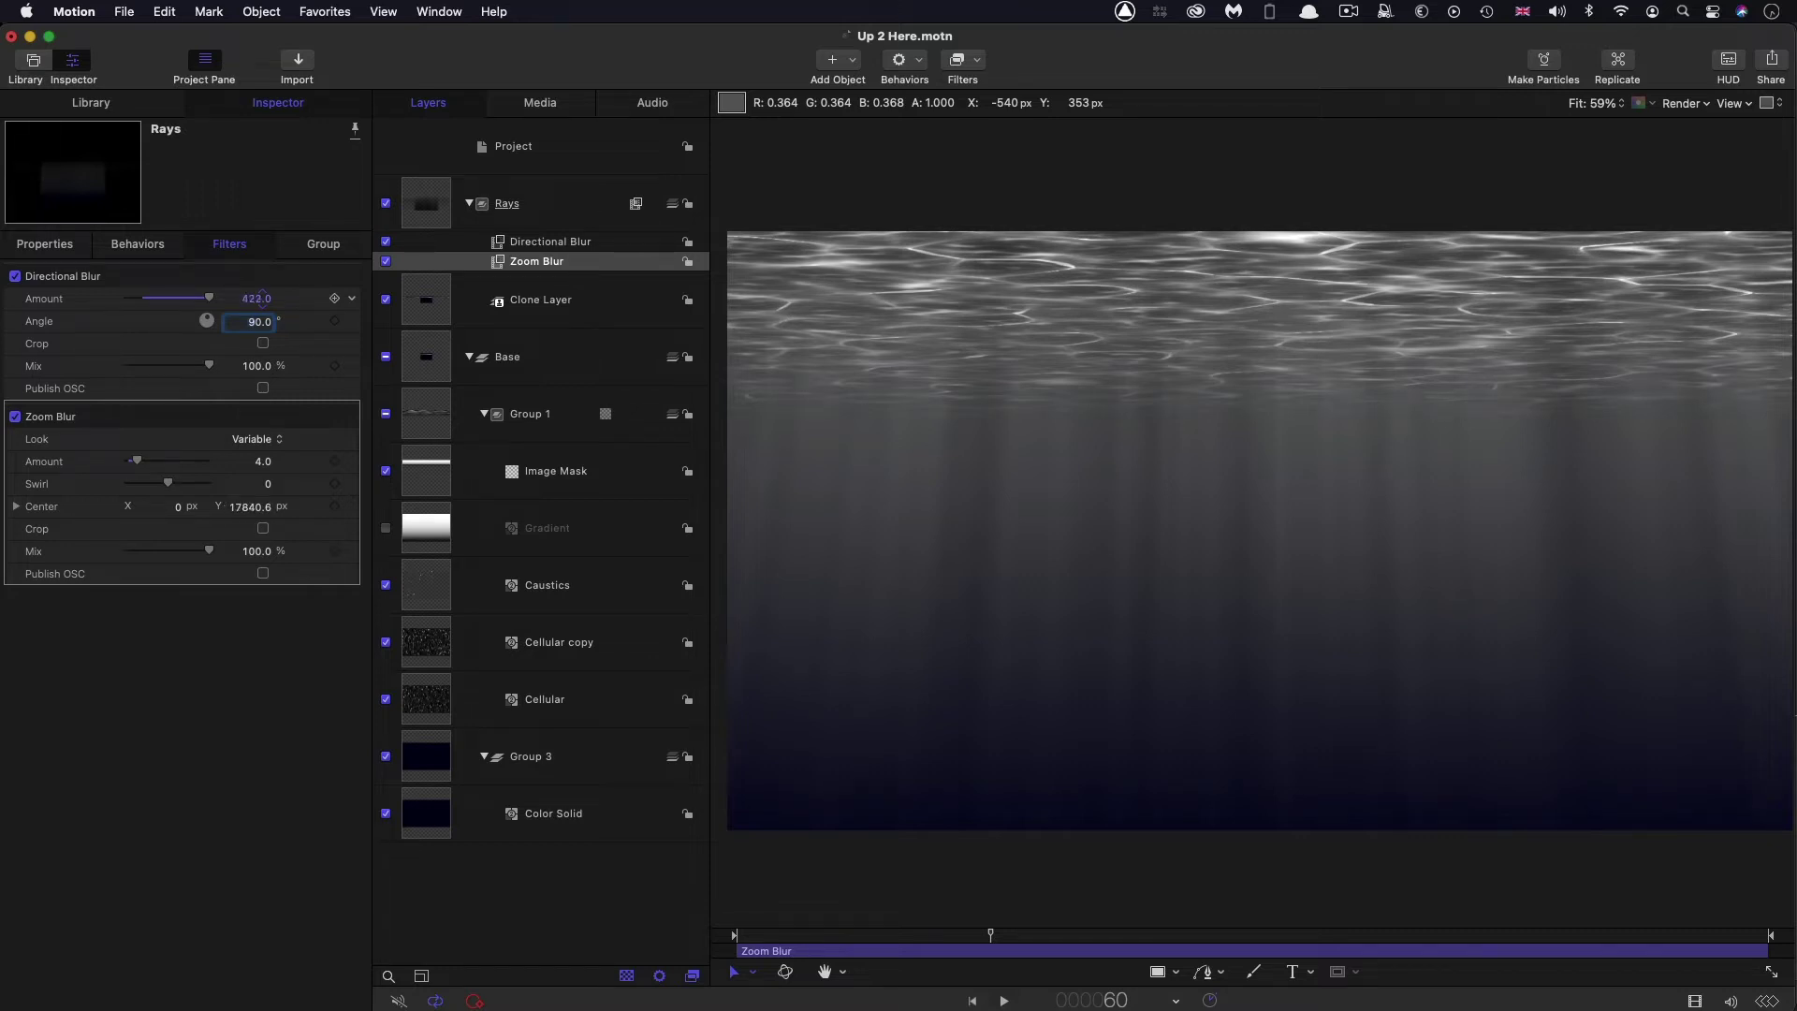
{"action": "left_click_drag", "start_coordinate": [262, 297], "coordinate": [262, 298]}
{"action": "left_click", "coordinate": [262, 297]}
{"action": "type", "text": "500"}
{"action": "key", "text": "Return"}
{"action": "key", "text": "space"}
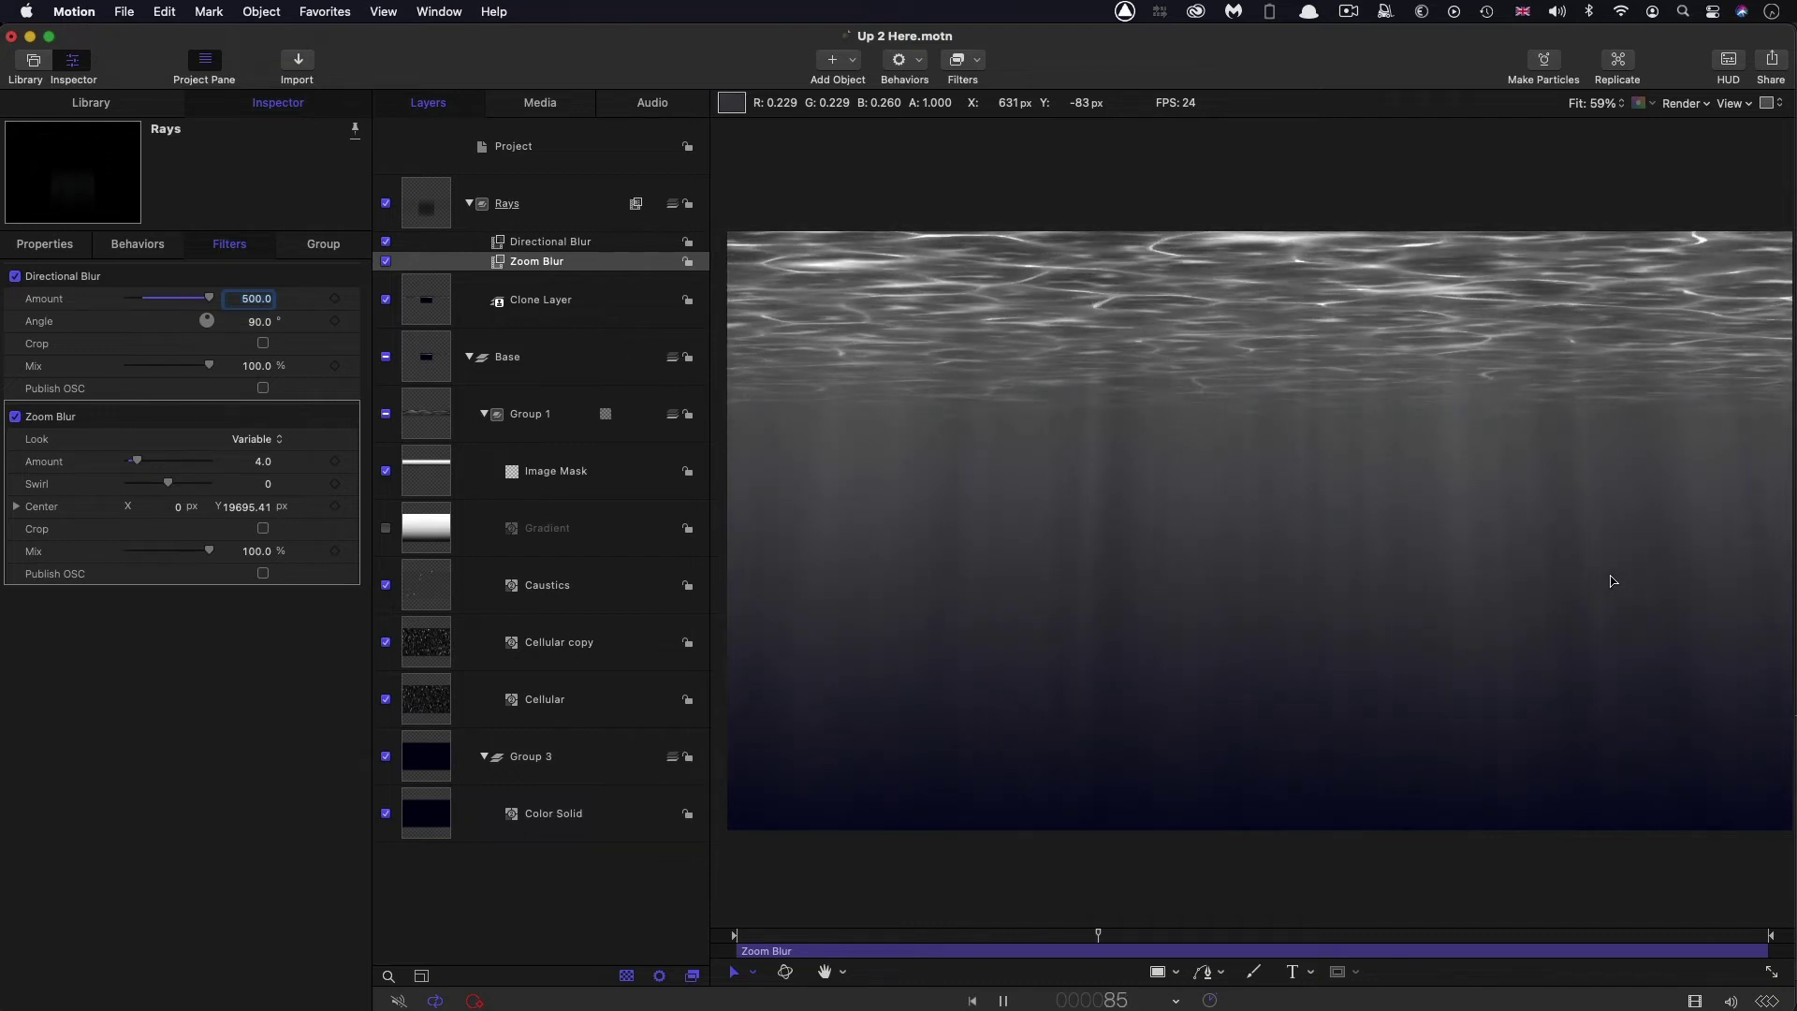
{"action": "key", "text": "space"}
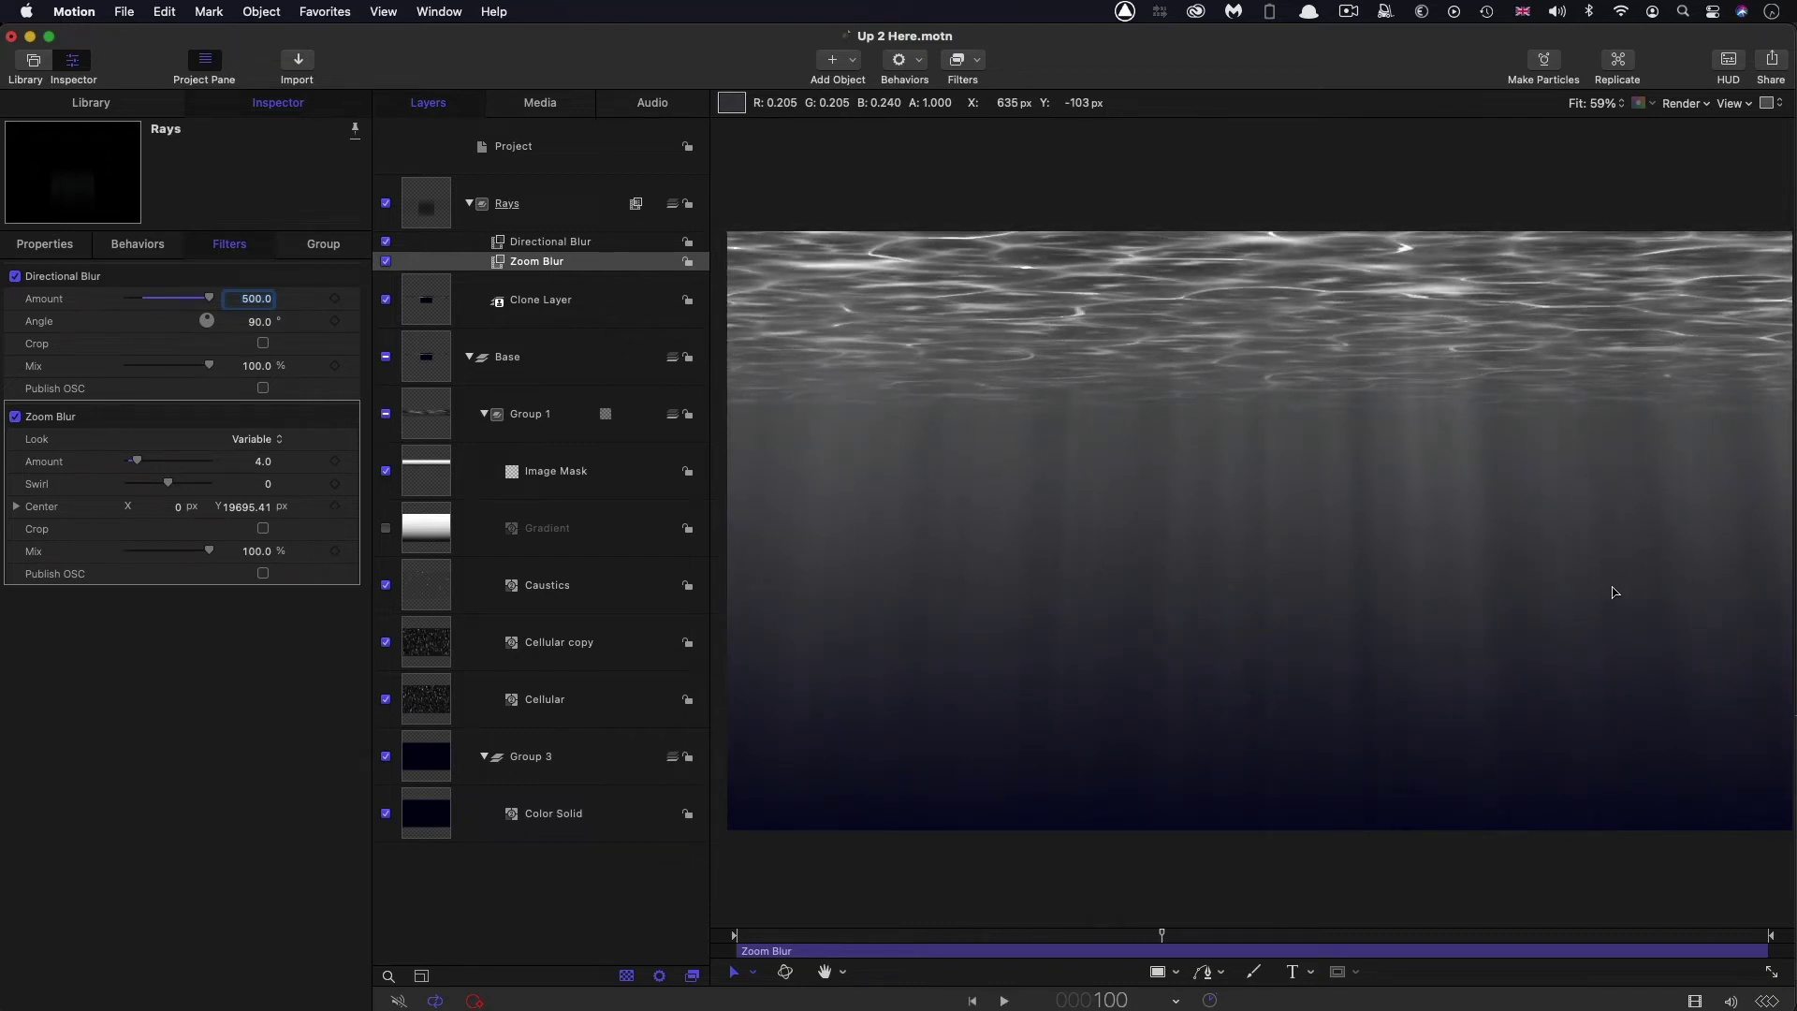
Add a point Light to the scene and hide the canvas rulers and overlays
{"action": "left_click", "coordinate": [847, 59]}
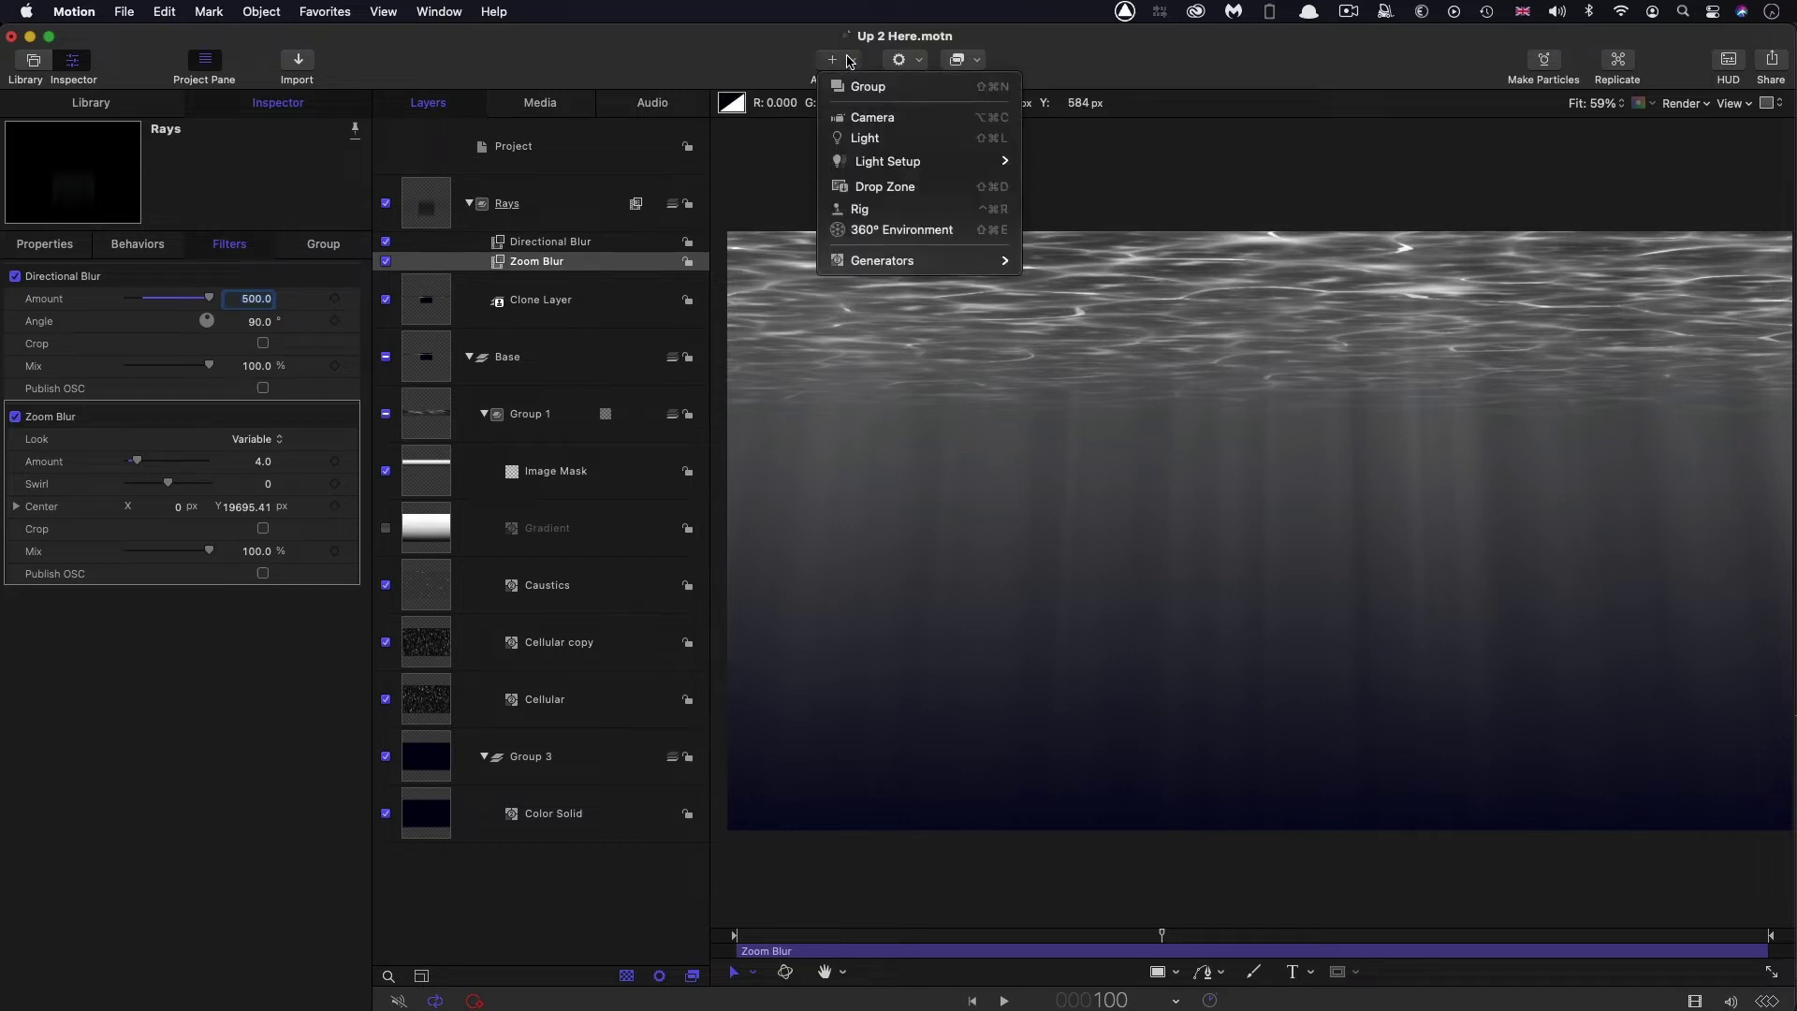
{"action": "left_click", "coordinate": [850, 138]}
{"action": "key", "text": "super+shift+r"}
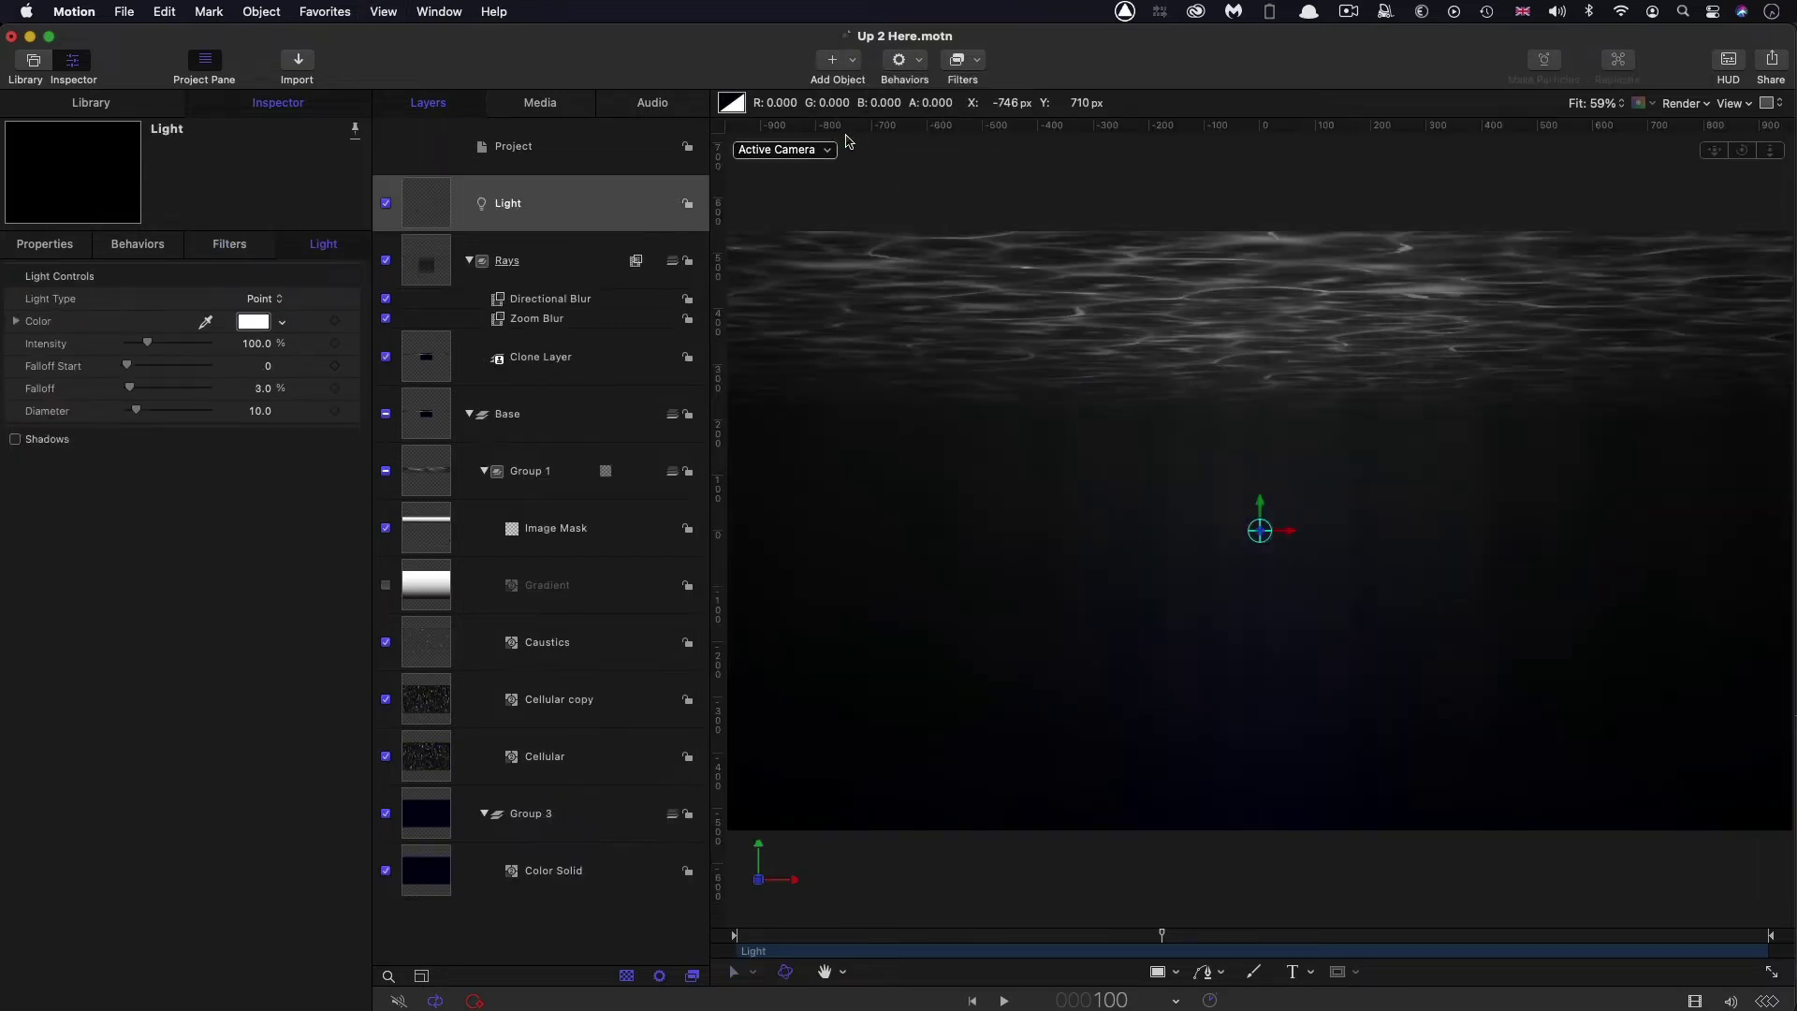
{"action": "key", "text": "super+/"}
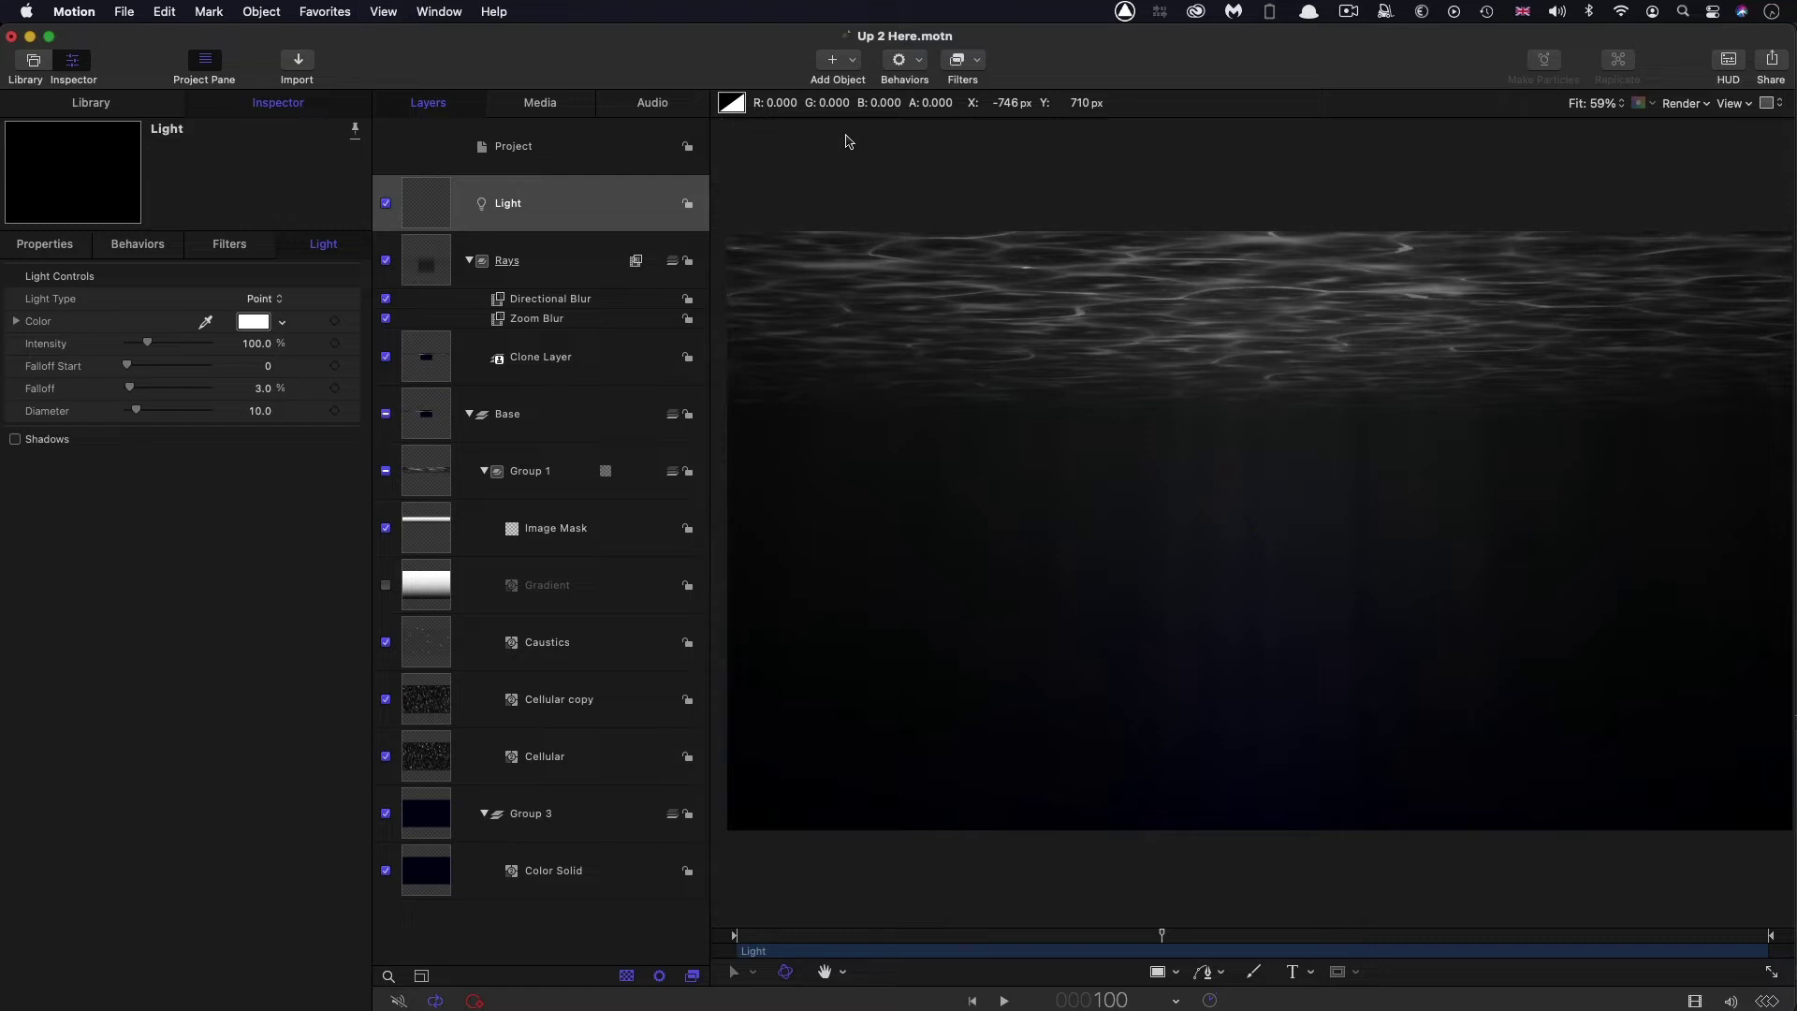
Position the Light at X -400, Y 325 and Z 200 px, and preview the animation
{"action": "left_click", "coordinate": [56, 245]}
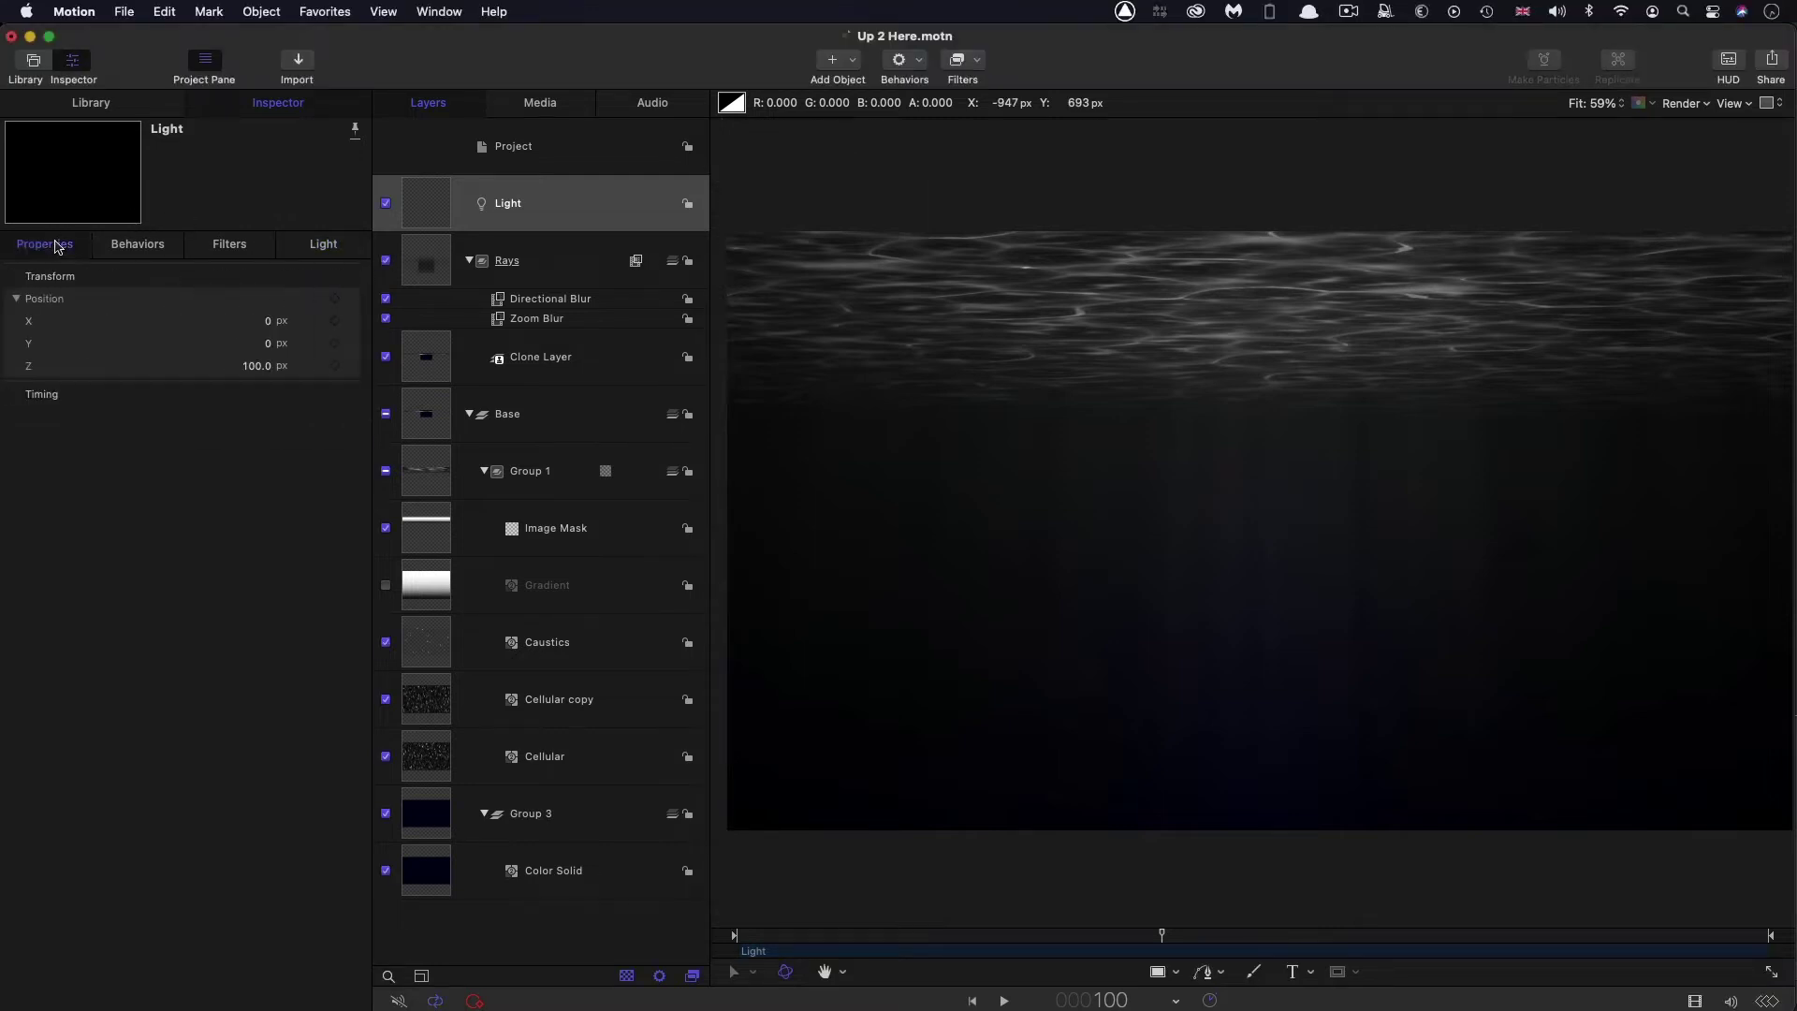
{"action": "left_click", "coordinate": [268, 321]}
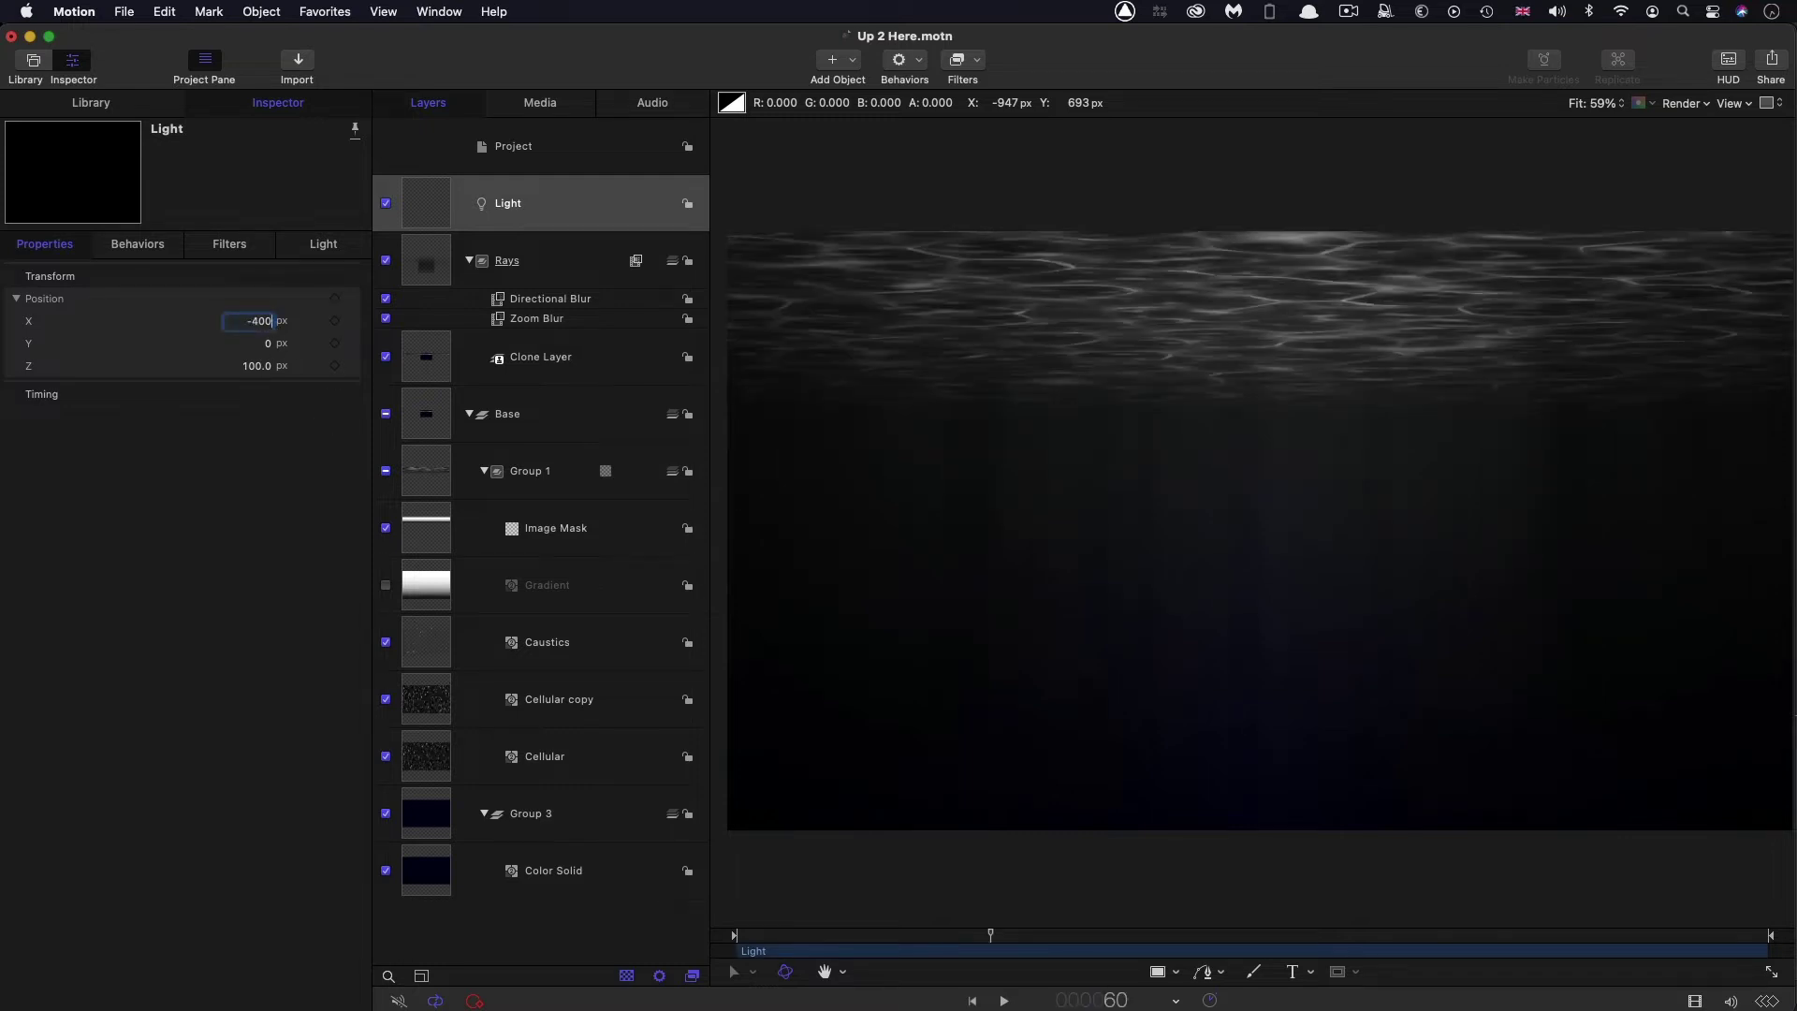
{"action": "type", "text": "-400"}
{"action": "key", "text": "Return"}
{"action": "key", "text": "Tab"}
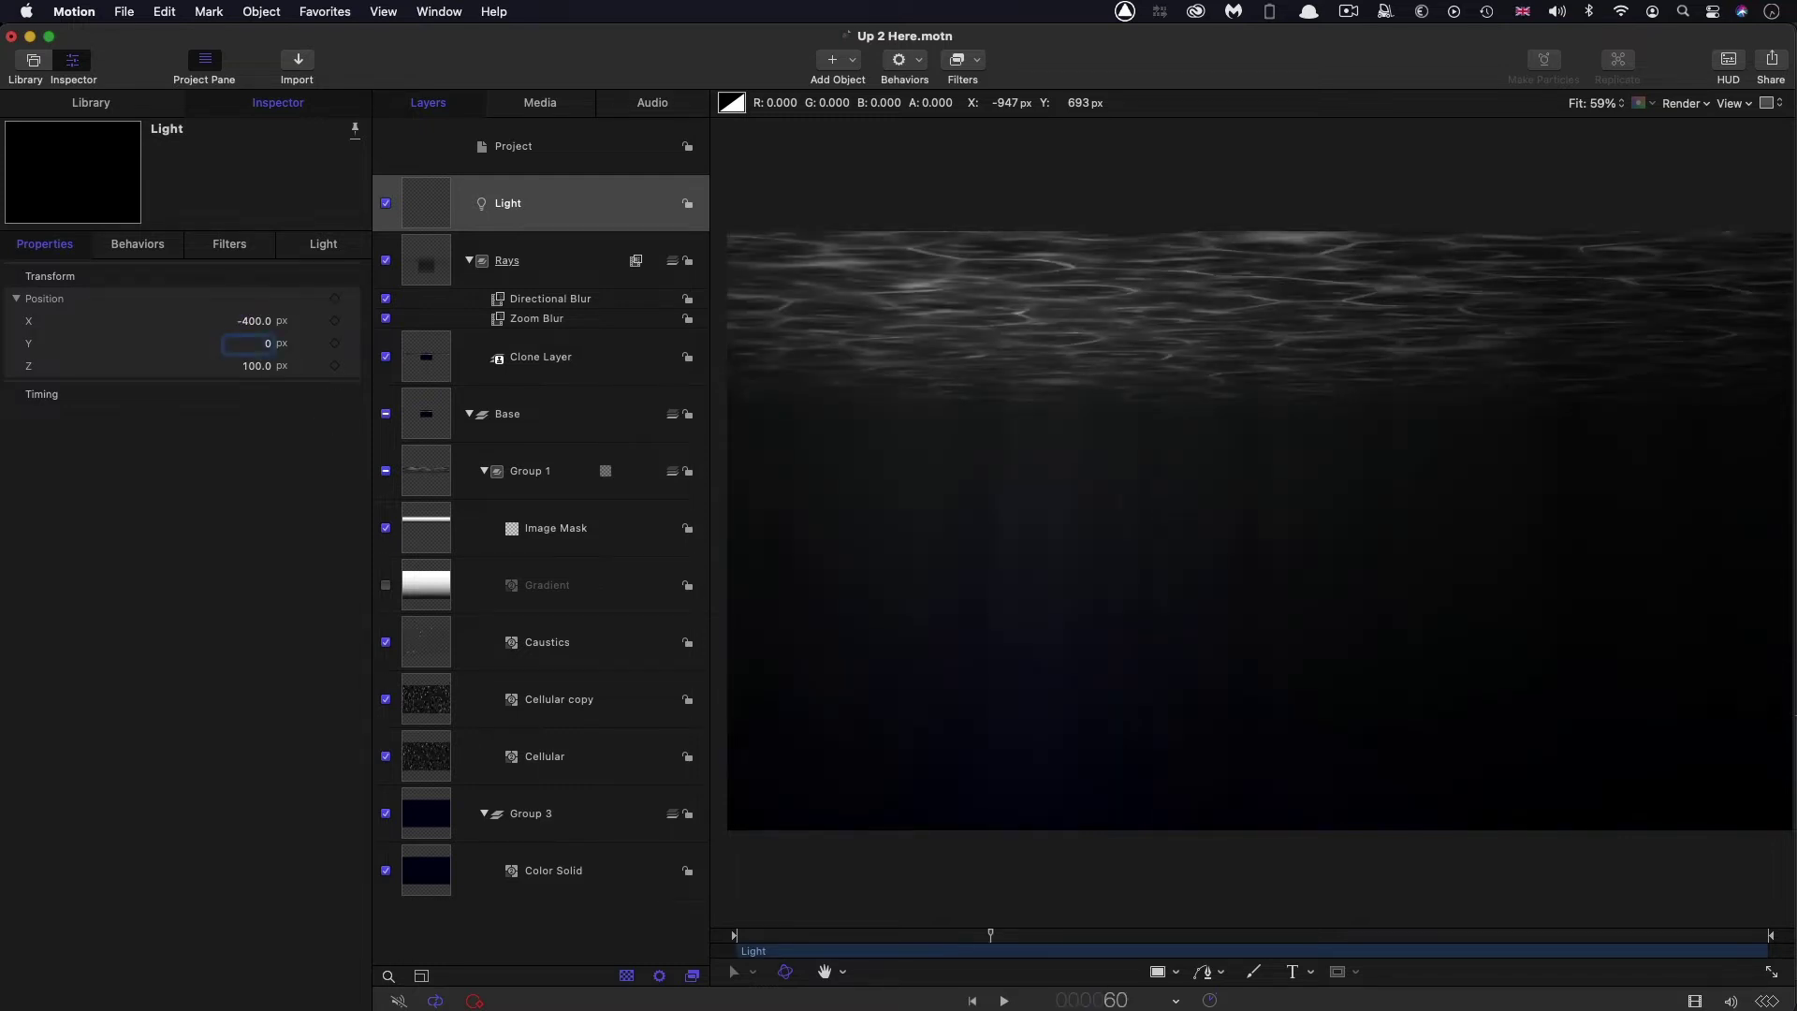
{"action": "type", "text": "325"}
{"action": "key", "text": "Return"}
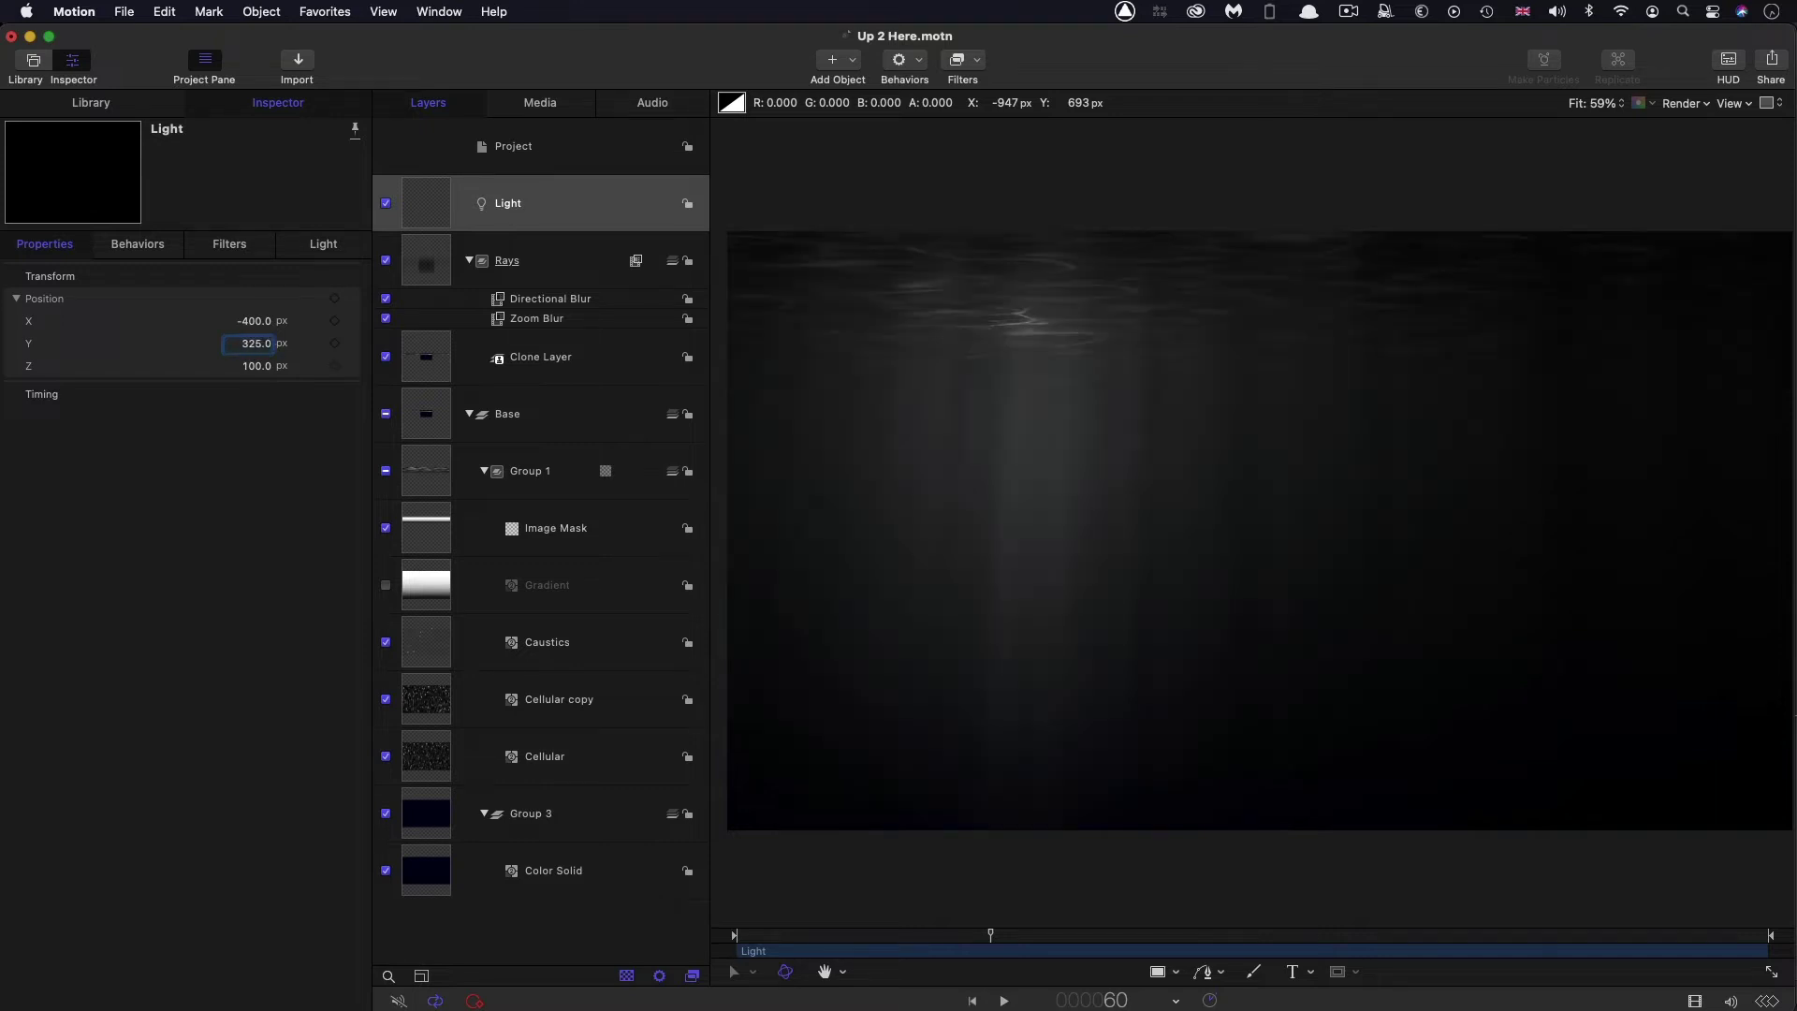
{"action": "key", "text": "Tab"}
{"action": "type", "text": "200"}
{"action": "key", "text": "Return"}
{"action": "key", "text": "space"}
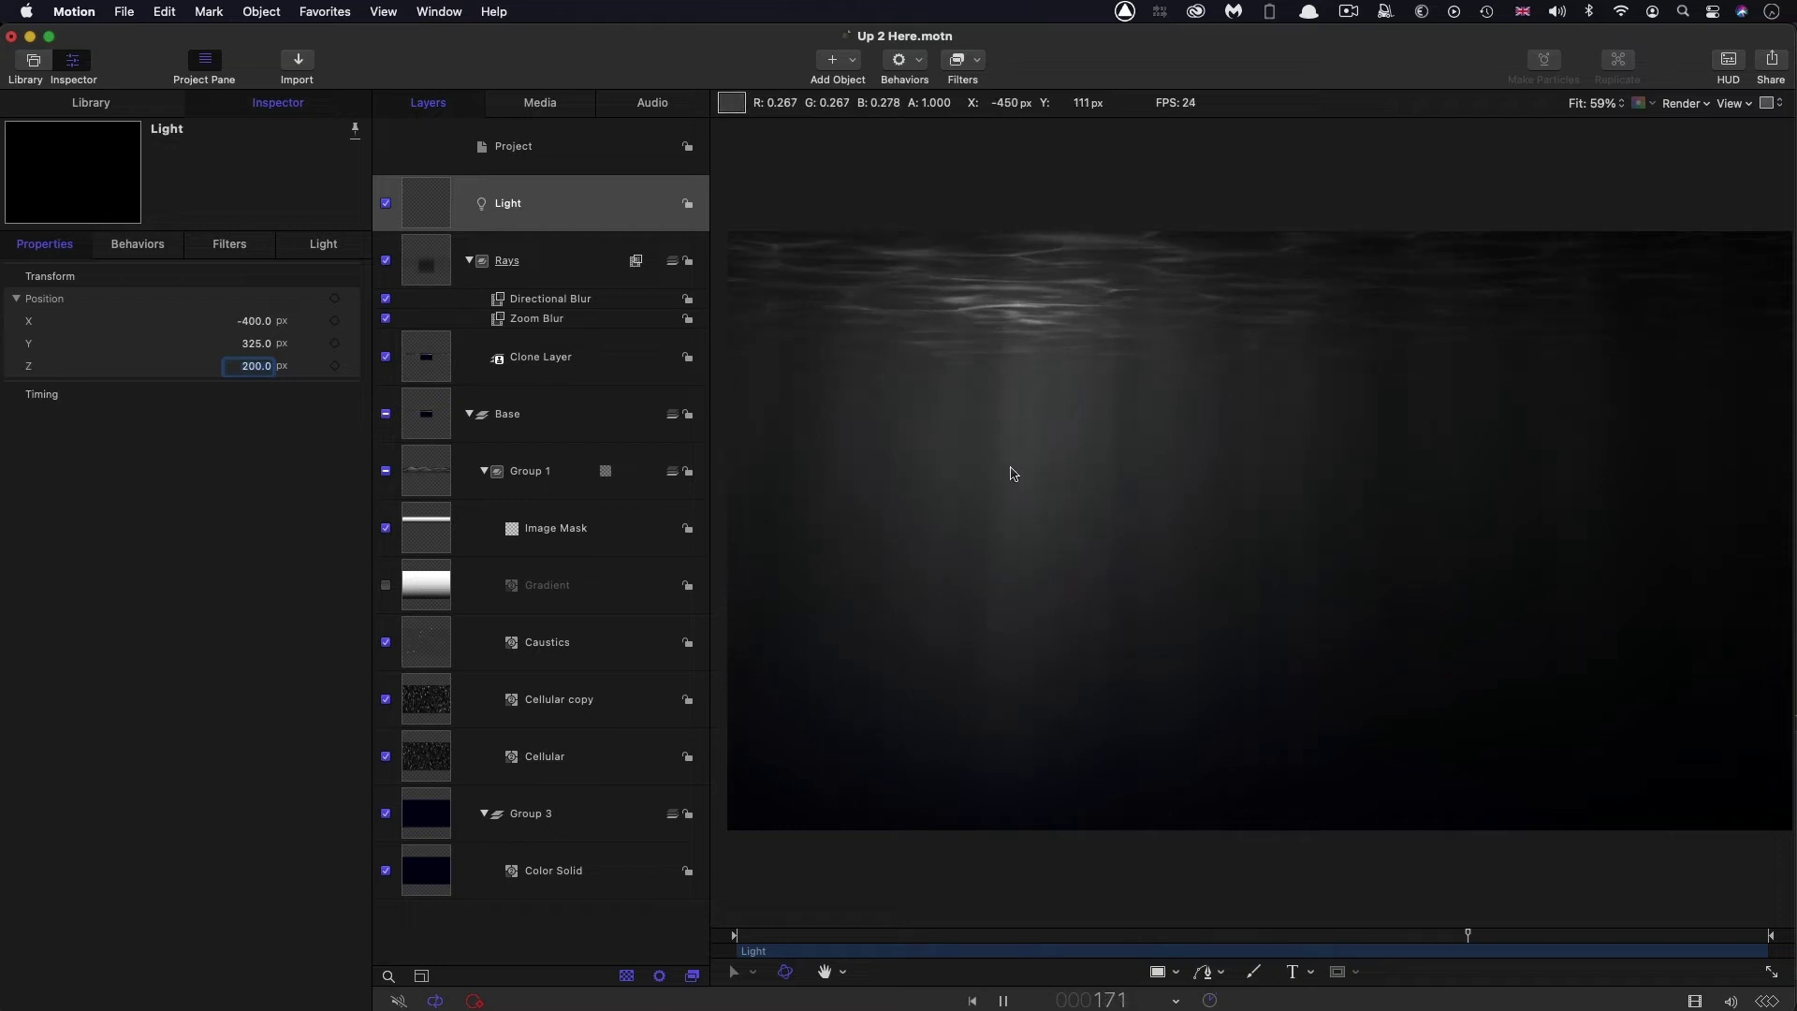
{"action": "key", "text": "space"}
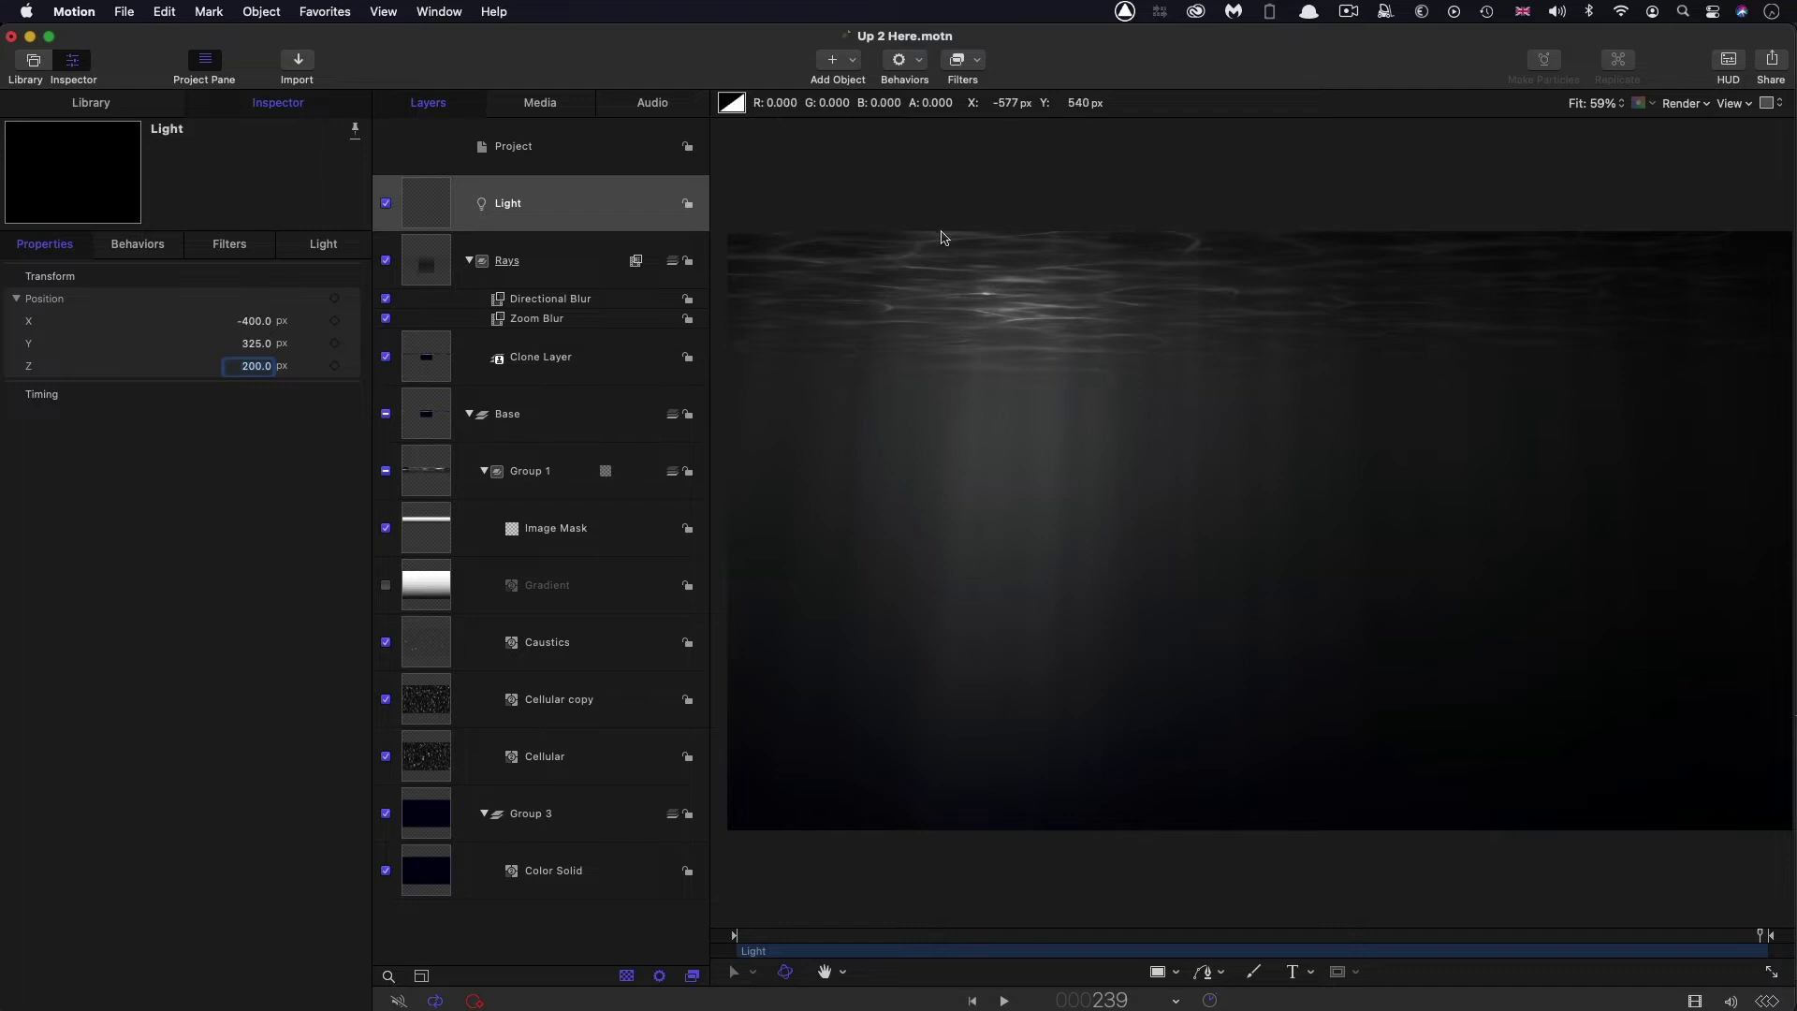
Slant the rays: move Zoom Blur's Center to about X -5130, Y 17734 px and set Directional Blur to about 104° with an amount of about 469
{"action": "left_click", "coordinate": [497, 319]}
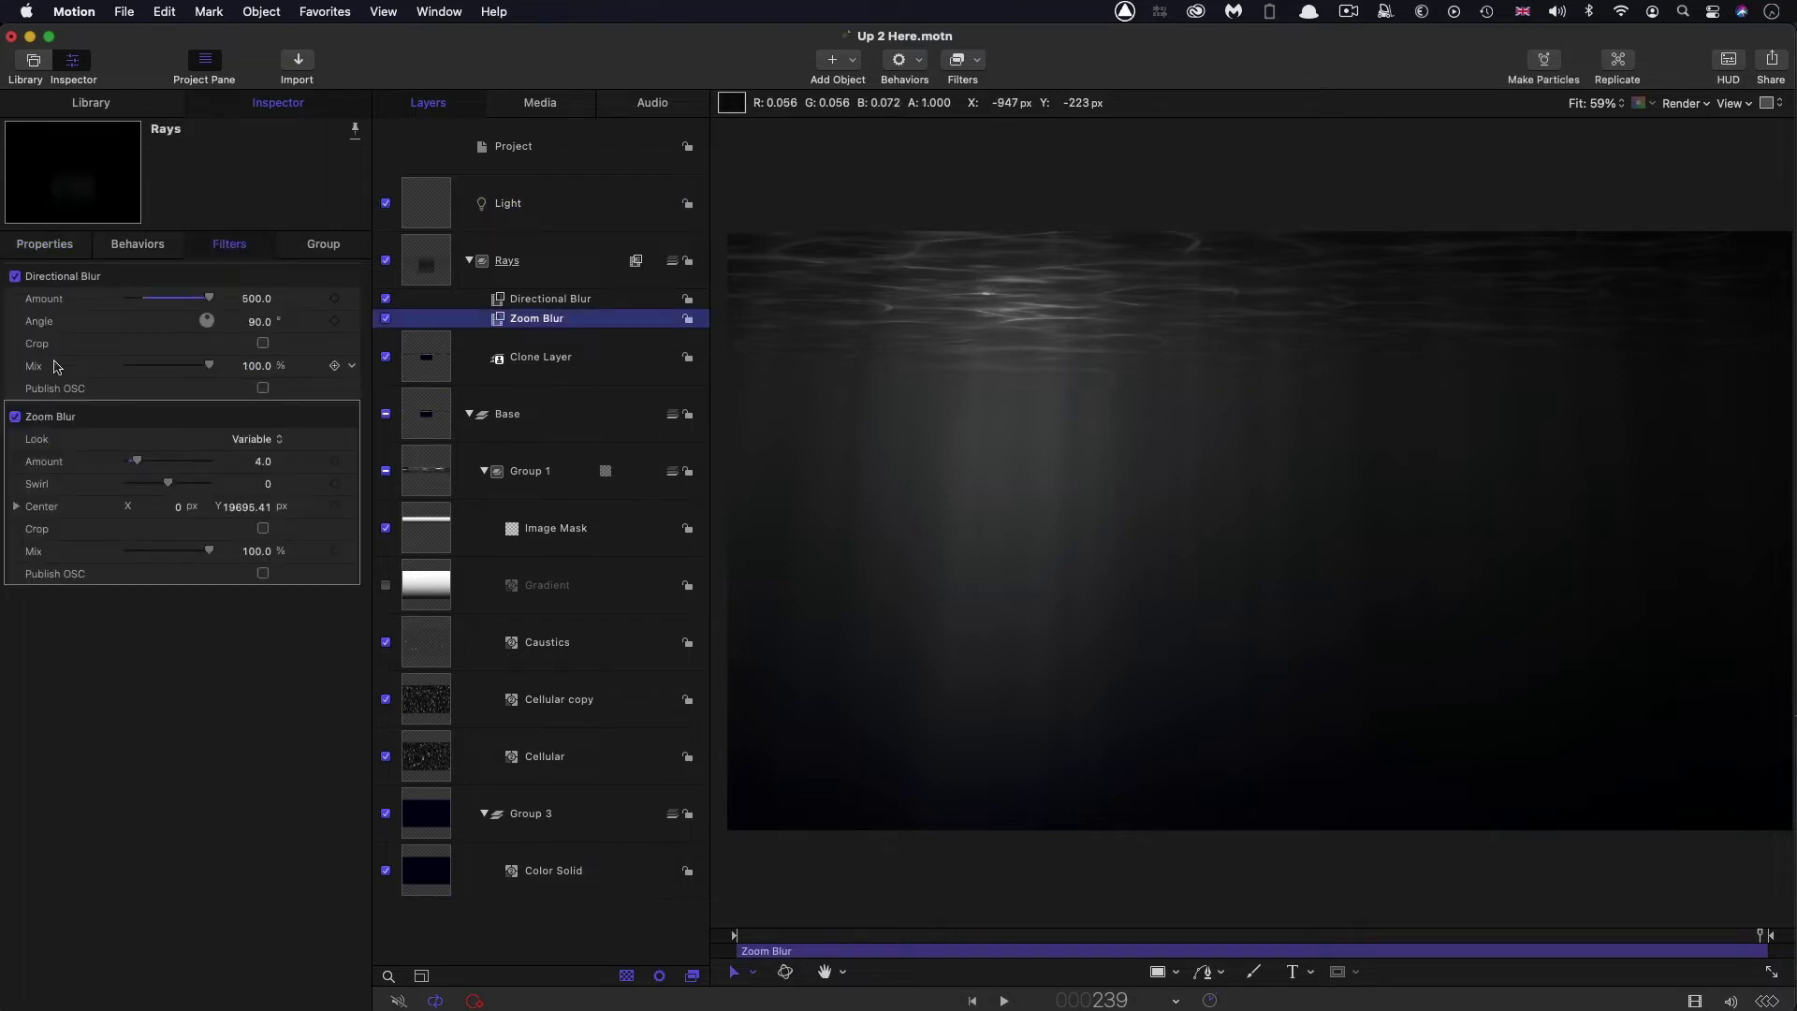
{"action": "left_click_drag", "start_coordinate": [178, 510], "coordinate": [160, 506]}
{"action": "key", "text": "super+shift+r"}
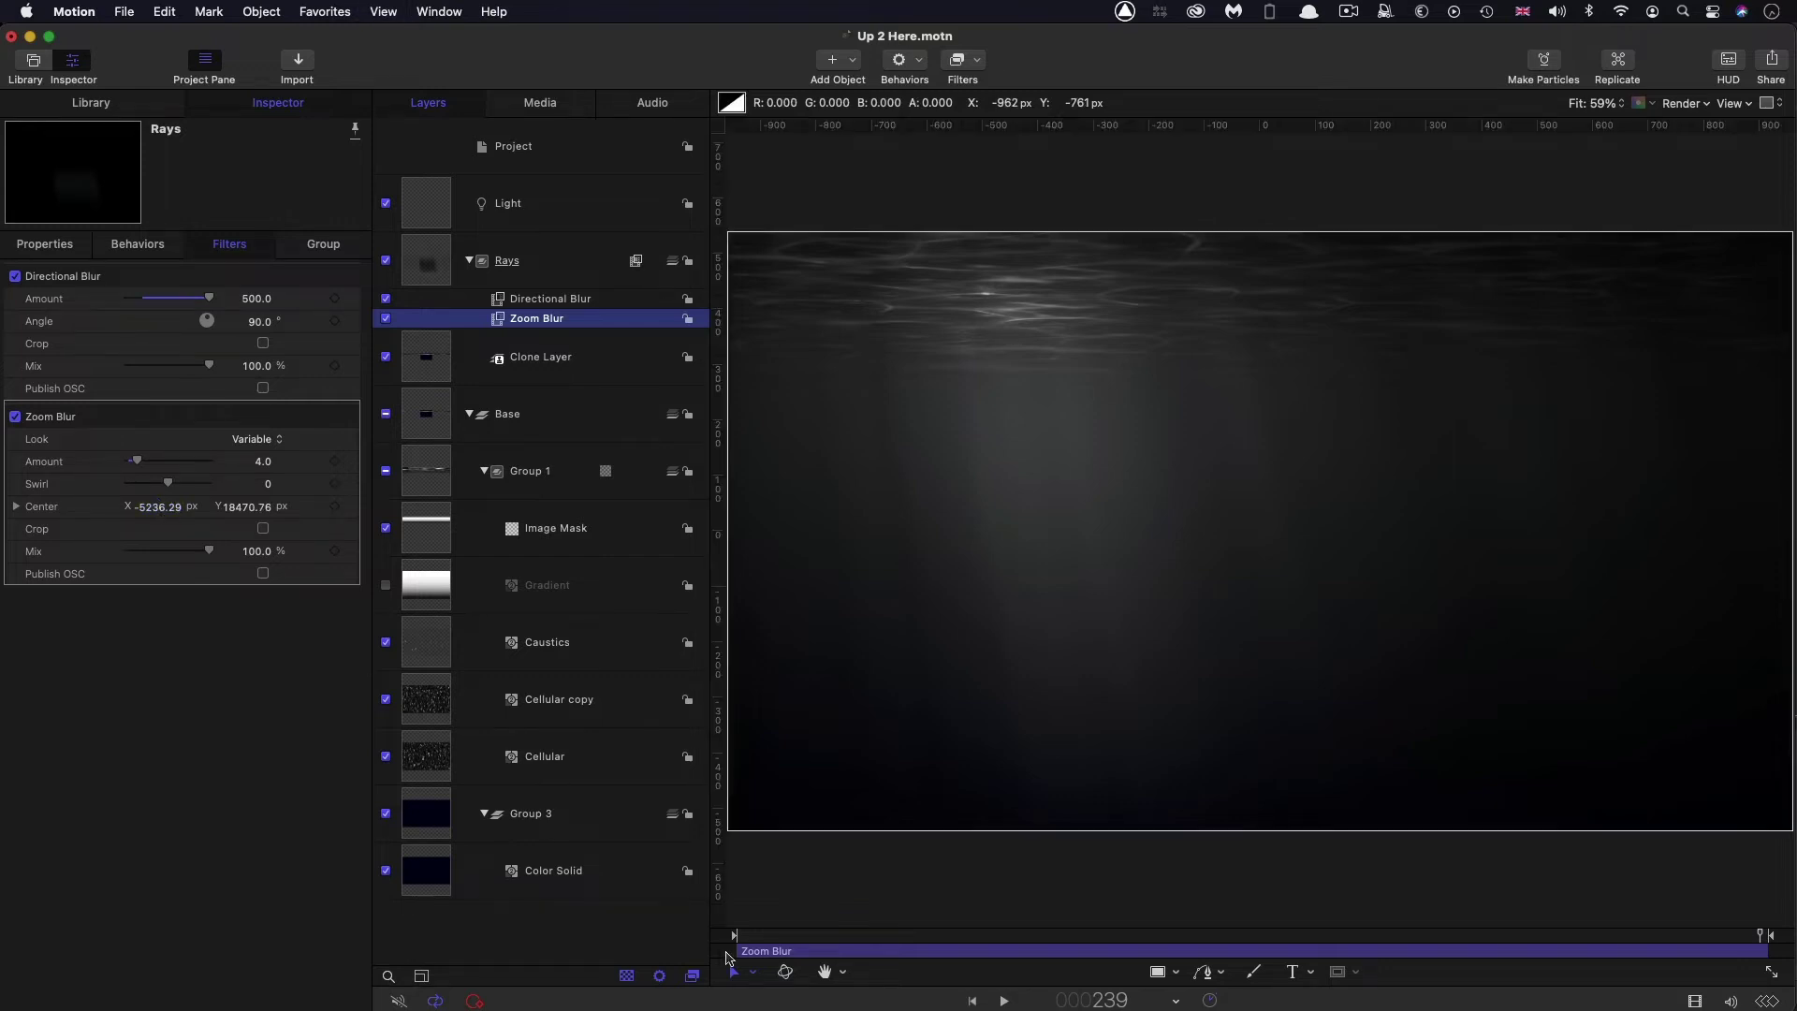
{"action": "left_click", "coordinate": [521, 298]}
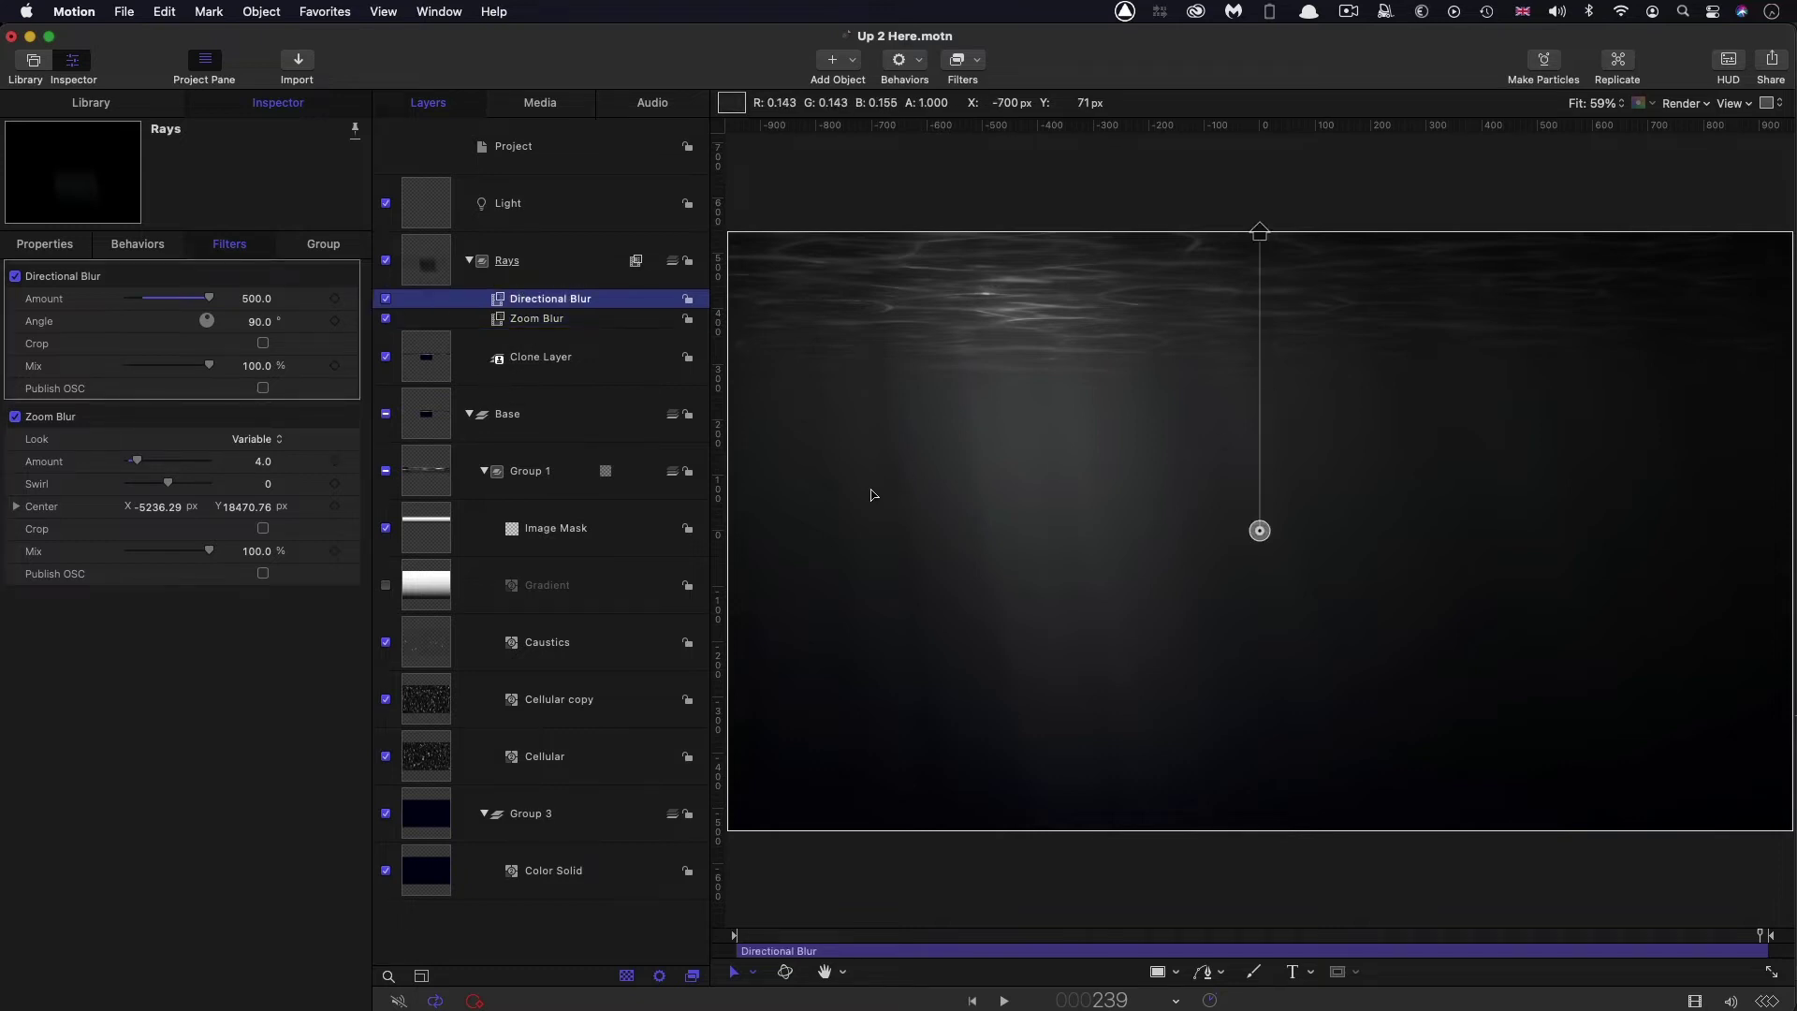
{"action": "left_click_drag", "start_coordinate": [1259, 231], "coordinate": [1186, 245]}
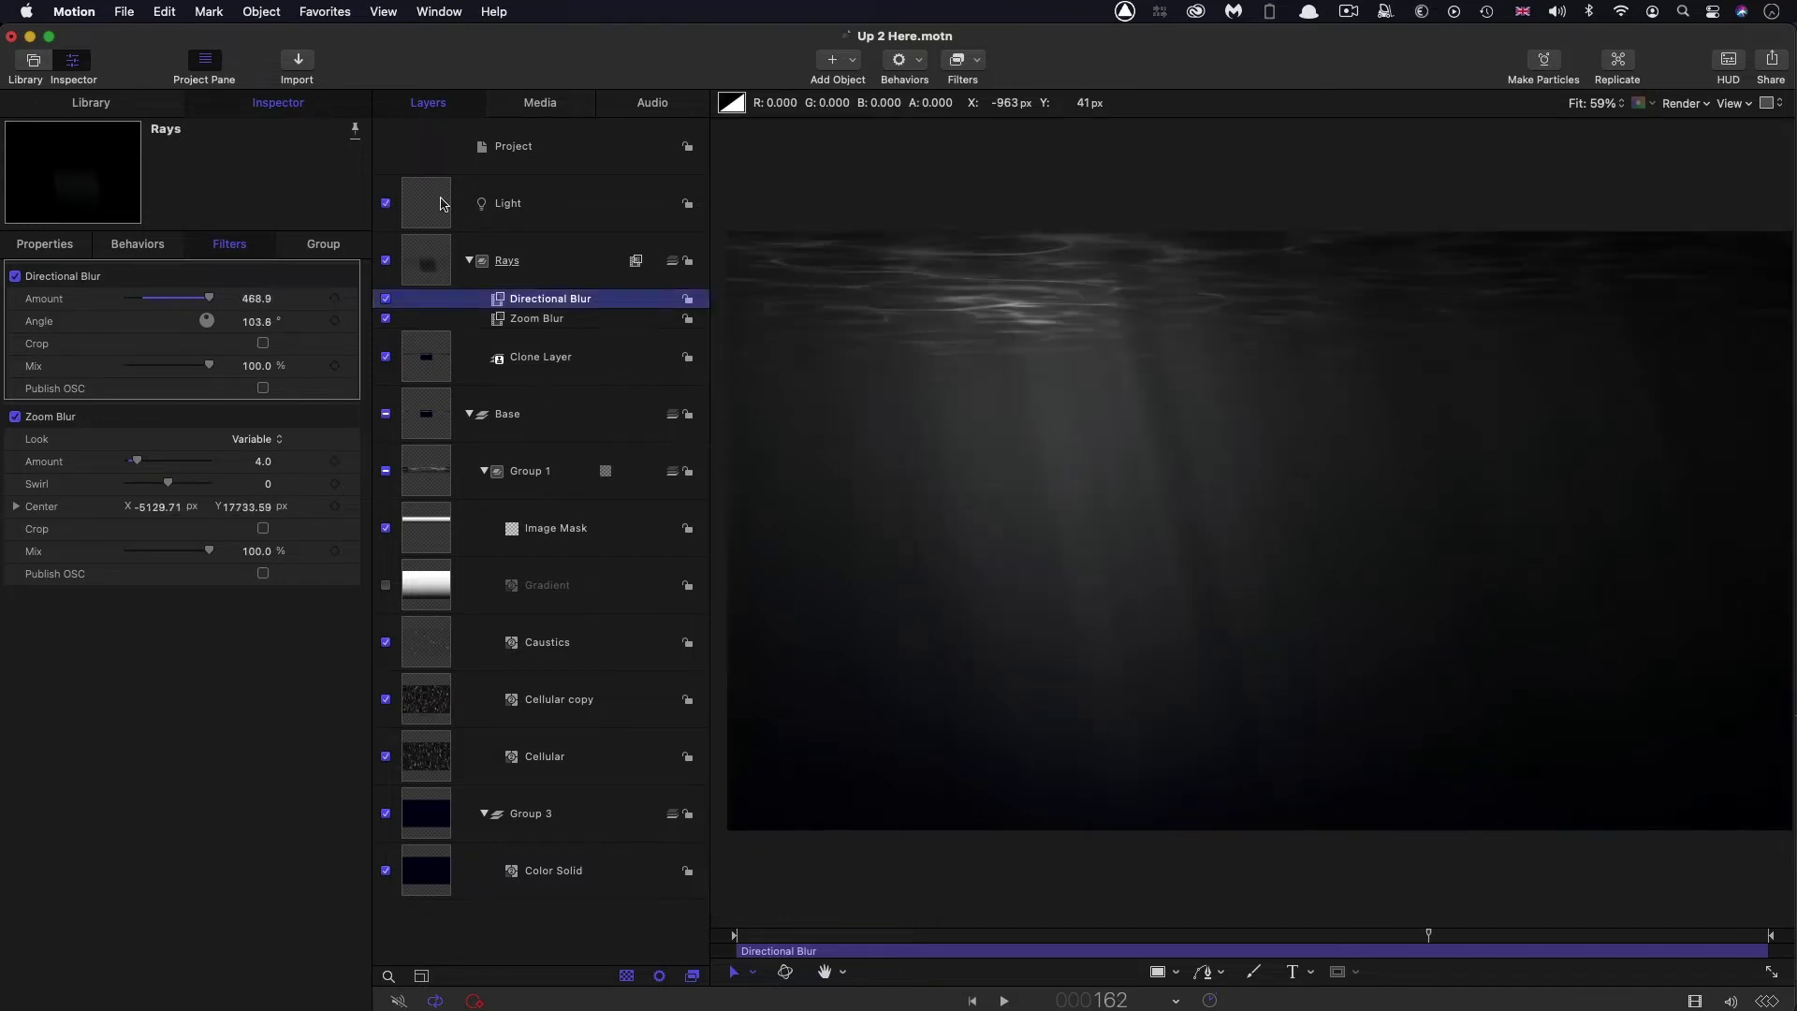
Set the Light's intensity to 400% and tint its colour pale violet with hue 240°, saturation 25% and brightness 100%
{"action": "left_click", "coordinate": [444, 204]}
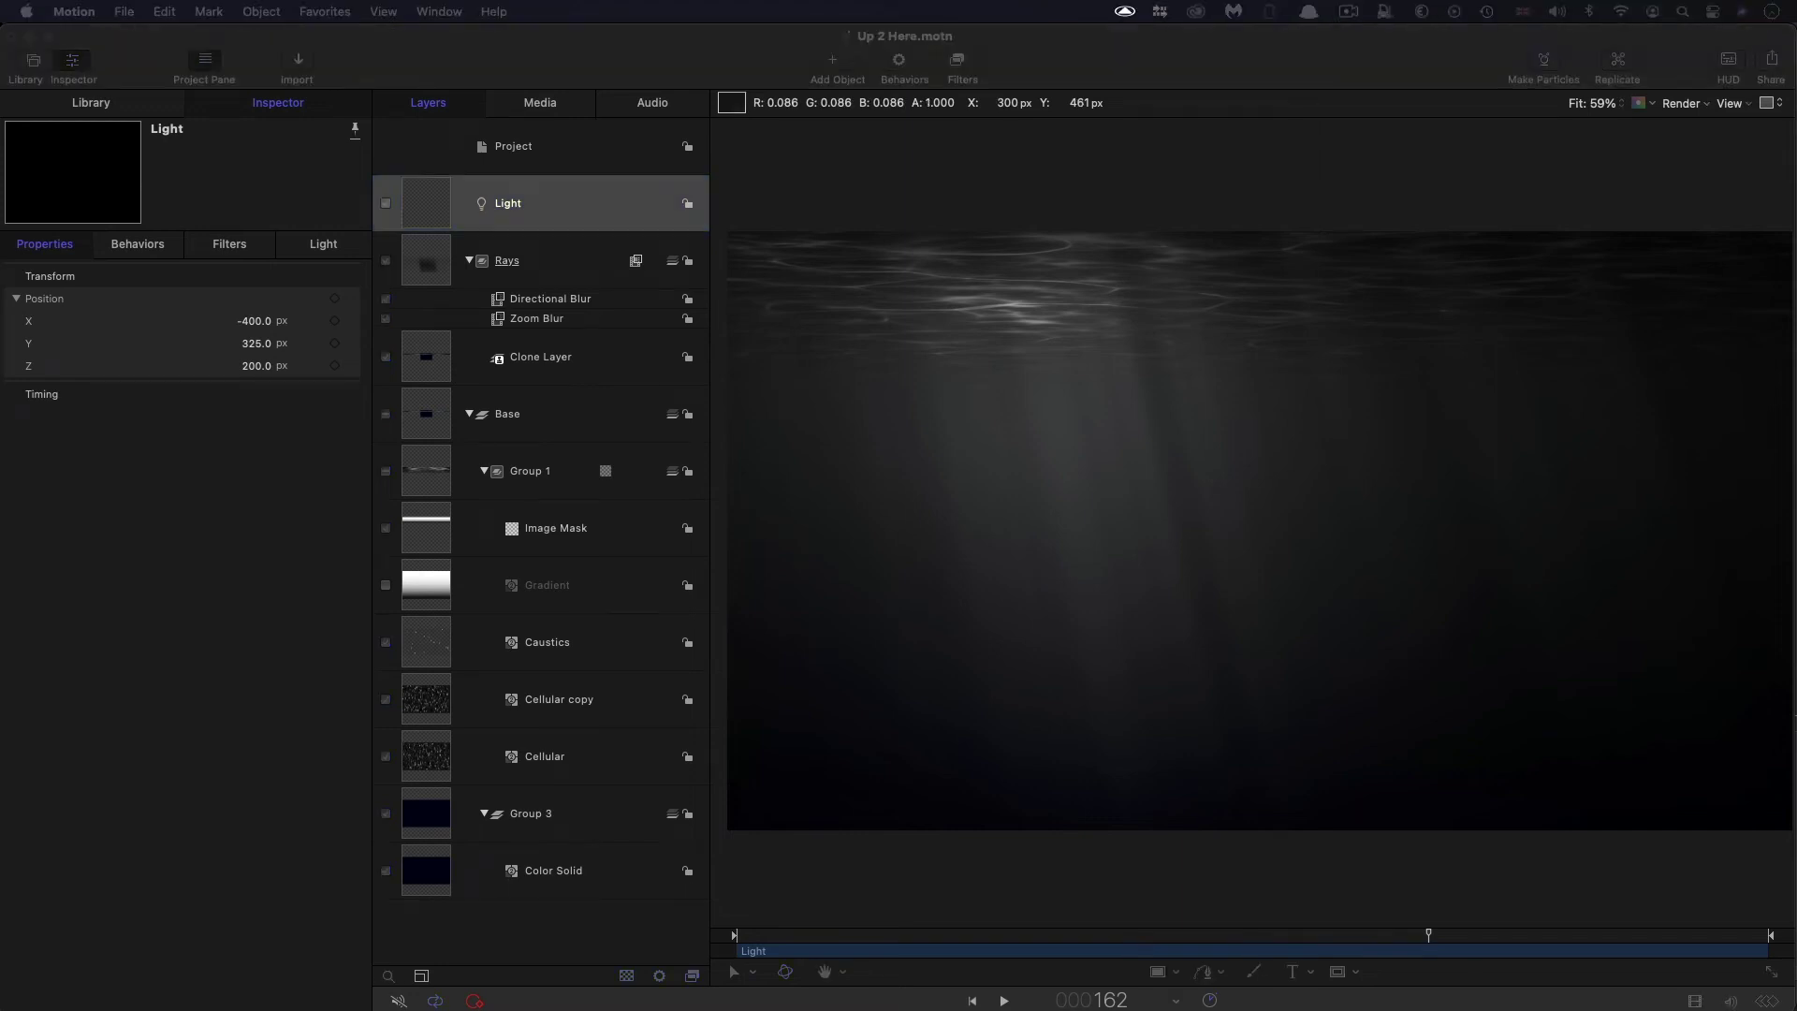
{"action": "left_click", "coordinate": [327, 245]}
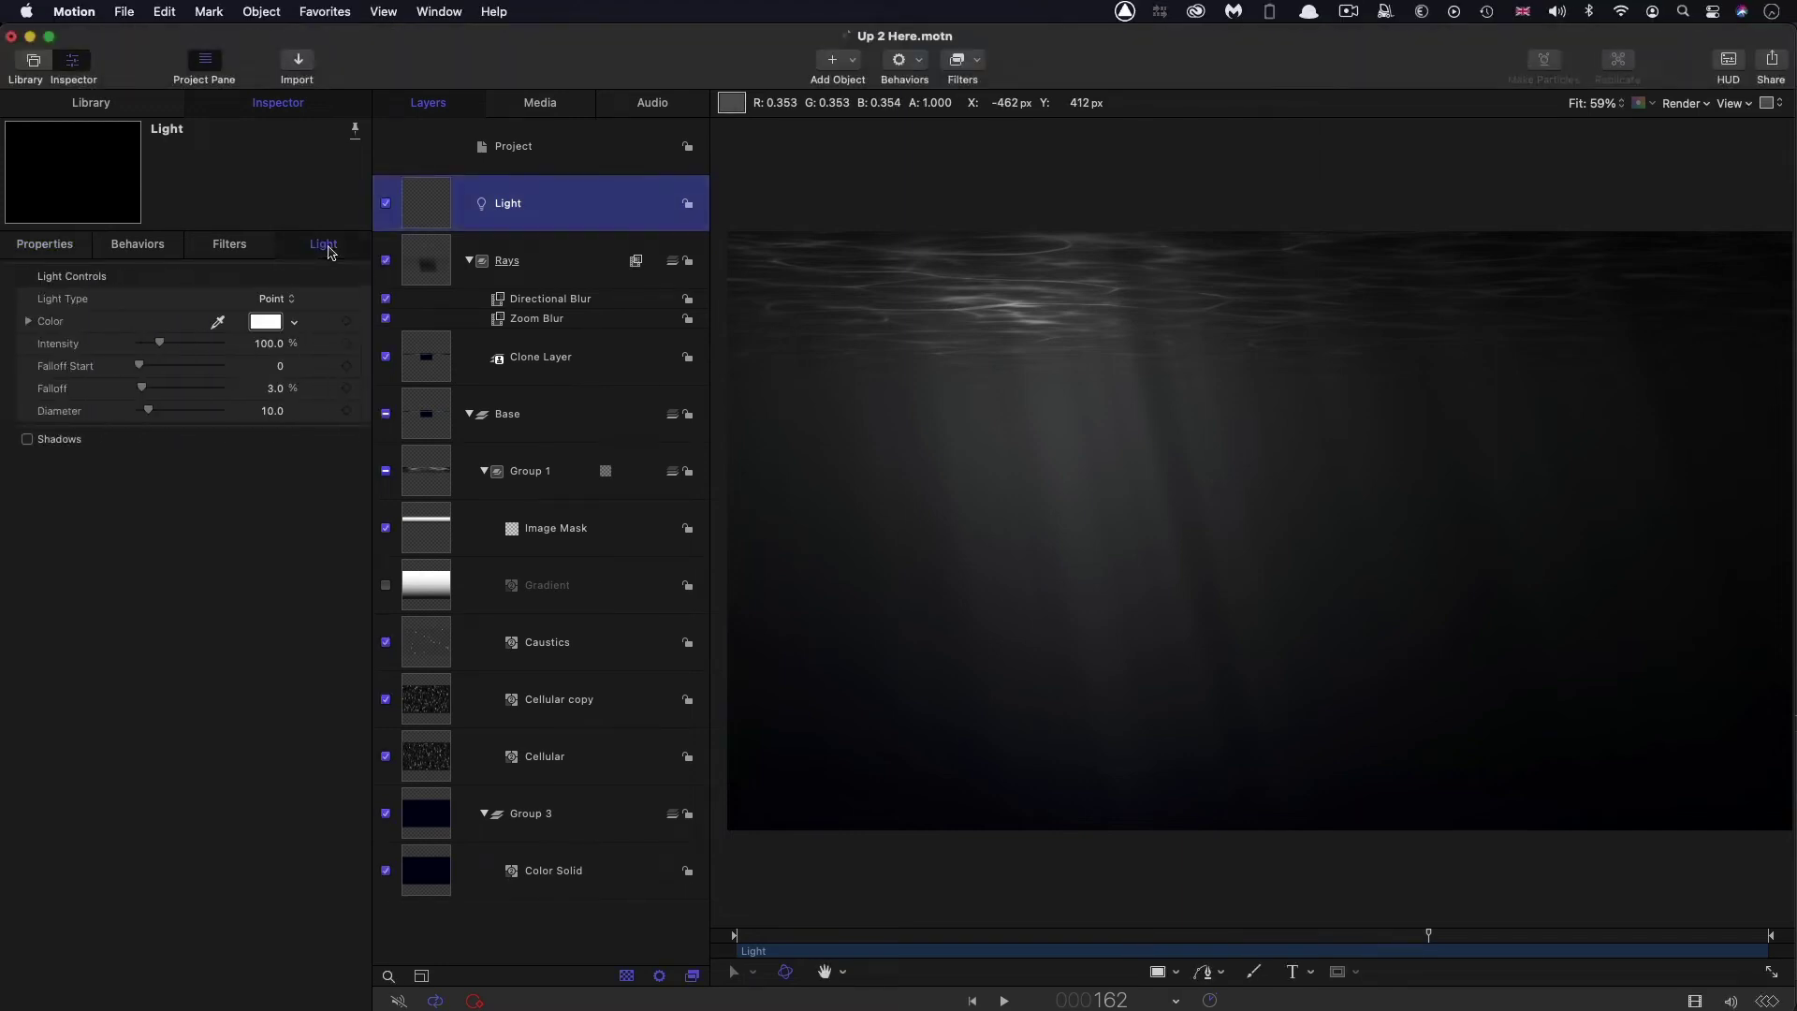
{"action": "left_click", "coordinate": [256, 342]}
{"action": "type", "text": "400"}
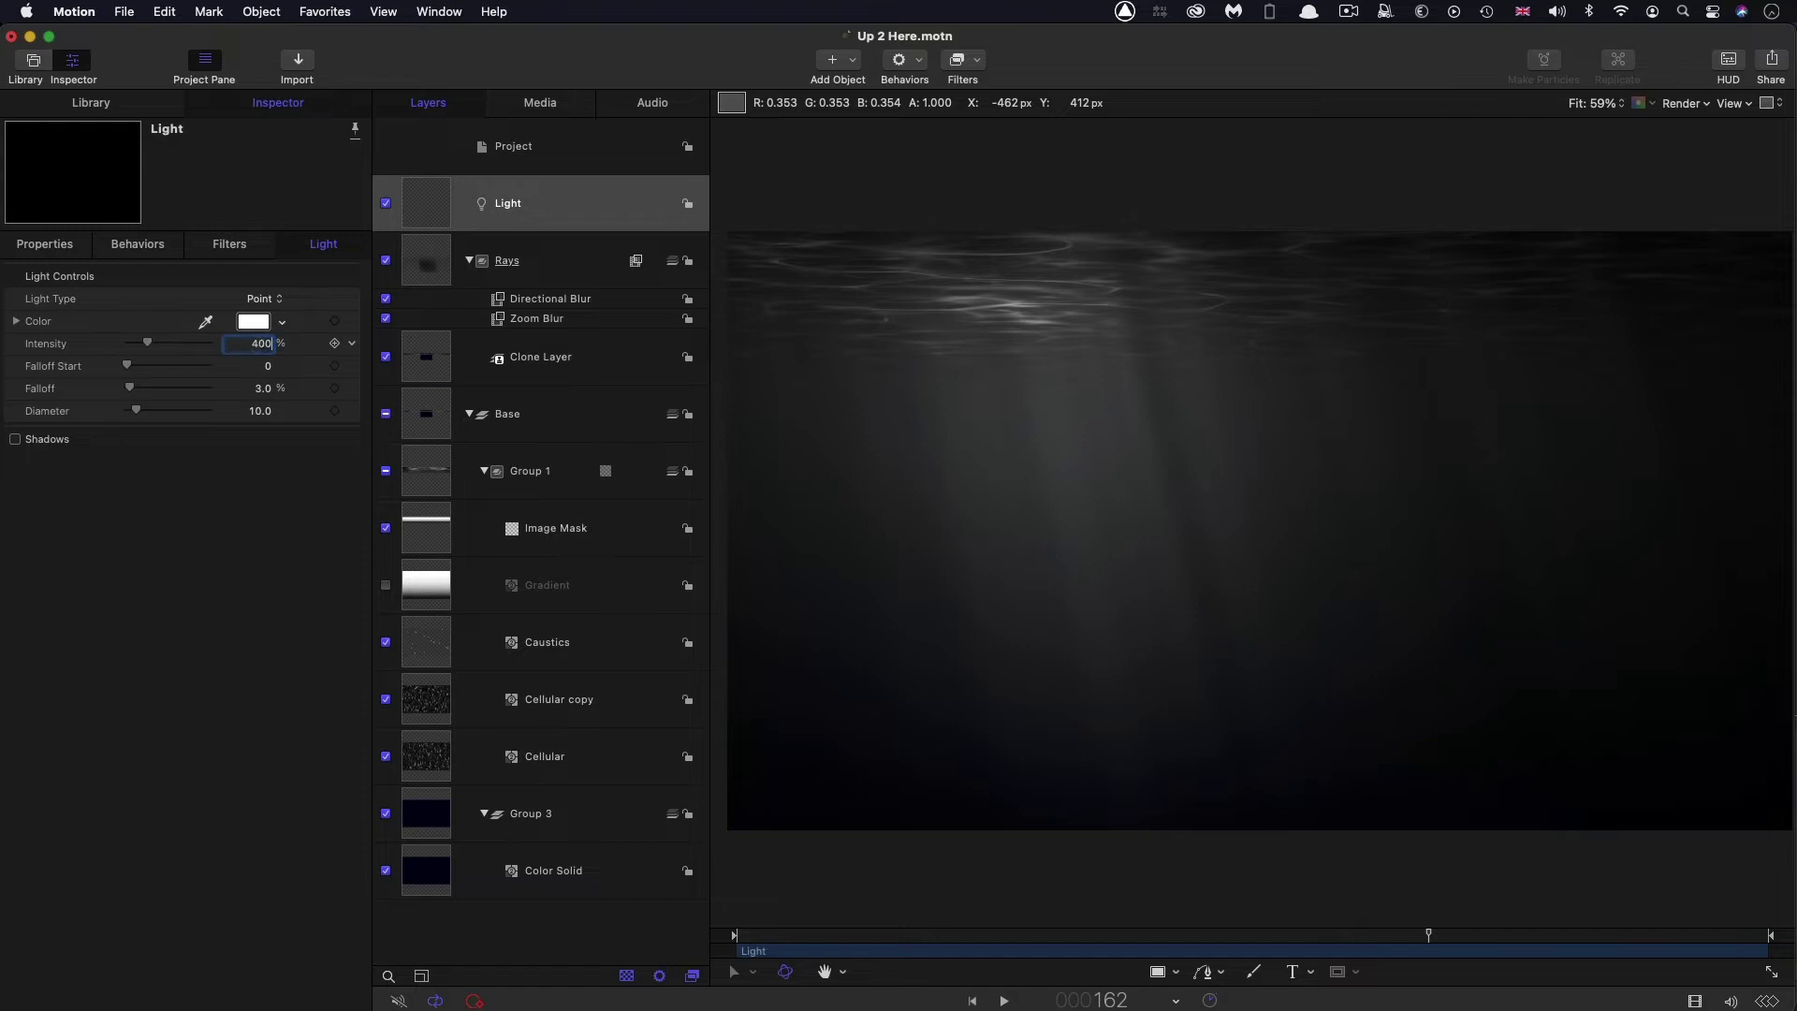
{"action": "key", "text": "Tab"}
{"action": "key", "text": "Tab"}
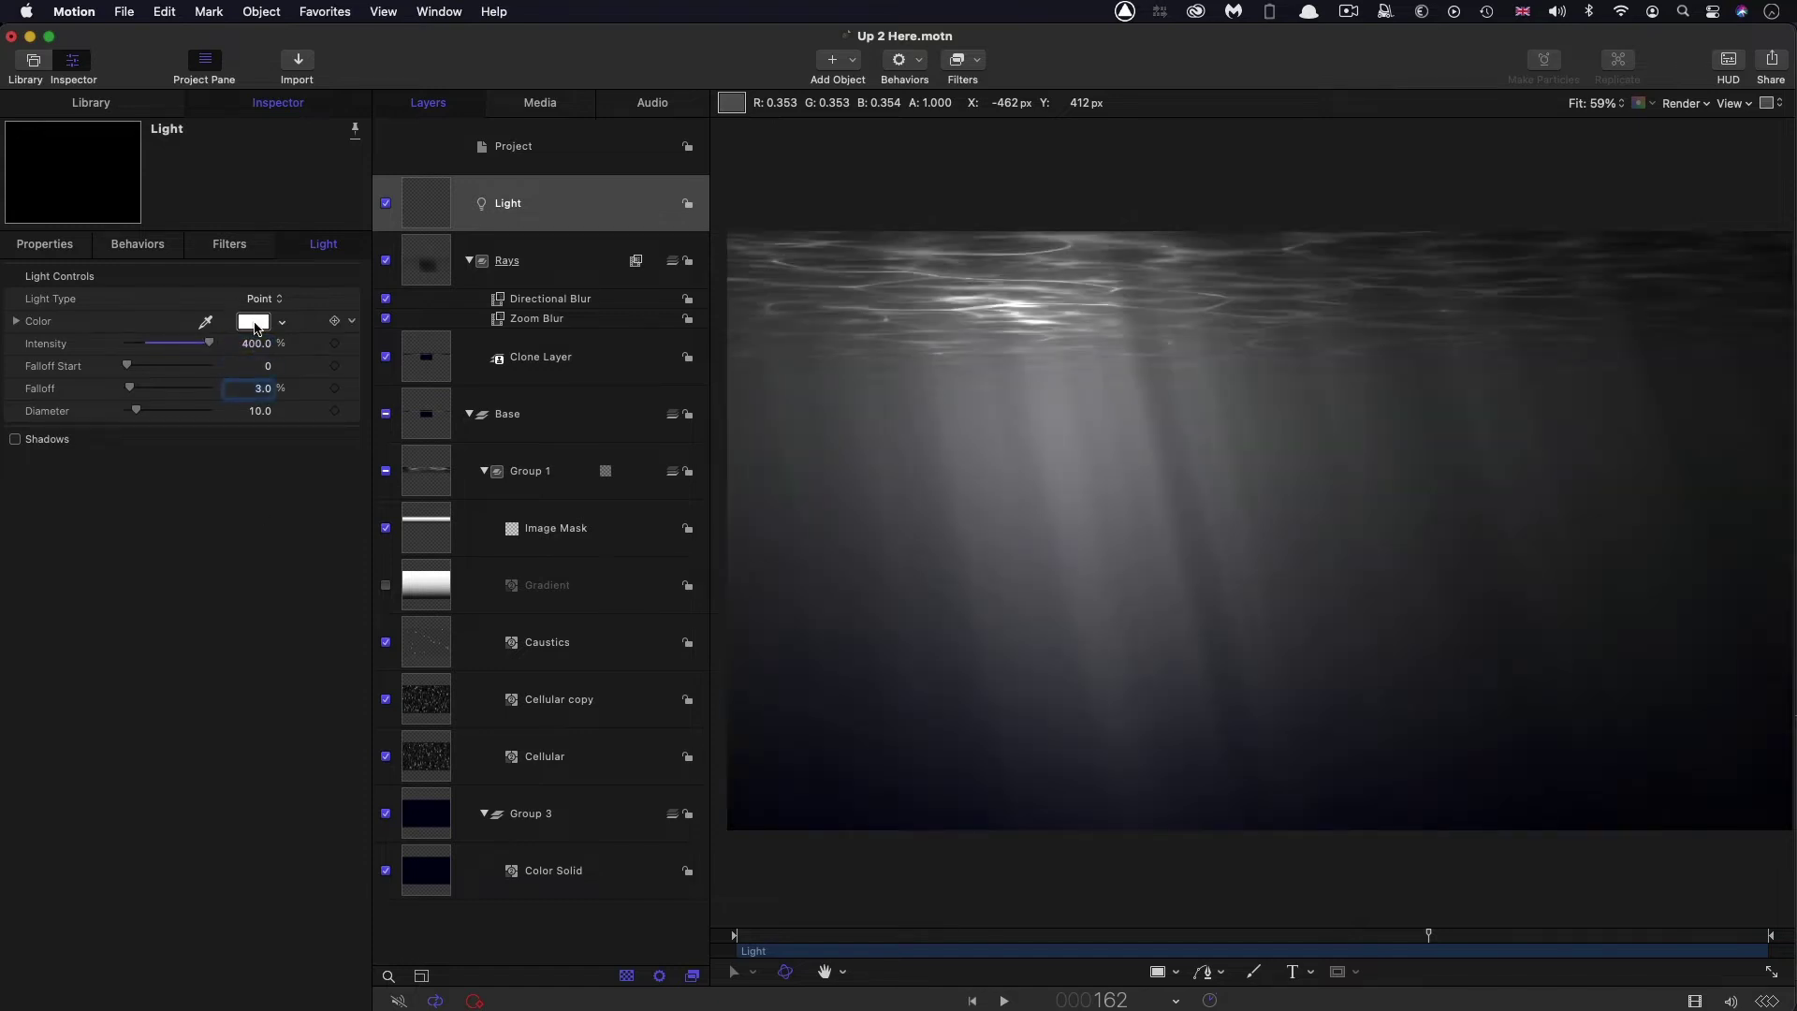
{"action": "left_click", "coordinate": [253, 321]}
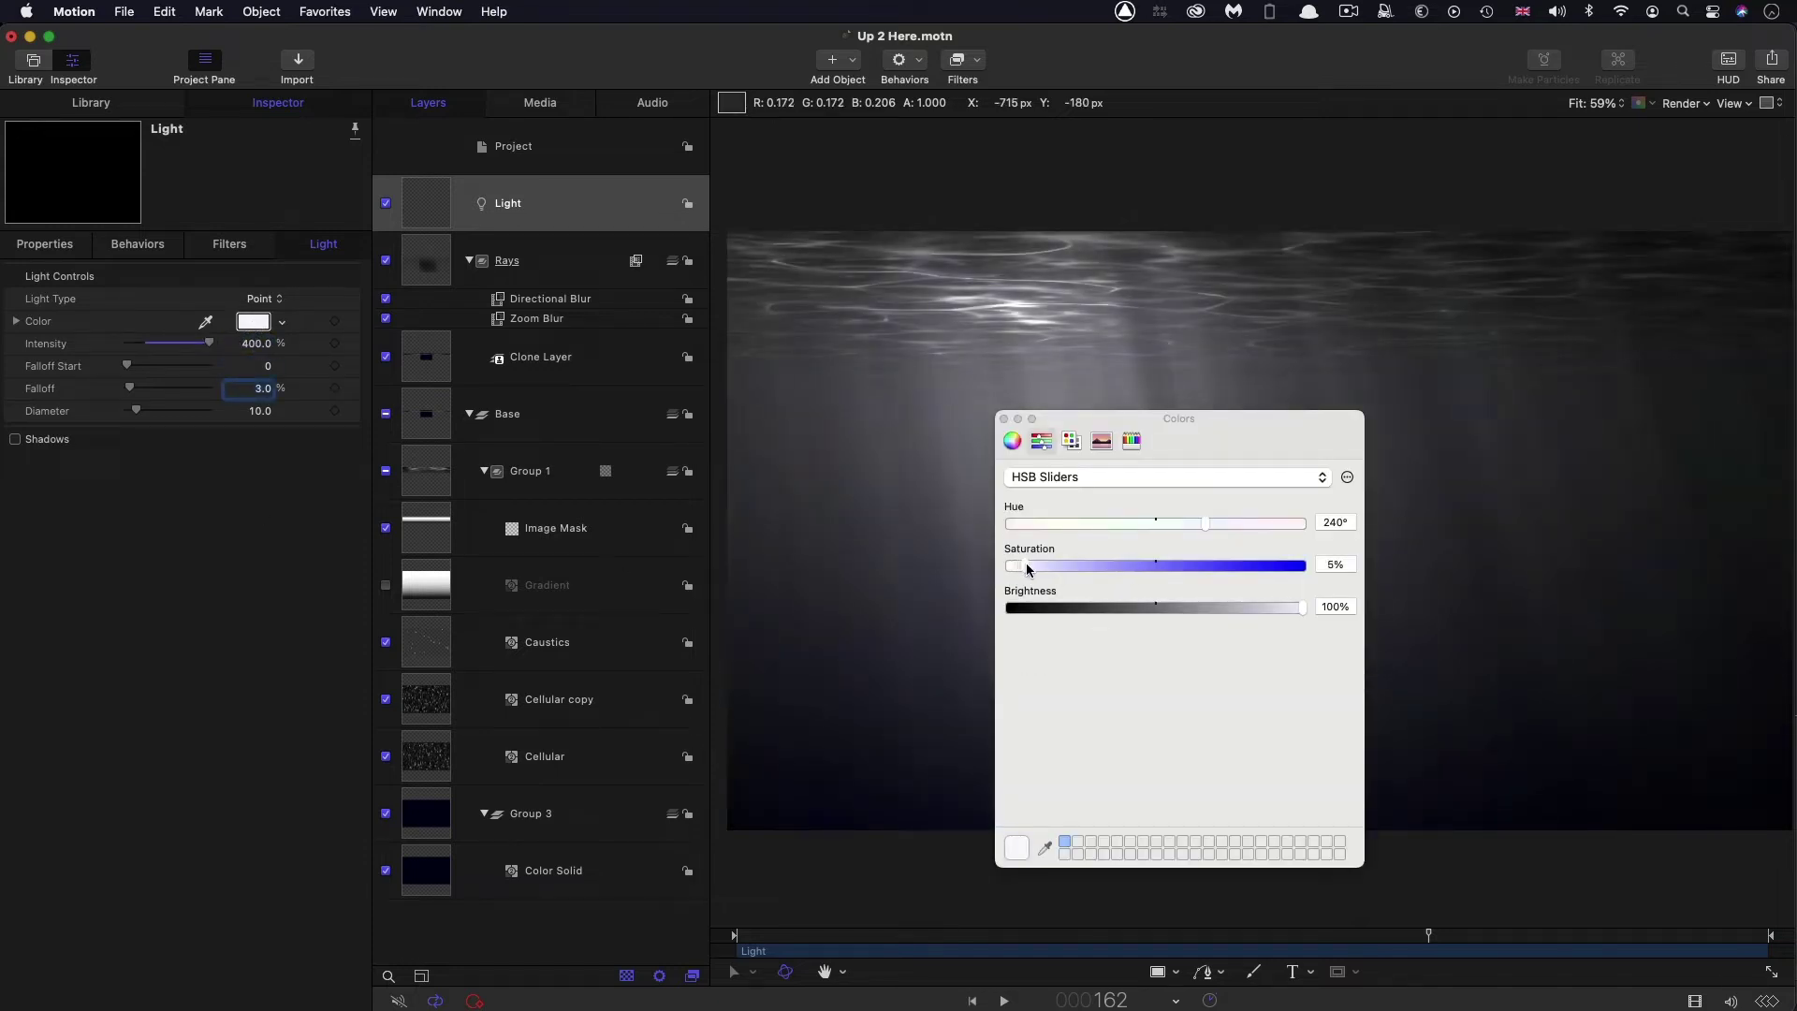
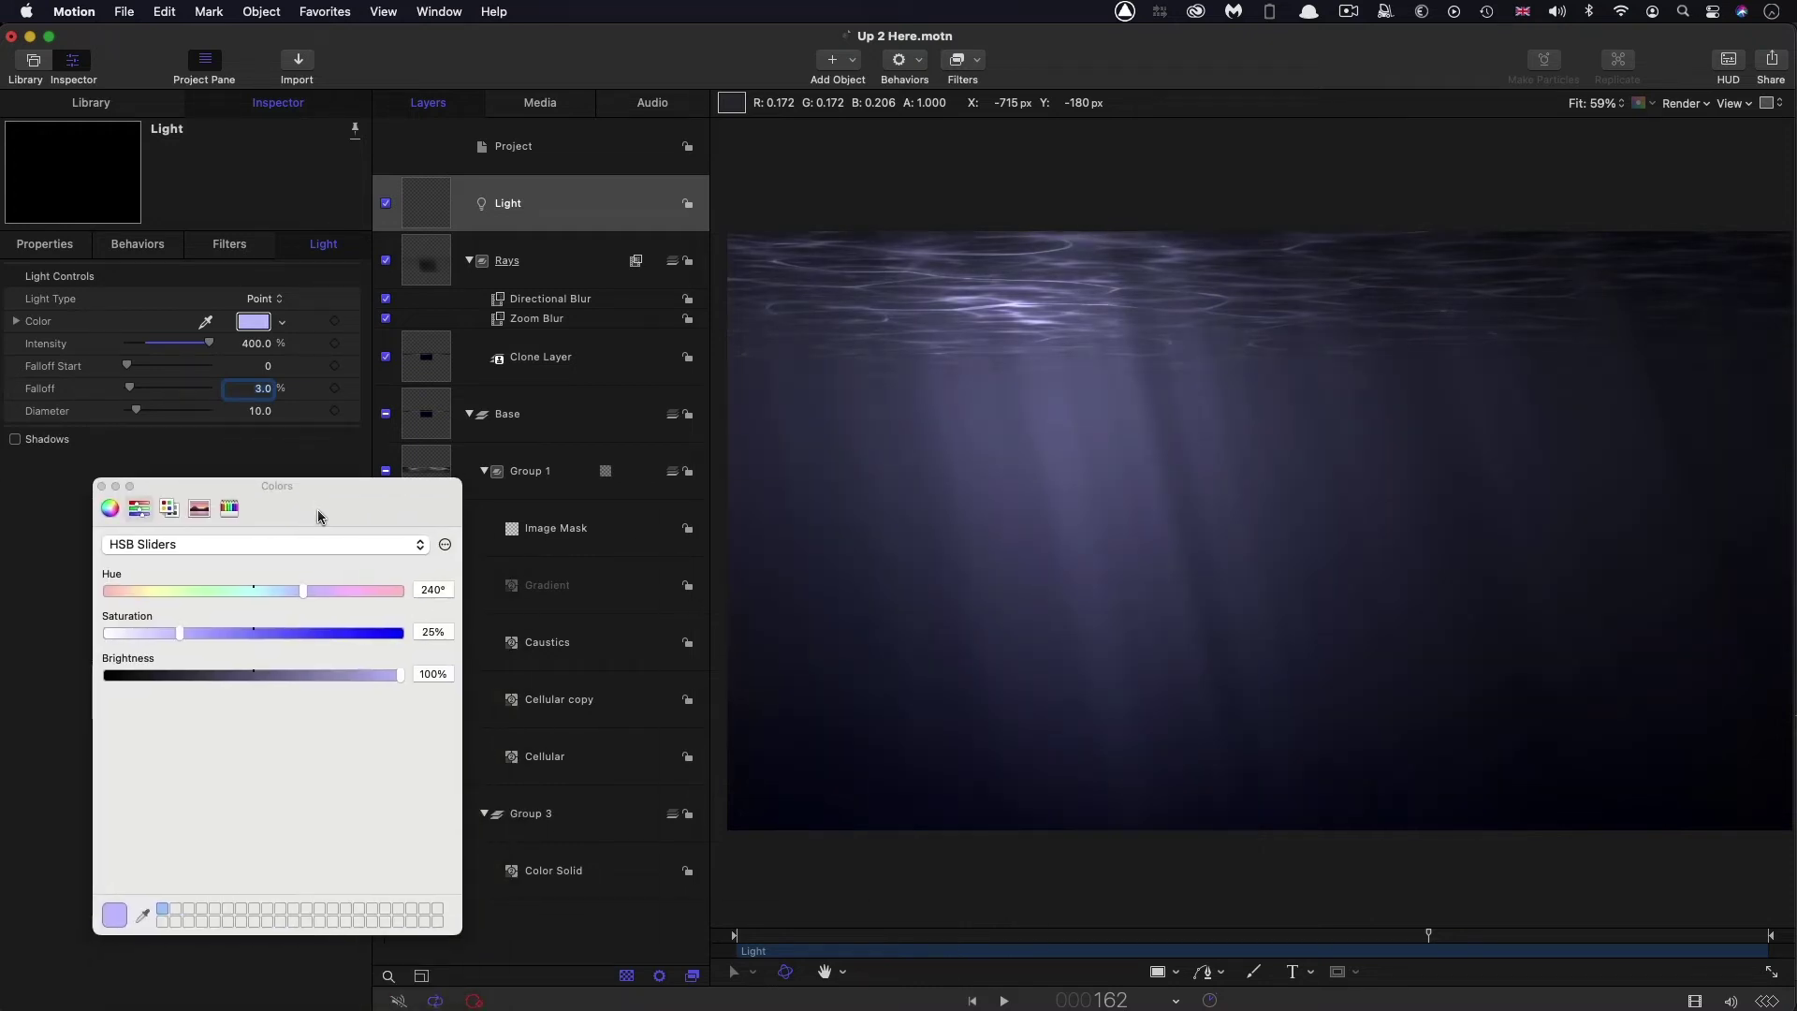
{"action": "key", "text": "space"}
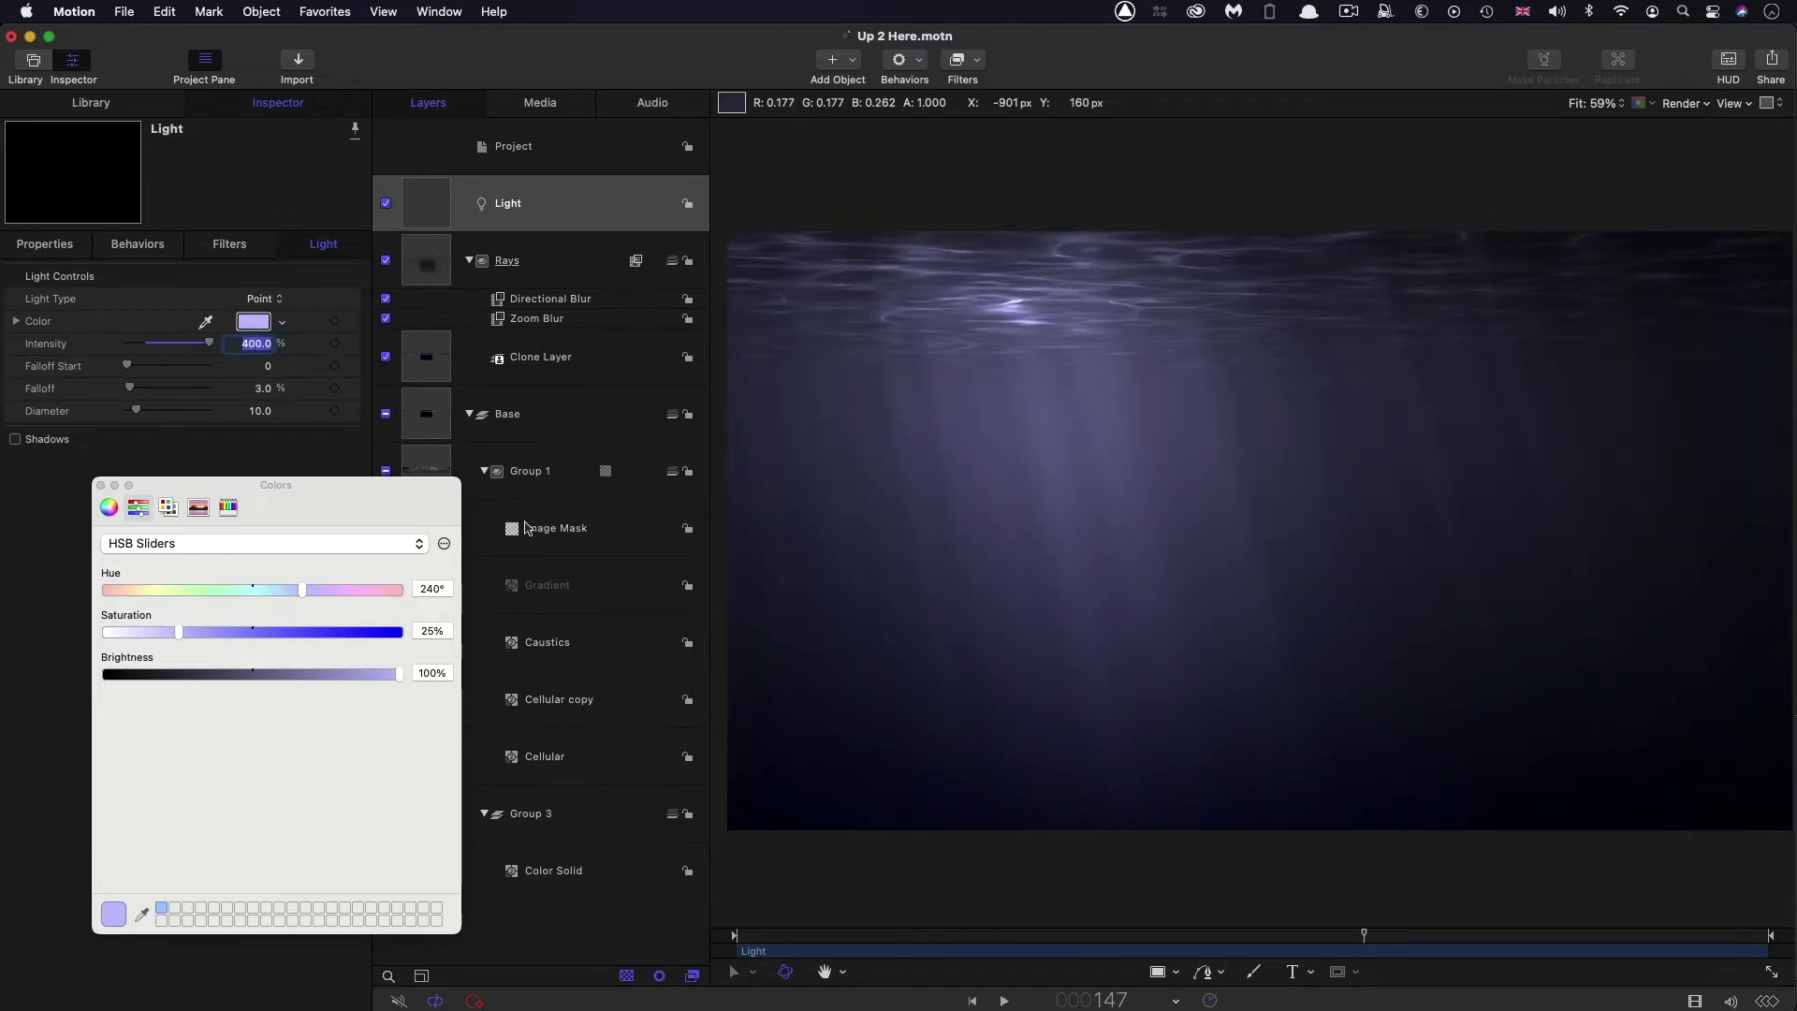
Raise the Light's intensity to 750% and further to 1000%
{"action": "type", "text": "750"}
{"action": "key", "text": "Return"}
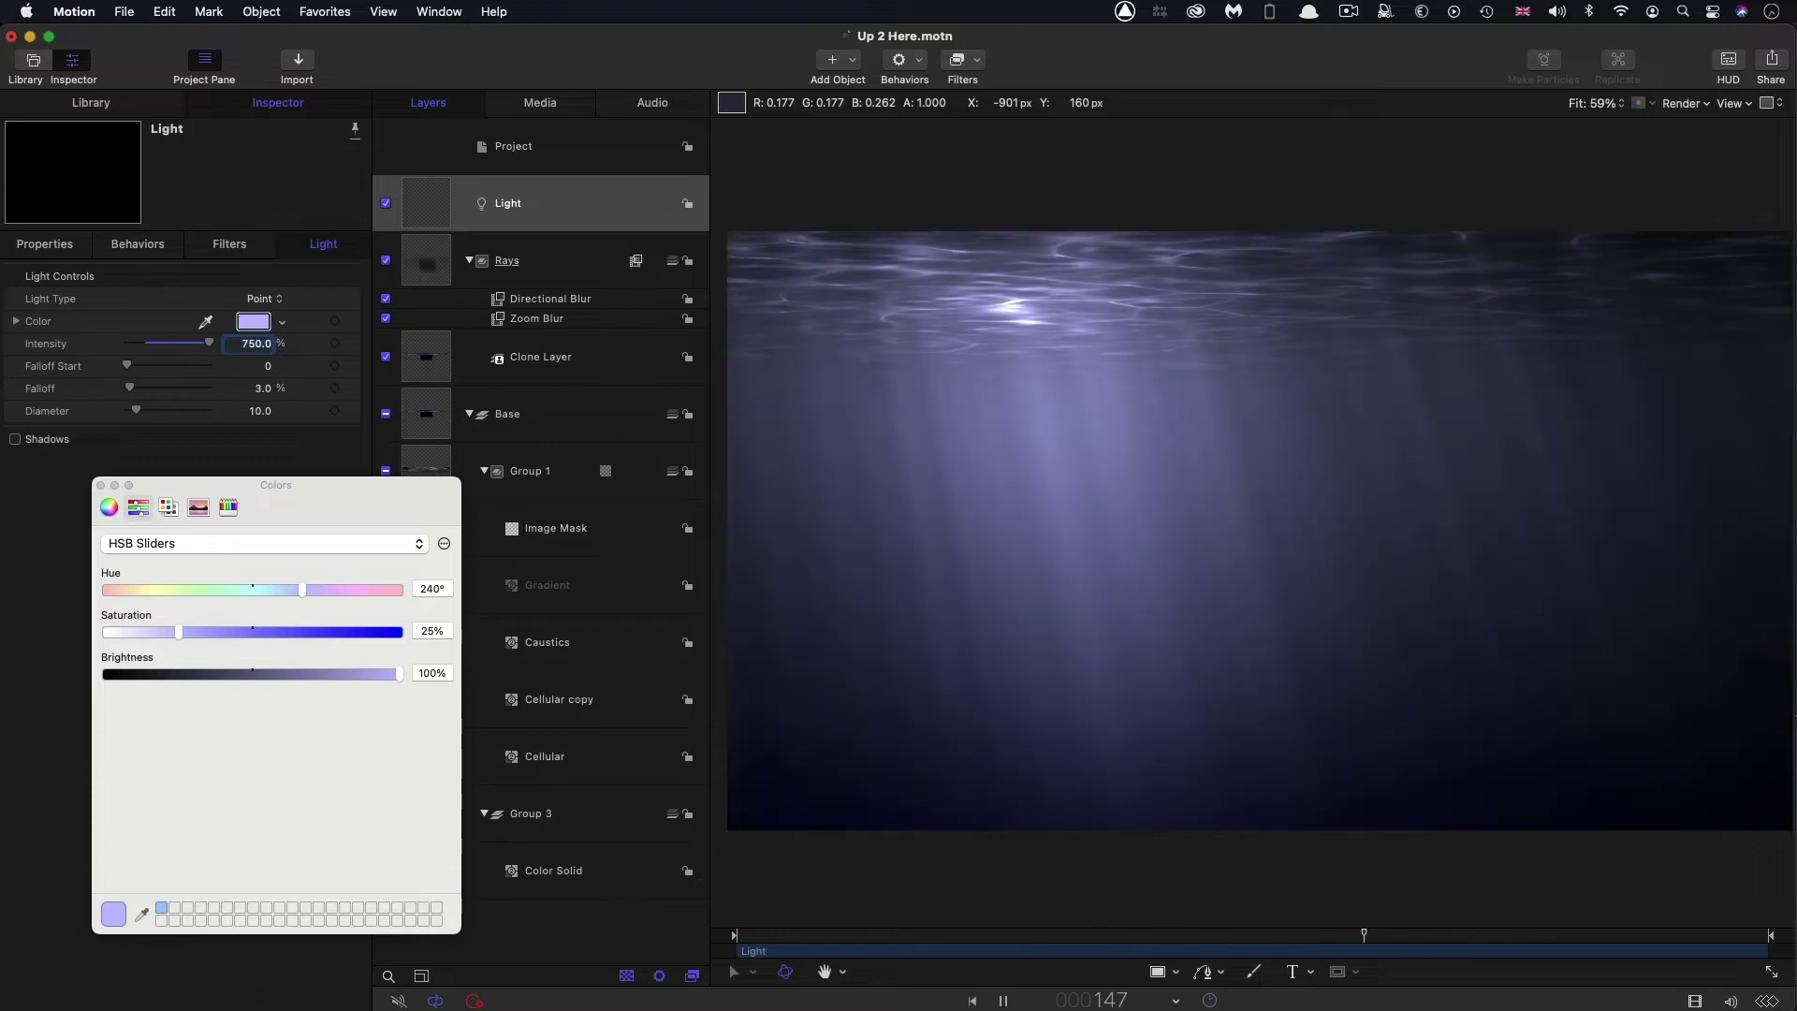
{"action": "type", "text": "1000"}
{"action": "key", "text": "Return"}
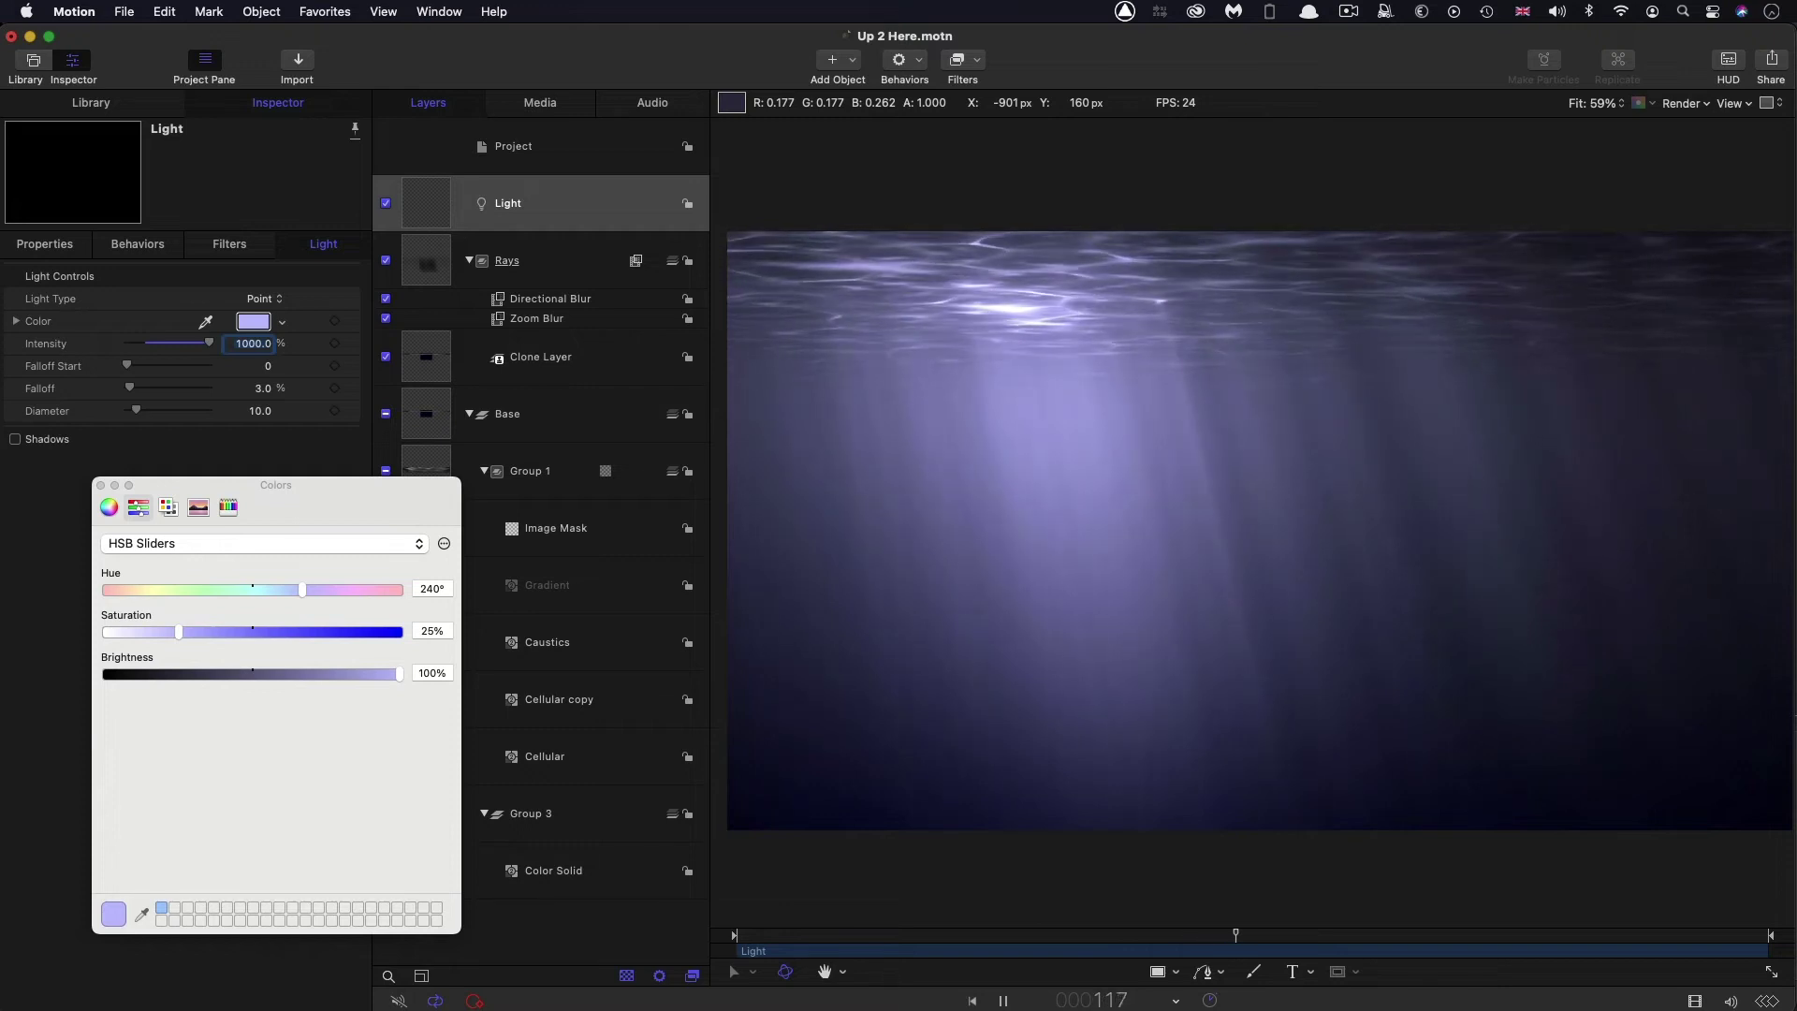
Set the Light's intensity to 500%
{"action": "type", "text": "500"}
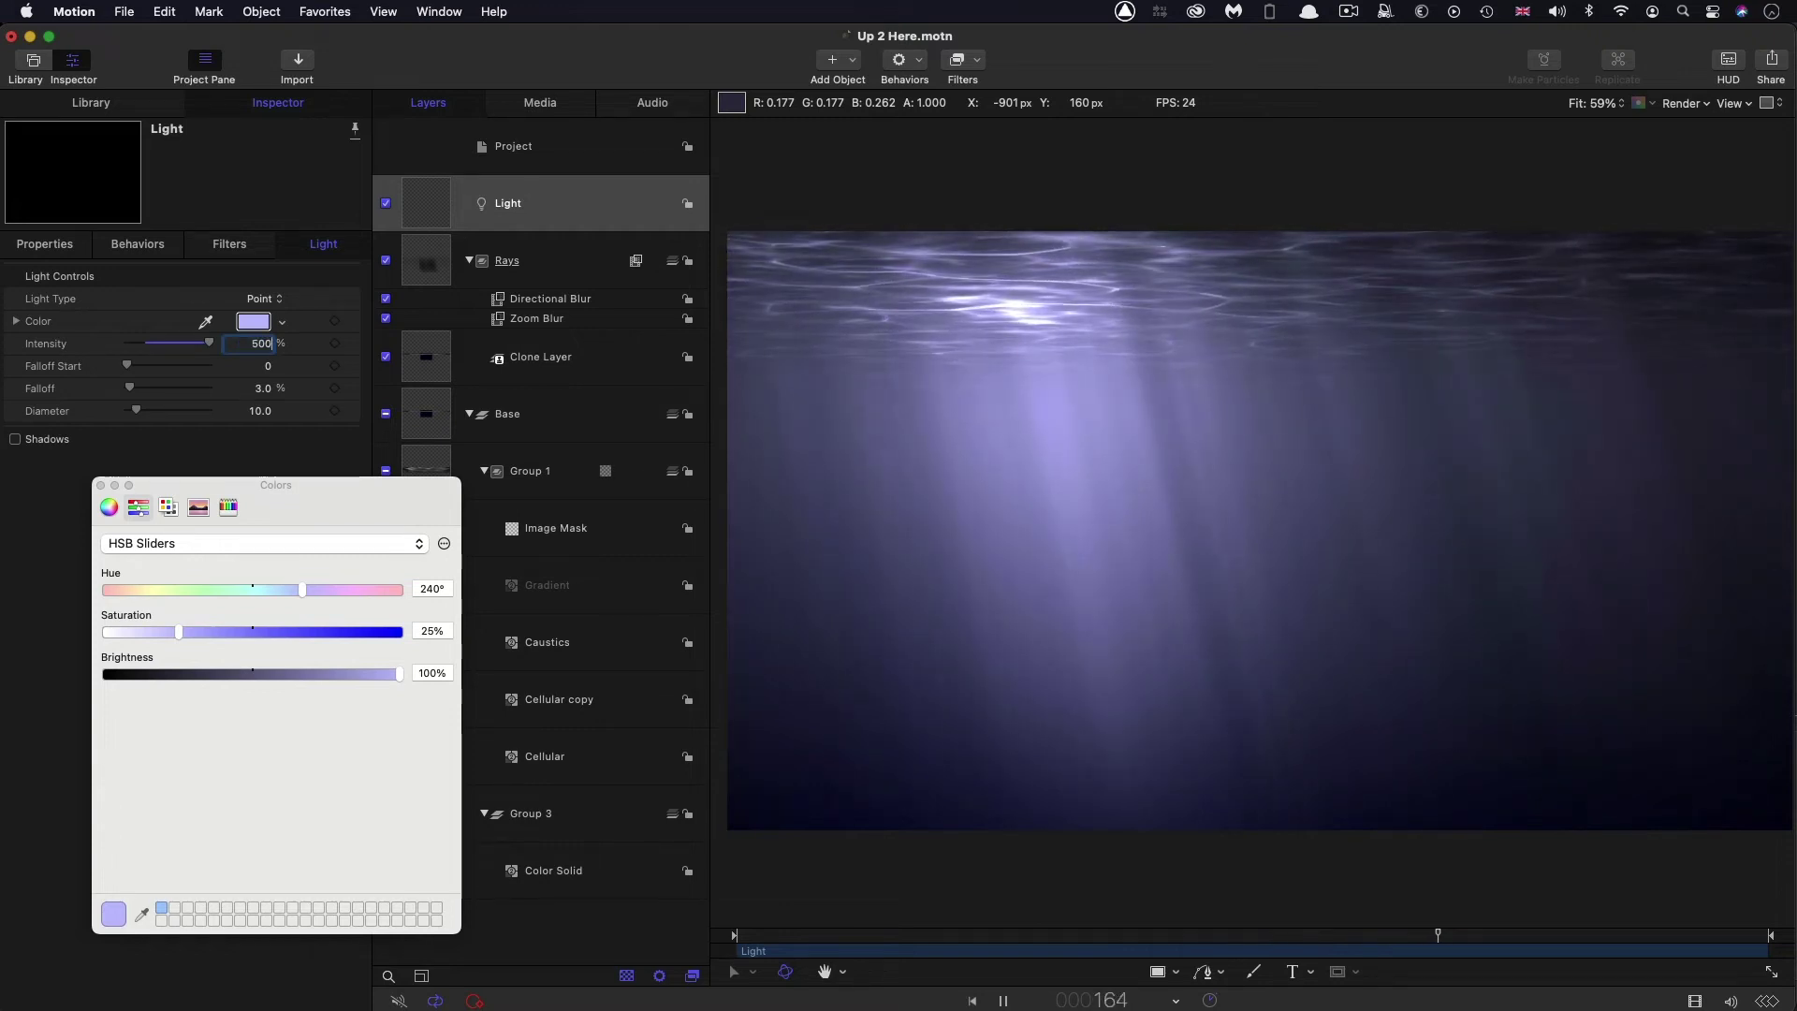
{"action": "key", "text": "Return"}
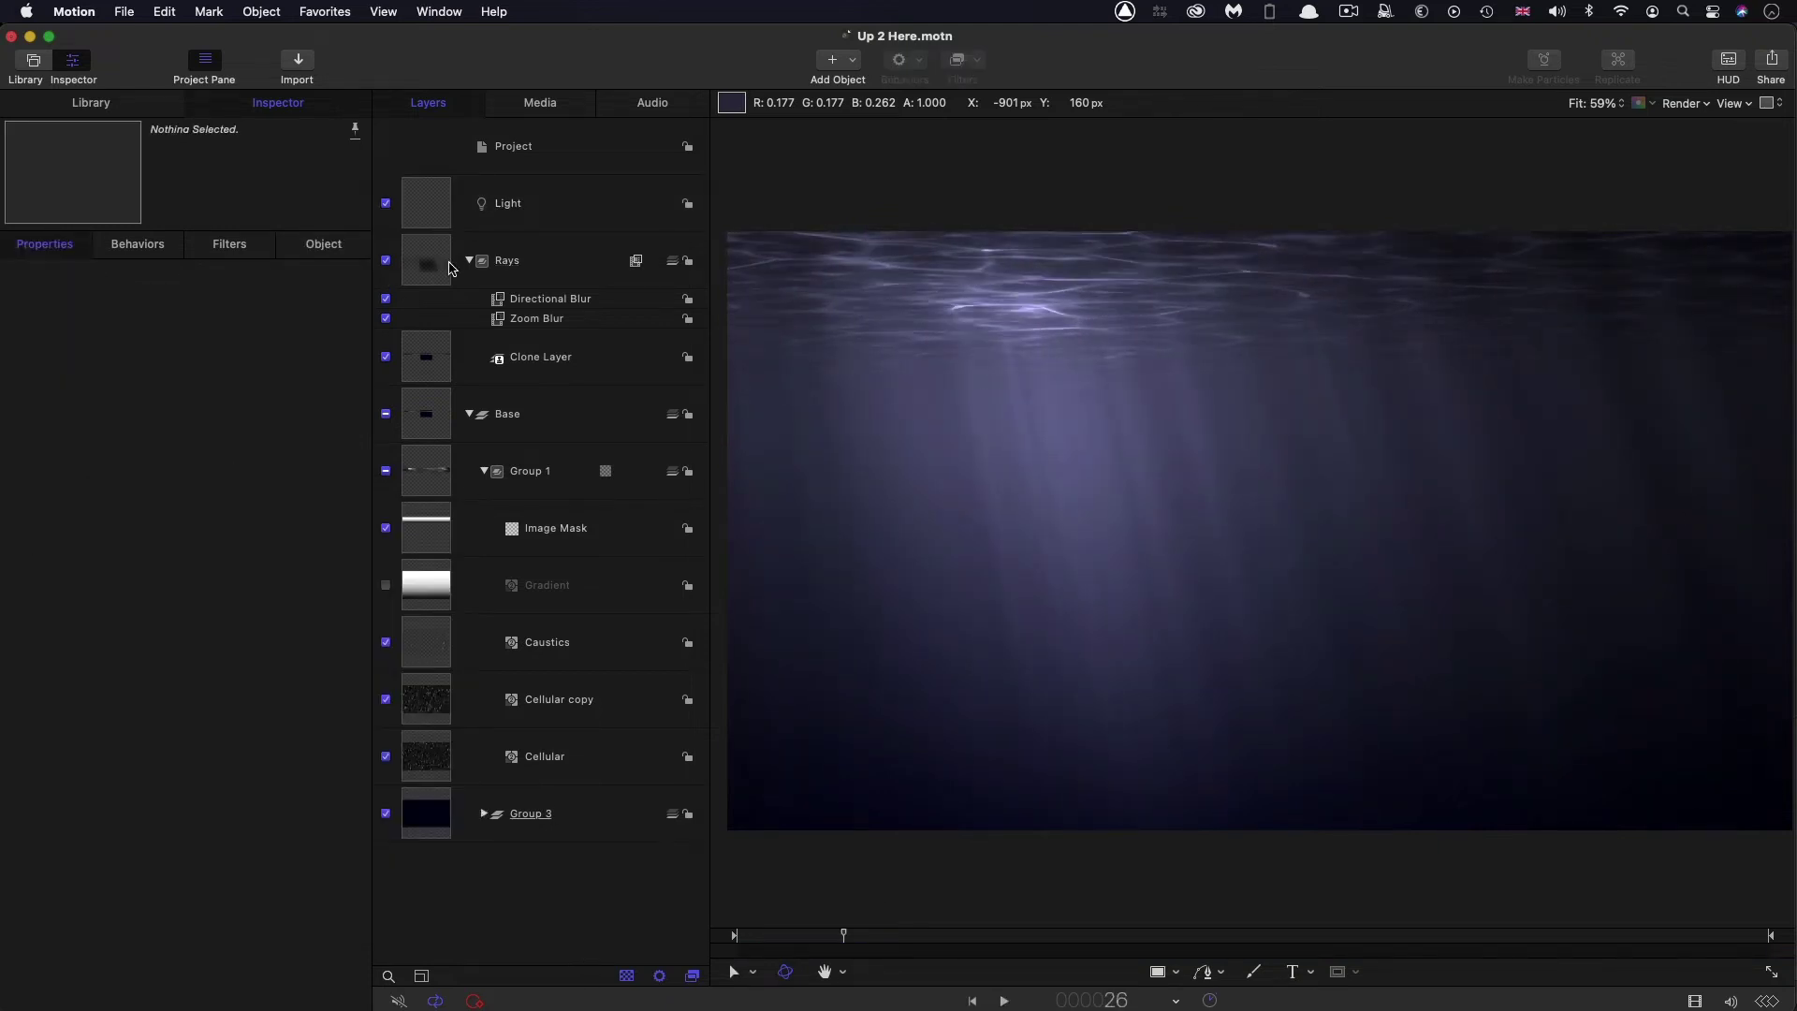
Collapse the Rays and Base groups, and create a new group named Text directly above Base
{"action": "left_click", "coordinate": [469, 261]}
{"action": "left_click", "coordinate": [469, 317]}
{"action": "left_click", "coordinate": [441, 331]}
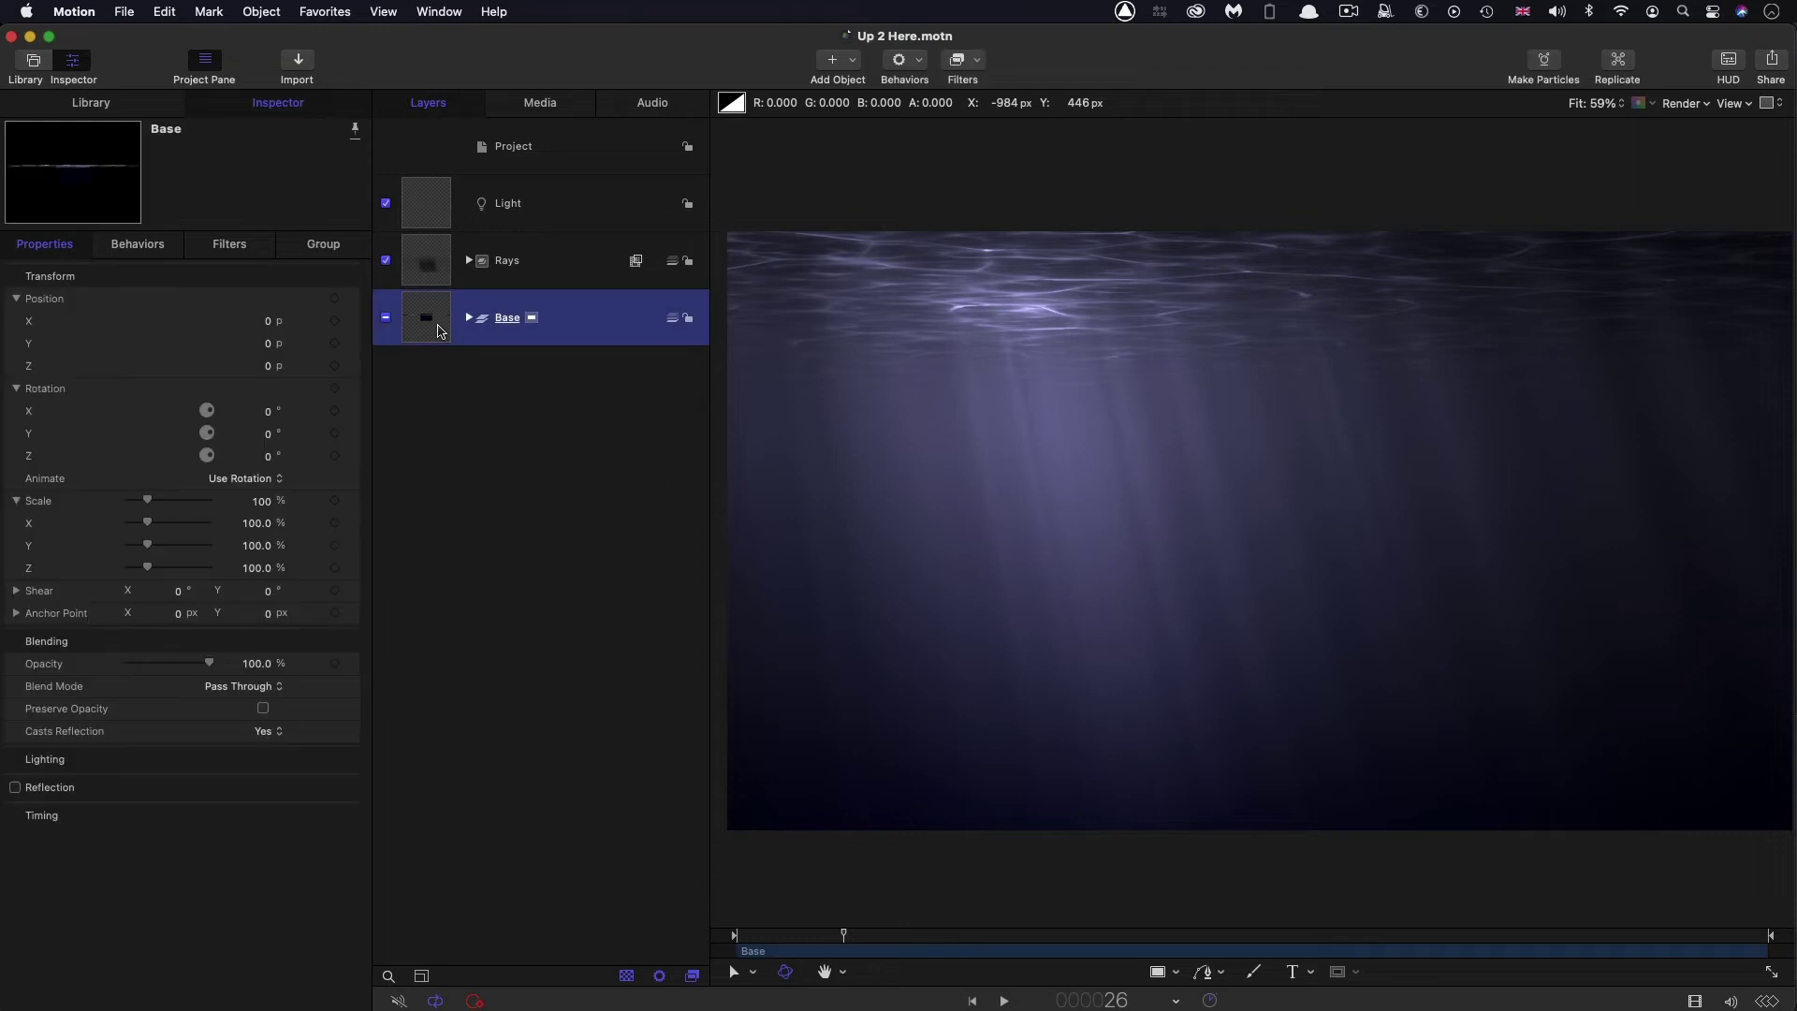
{"action": "left_click", "coordinate": [256, 10]}
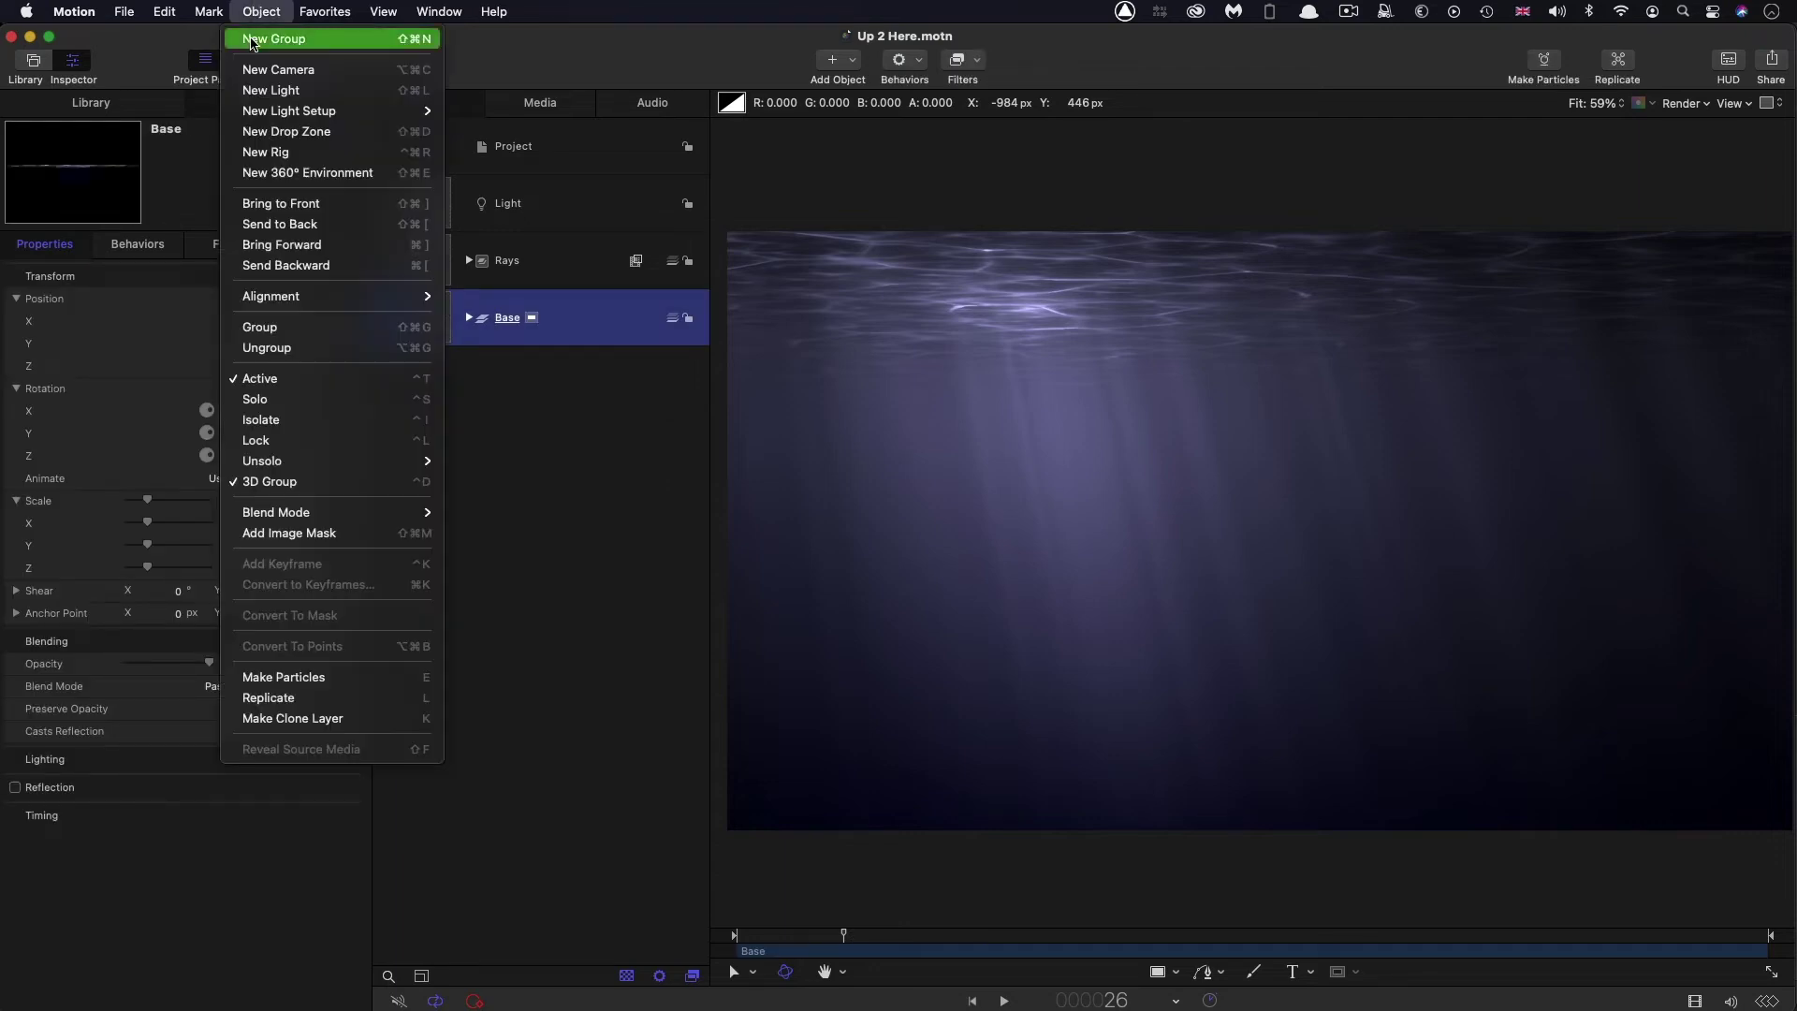
{"action": "left_click", "coordinate": [254, 40]}
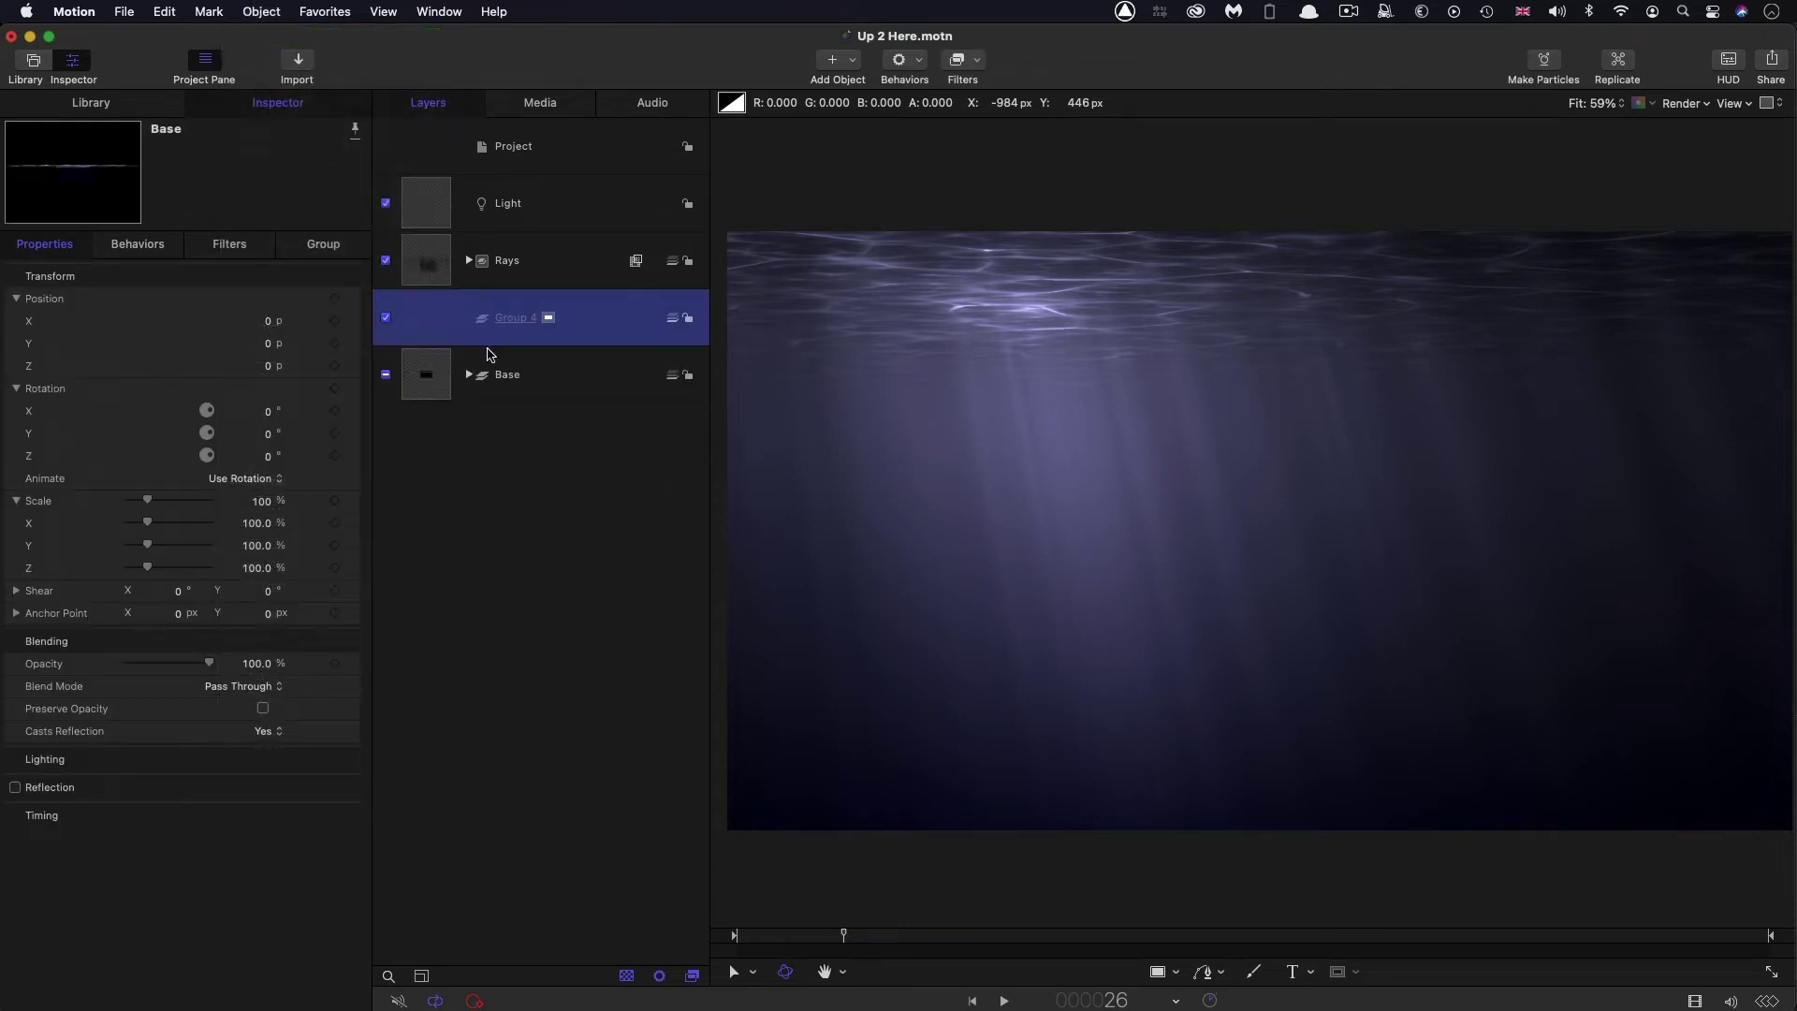
{"action": "double_click", "coordinate": [514, 322]}
{"action": "type", "text": "Text"}
{"action": "key", "text": "Return"}
Add the two-line title "WHAT LIES" / "BENEATH" to the Text group
{"action": "key", "text": "t"}
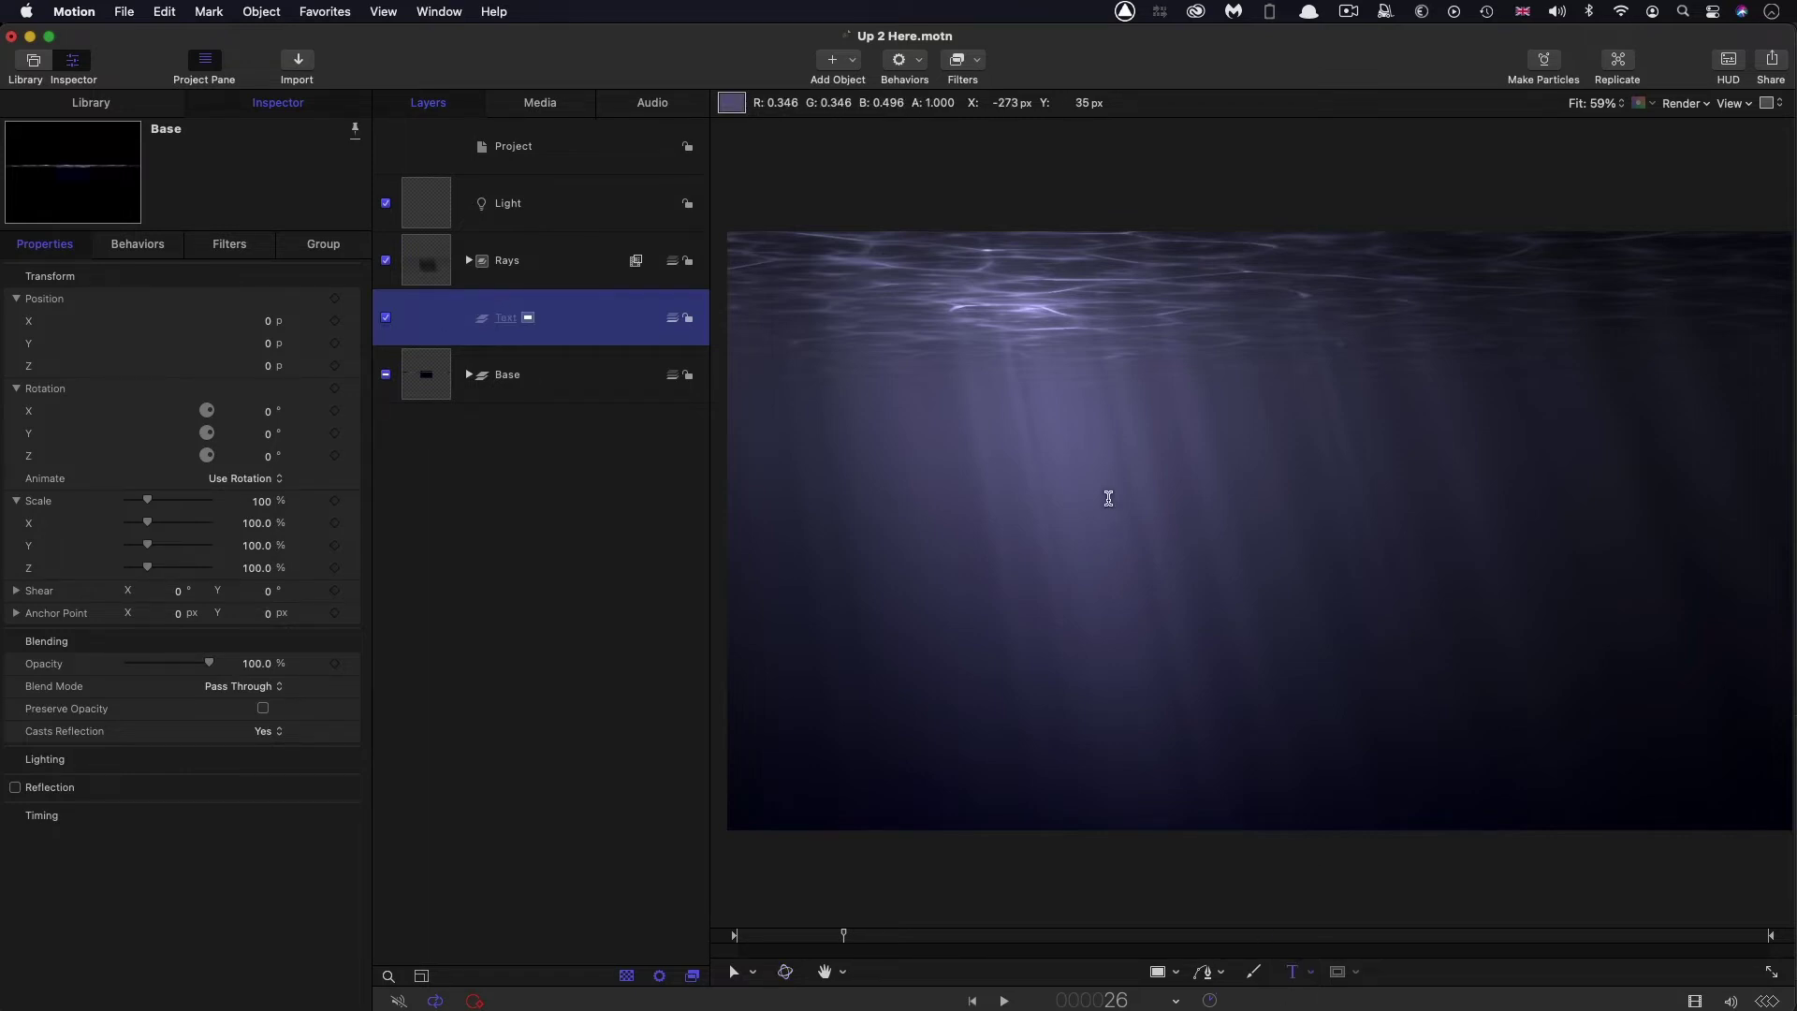
{"action": "left_click", "coordinate": [1239, 536]}
{"action": "type", "text": "WHAT LIES"}
{"action": "key", "text": "Return"}
{"action": "type", "text": "BENEATH"}
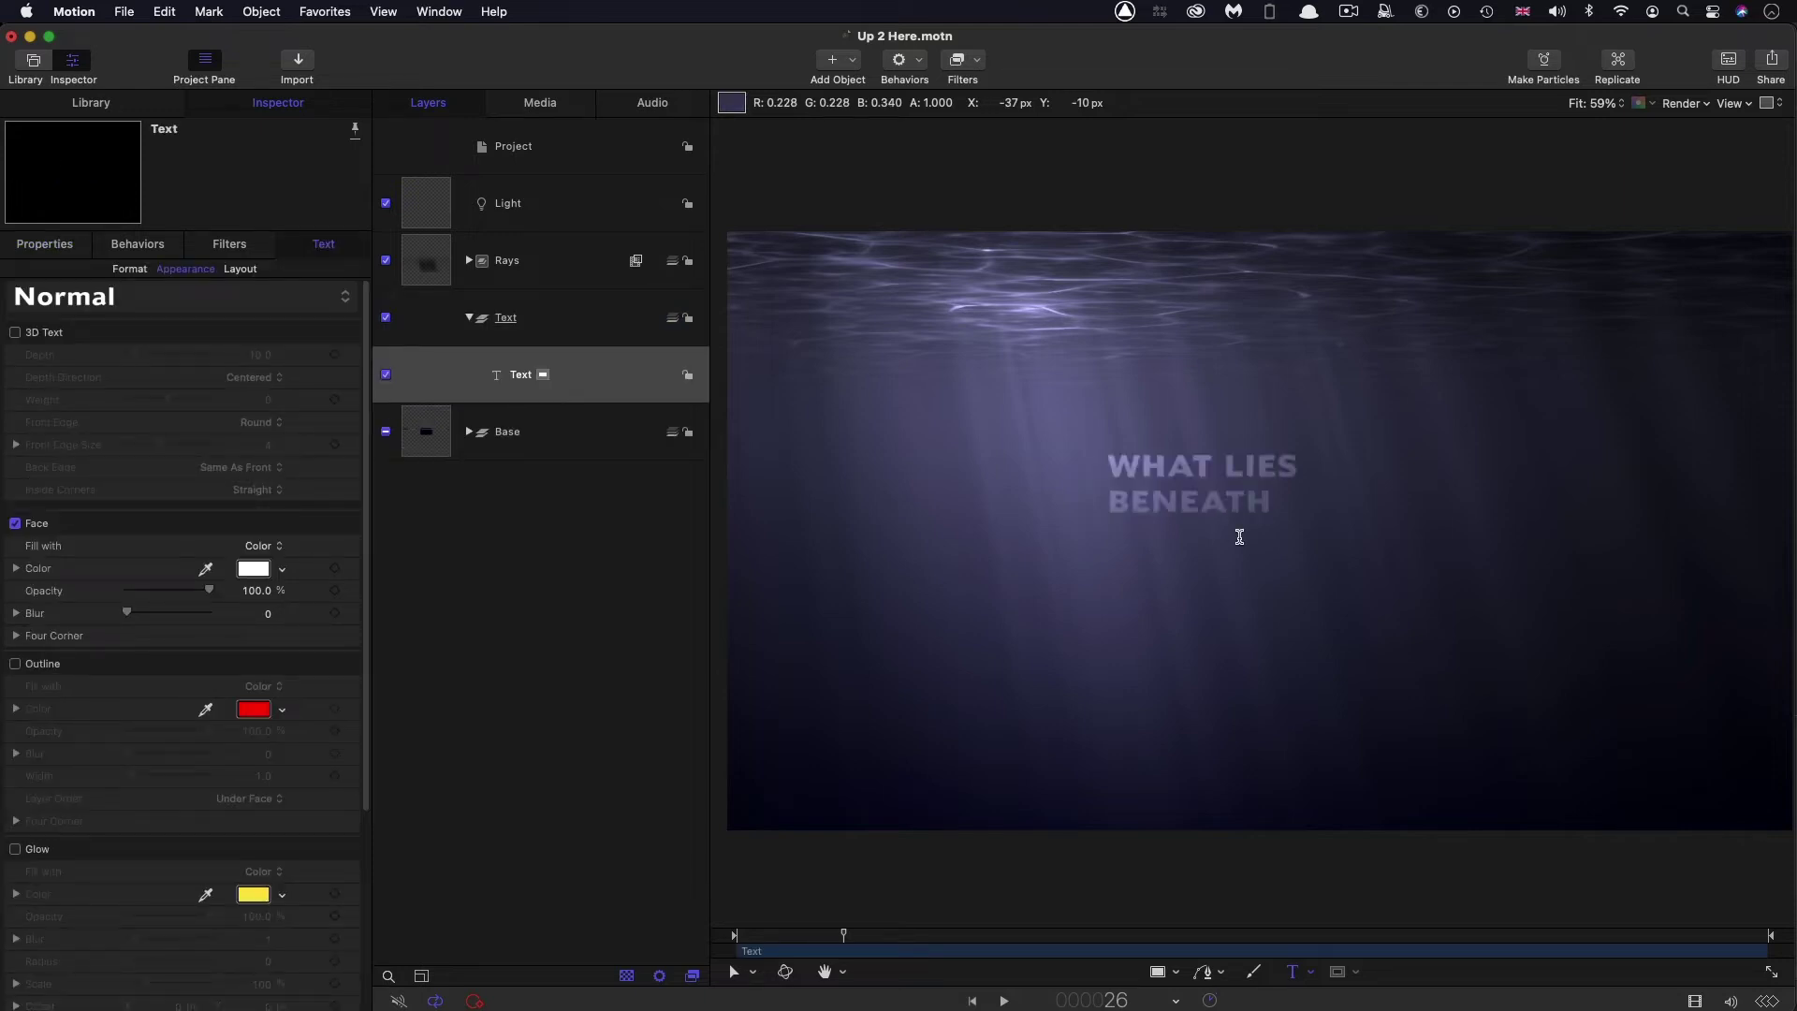
Make the whole title bold and centre-aligned, and reset its transform so it sits at position 0, 0, 0
{"action": "left_click", "coordinate": [128, 270]}
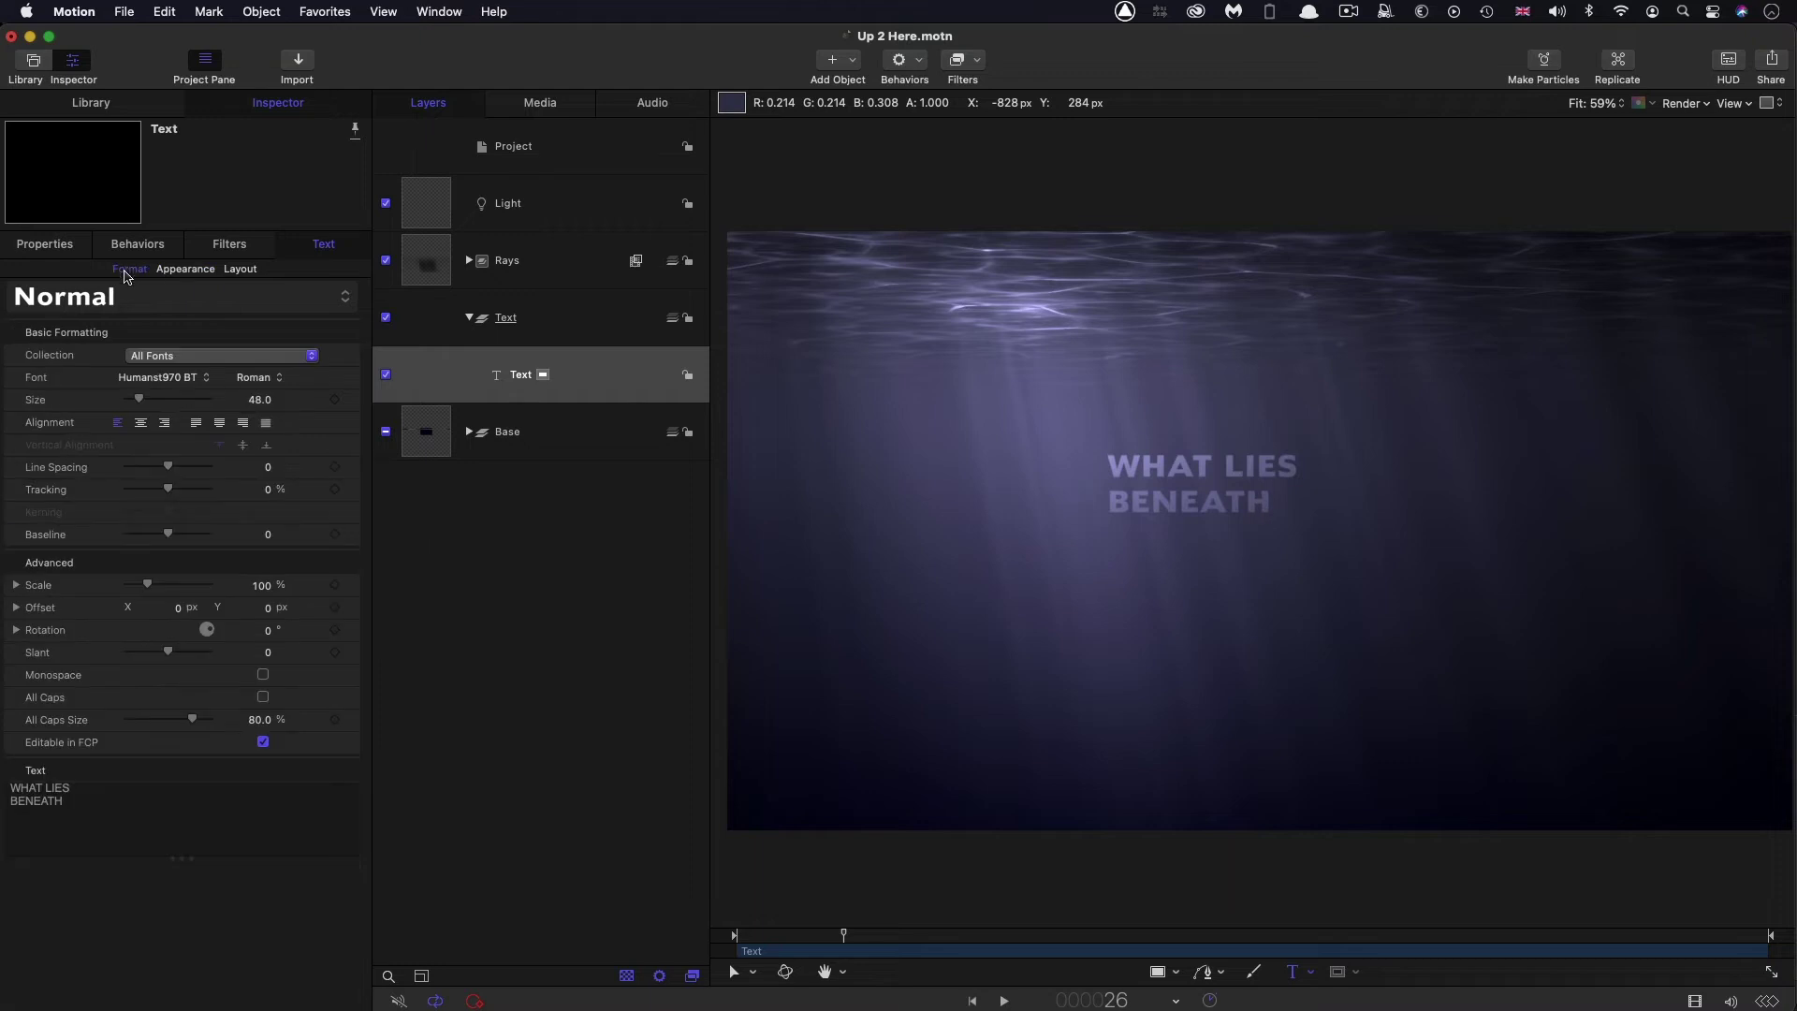
{"action": "left_click_drag", "start_coordinate": [106, 800], "coordinate": [6, 788]}
{"action": "key", "text": "super+b"}
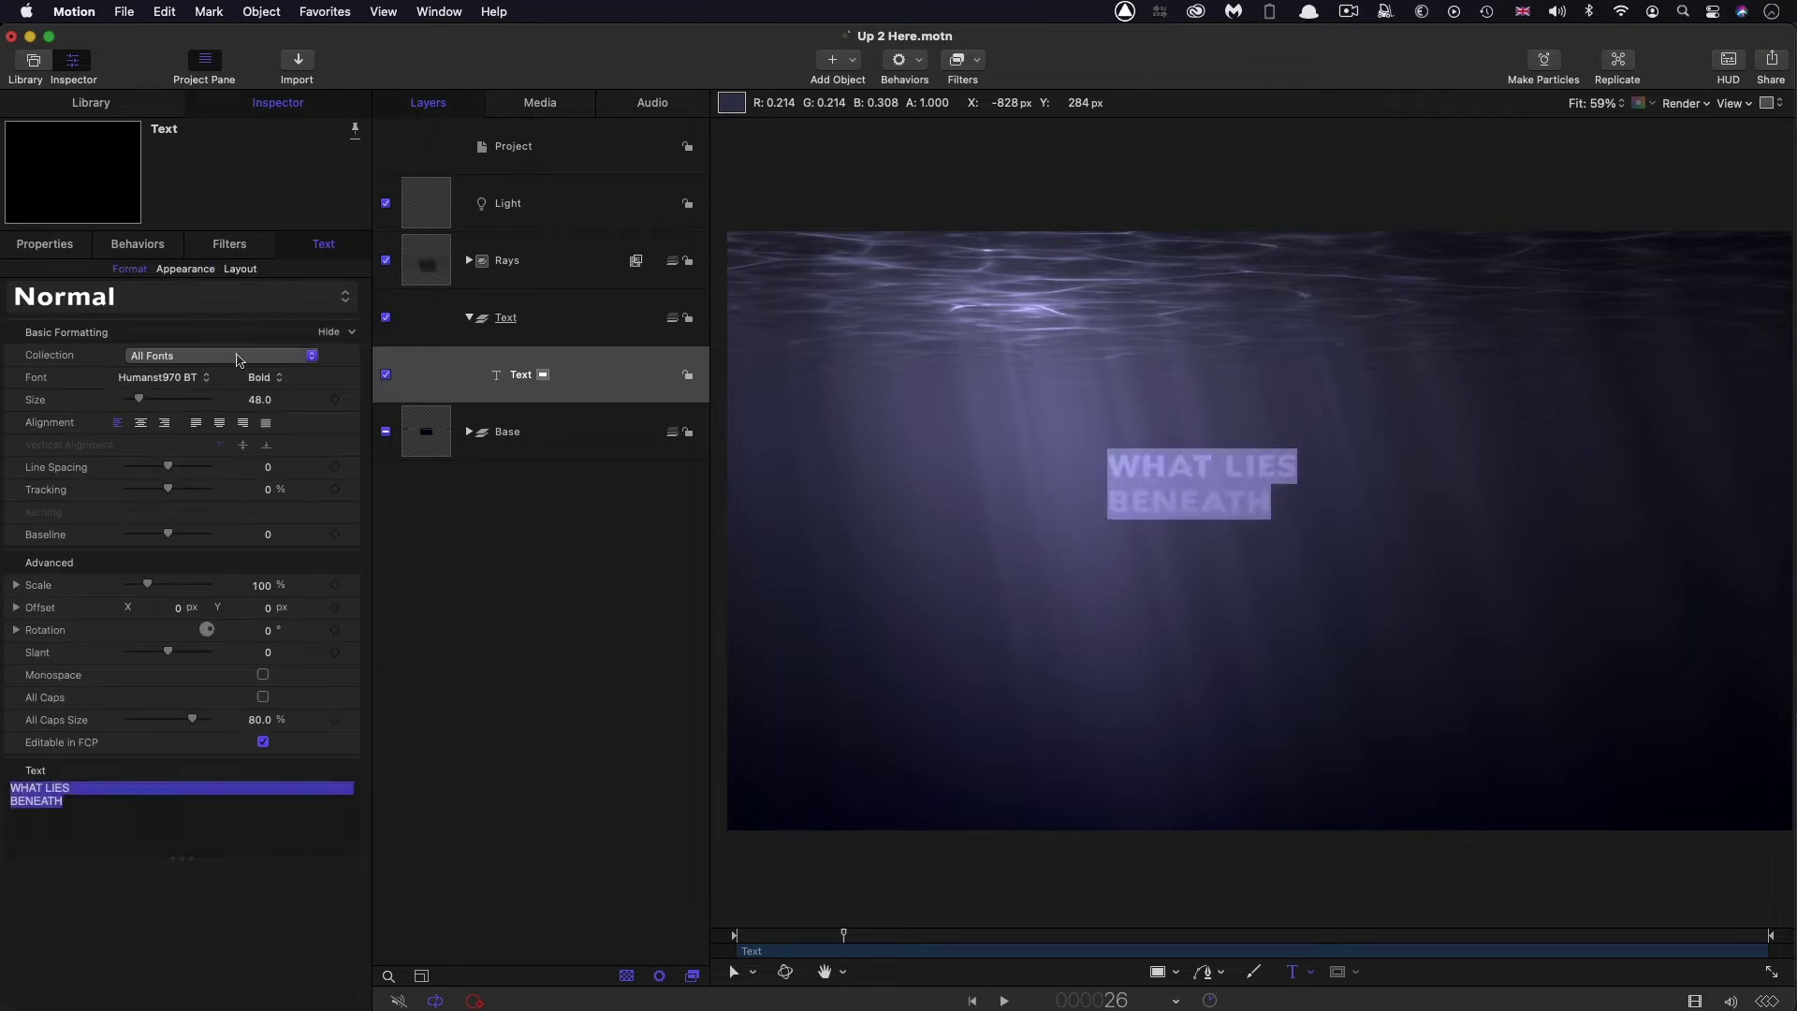
{"action": "left_click", "coordinate": [141, 423]}
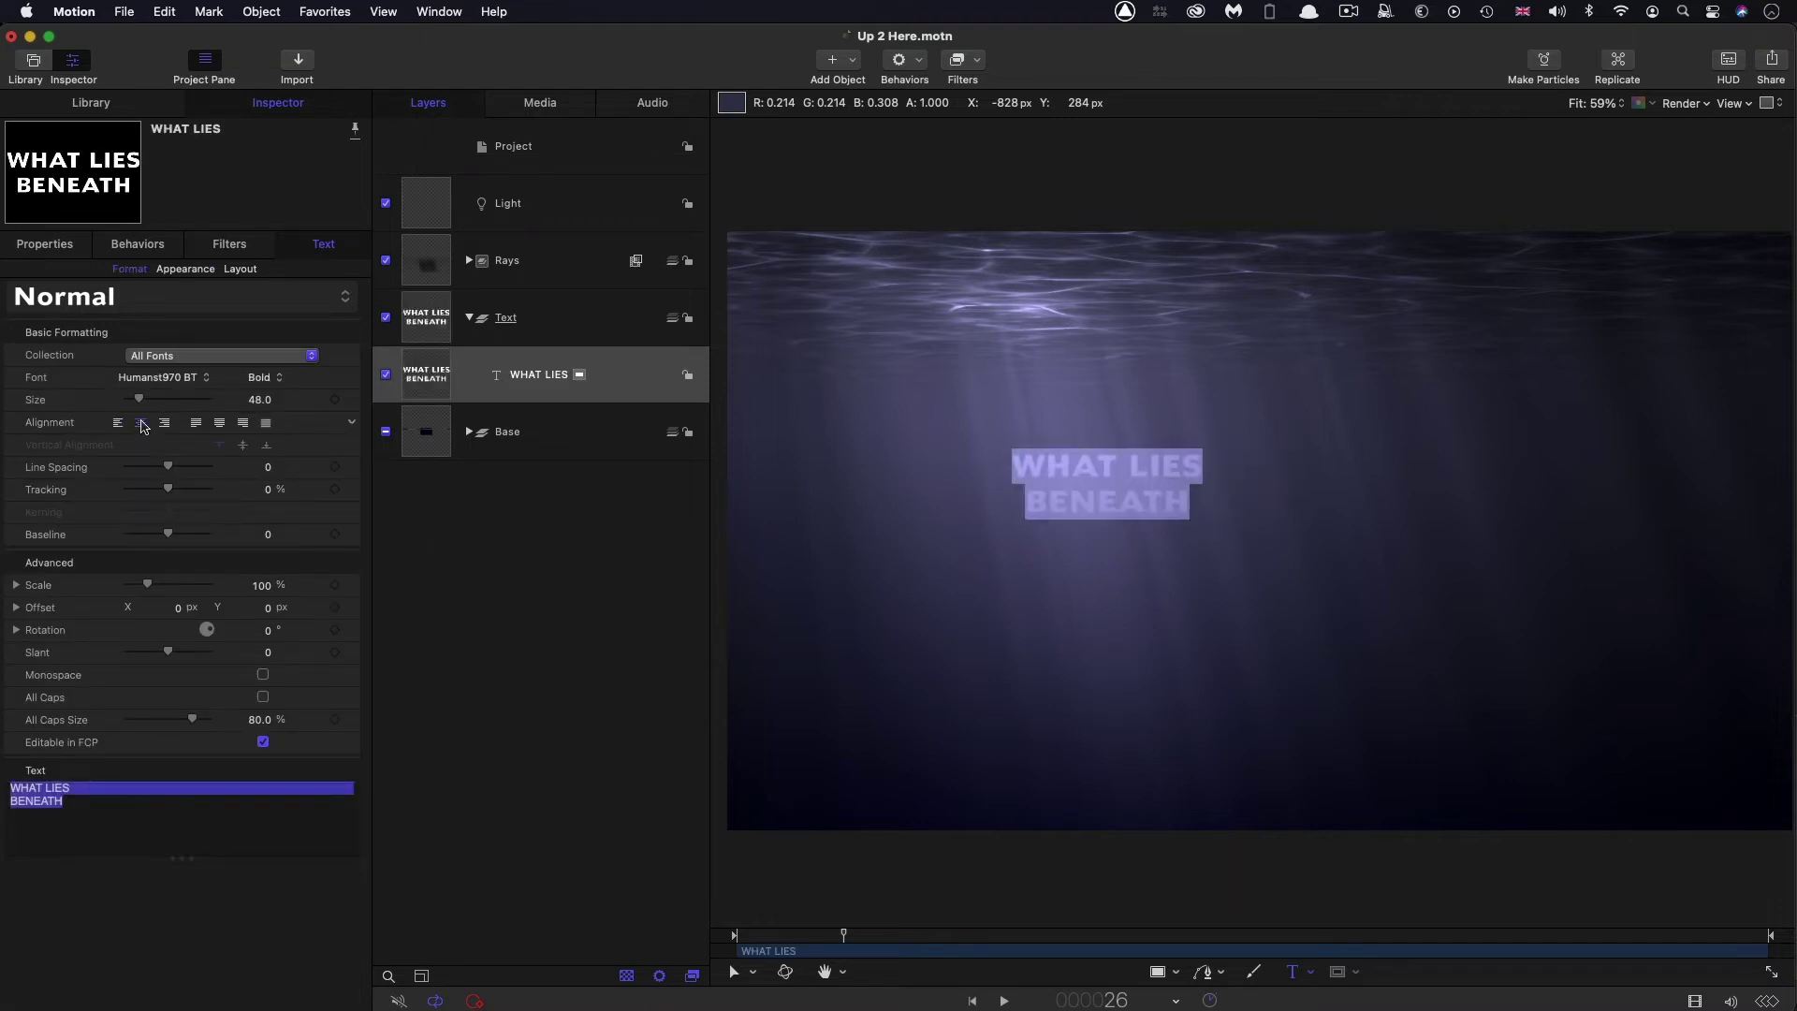
{"action": "left_click", "coordinate": [45, 244]}
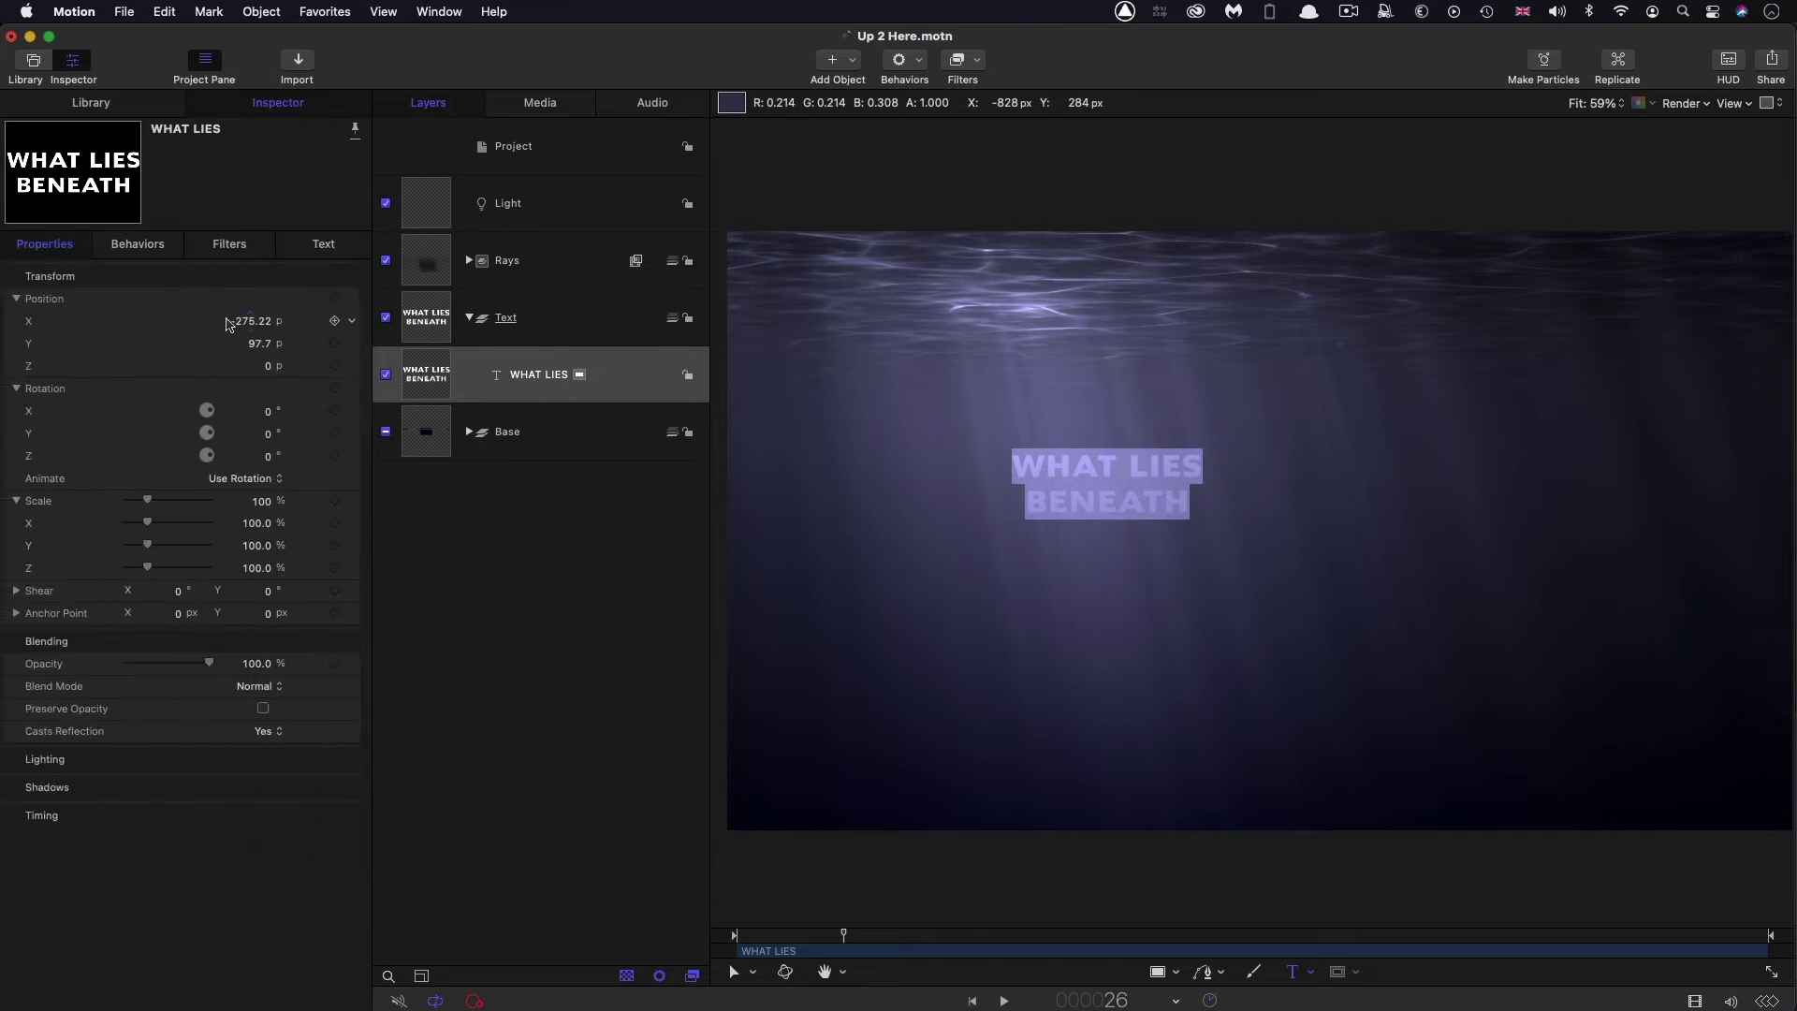
{"action": "right_click", "coordinate": [165, 277]}
{"action": "left_click", "coordinate": [230, 285]}
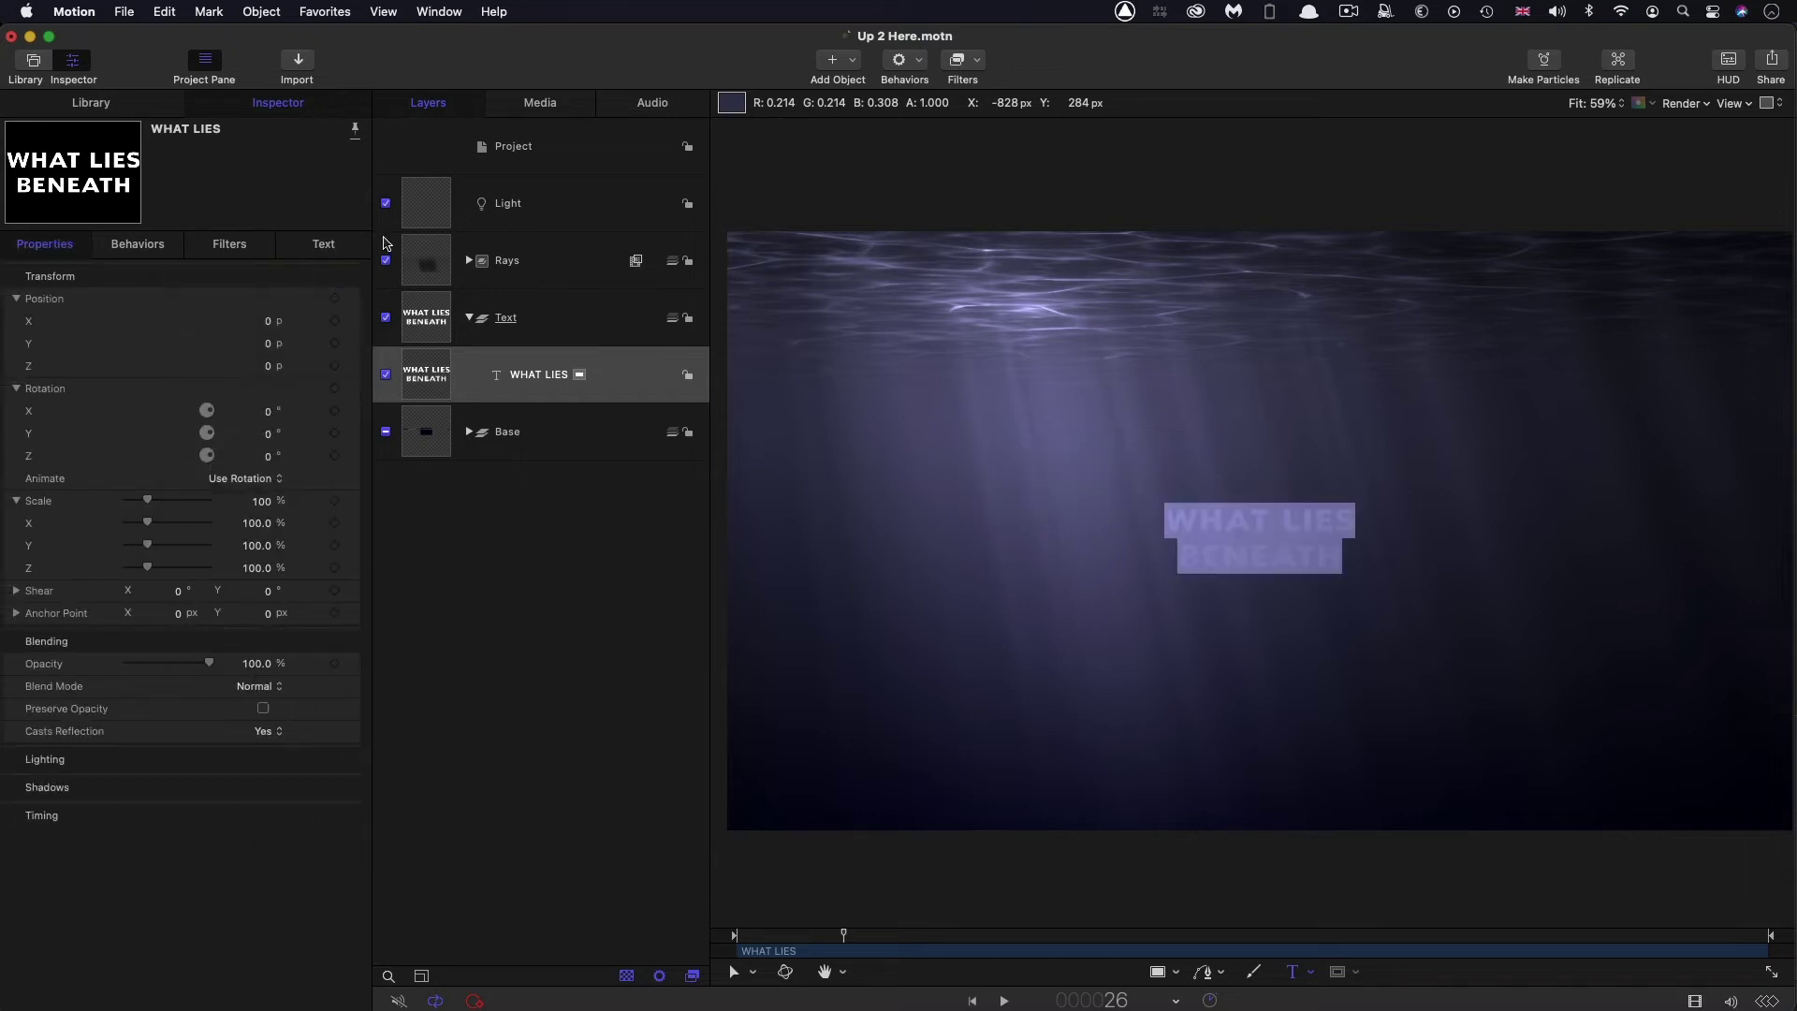
Set the title's size to 187, line spacing to about -78.5 and tracking to about -7.51%, and return to the Transform tool
{"action": "left_click", "coordinate": [327, 245]}
{"action": "left_click_drag", "start_coordinate": [259, 400], "coordinate": [352, 399]}
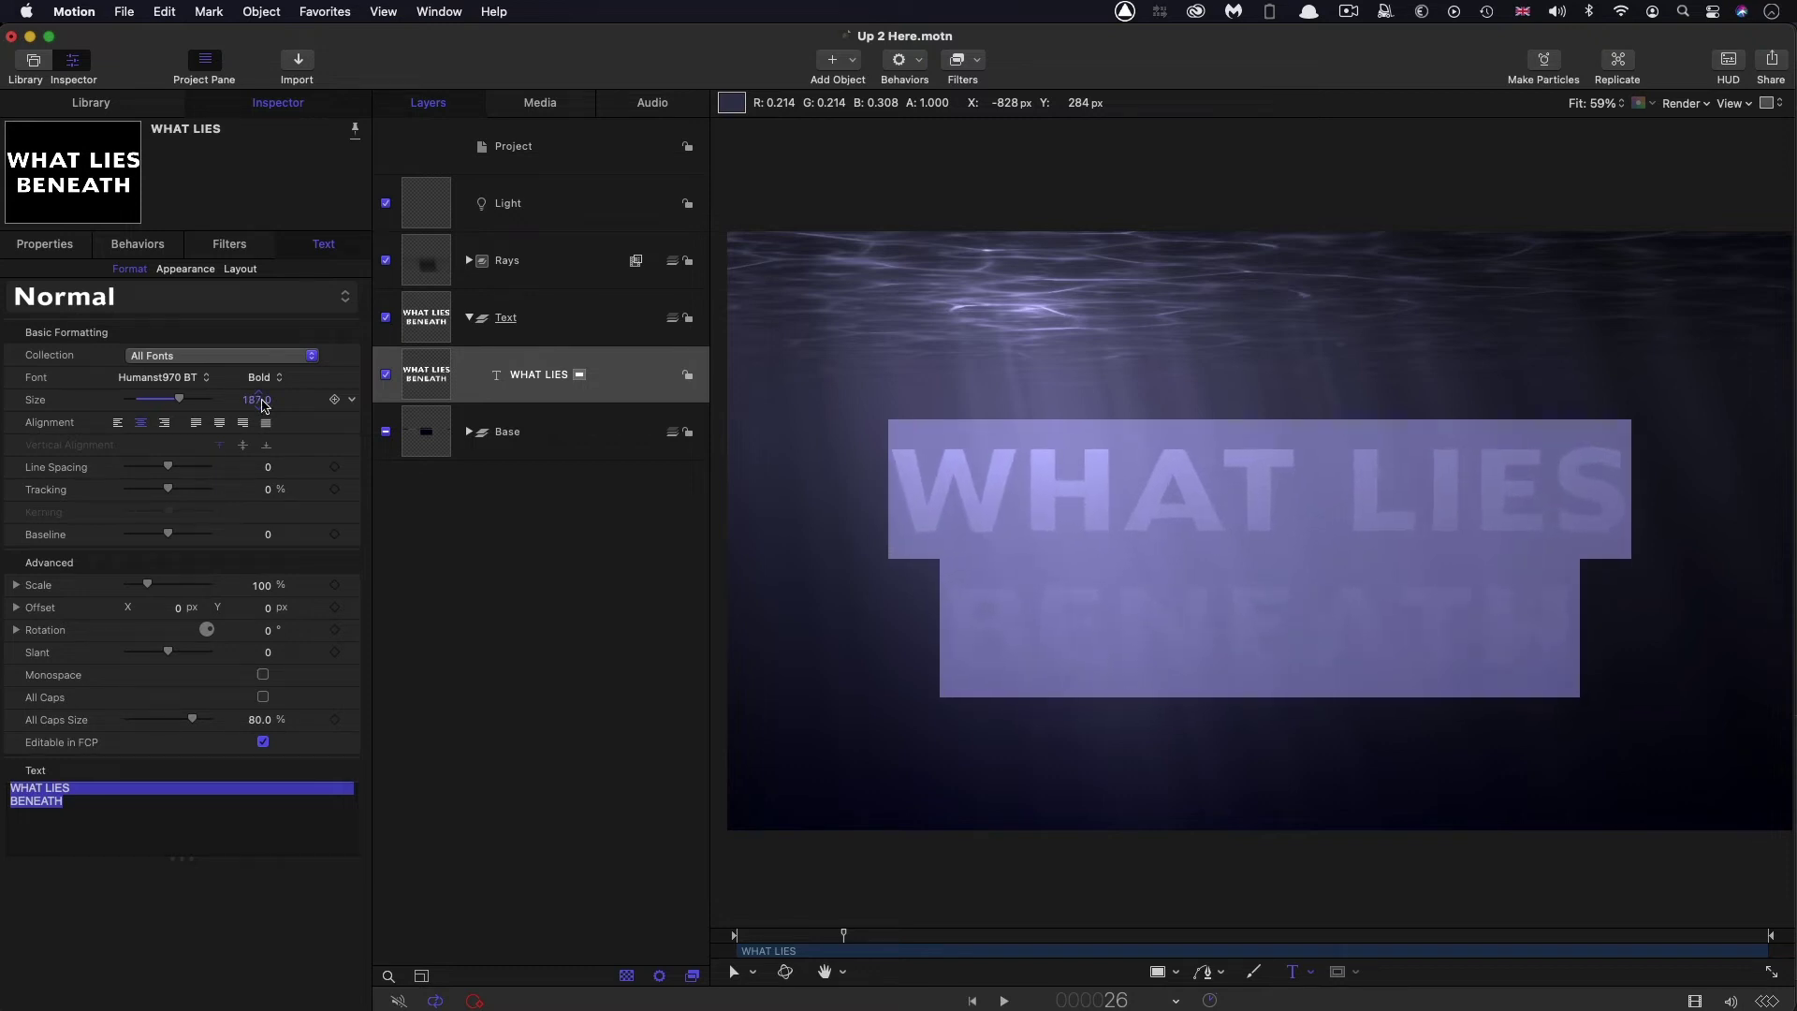
{"action": "mouse_move", "coordinate": [271, 472]}
{"action": "left_mouse_down"}
{"action": "mouse_move", "coordinate": [234, 472]}
{"action": "mouse_move", "coordinate": [269, 472]}
{"action": "mouse_move", "coordinate": [265, 493]}
{"action": "left_mouse_up"}
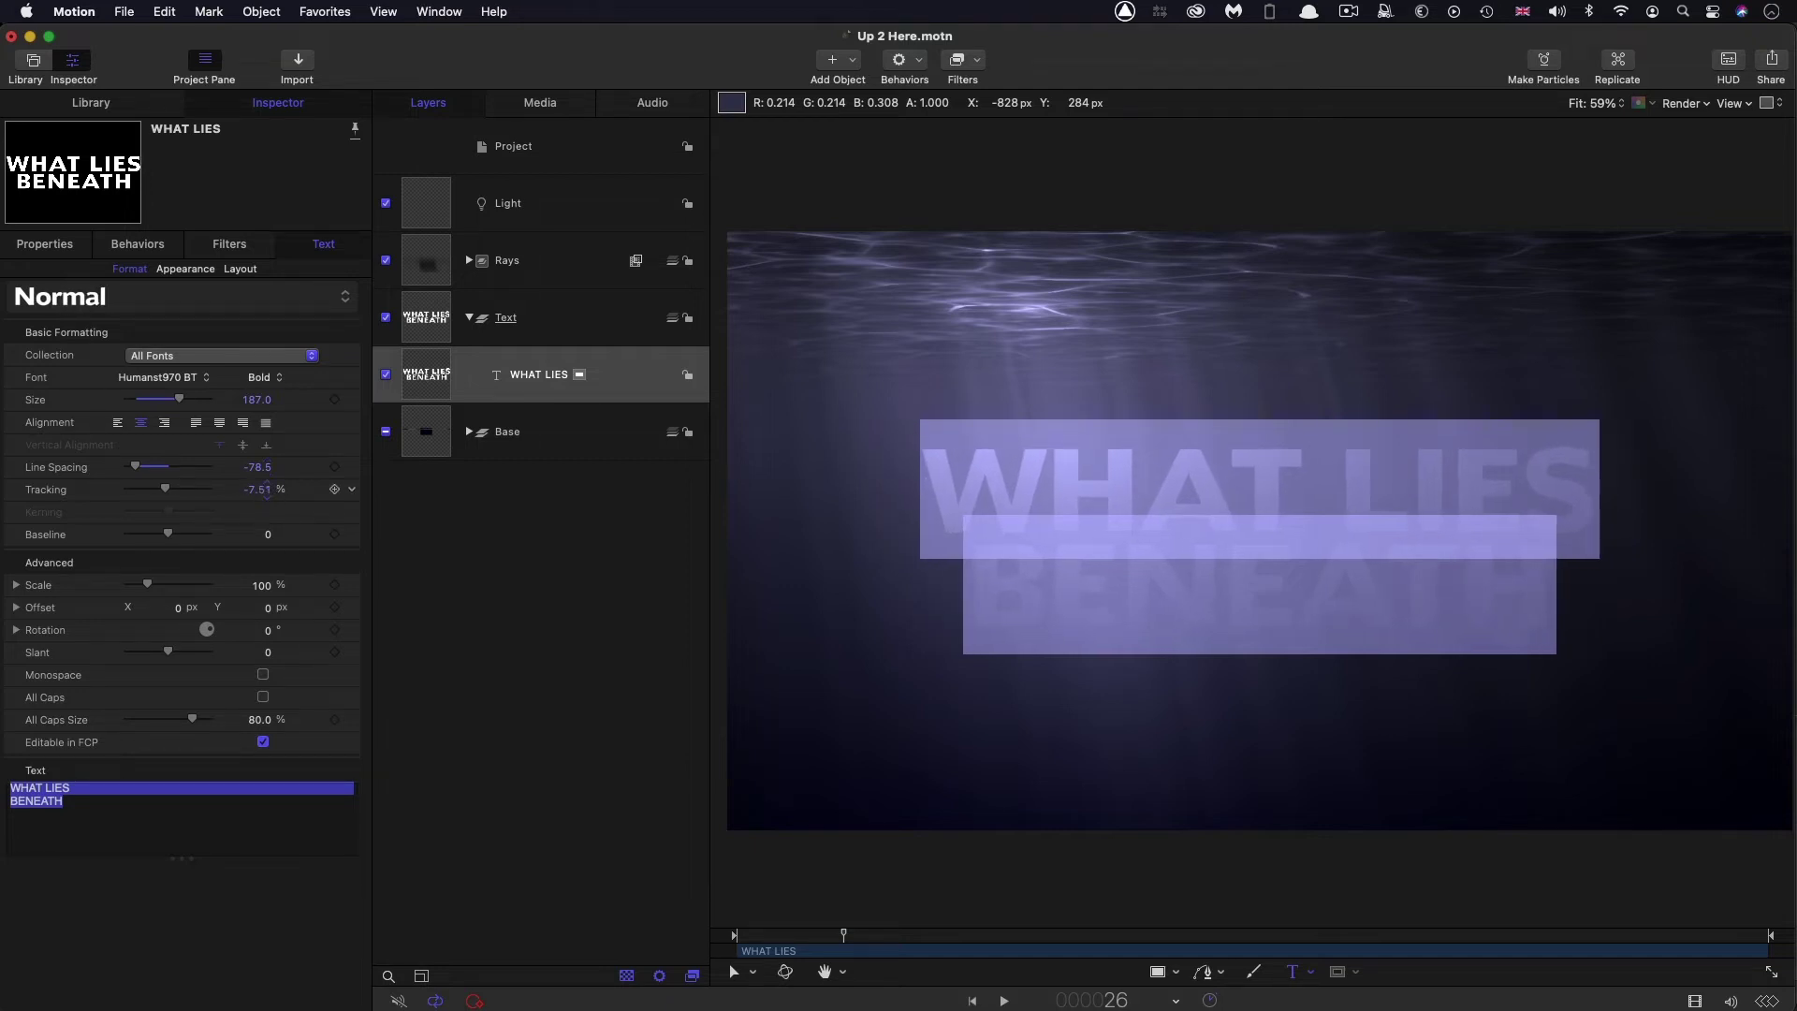
{"action": "left_click", "coordinate": [301, 943]}
{"action": "left_click", "coordinate": [528, 773]}
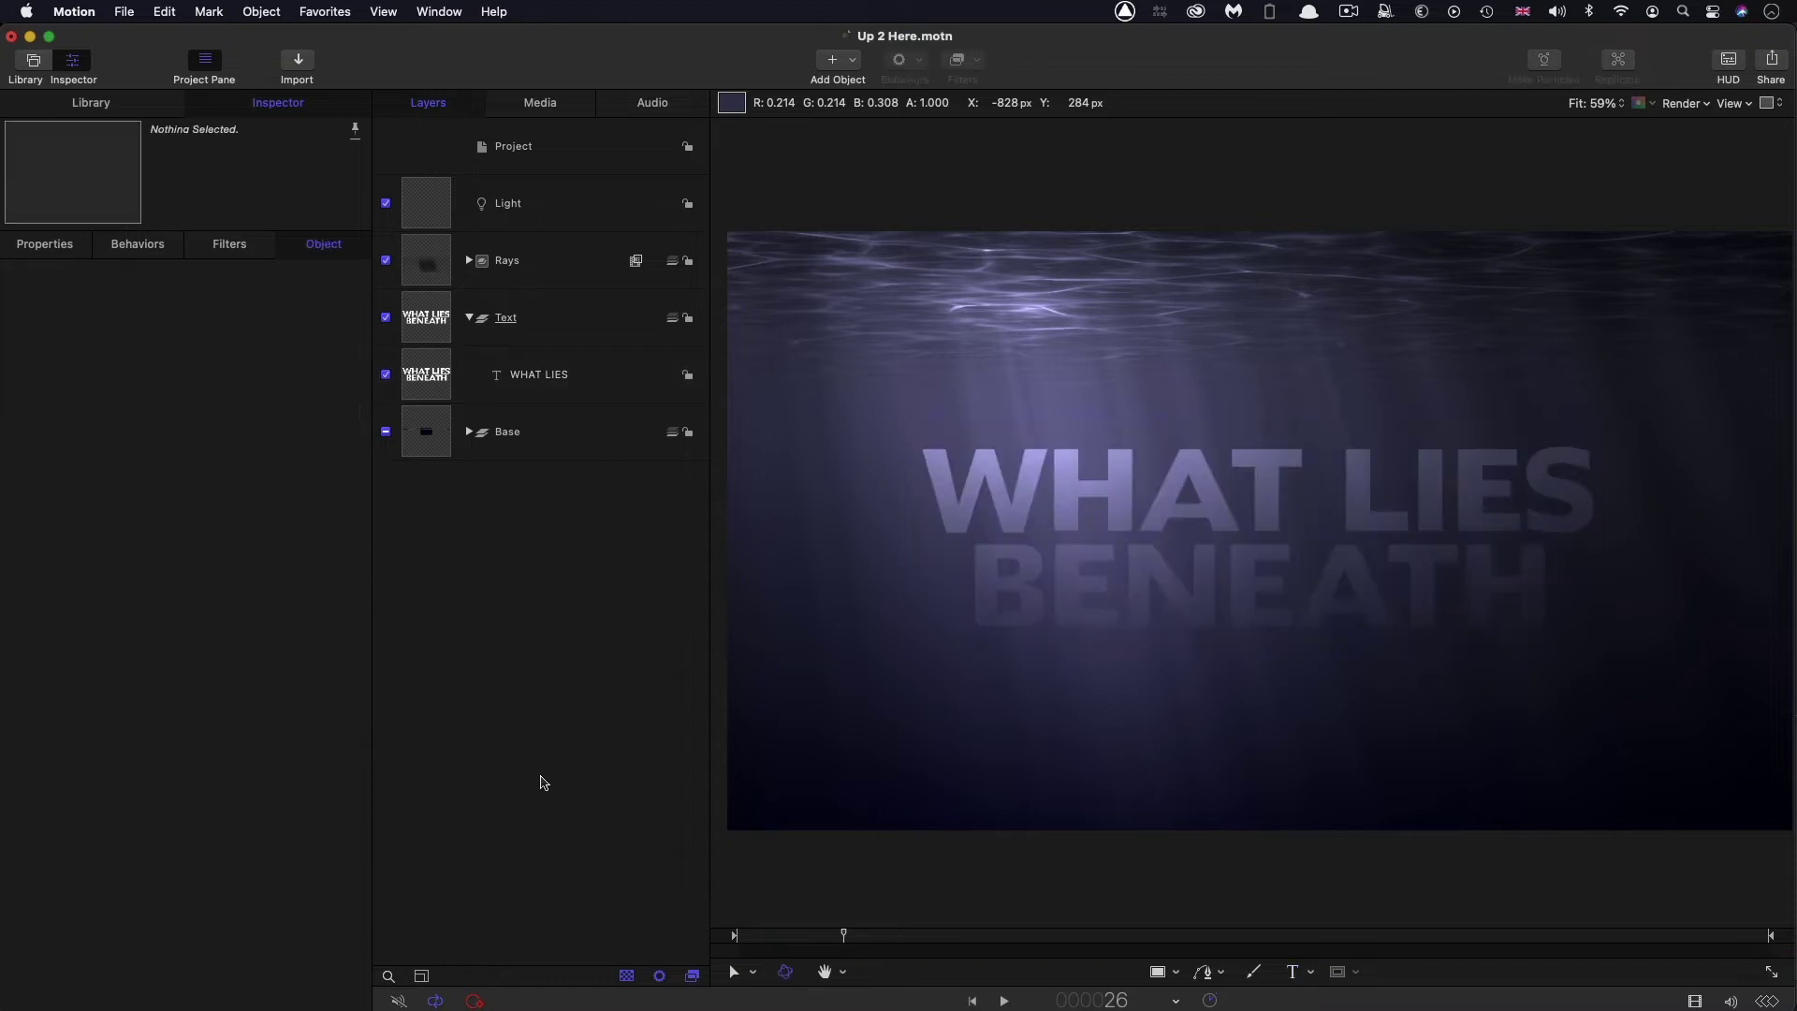
{"action": "left_click", "coordinate": [748, 972]}
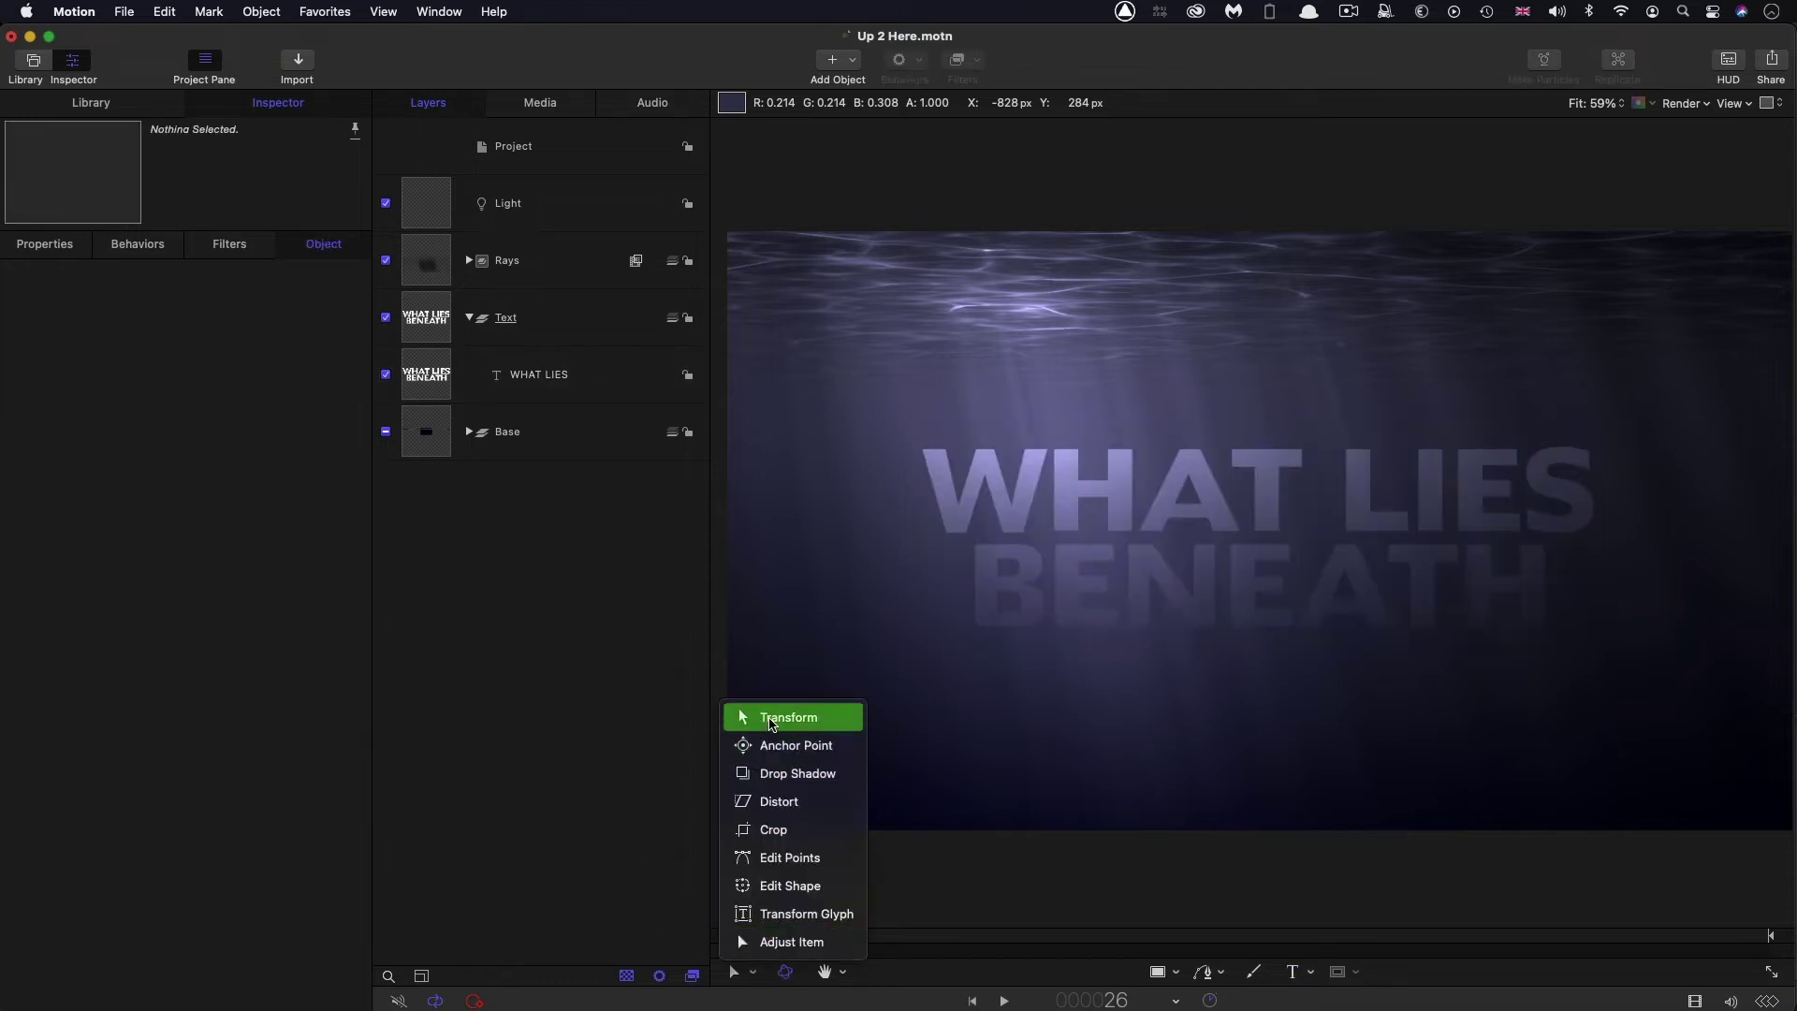
{"action": "left_click", "coordinate": [770, 723]}
Preview the animation with the title from near the beginning of the timeline
{"action": "left_click_drag", "start_coordinate": [842, 935], "coordinate": [750, 935]}
{"action": "key", "text": "space"}
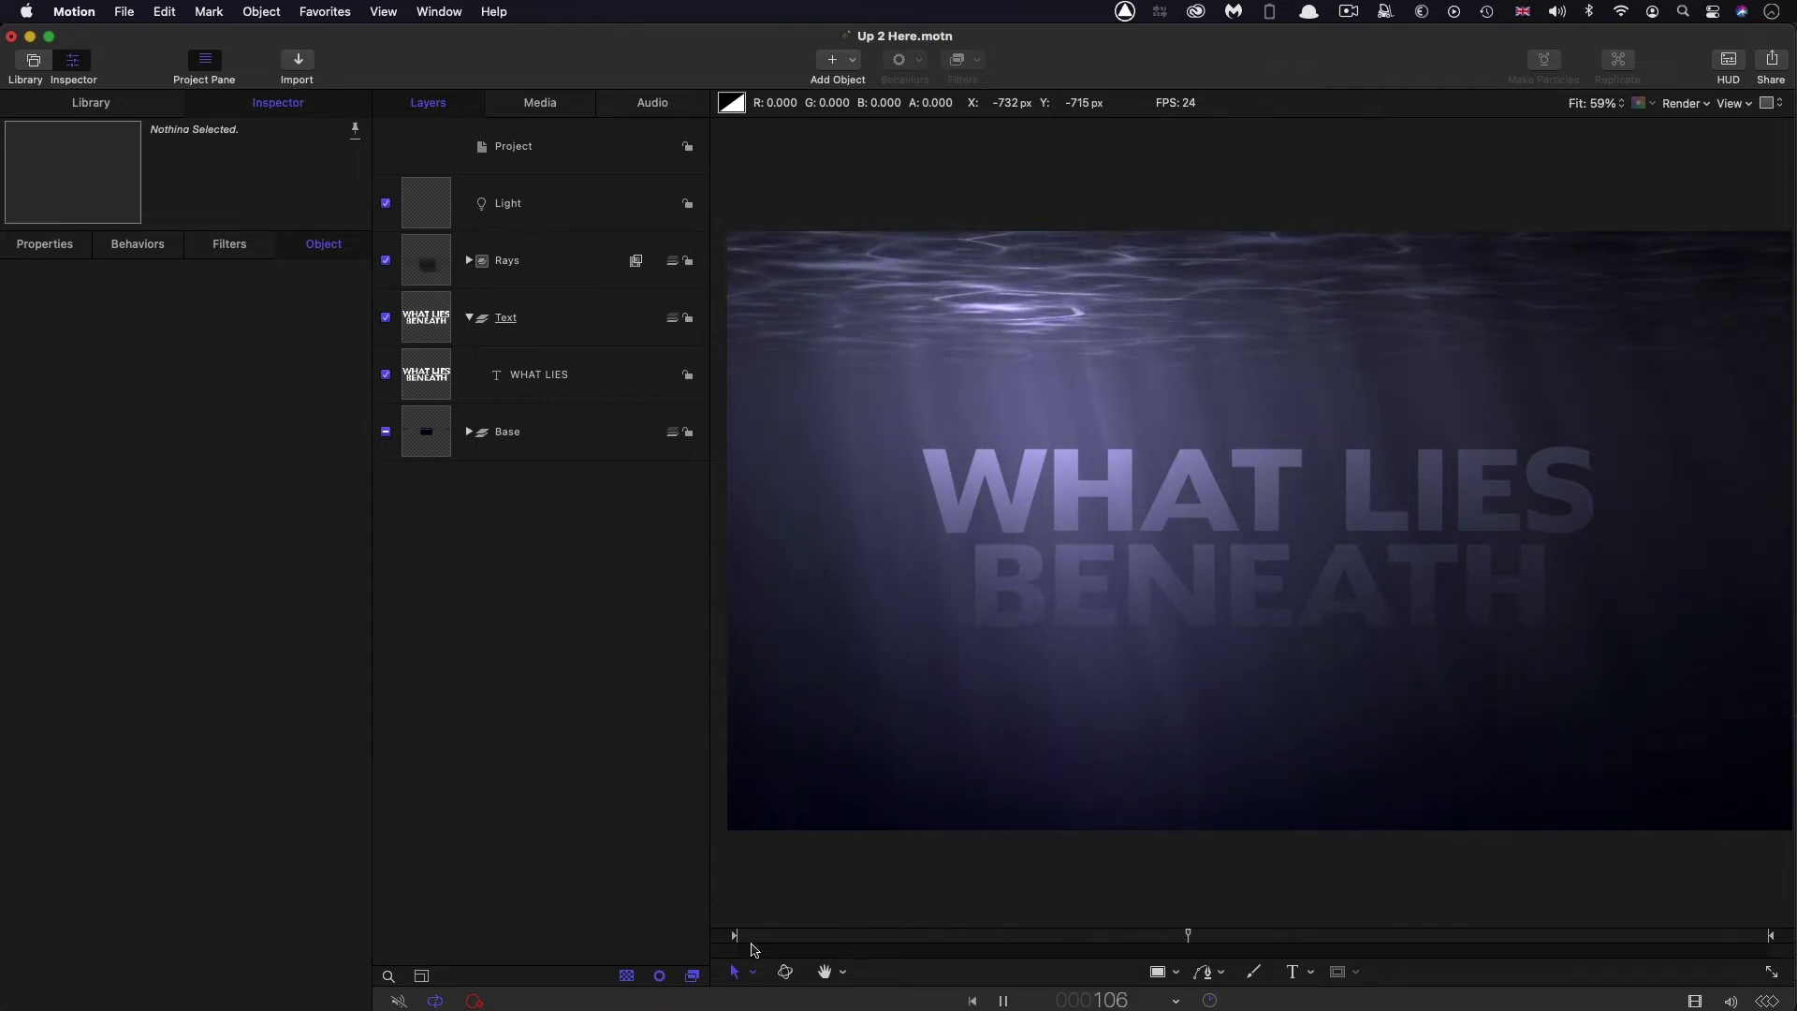
{"action": "key", "text": "space"}
Import RustyMetal.png from the Assets folder into the Text group above the title layer
{"action": "left_click", "coordinate": [435, 369]}
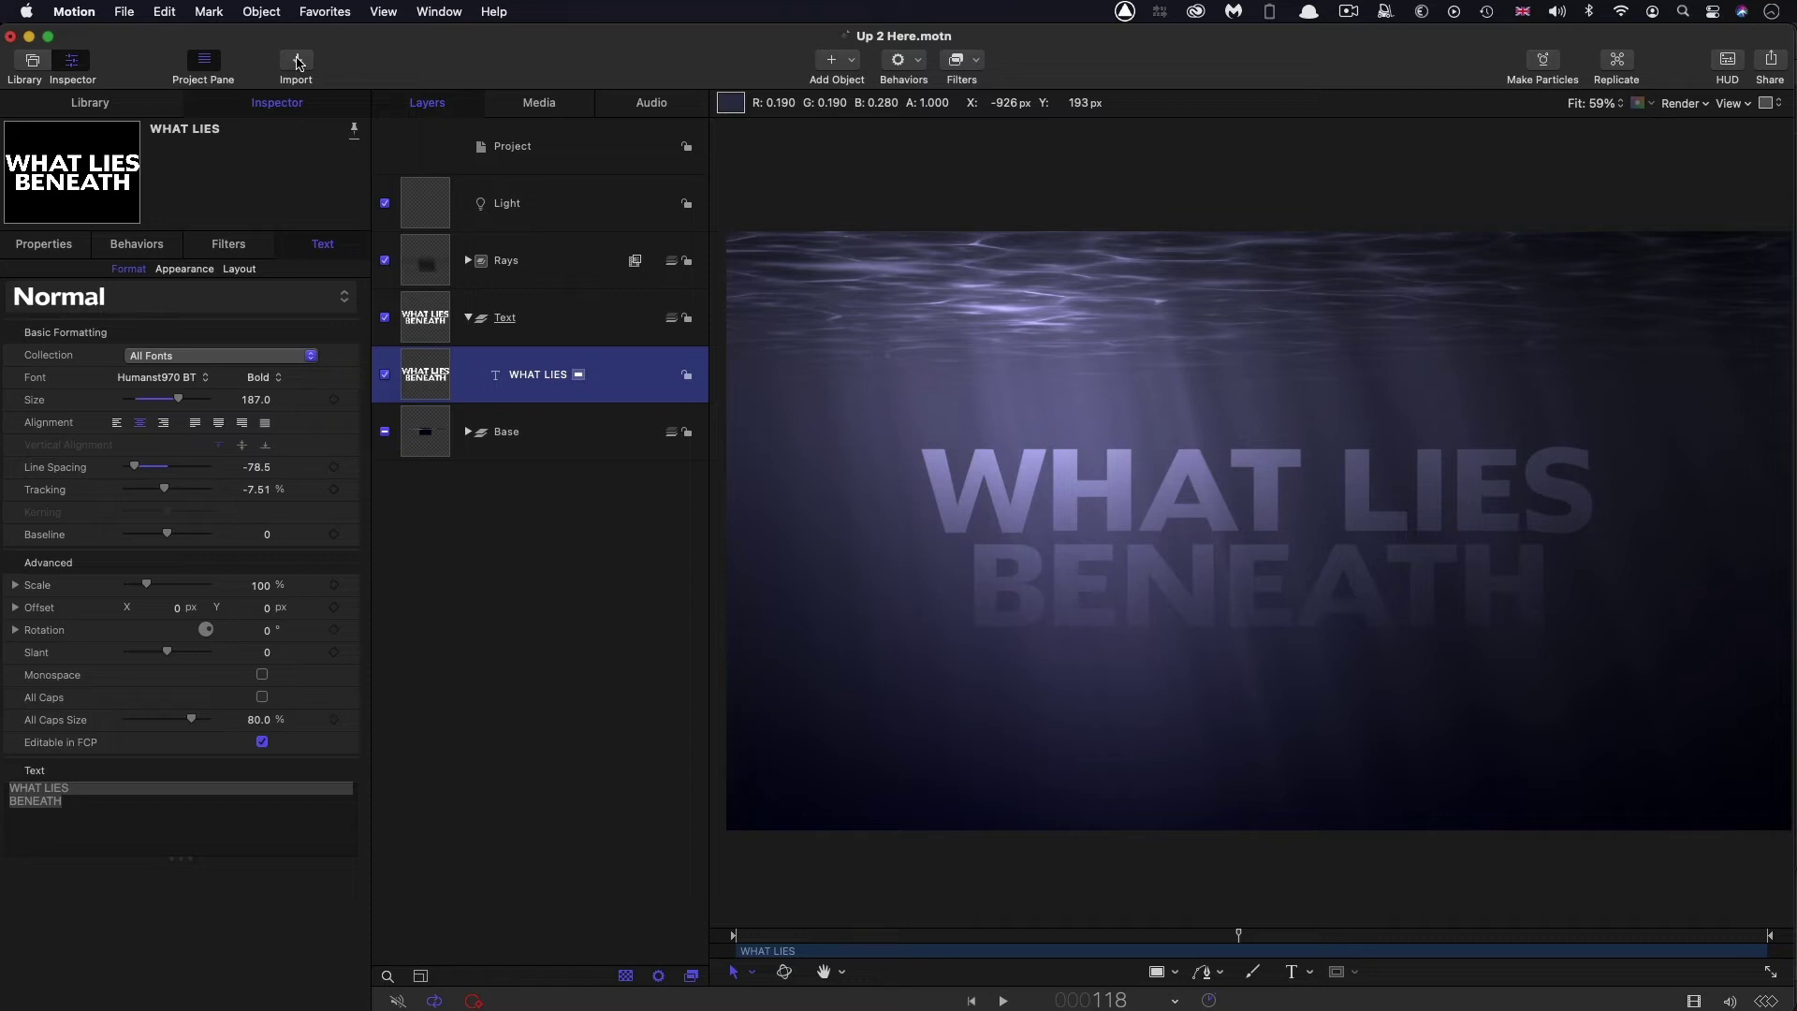
{"action": "left_click", "coordinate": [297, 63]}
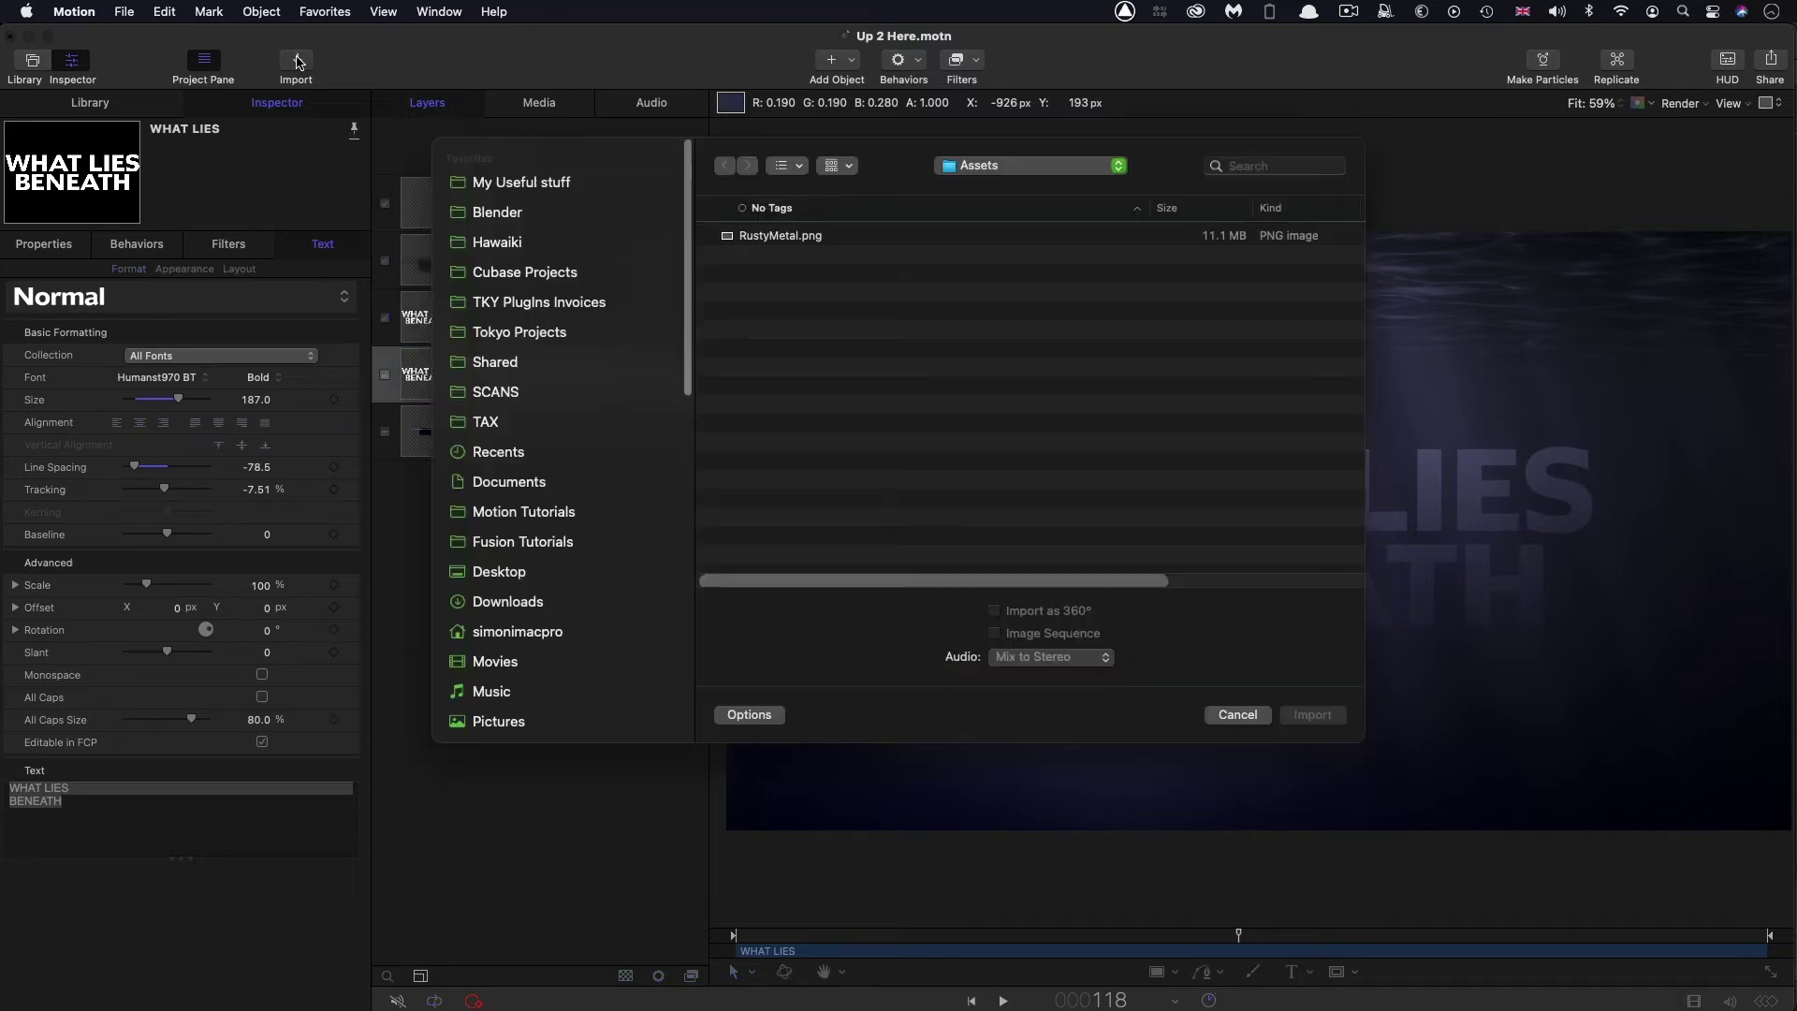
{"action": "left_click", "coordinate": [777, 241]}
{"action": "left_click", "coordinate": [1313, 715]}
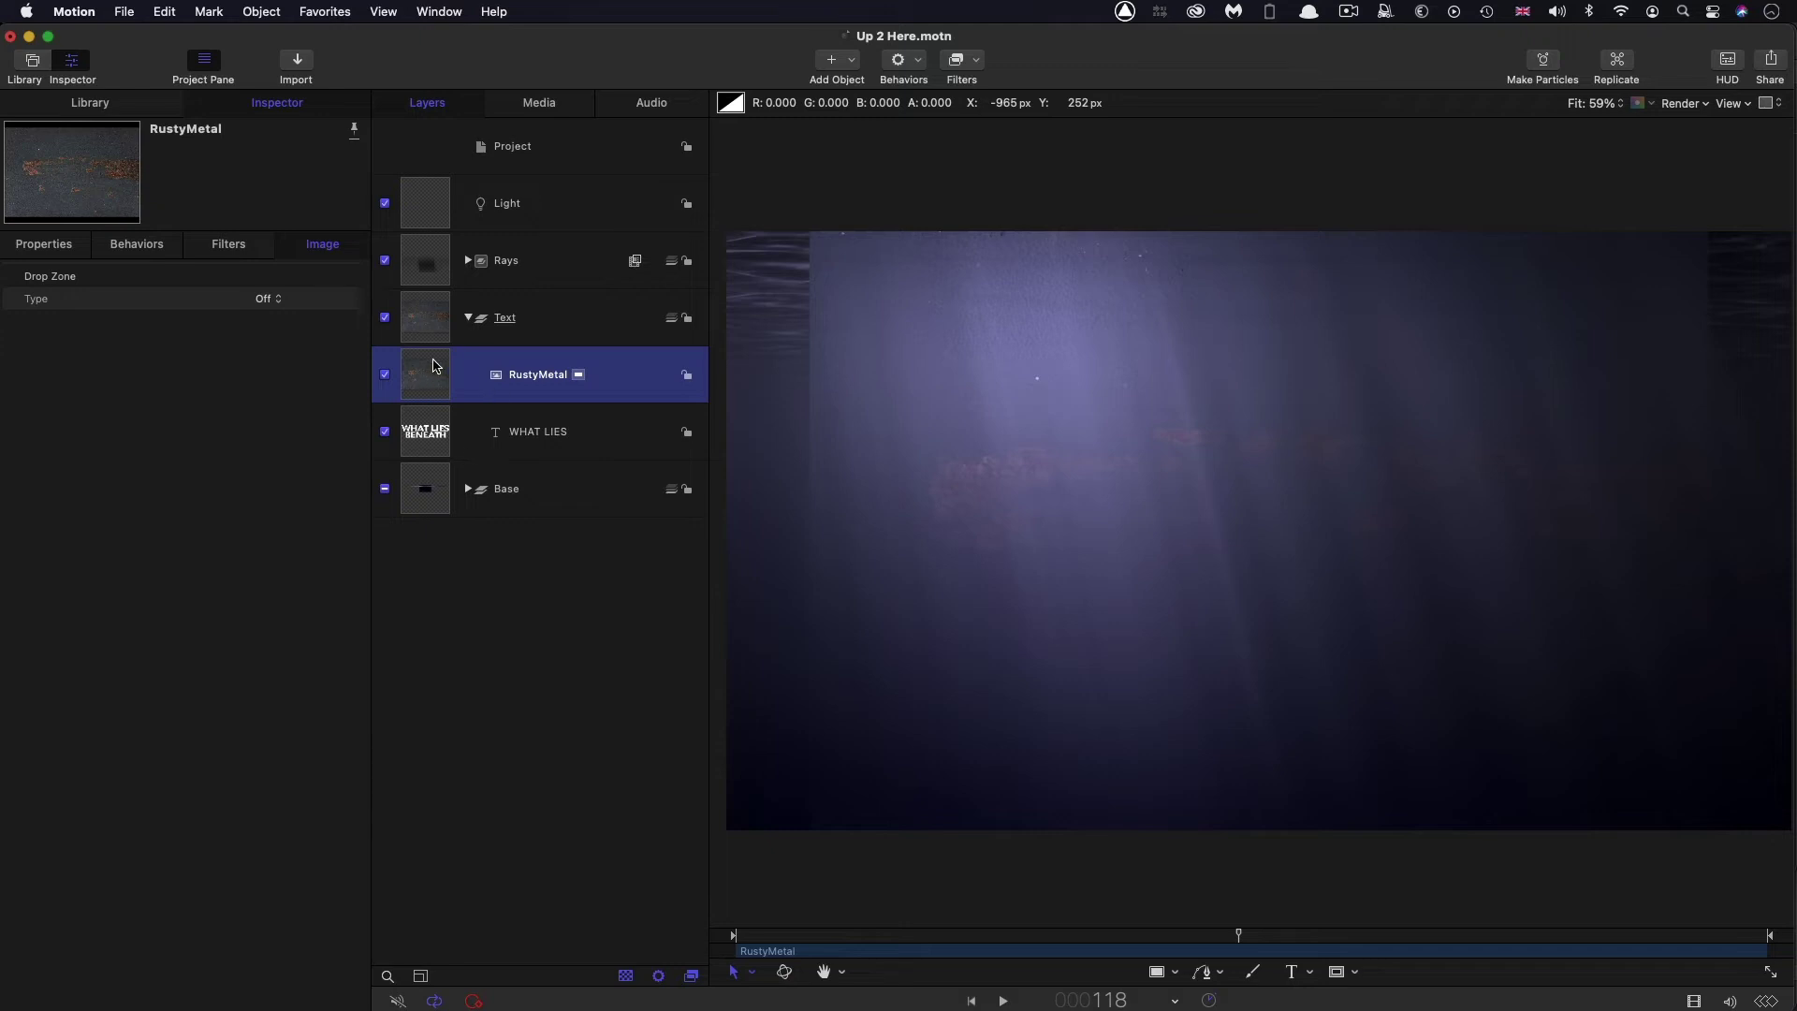
Add an image mask to the RustyMetal layer with the WHAT LIES text layer as mask source
{"action": "right_click", "coordinate": [427, 364]}
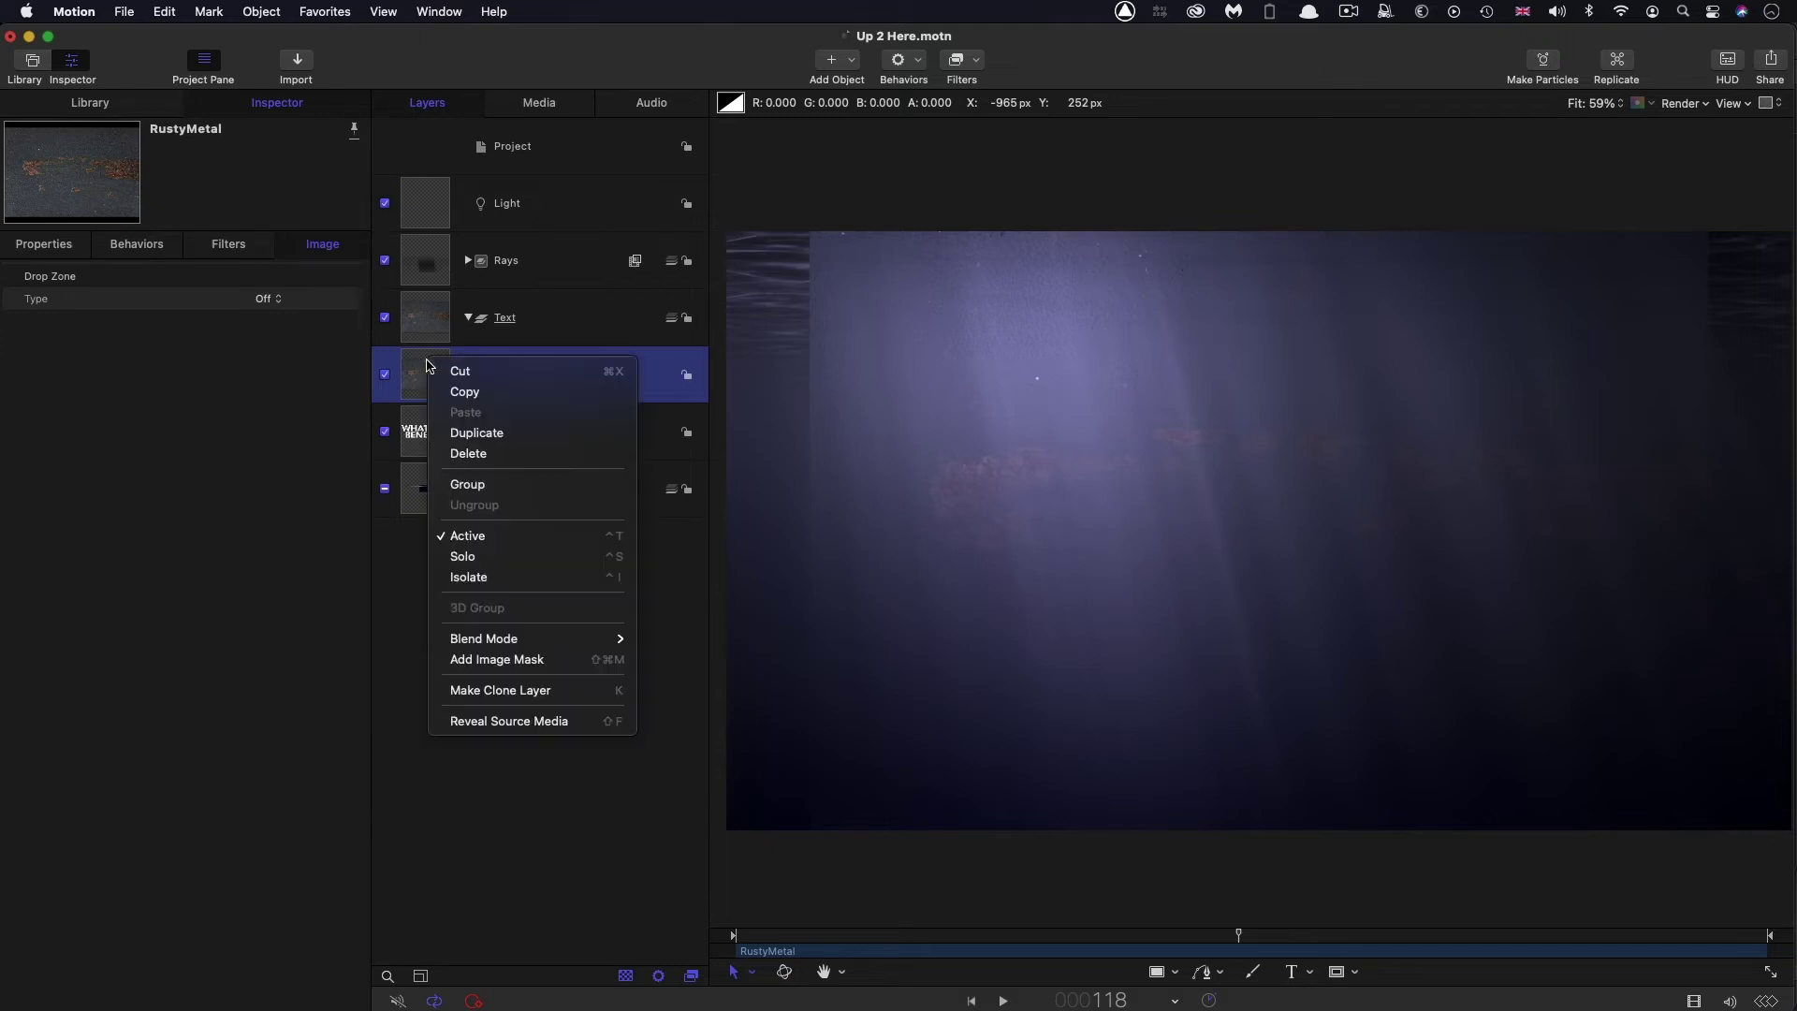
{"action": "left_click", "coordinate": [550, 659]}
{"action": "left_click_drag", "start_coordinate": [425, 499], "coordinate": [245, 313]}
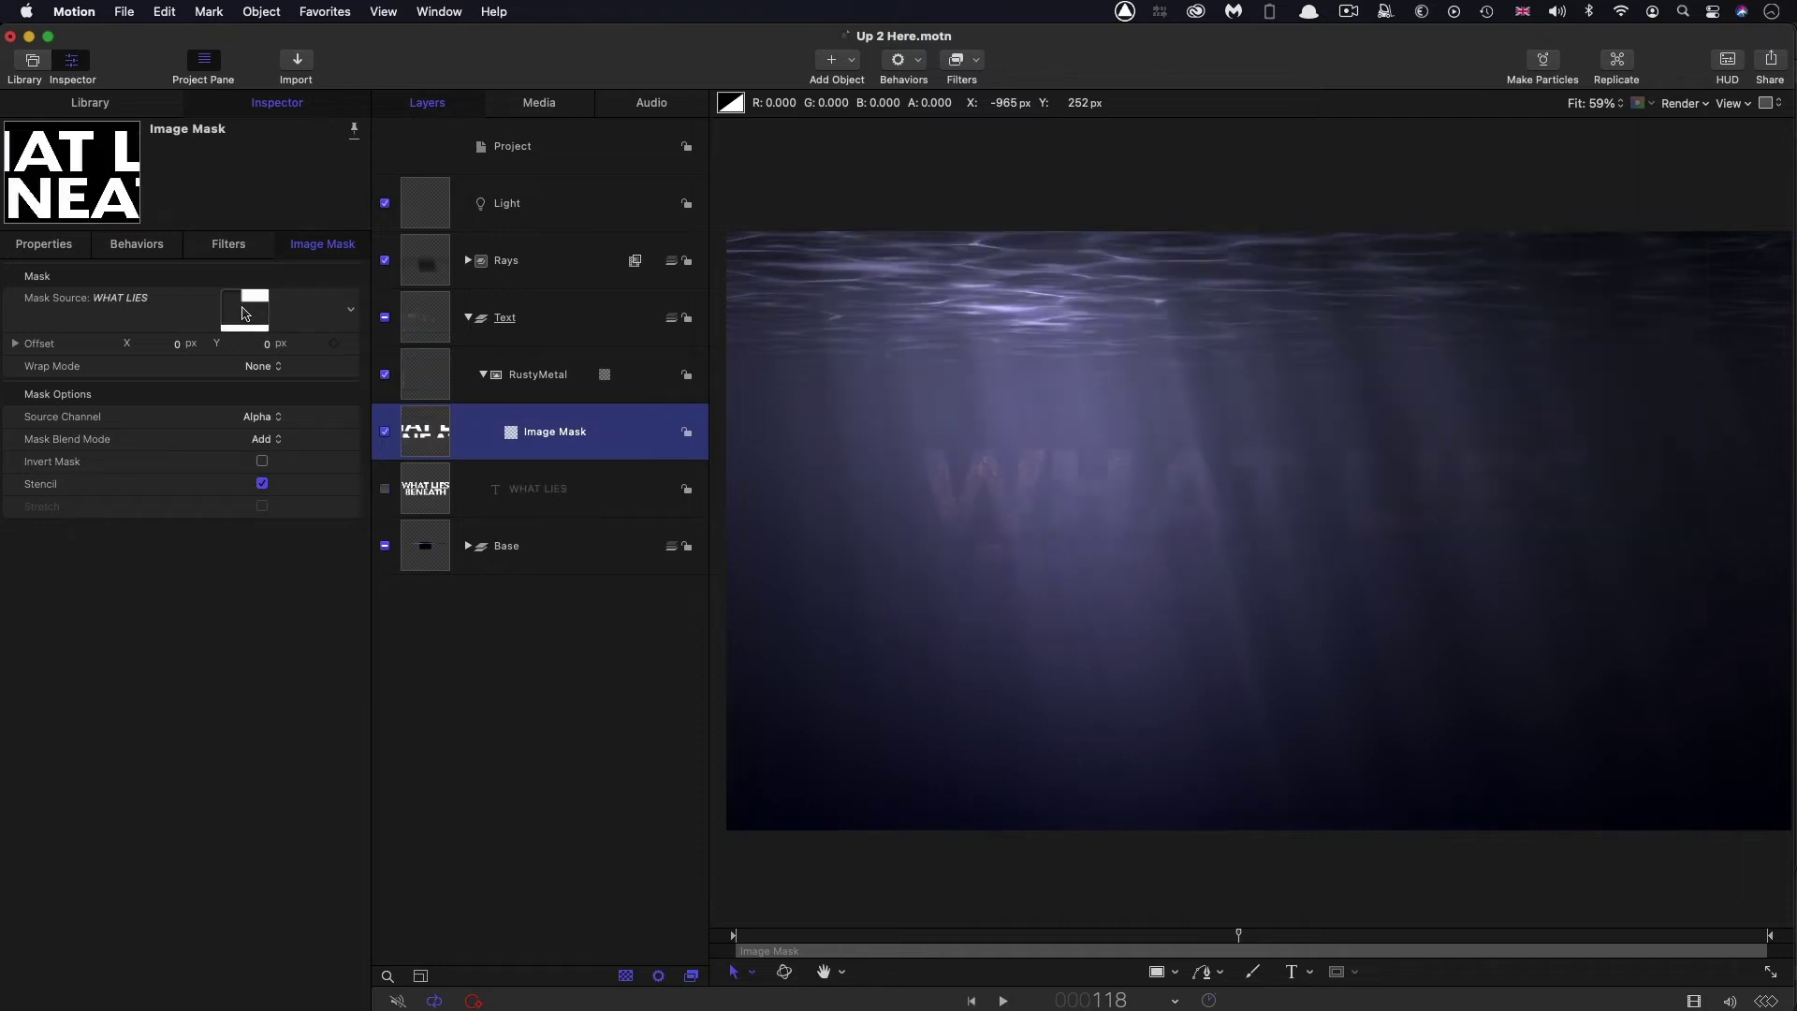
Hide the Rays group and inspect the rusty texture on the title at 100% zoom
{"action": "left_click", "coordinate": [385, 261]}
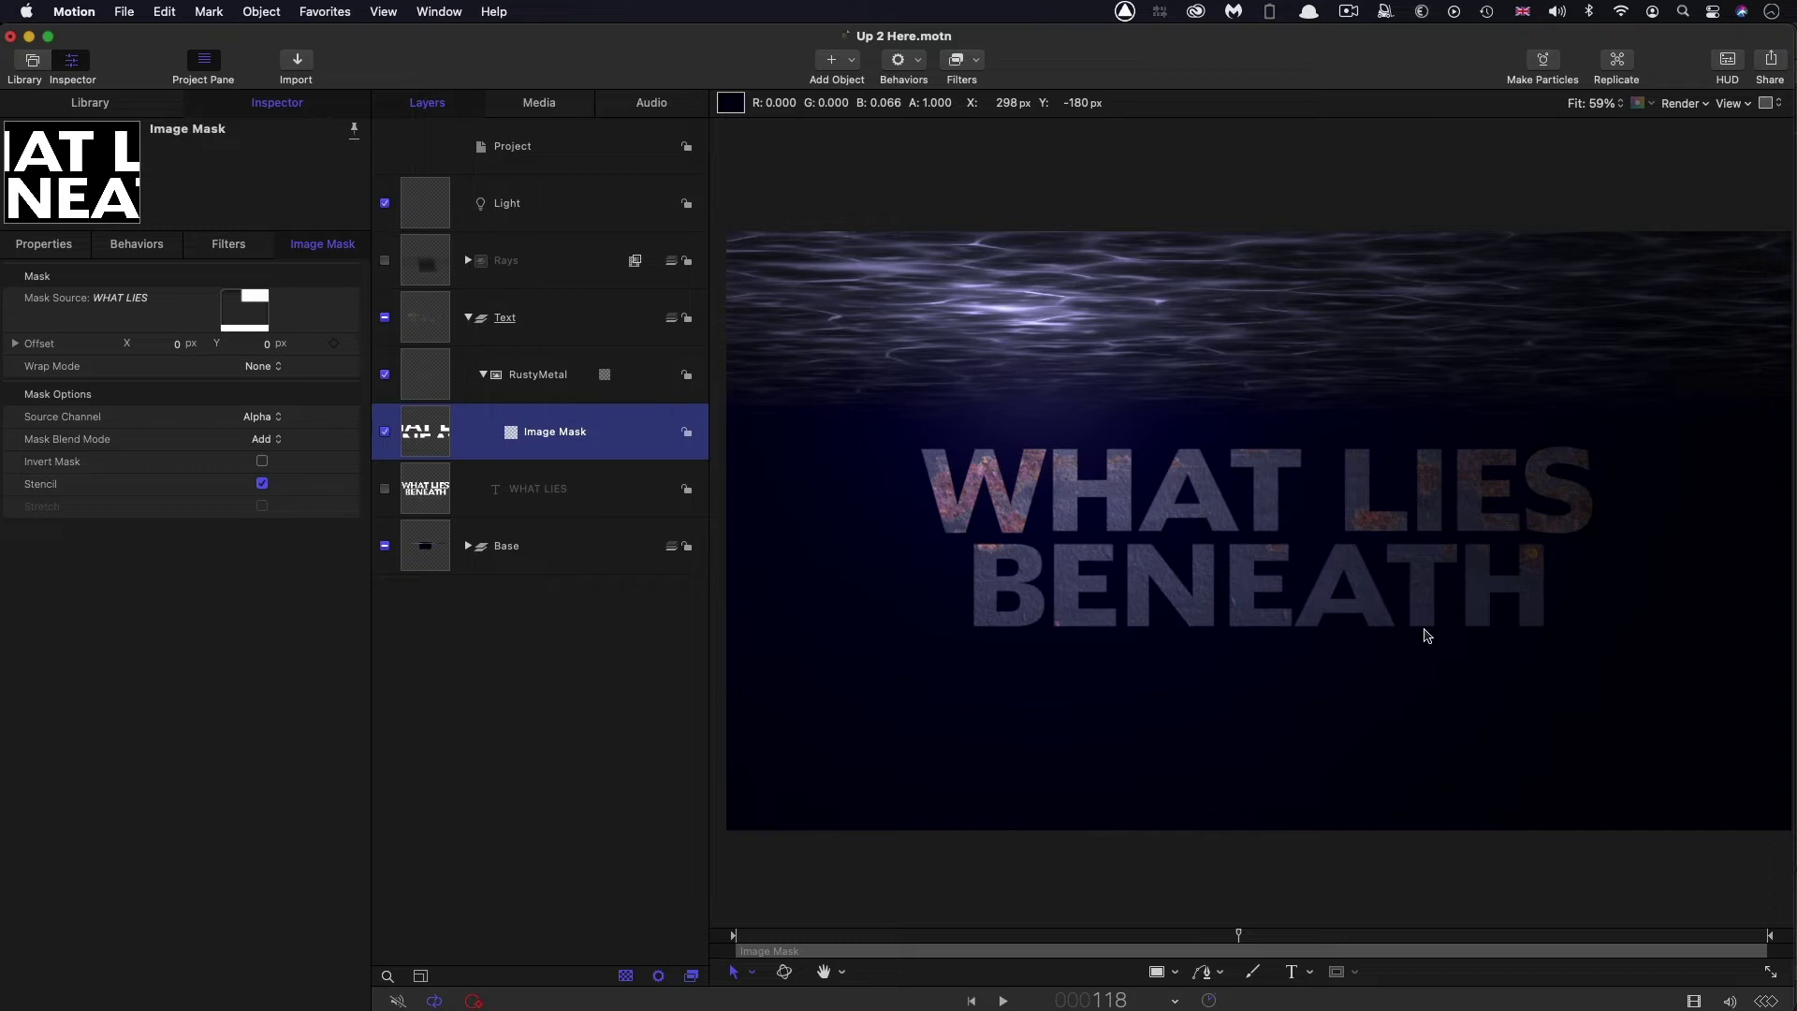
{"action": "key", "text": "alt+z"}
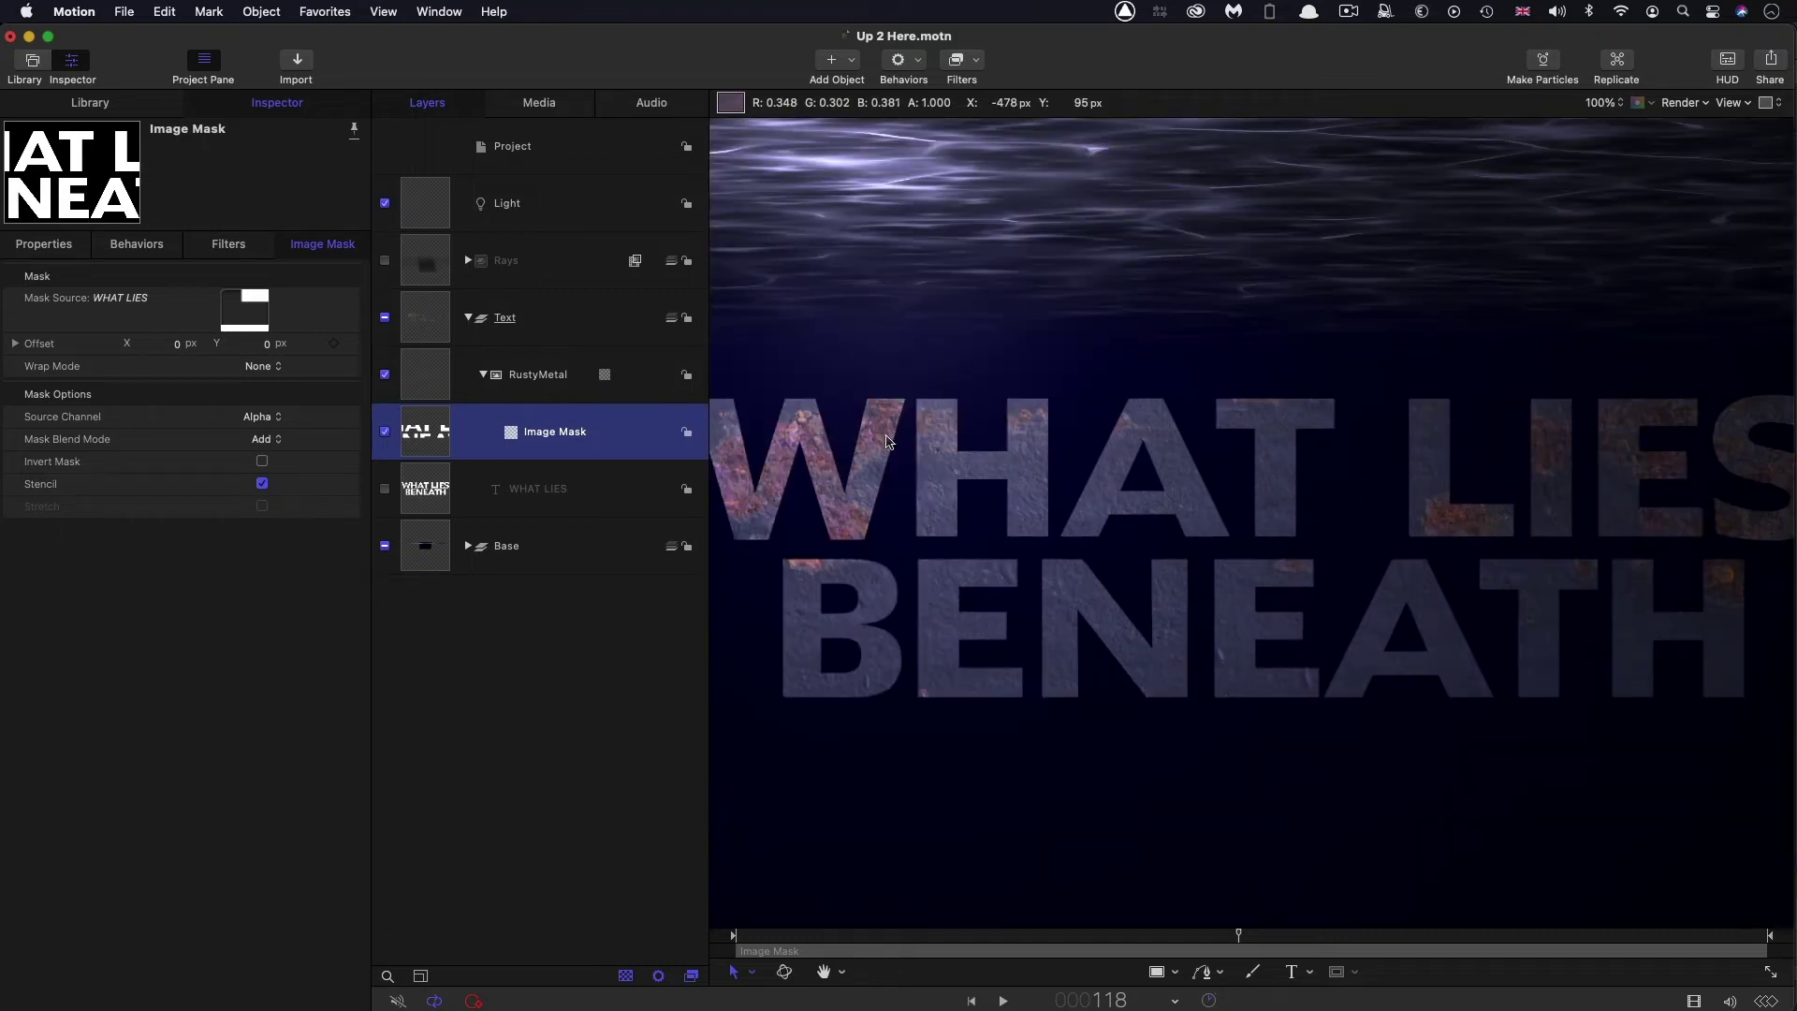
{"action": "key", "text": "super+minus"}
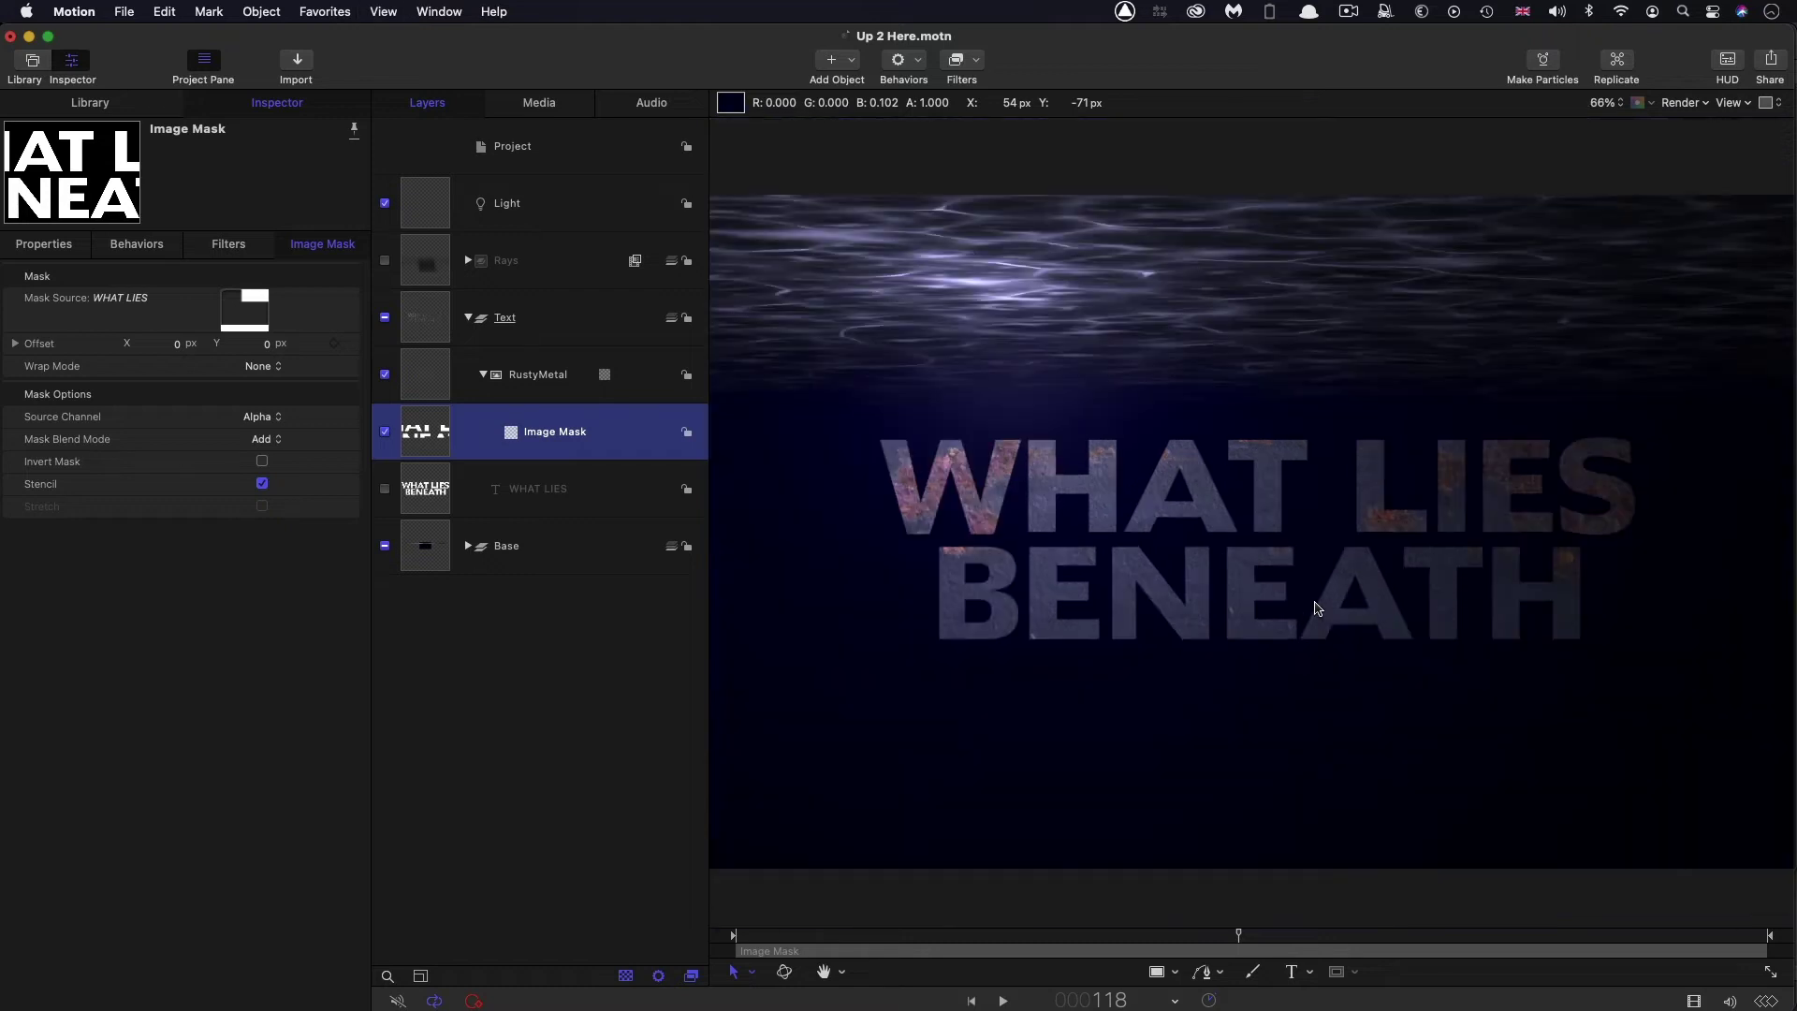
Duplicate the RustyMetal layer, delete the copy's image mask and hide the copy
{"action": "left_click", "coordinate": [419, 391]}
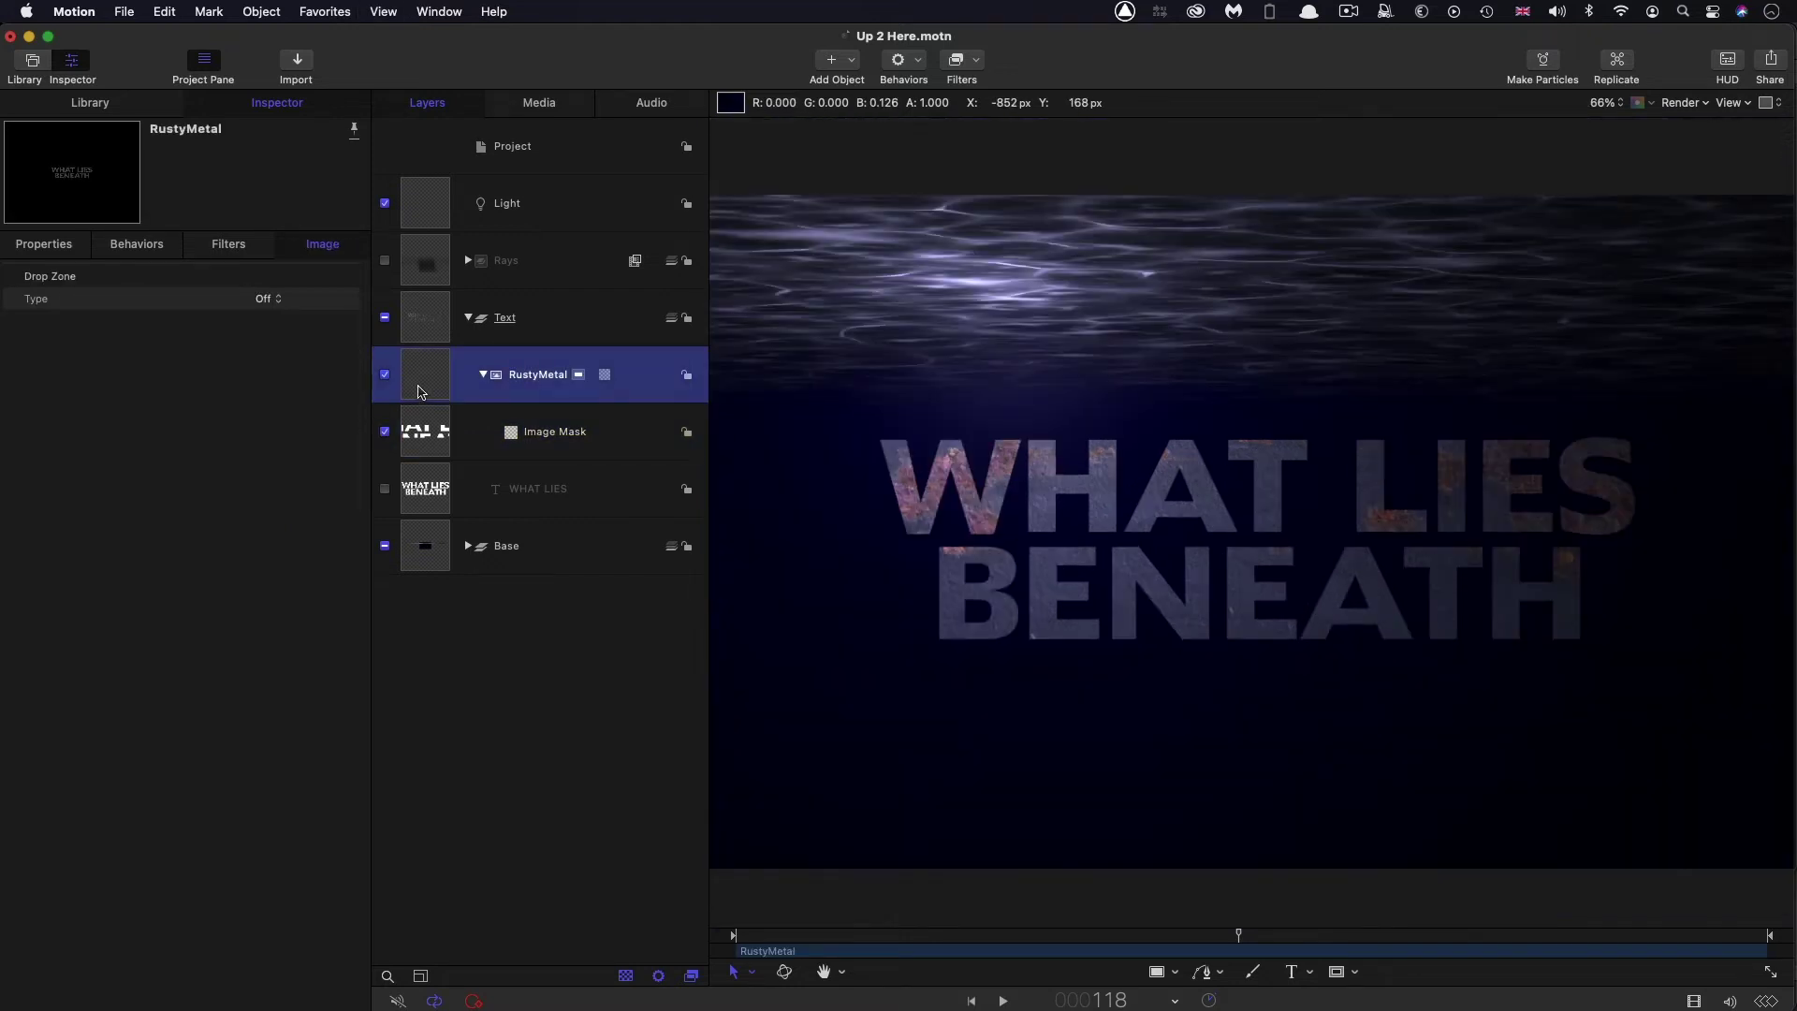
{"action": "right_click", "coordinate": [419, 391]}
{"action": "left_click", "coordinate": [440, 458]}
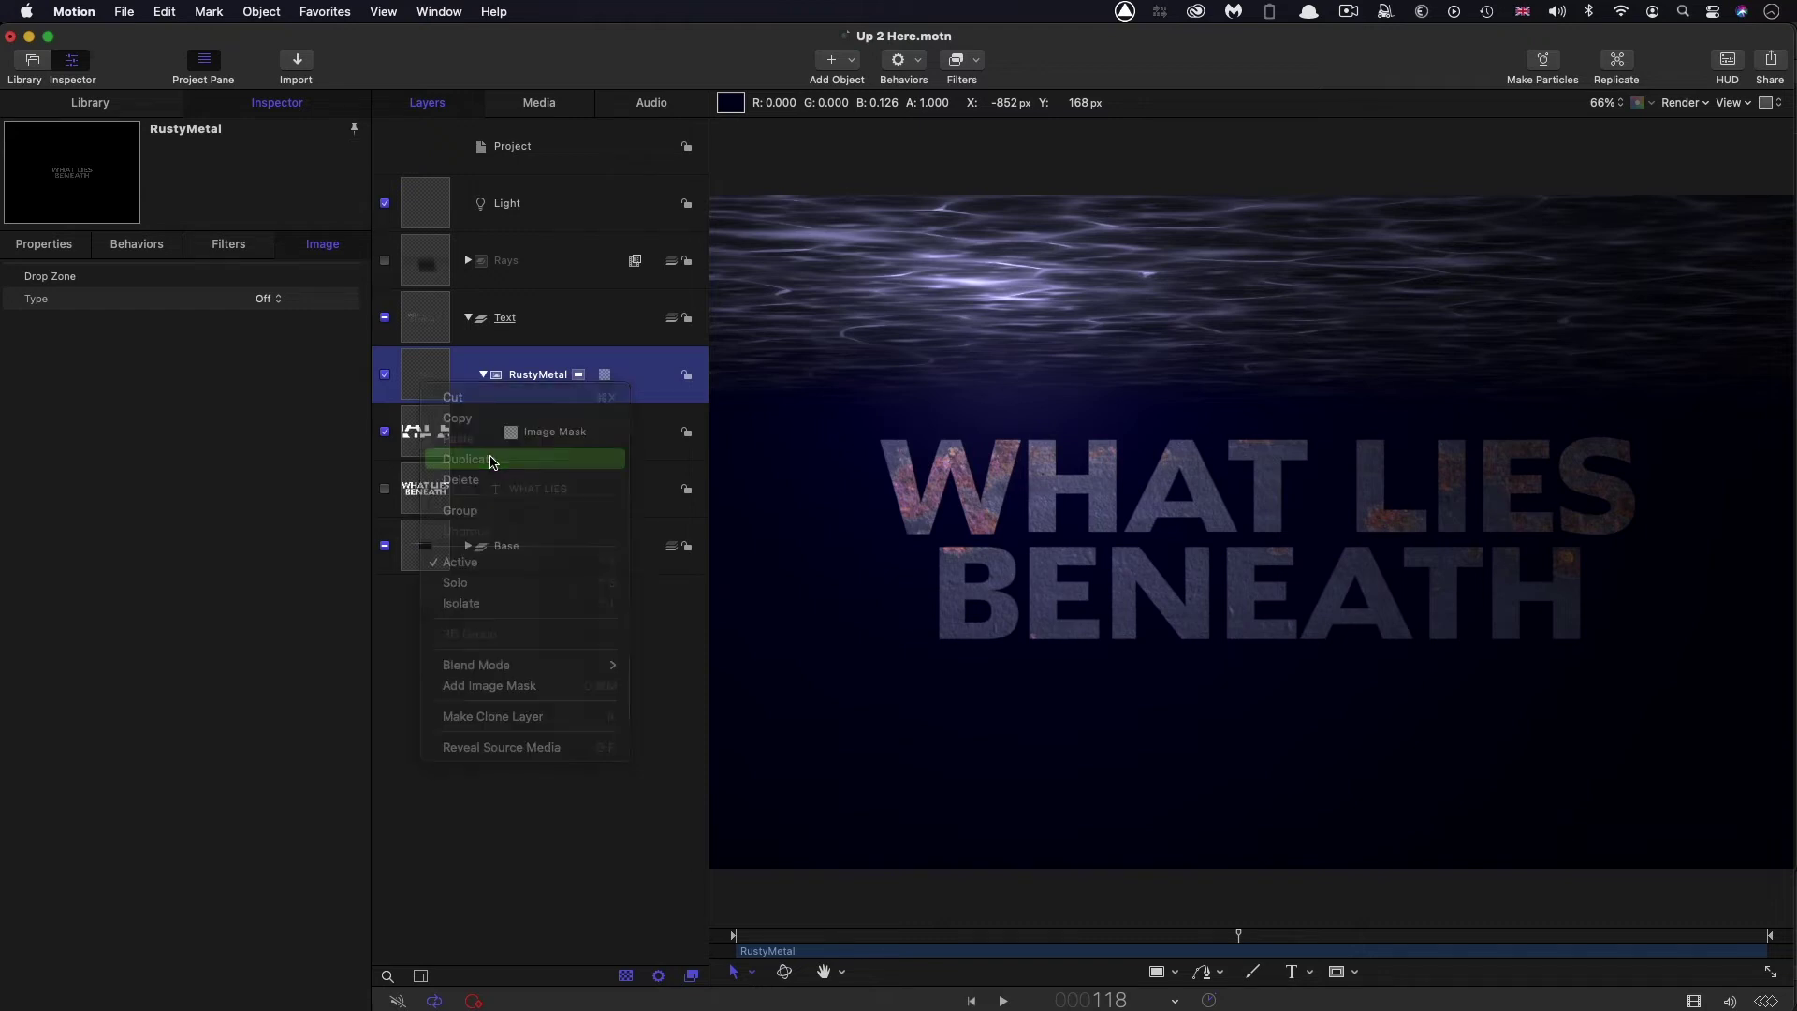
{"action": "left_click", "coordinate": [438, 431]}
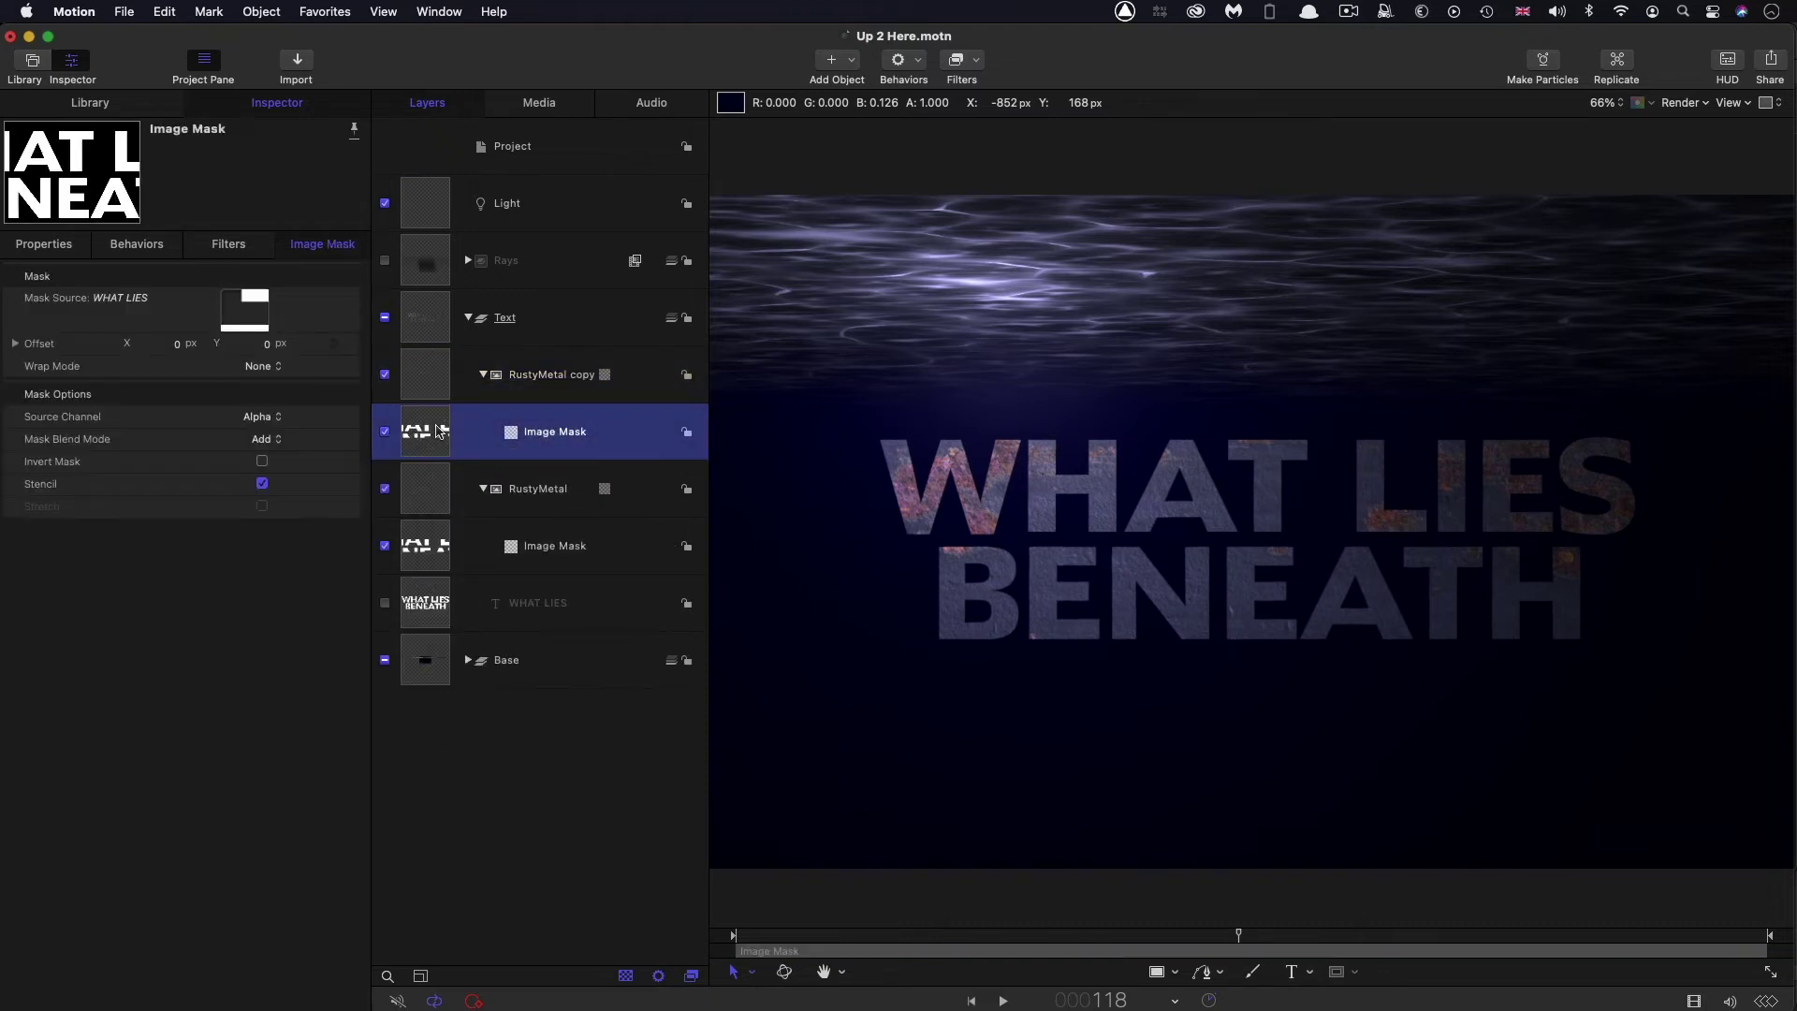
{"action": "key", "text": "Delete"}
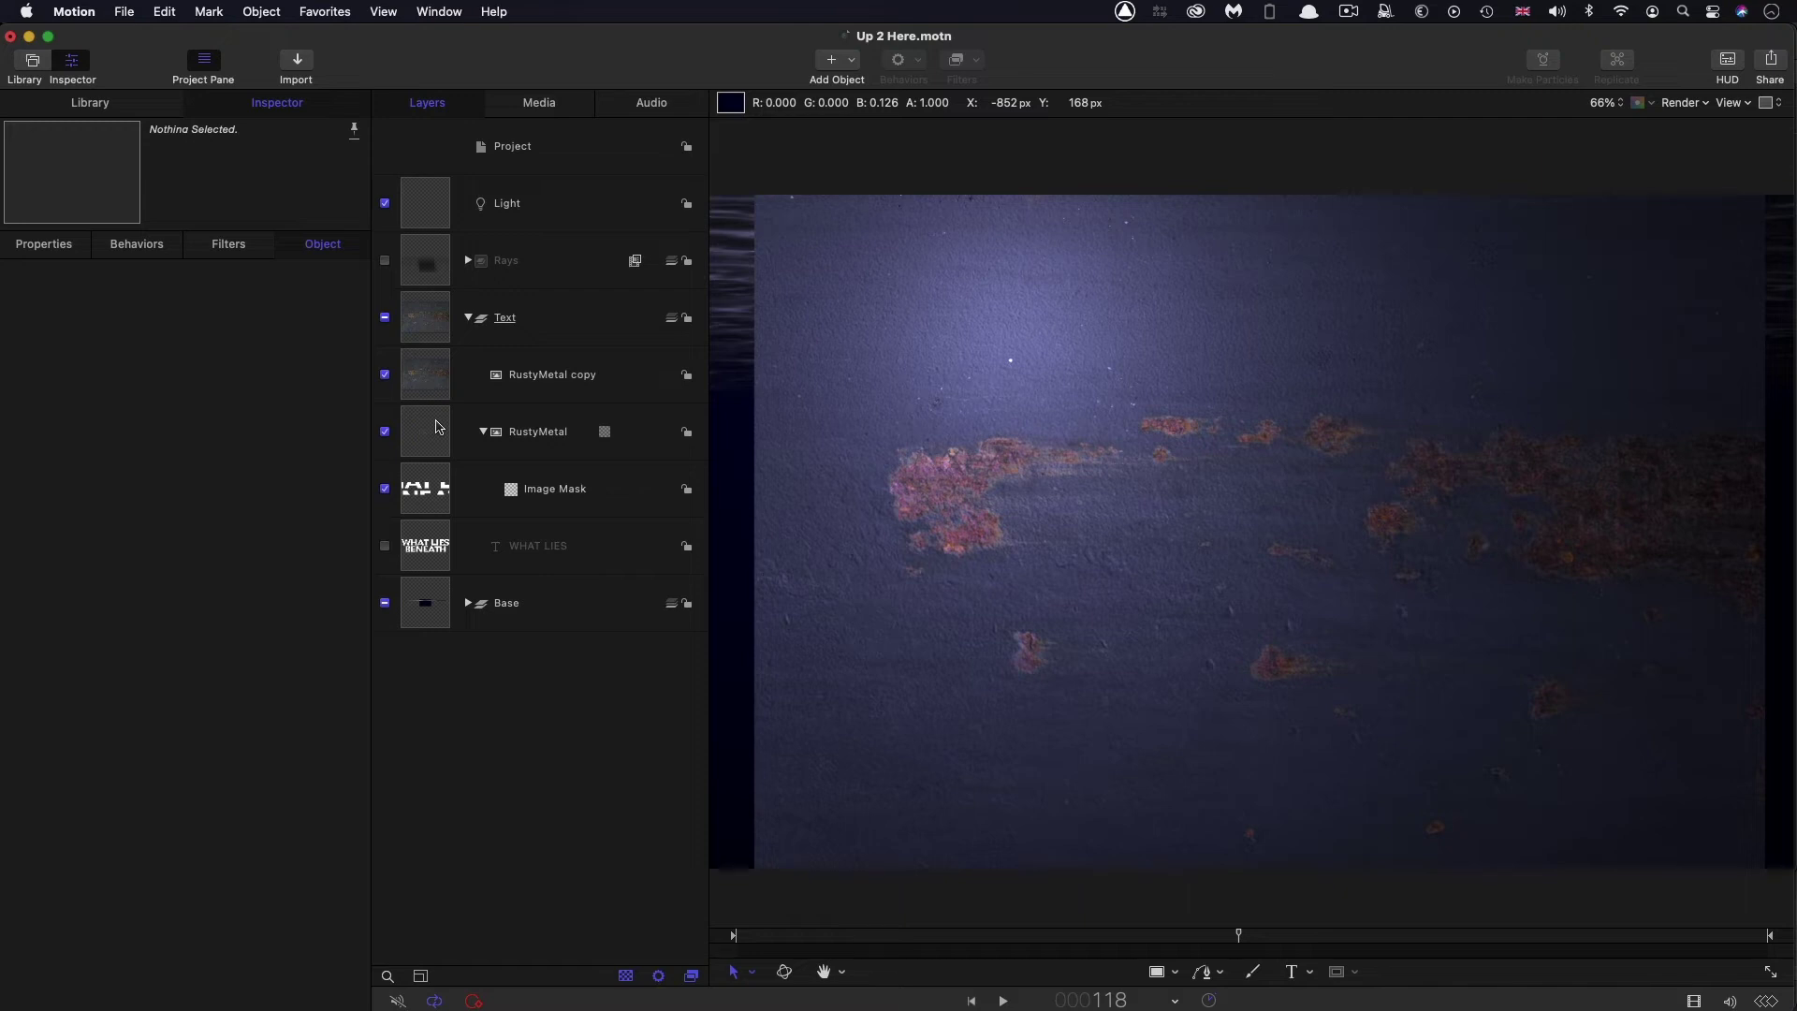
{"action": "left_click", "coordinate": [385, 375]}
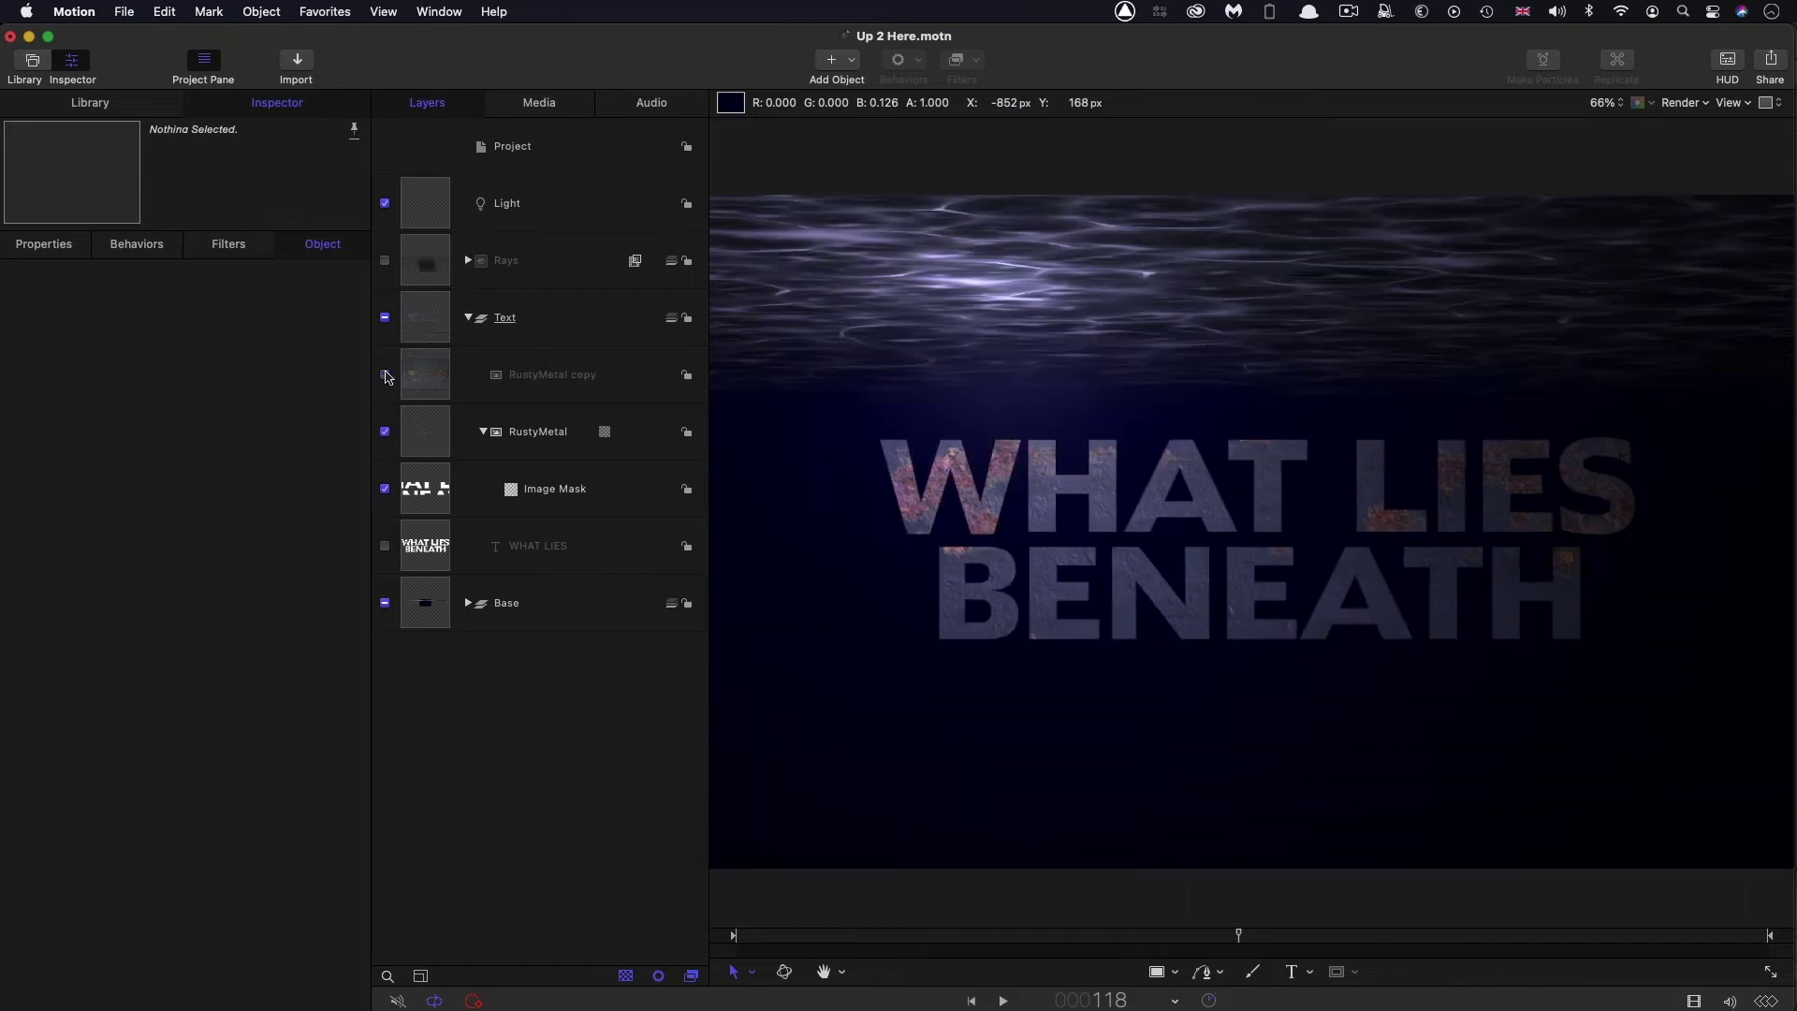
Apply an Indent filter to the RustyMetal layer with RustyMetal copy as height map and Red as map channel
{"action": "left_click", "coordinate": [426, 440]}
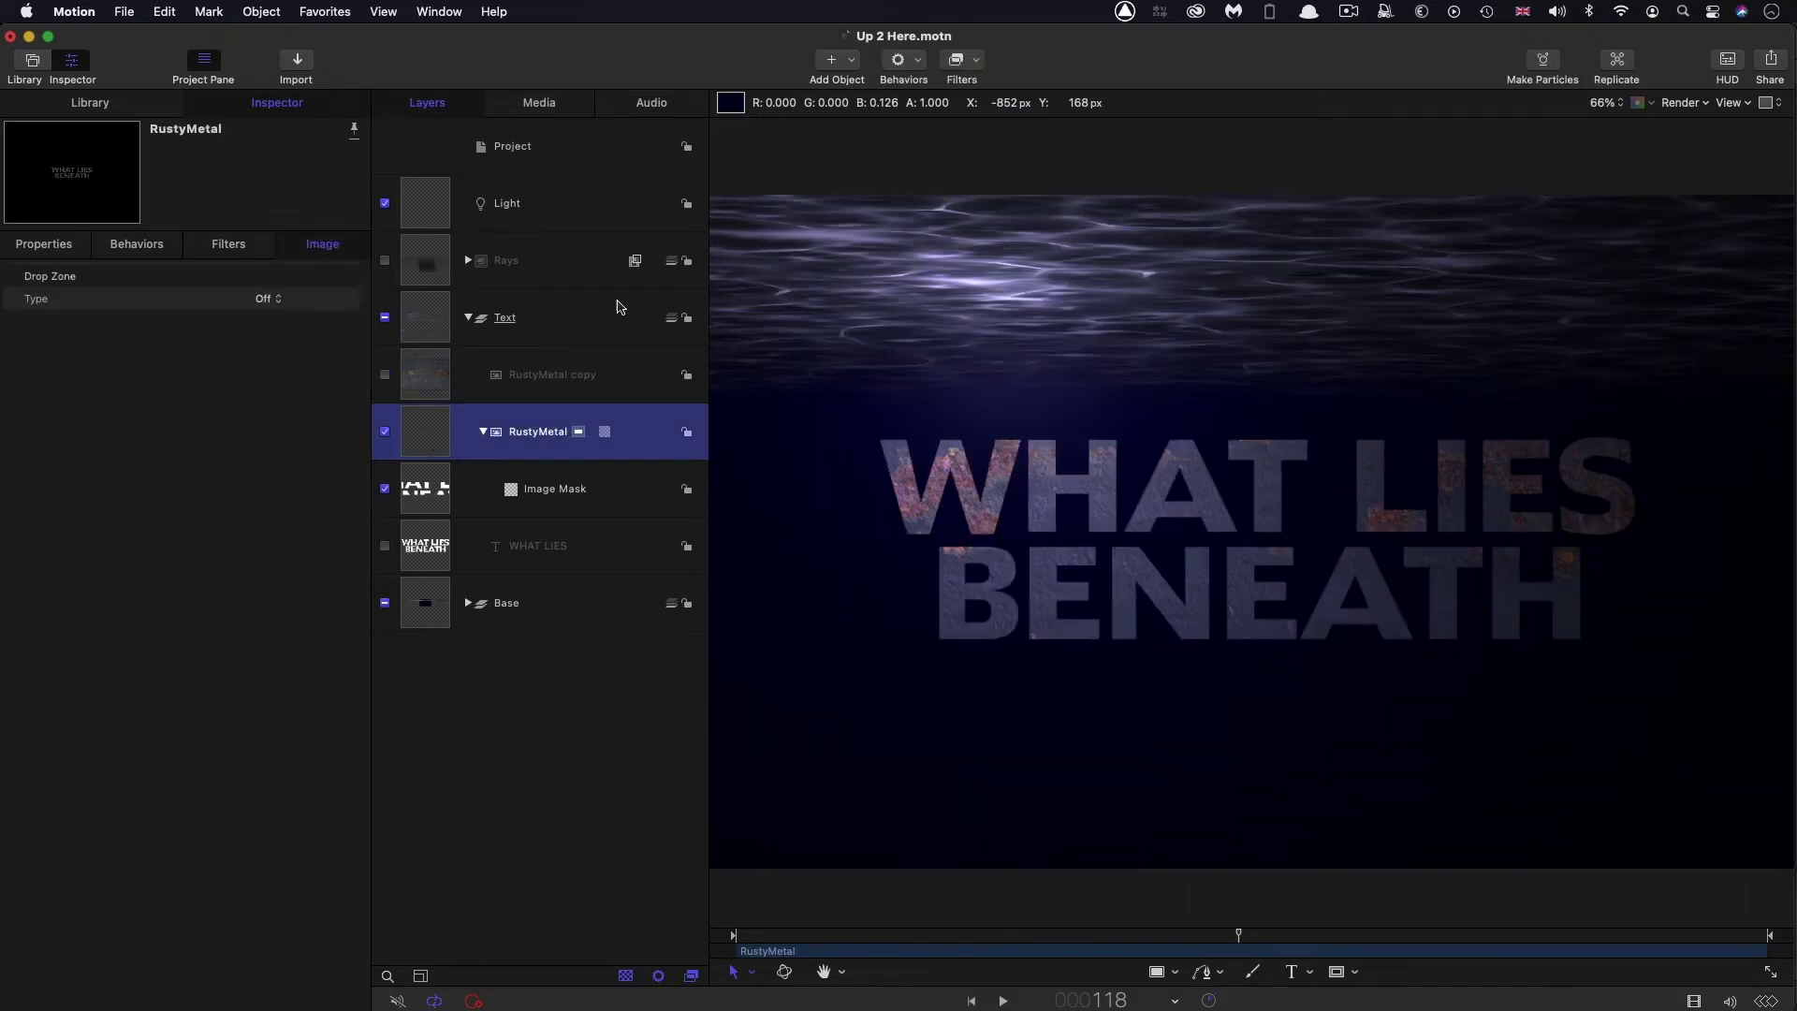
{"action": "left_click", "coordinate": [975, 58]}
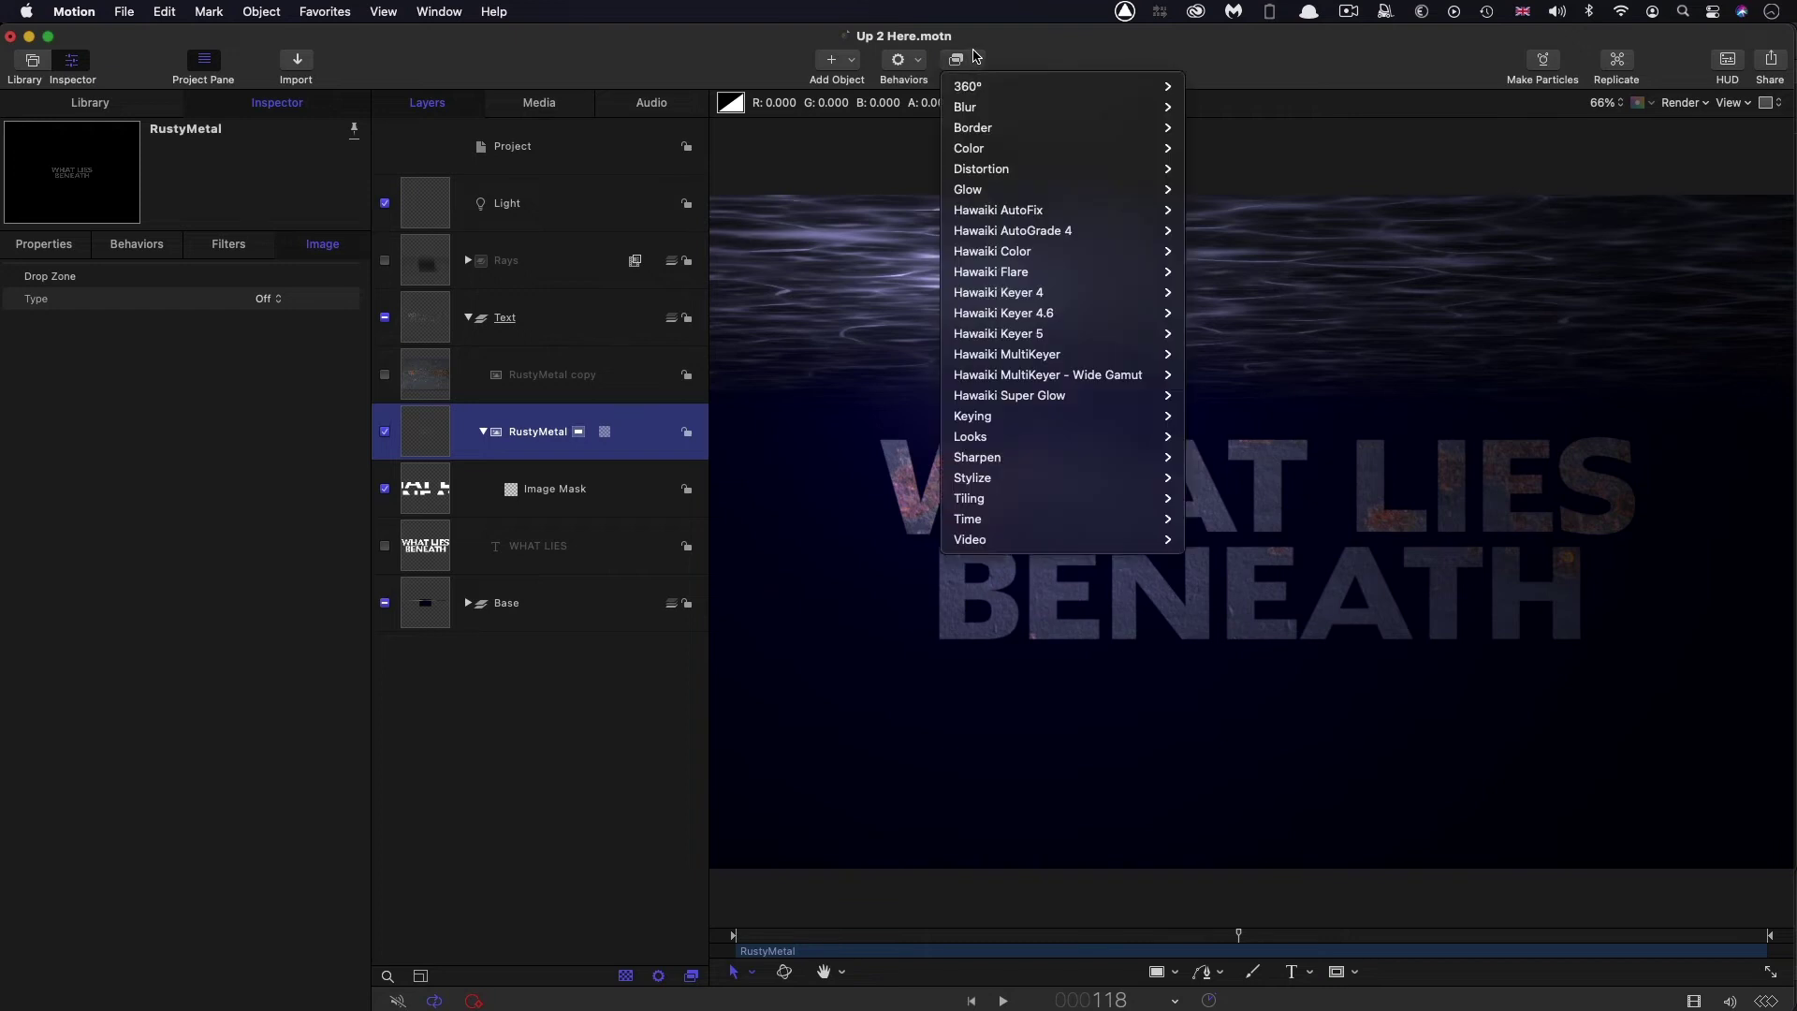
{"action": "mouse_move", "coordinate": [965, 480]}
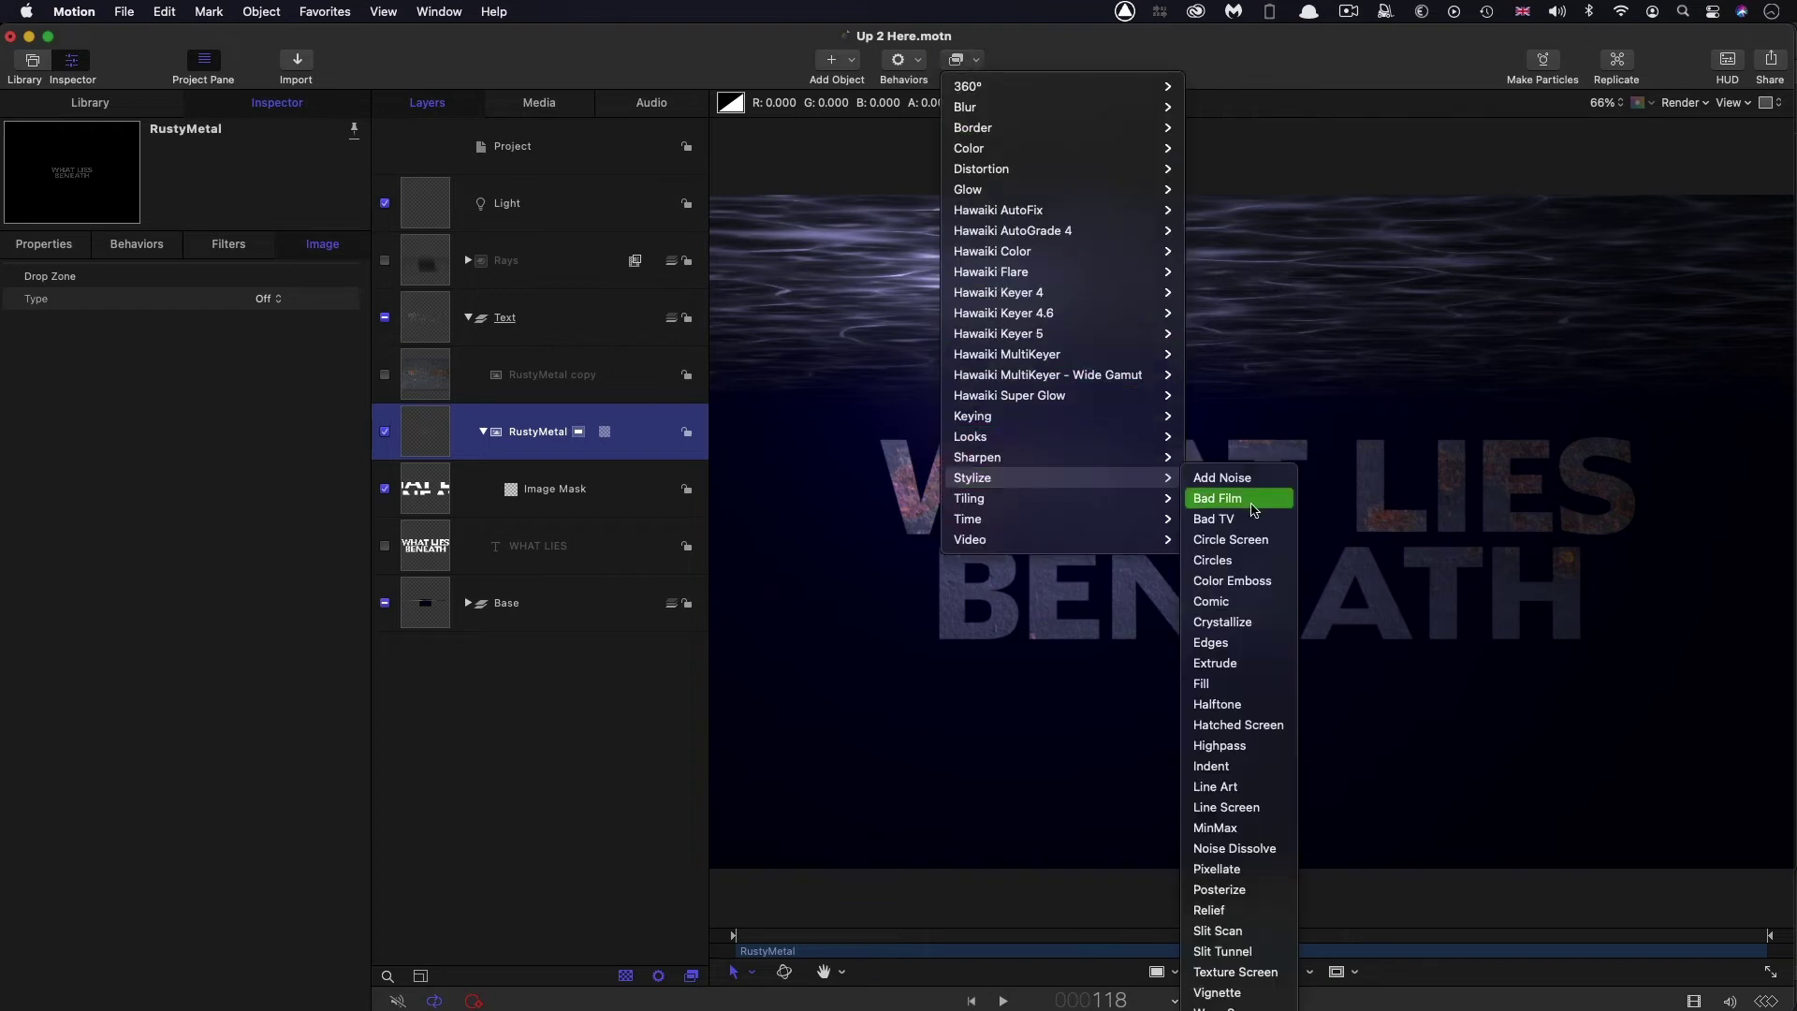
{"action": "left_click", "coordinate": [1212, 765]}
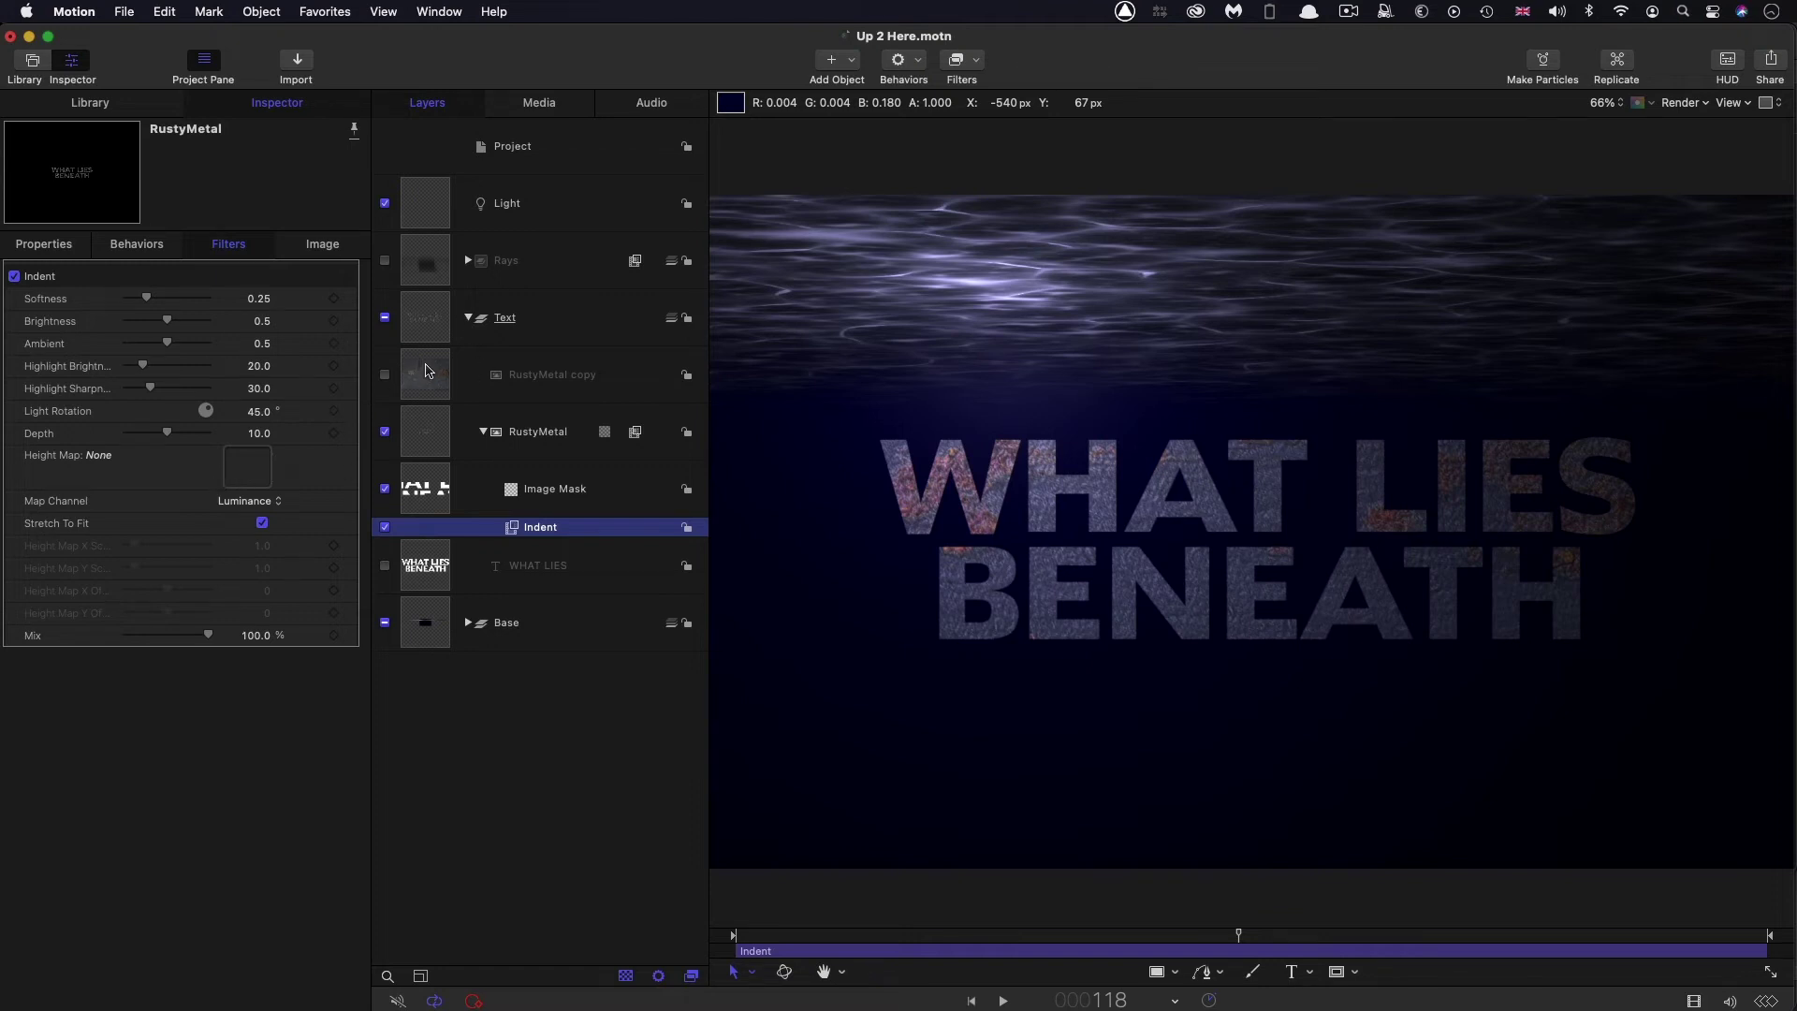
{"action": "left_click_drag", "start_coordinate": [426, 370], "coordinate": [251, 468]}
{"action": "left_click", "coordinate": [242, 503]}
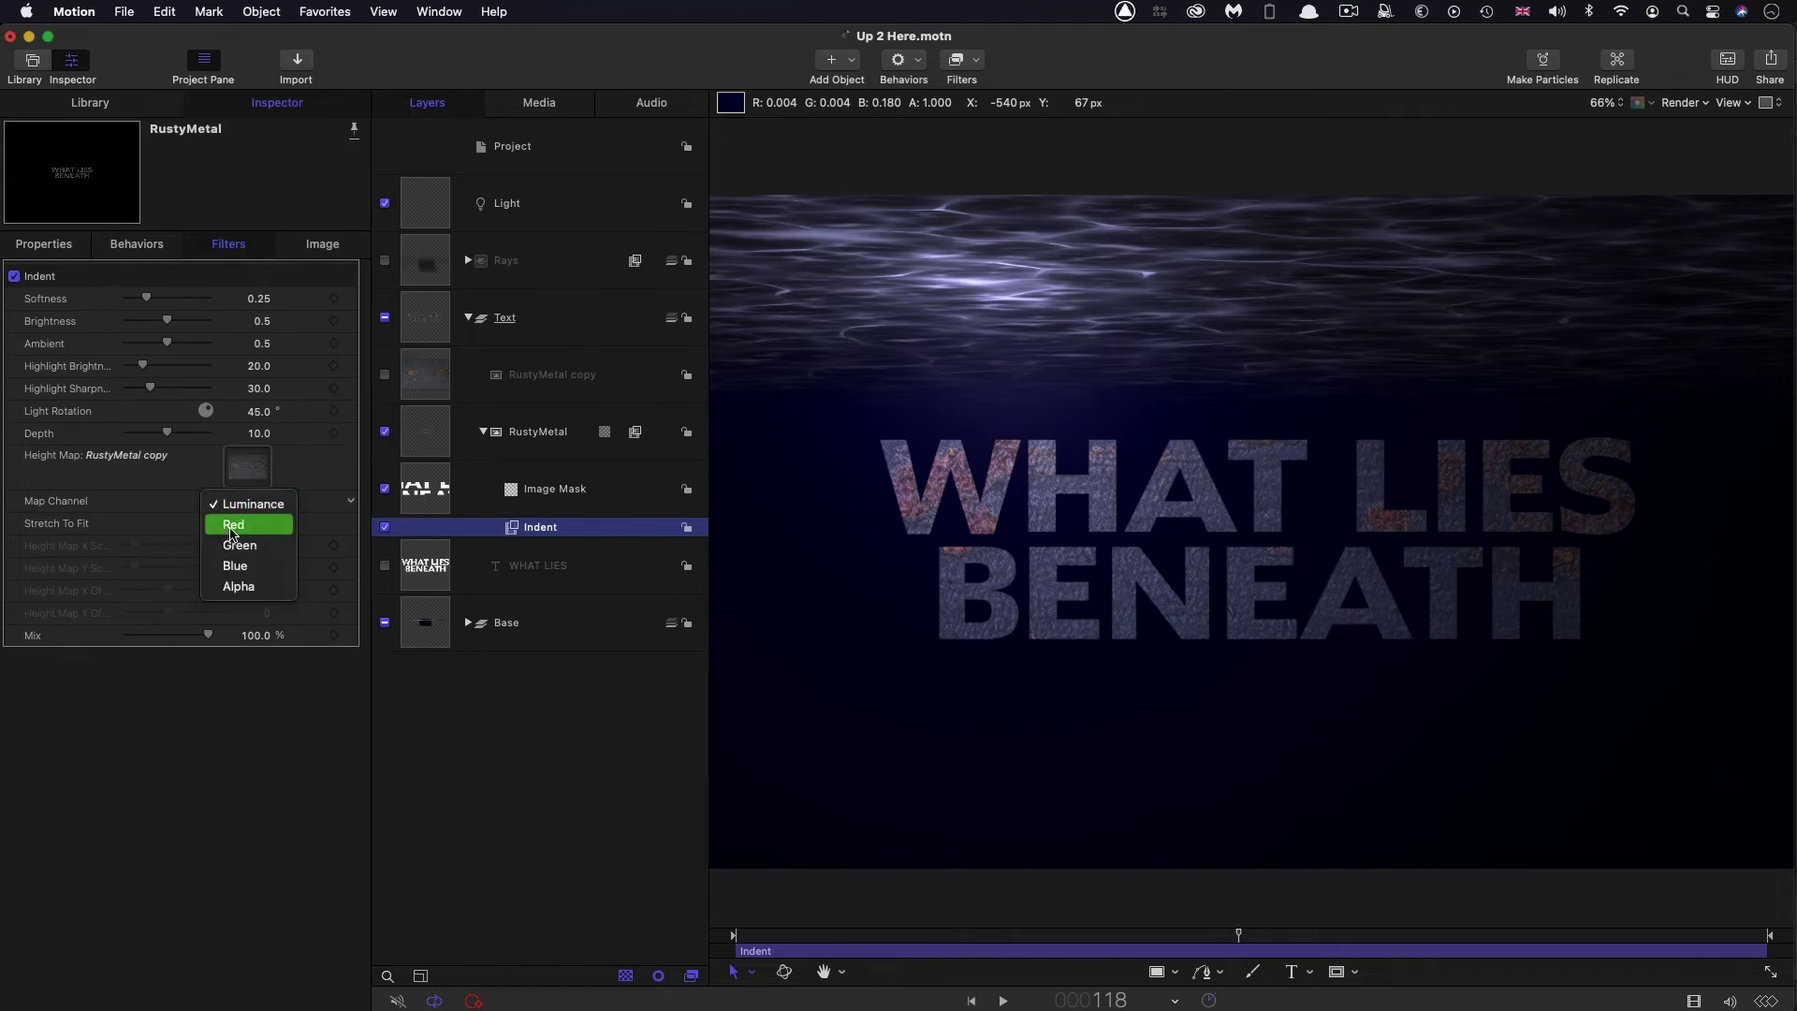
{"action": "left_click", "coordinate": [232, 528]}
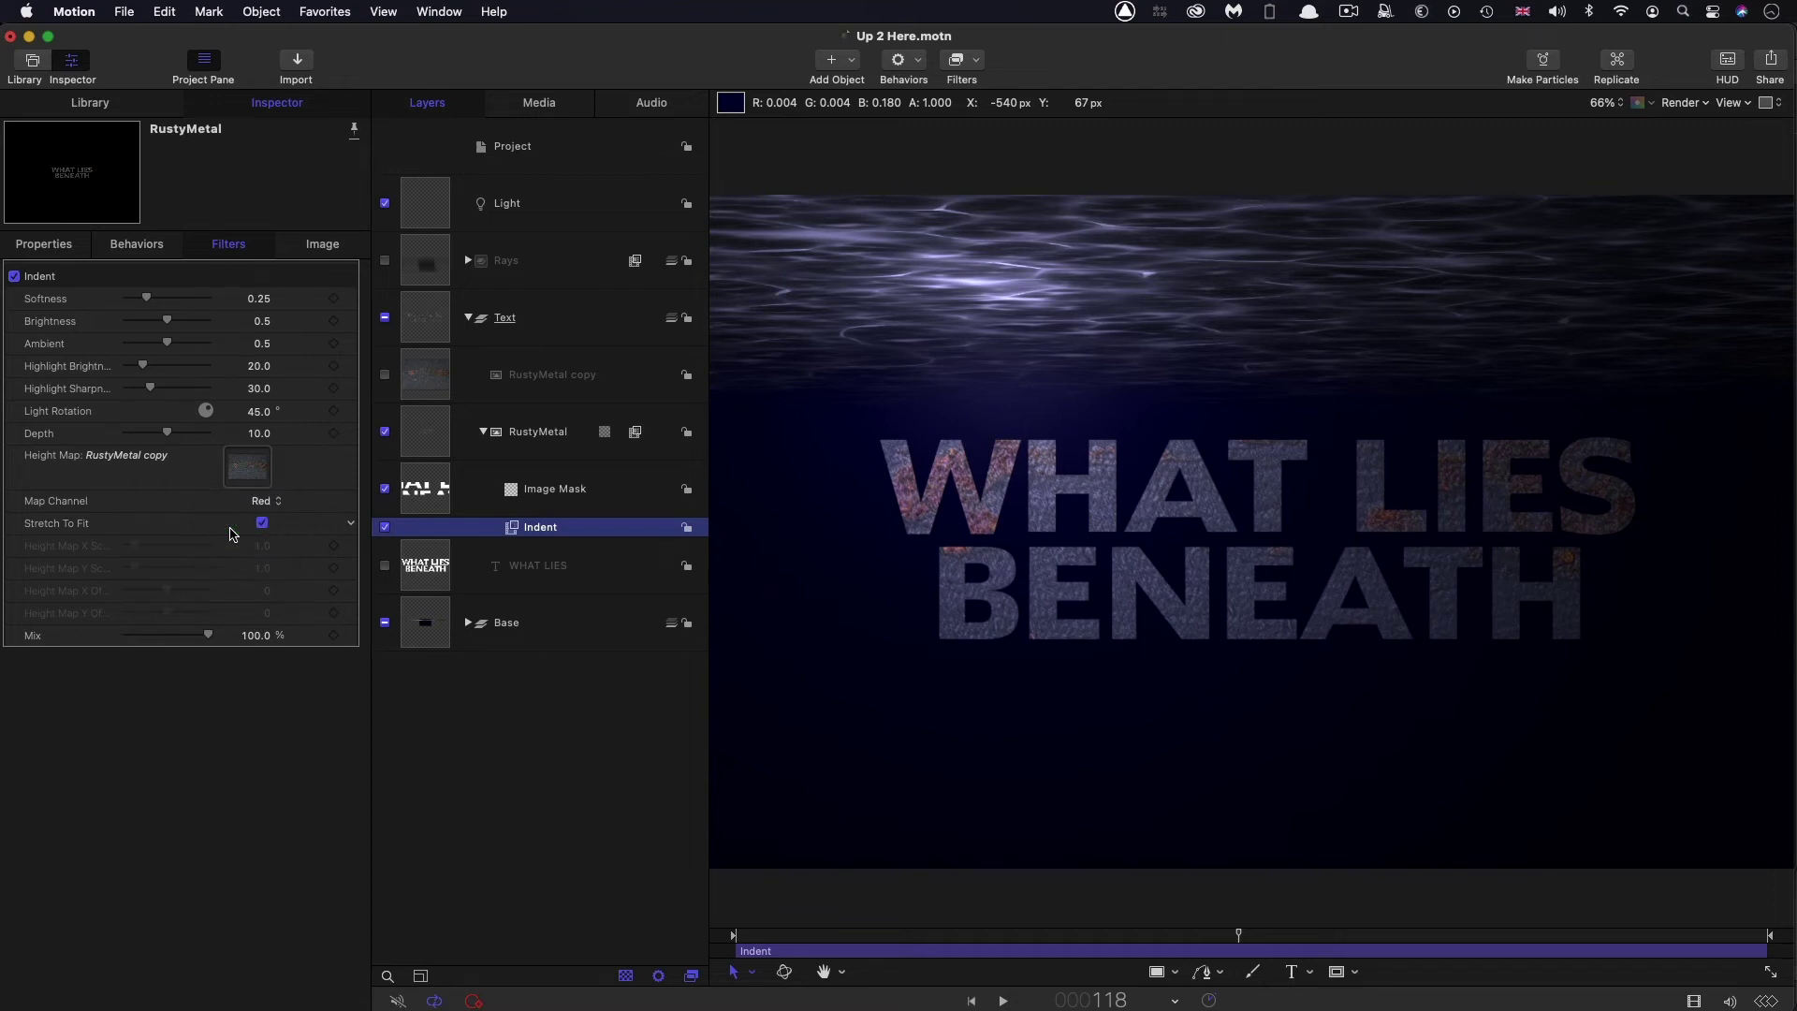
Add a Levels filter to the RustyMetal copy layer and switch its histogram to the Red channel
{"action": "left_click", "coordinate": [430, 375]}
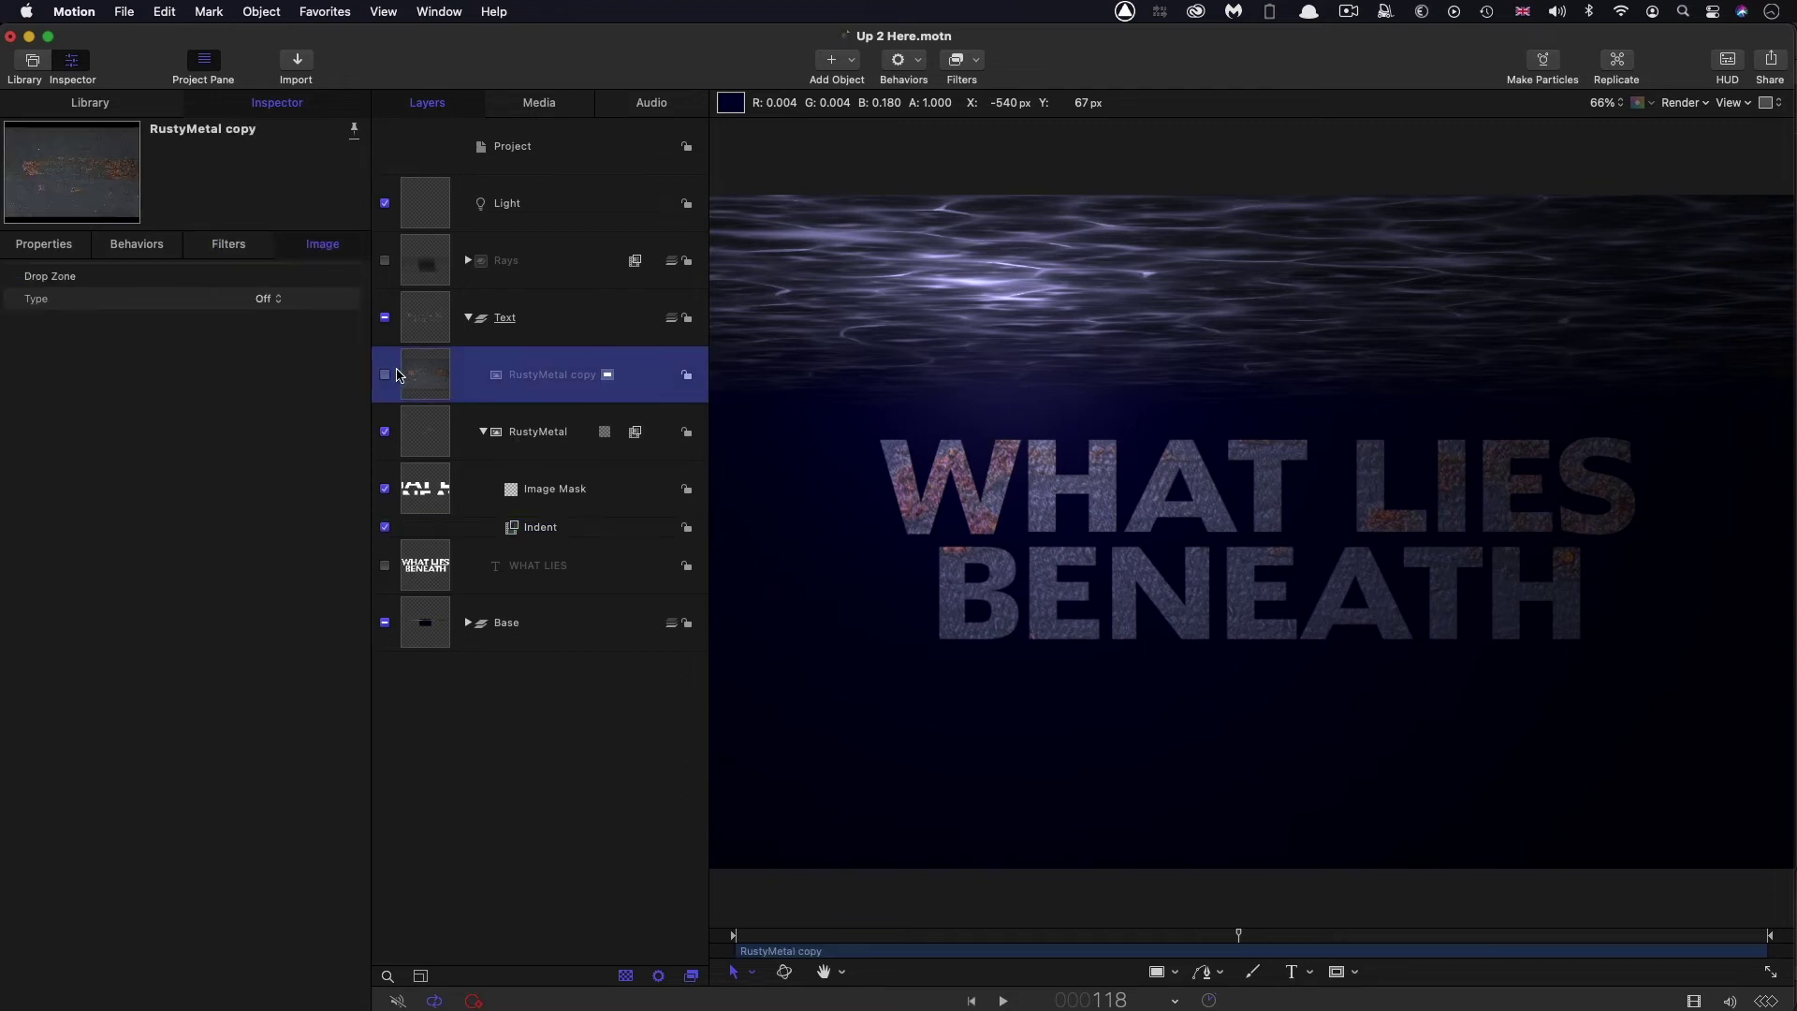
{"action": "left_click", "coordinate": [977, 59]}
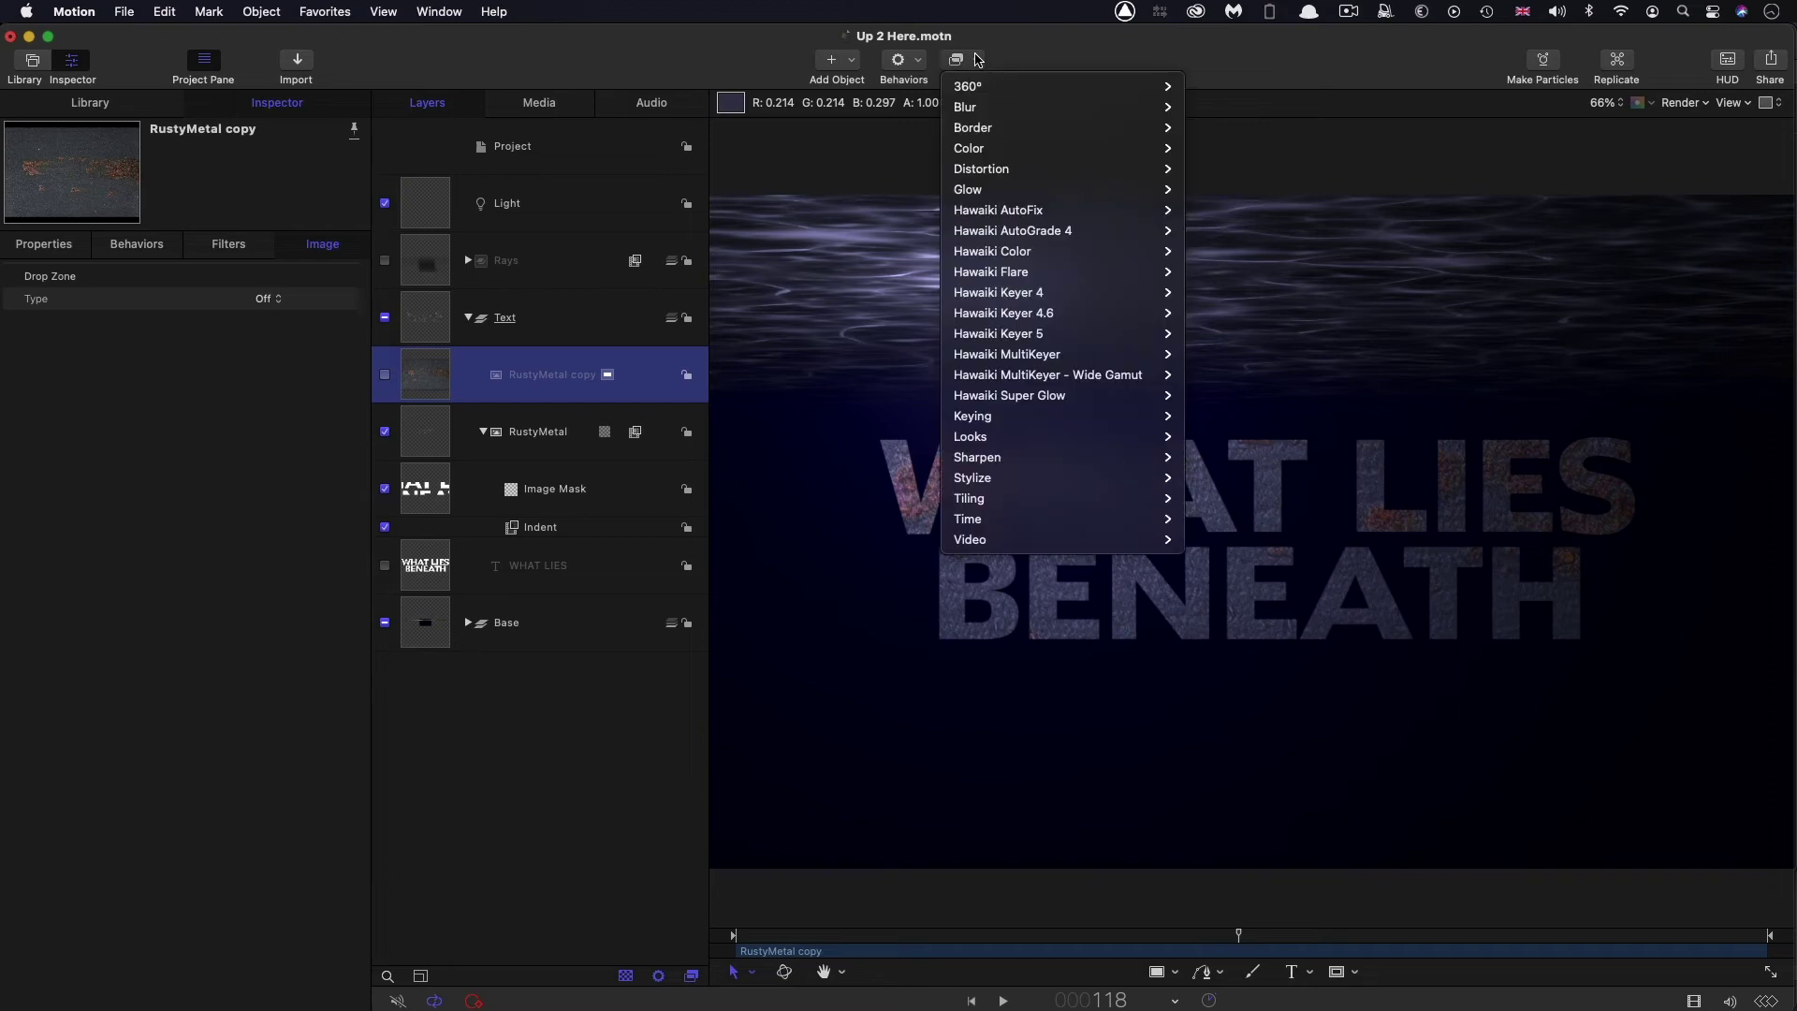
{"action": "mouse_move", "coordinate": [988, 152]}
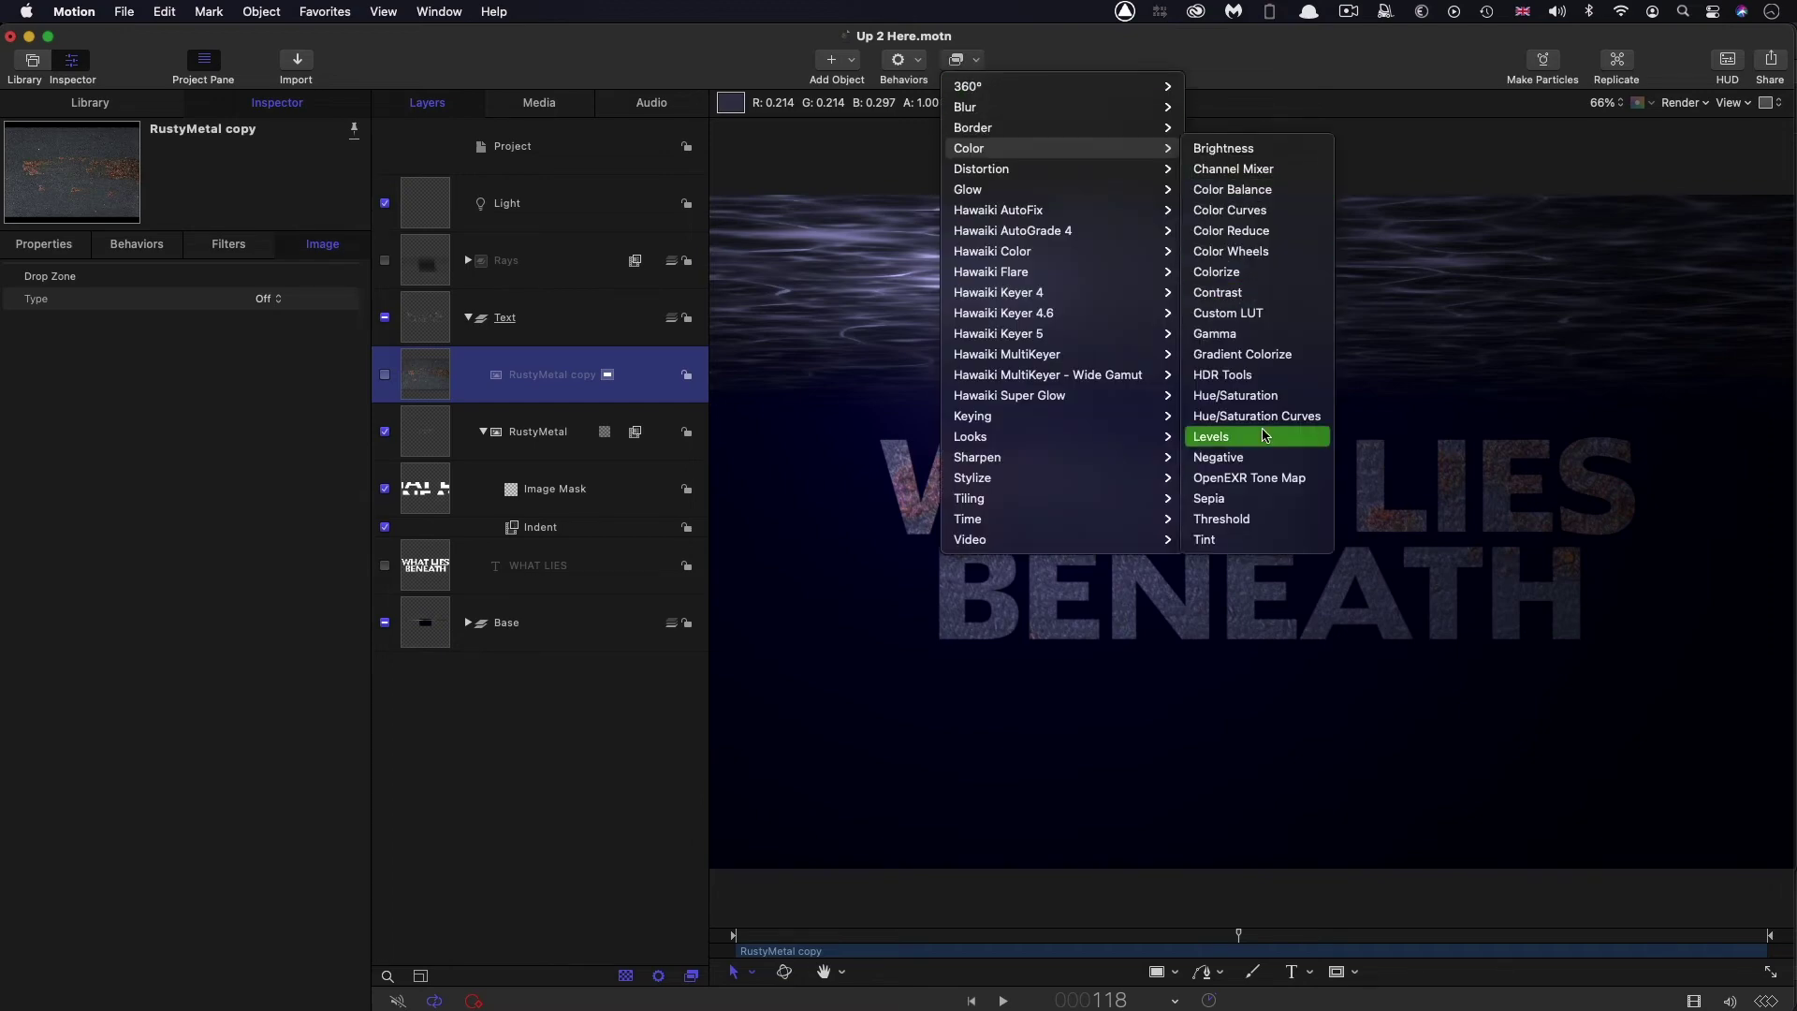
{"action": "left_click", "coordinate": [1210, 436]}
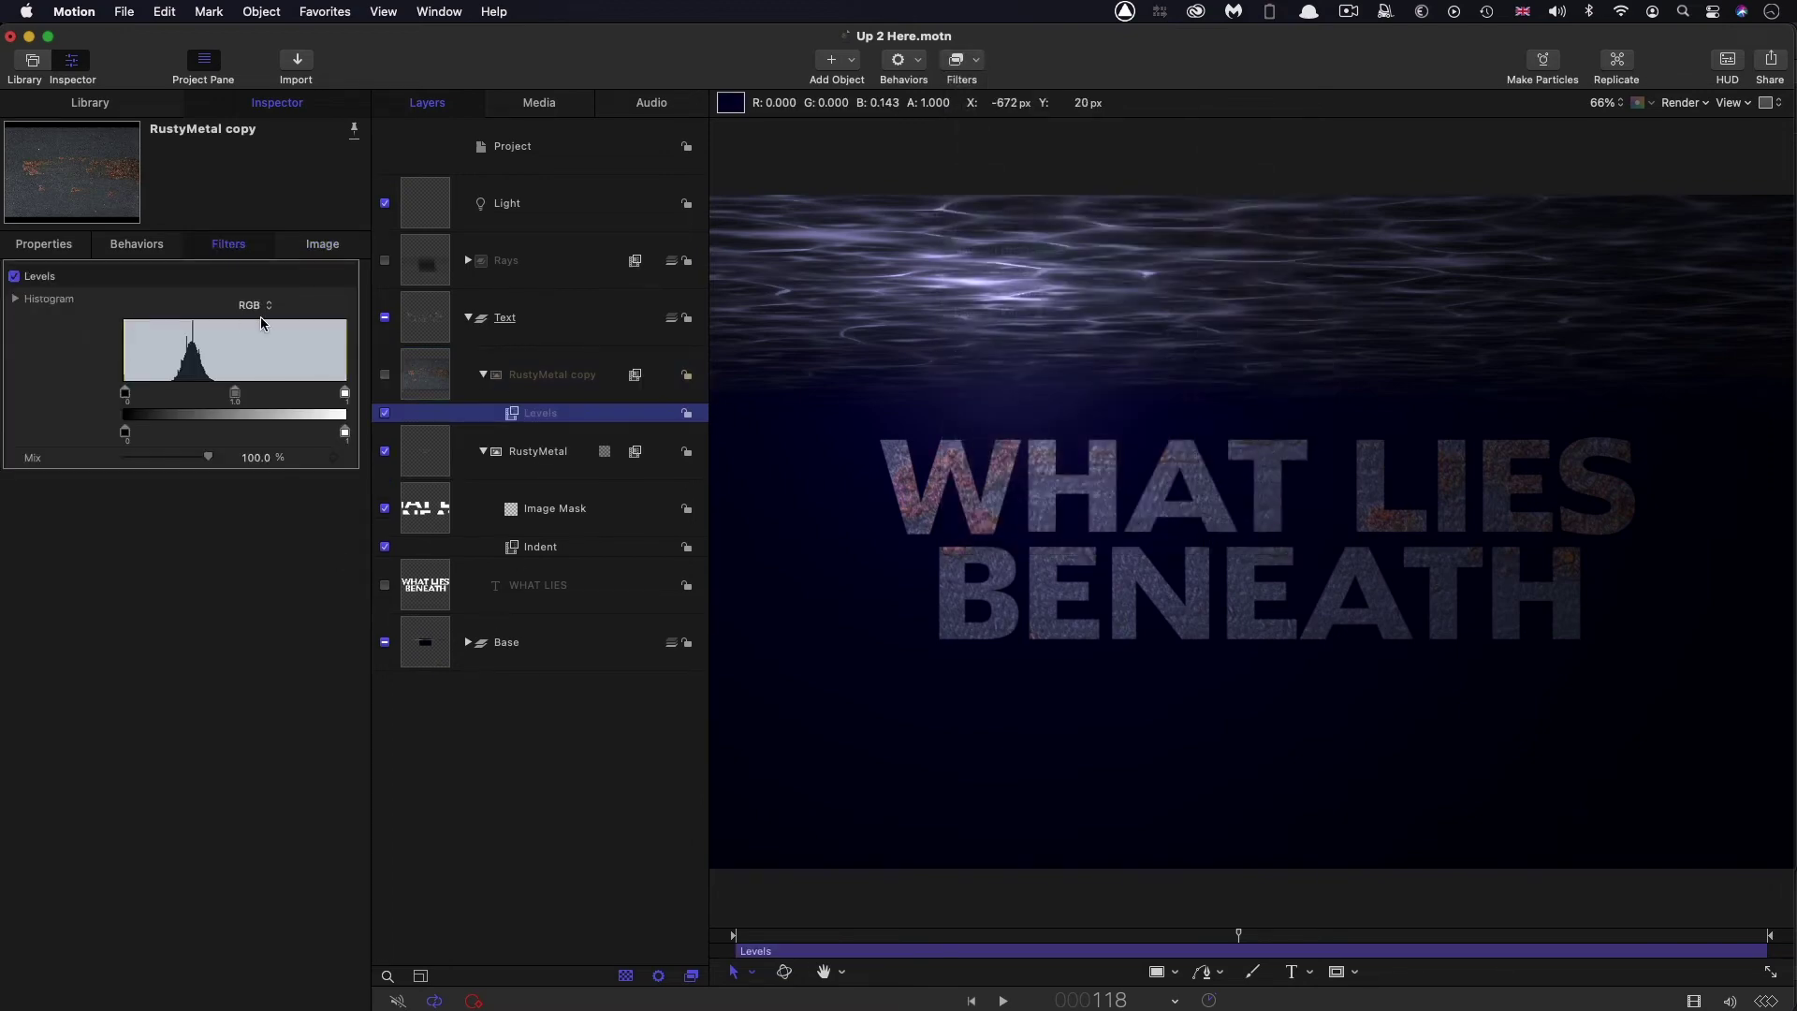
{"action": "left_click", "coordinate": [259, 305]}
{"action": "left_click", "coordinate": [258, 338]}
Raise the Red channel's input black point just past the histogram peak and compare the title with Indent off and on
{"action": "left_click_drag", "start_coordinate": [126, 394], "coordinate": [226, 397]}
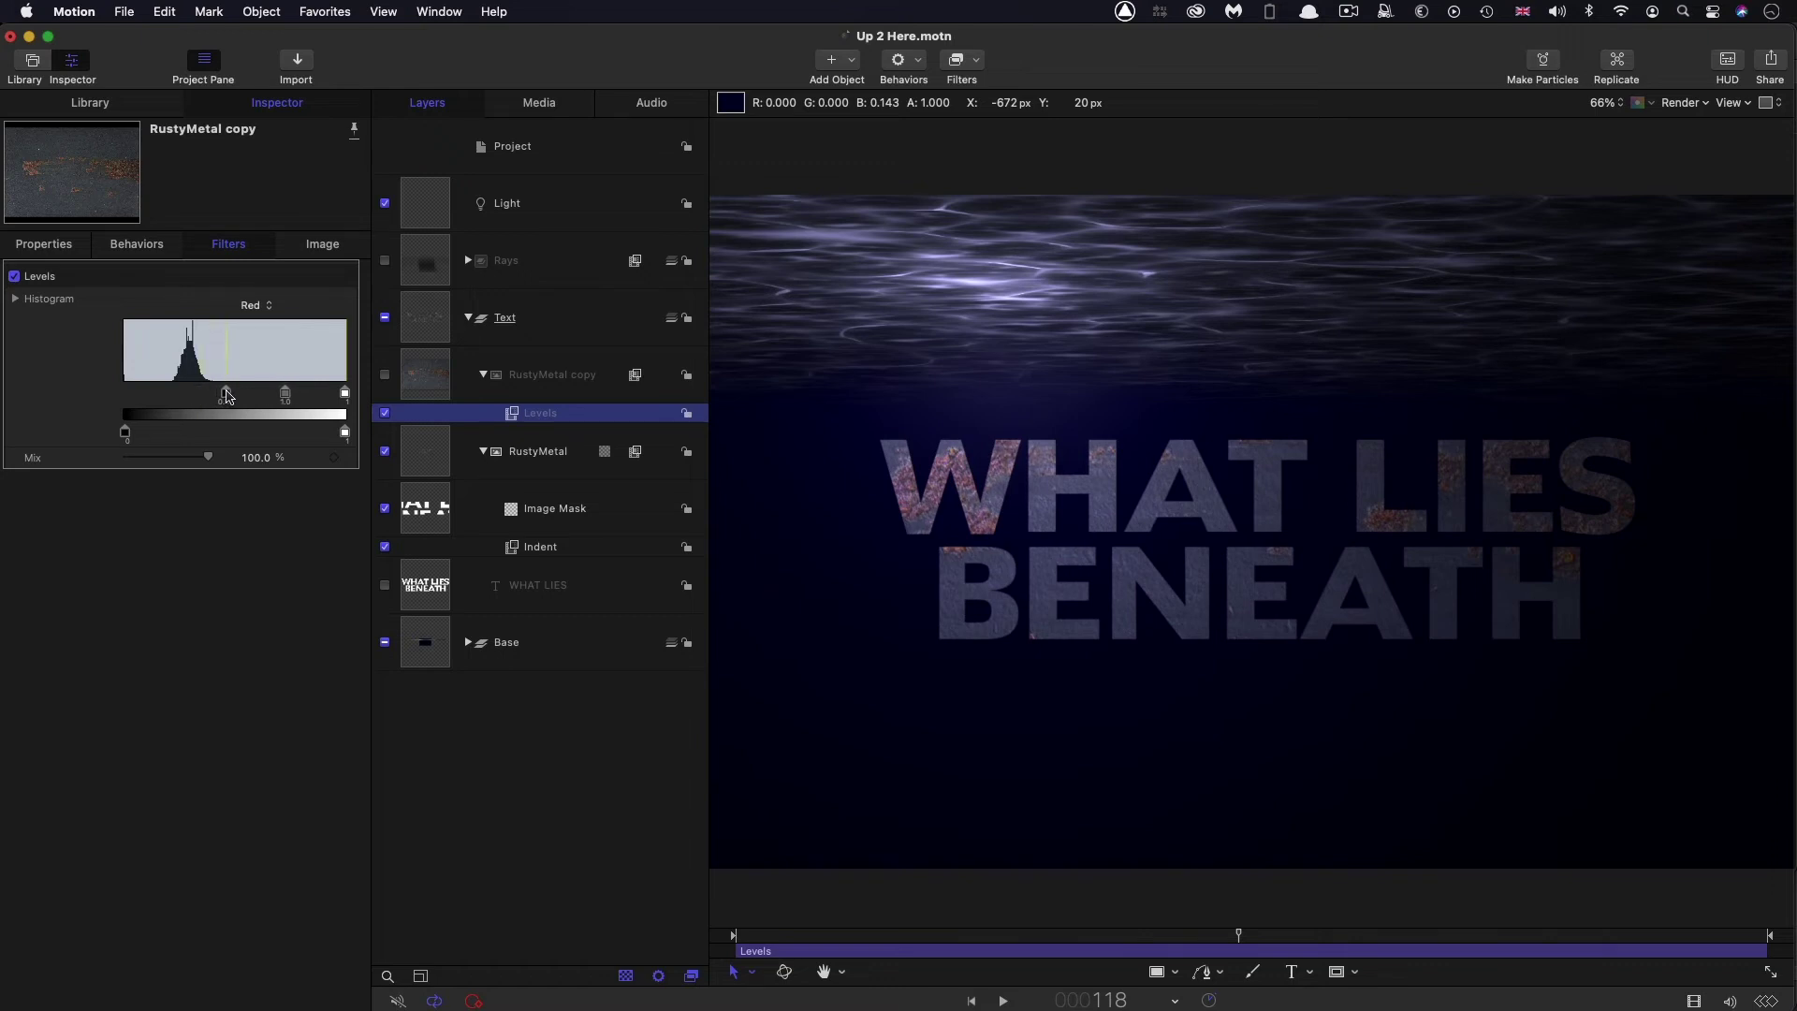
{"action": "key", "text": "super+equal"}
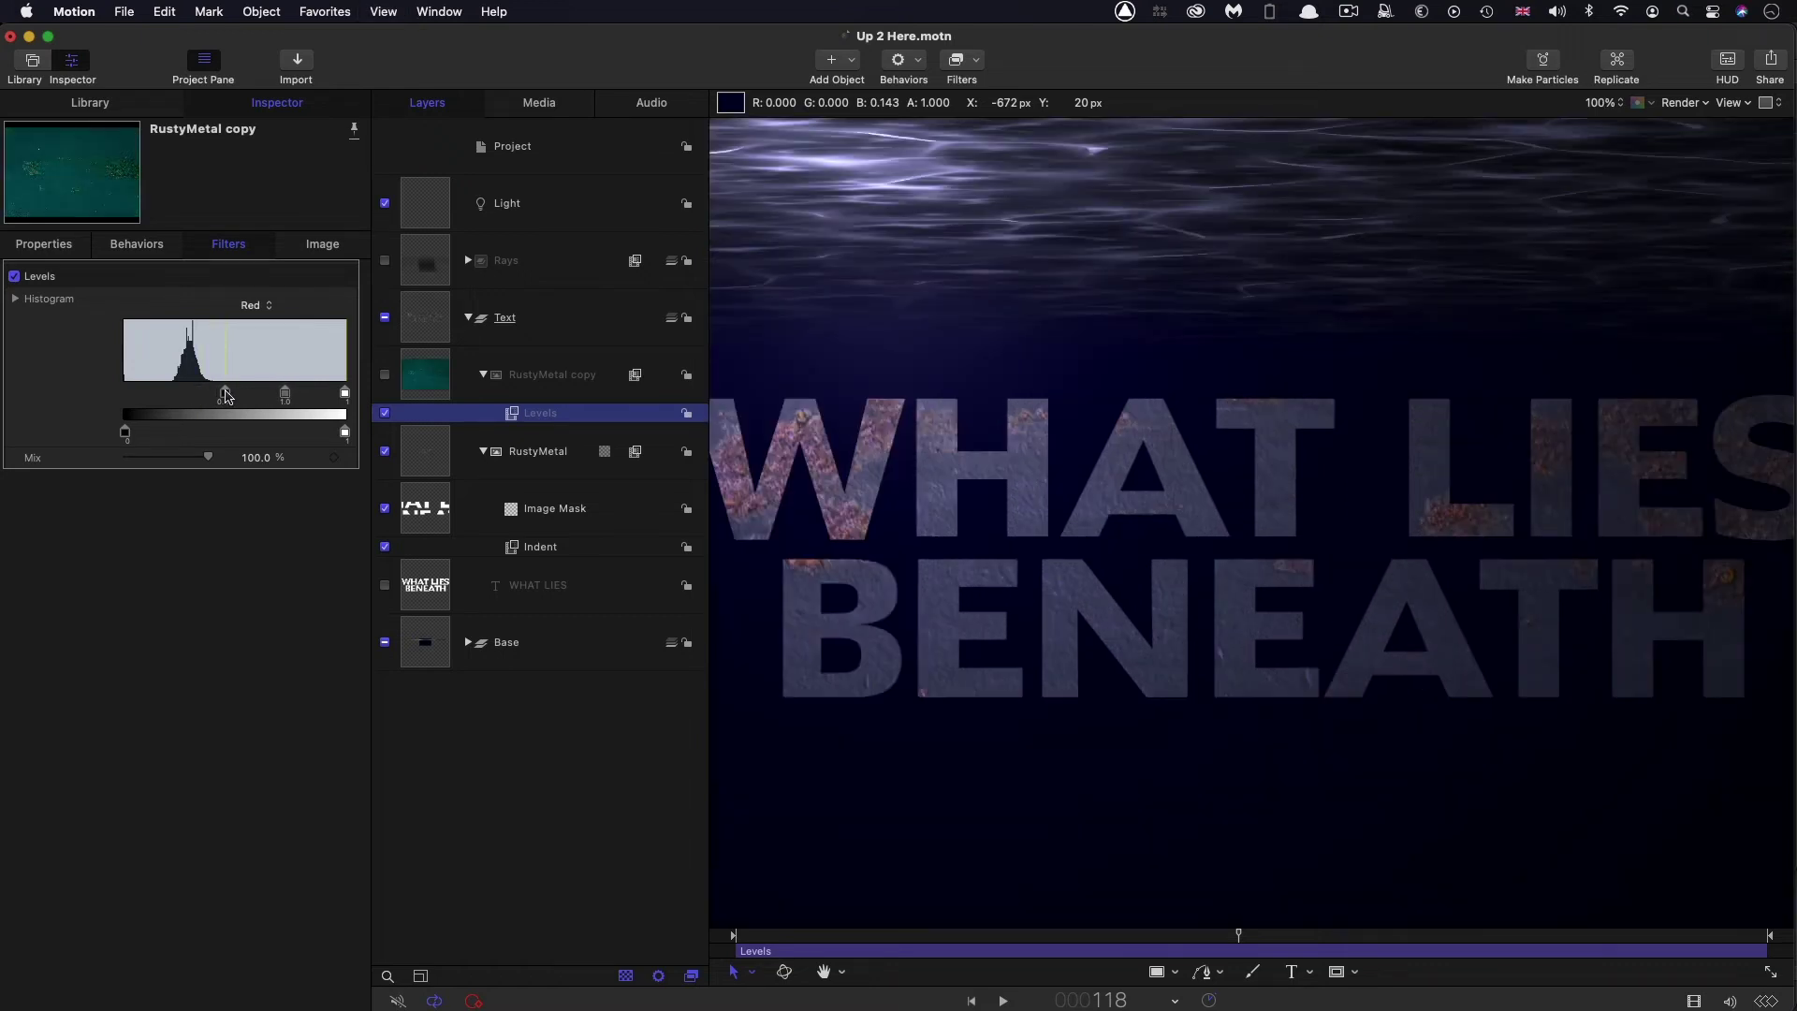
{"action": "left_click_drag", "start_coordinate": [226, 397], "coordinate": [79, 393]}
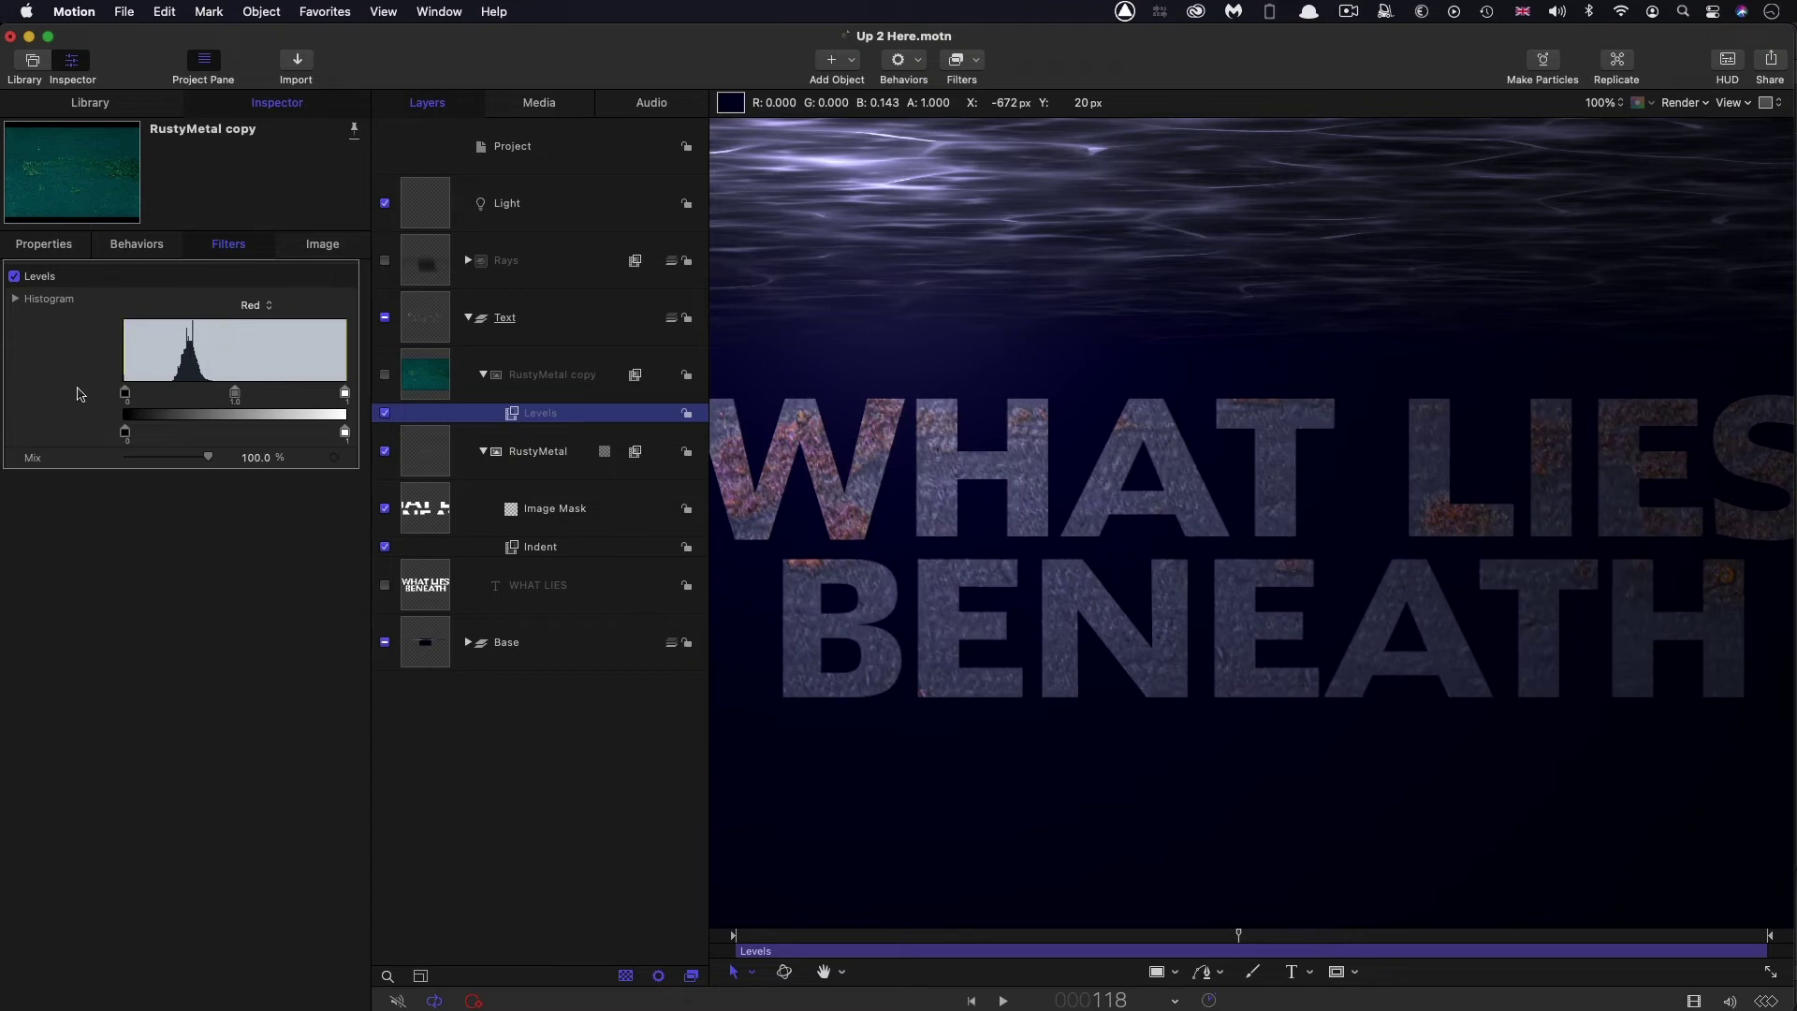
{"action": "left_click_drag", "start_coordinate": [128, 400], "coordinate": [229, 405]}
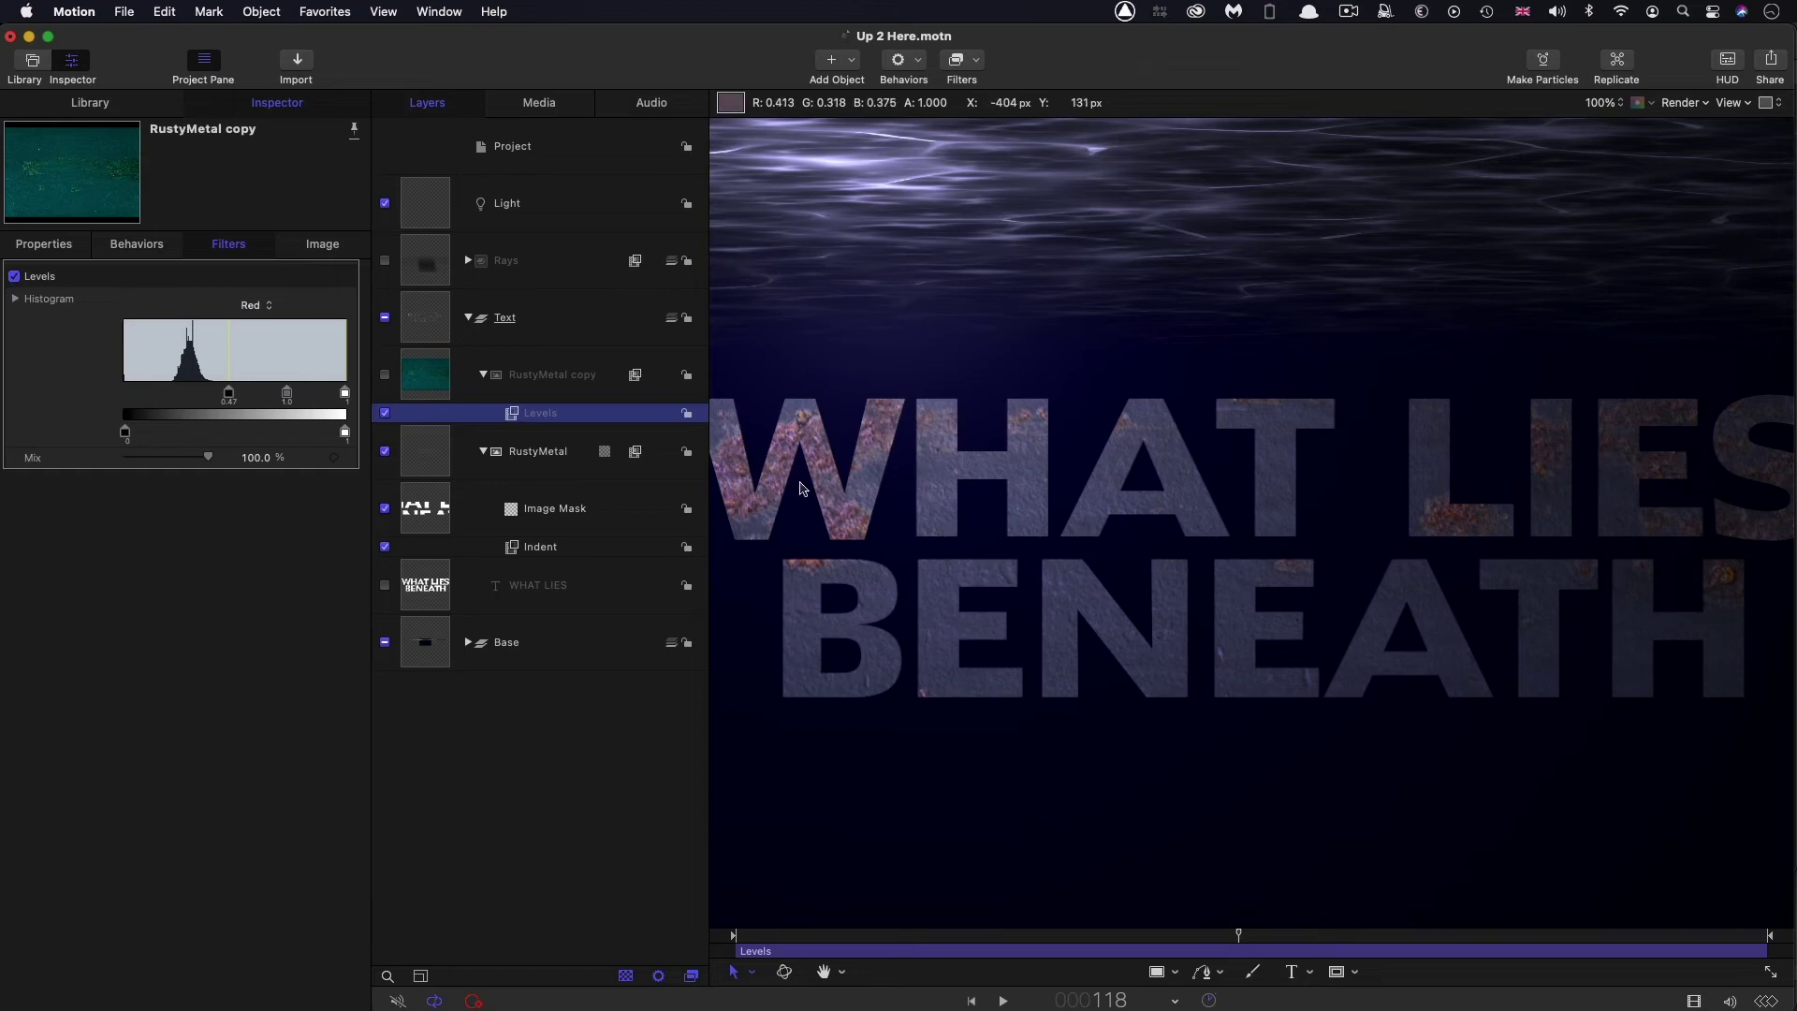
{"action": "left_click", "coordinate": [385, 546]}
{"action": "left_click", "coordinate": [385, 546]}
{"action": "key", "text": "shift+z"}
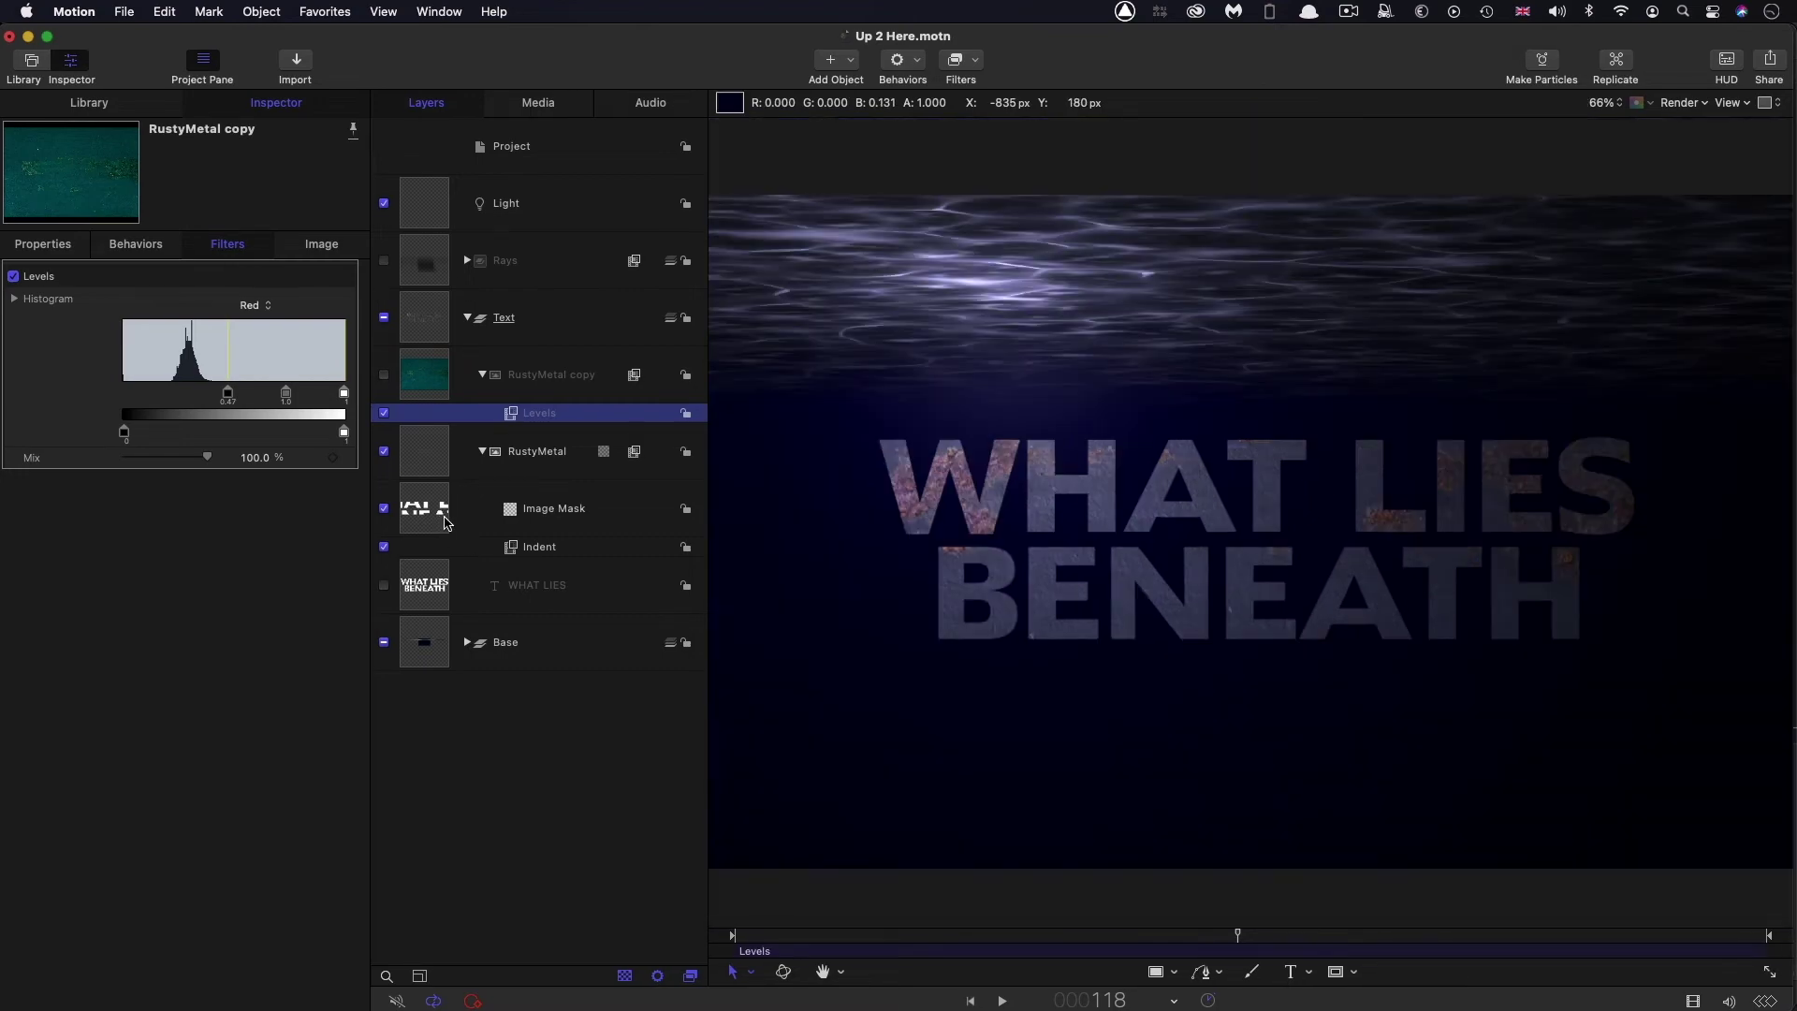
Place the RustyMetal layer in its own group and set the group type to 2D
{"action": "left_click", "coordinate": [419, 452]}
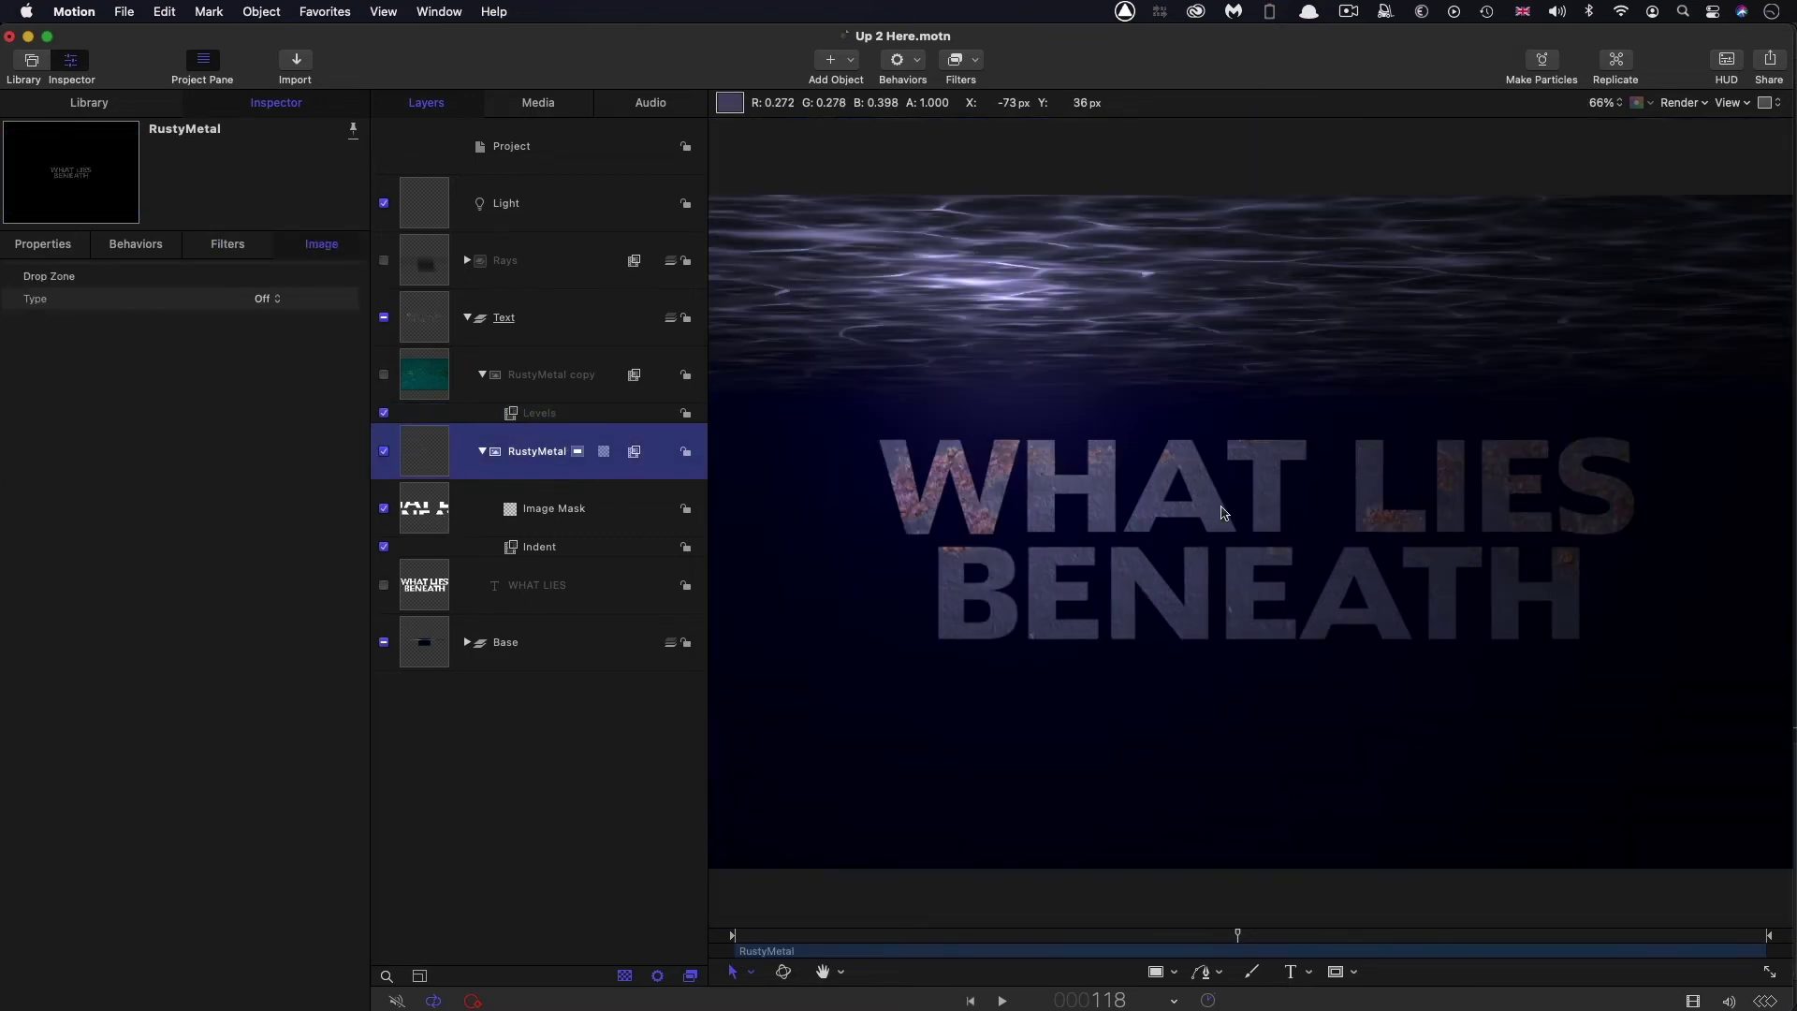
{"action": "right_click", "coordinate": [419, 446]}
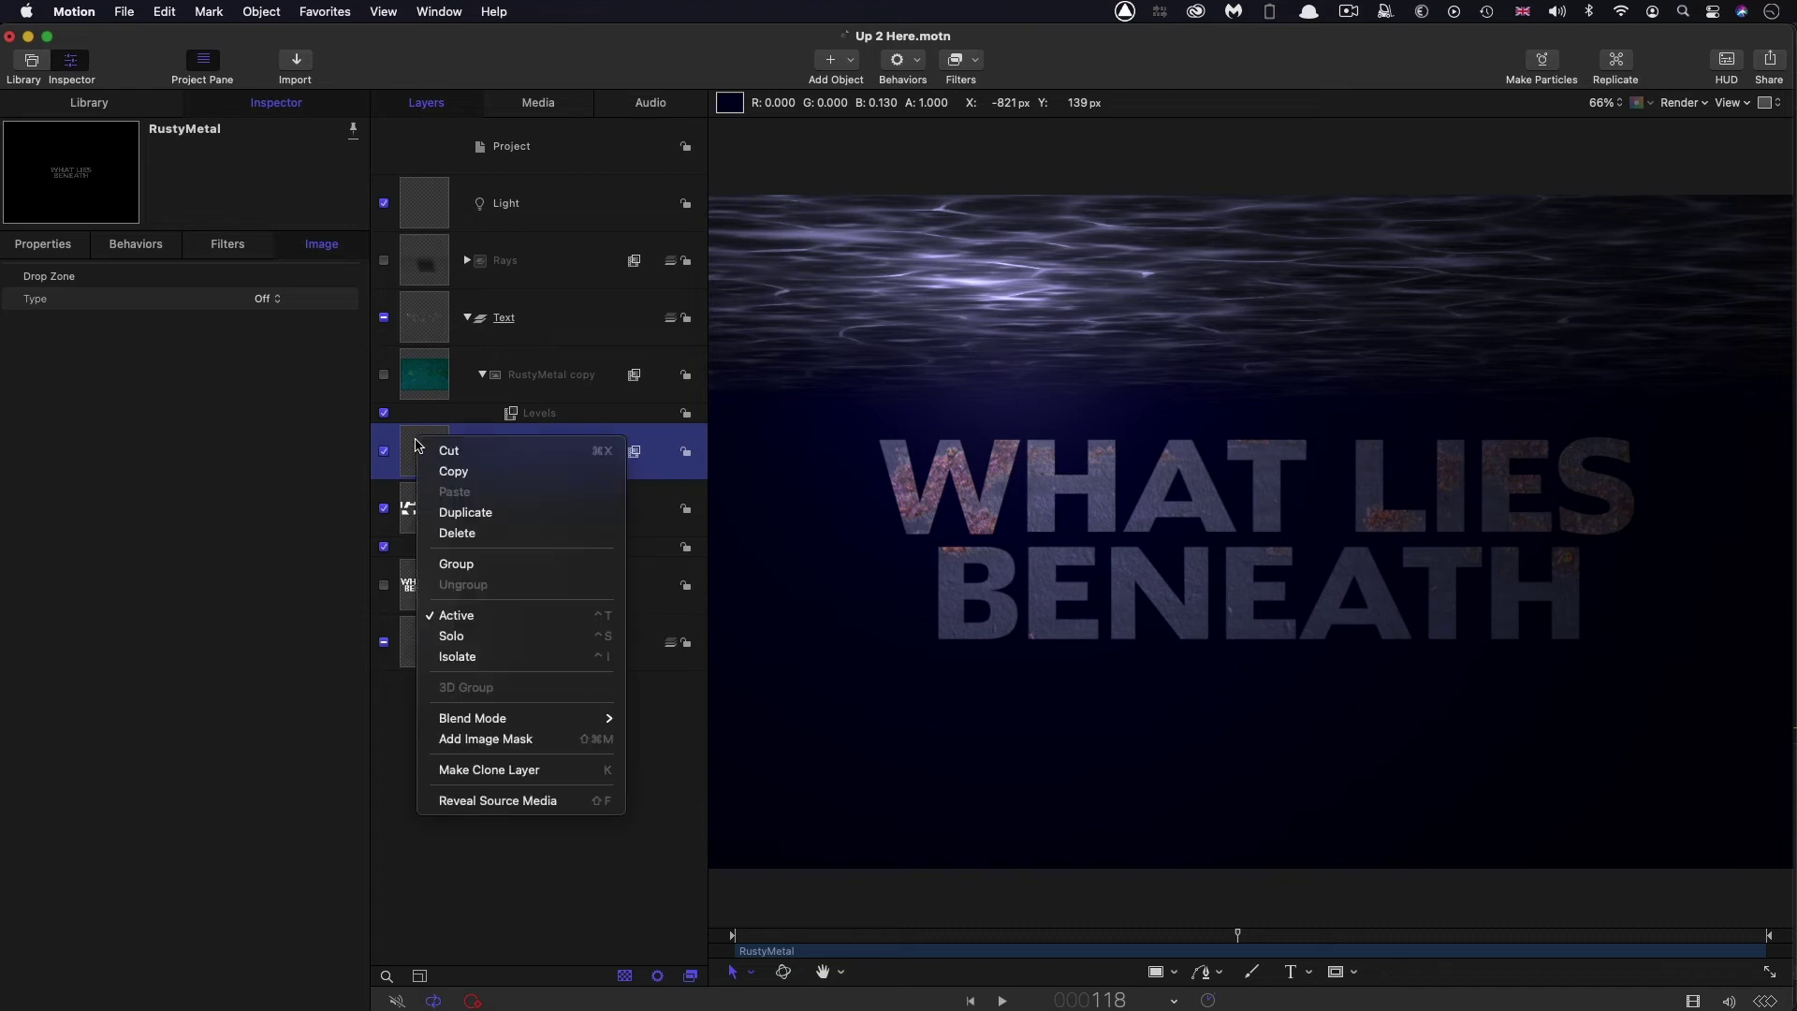
{"action": "left_click", "coordinate": [455, 565]}
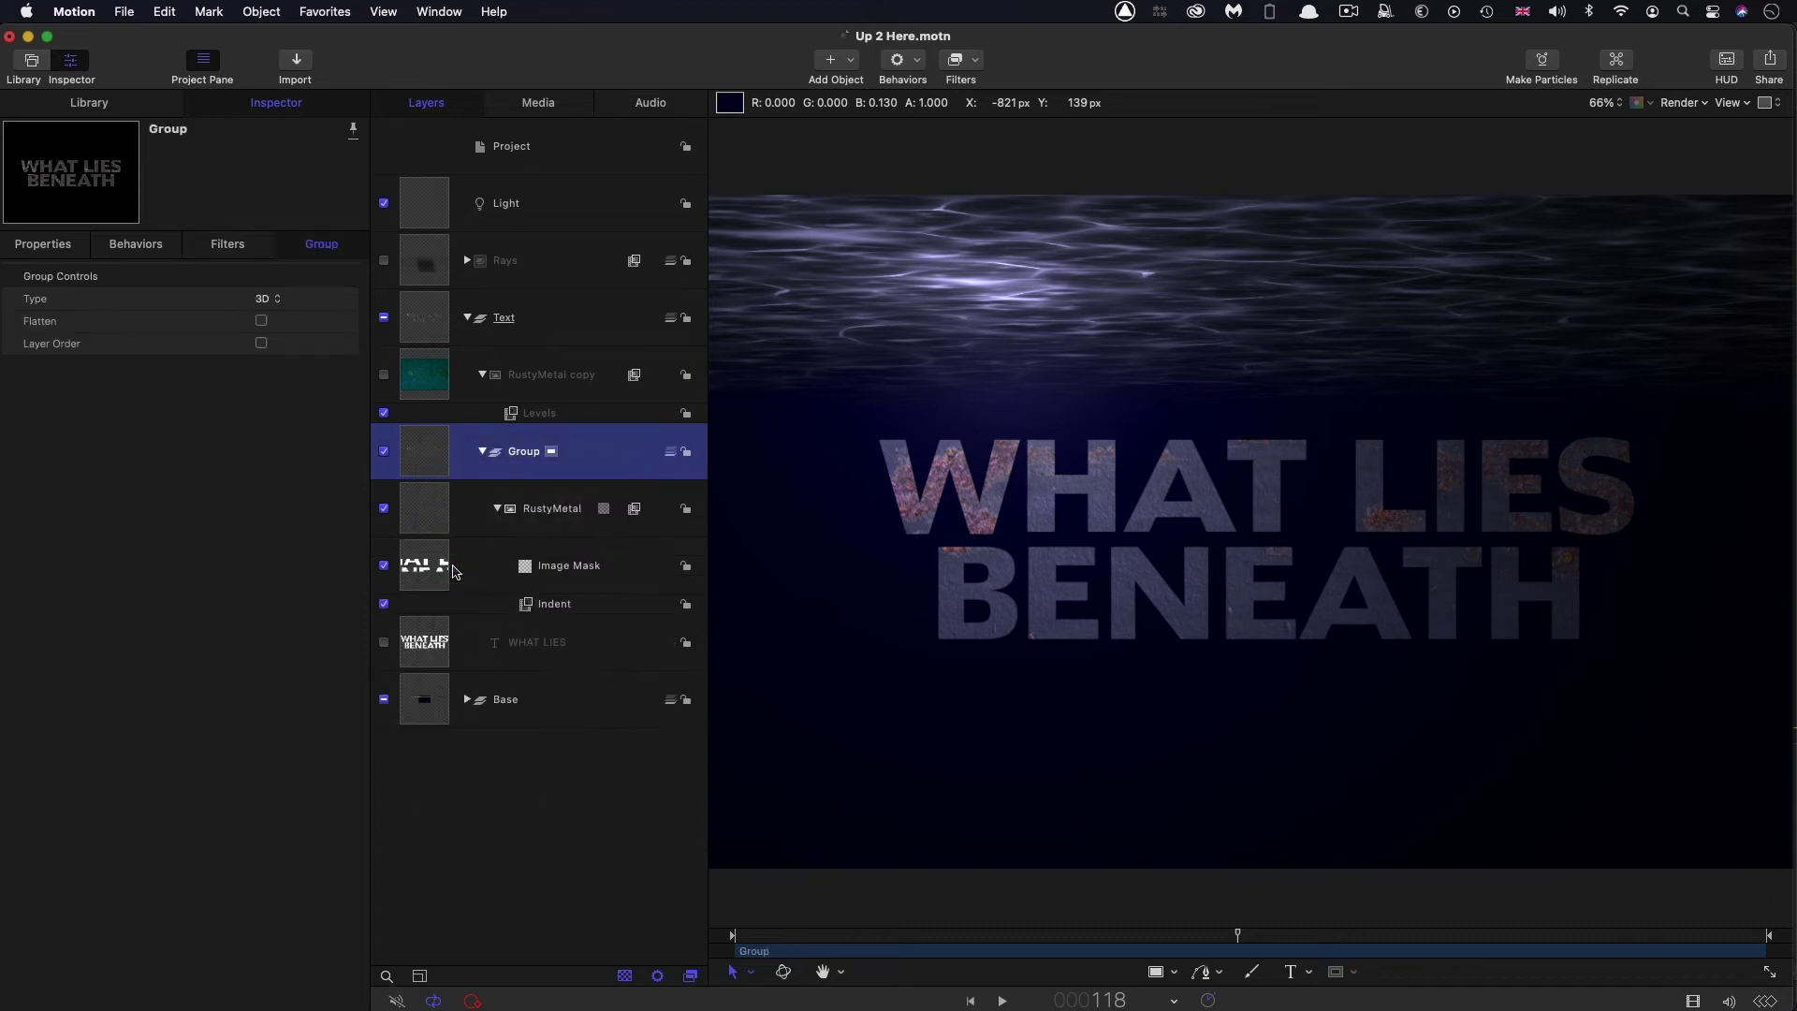
{"action": "left_click", "coordinate": [265, 301]}
{"action": "key", "text": "Return"}
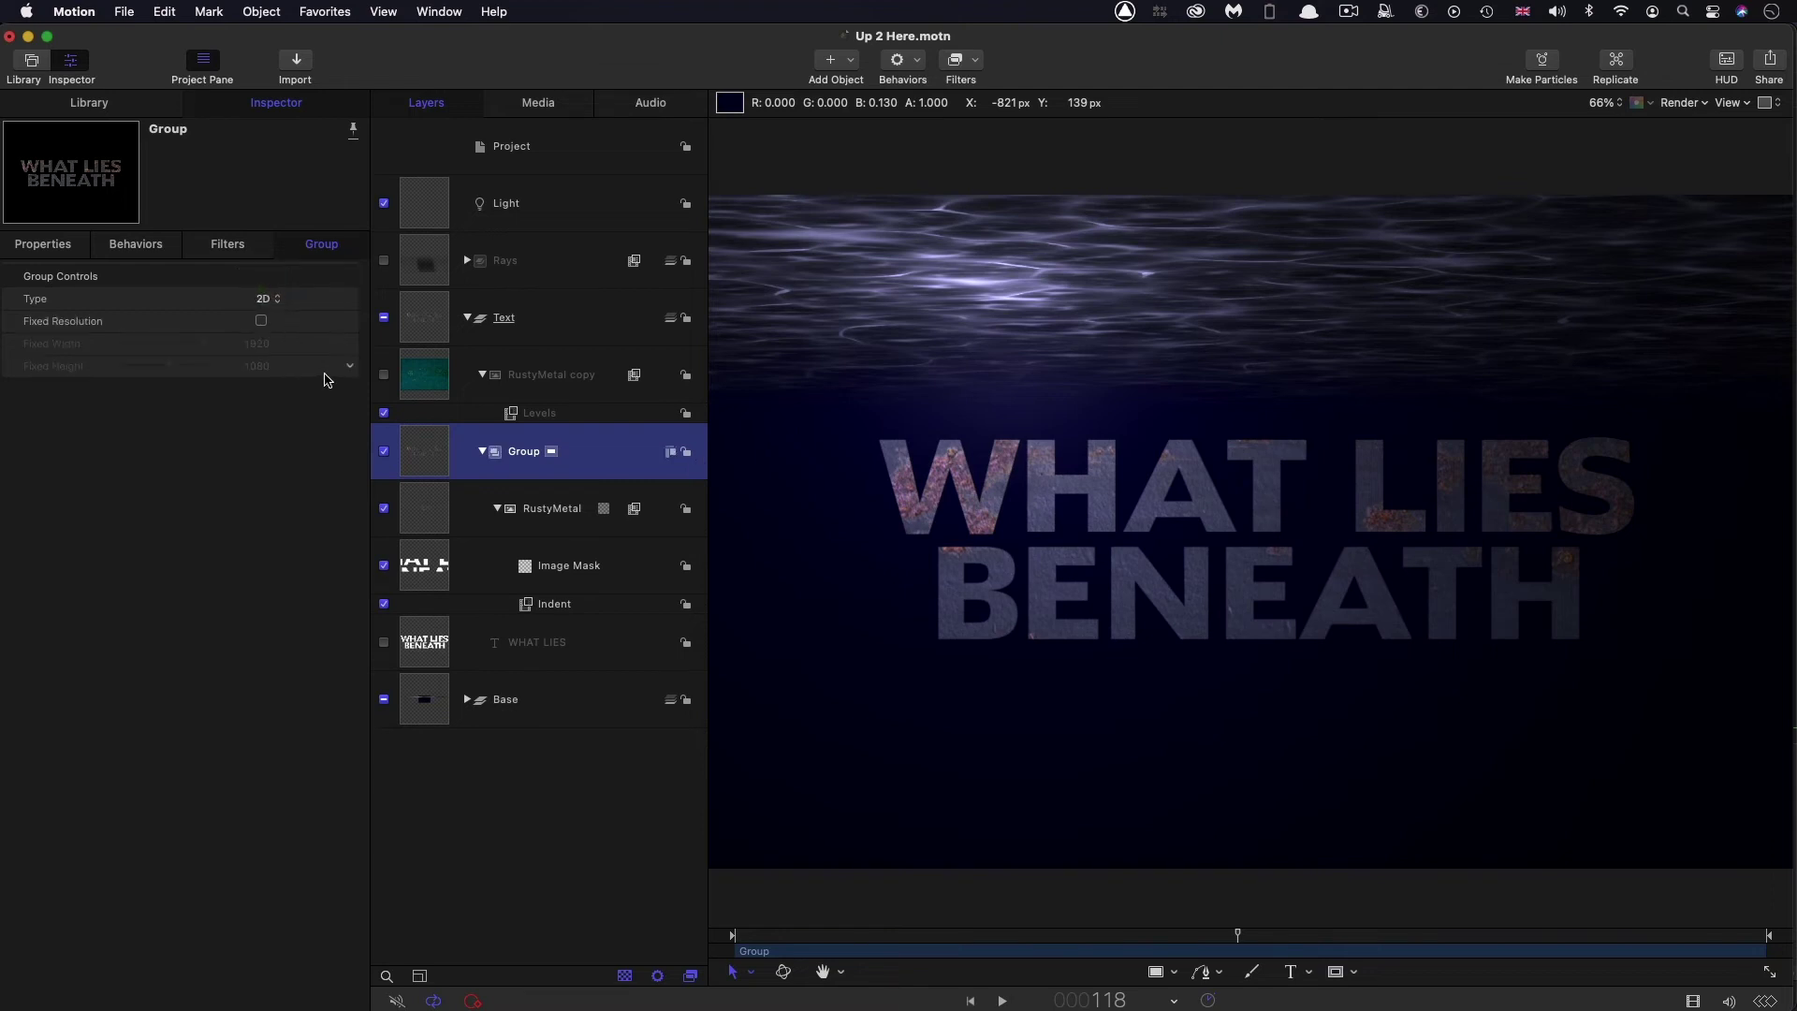
Apply an Extrude filter to the new group with Angle 270° and Distance 5
{"action": "left_click", "coordinate": [974, 57]}
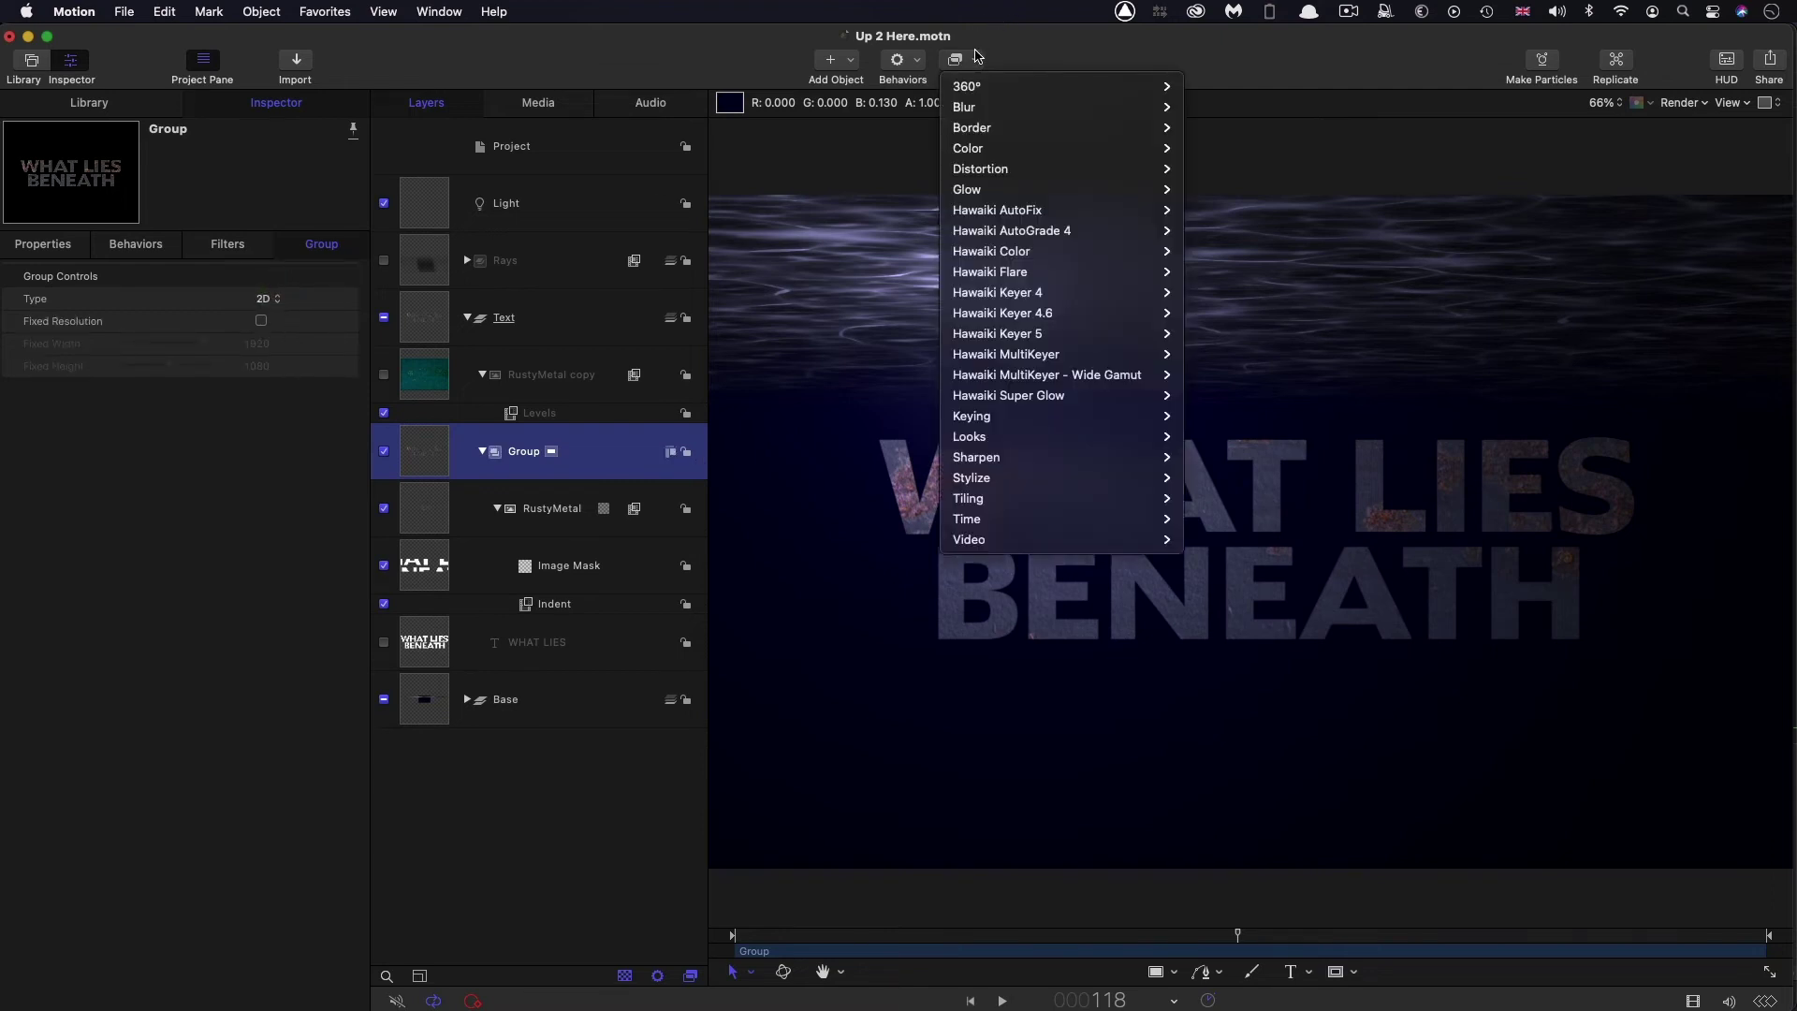
{"action": "mouse_move", "coordinate": [970, 482]}
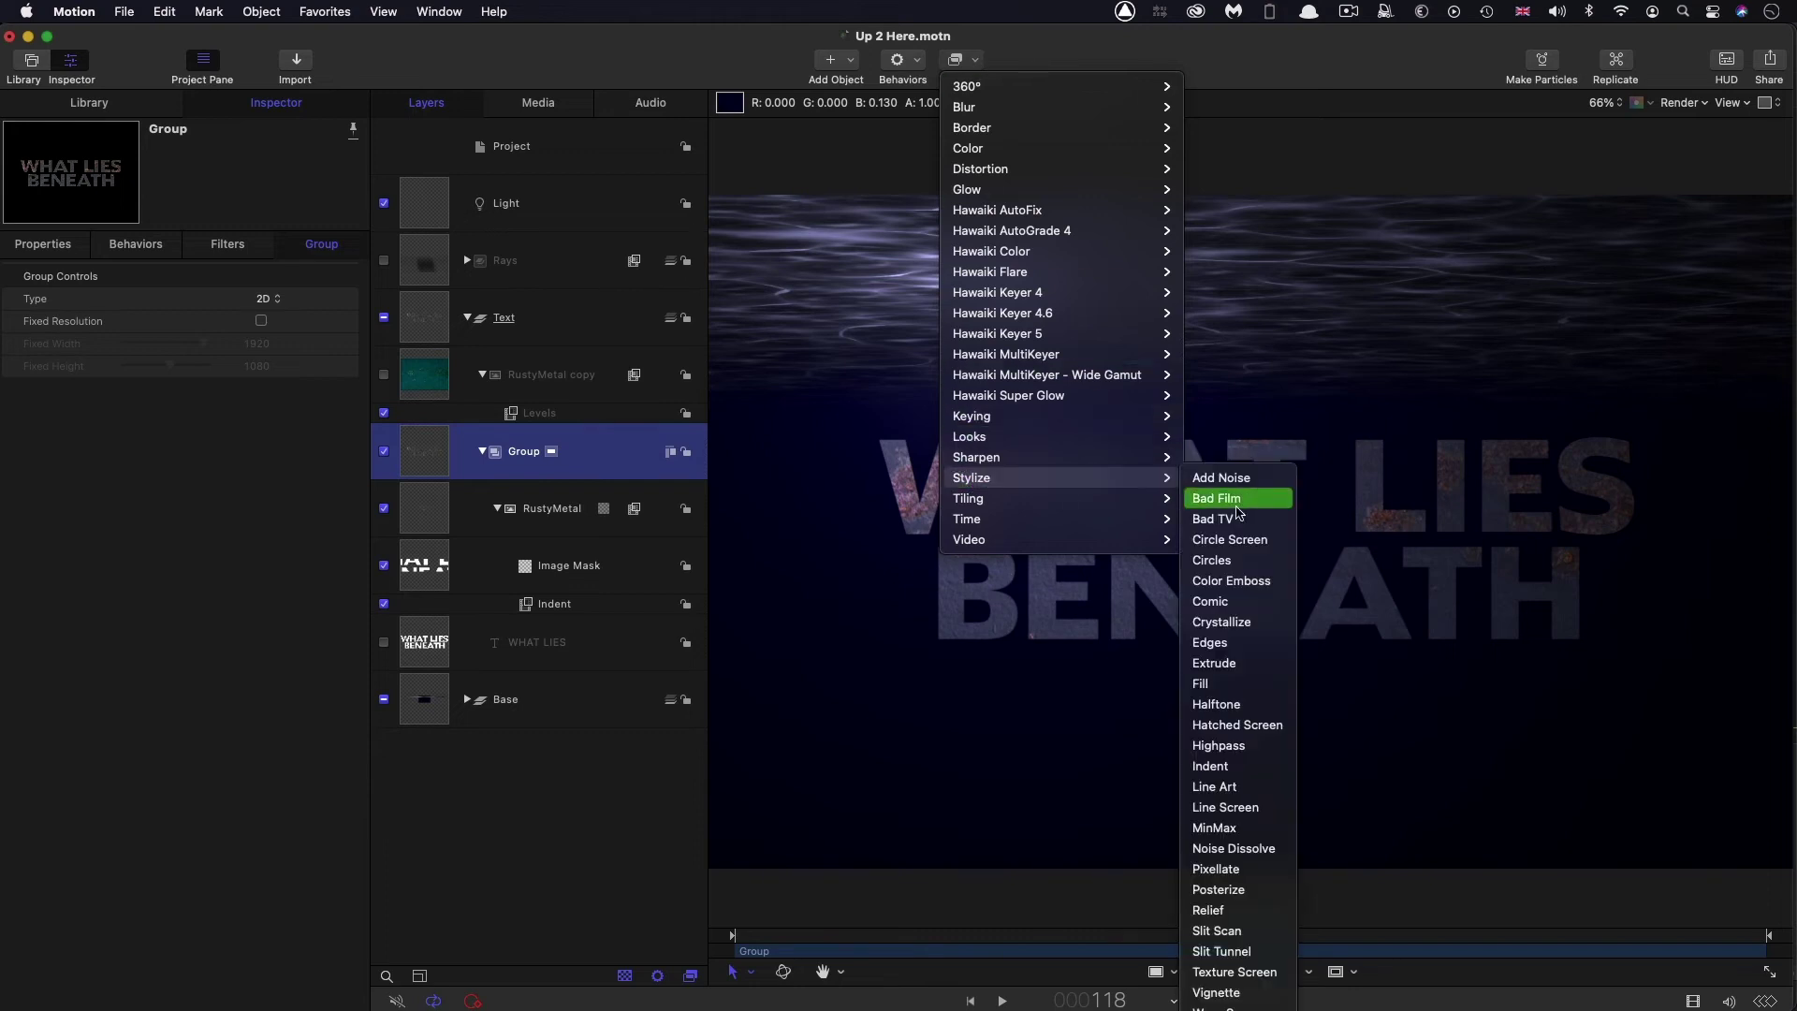
{"action": "left_click", "coordinate": [1258, 665]}
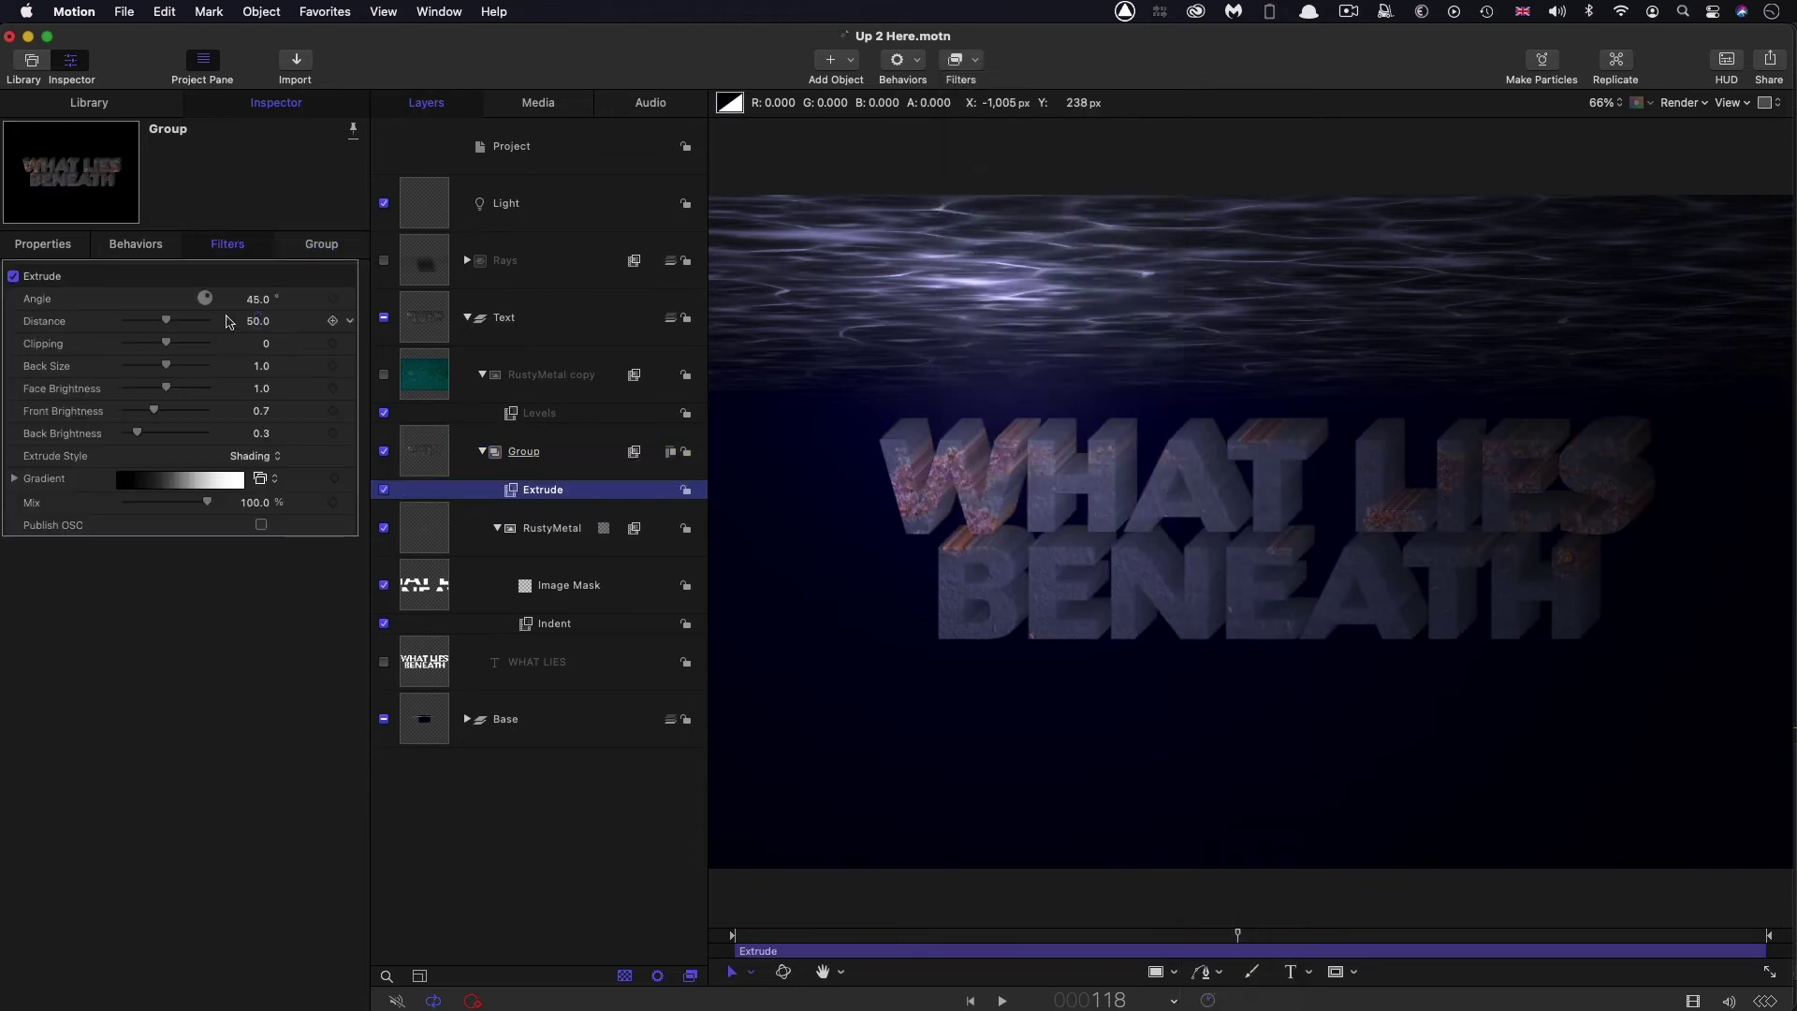
{"action": "left_click", "coordinate": [260, 300]}
{"action": "type", "text": "270"}
{"action": "key", "text": "Tab"}
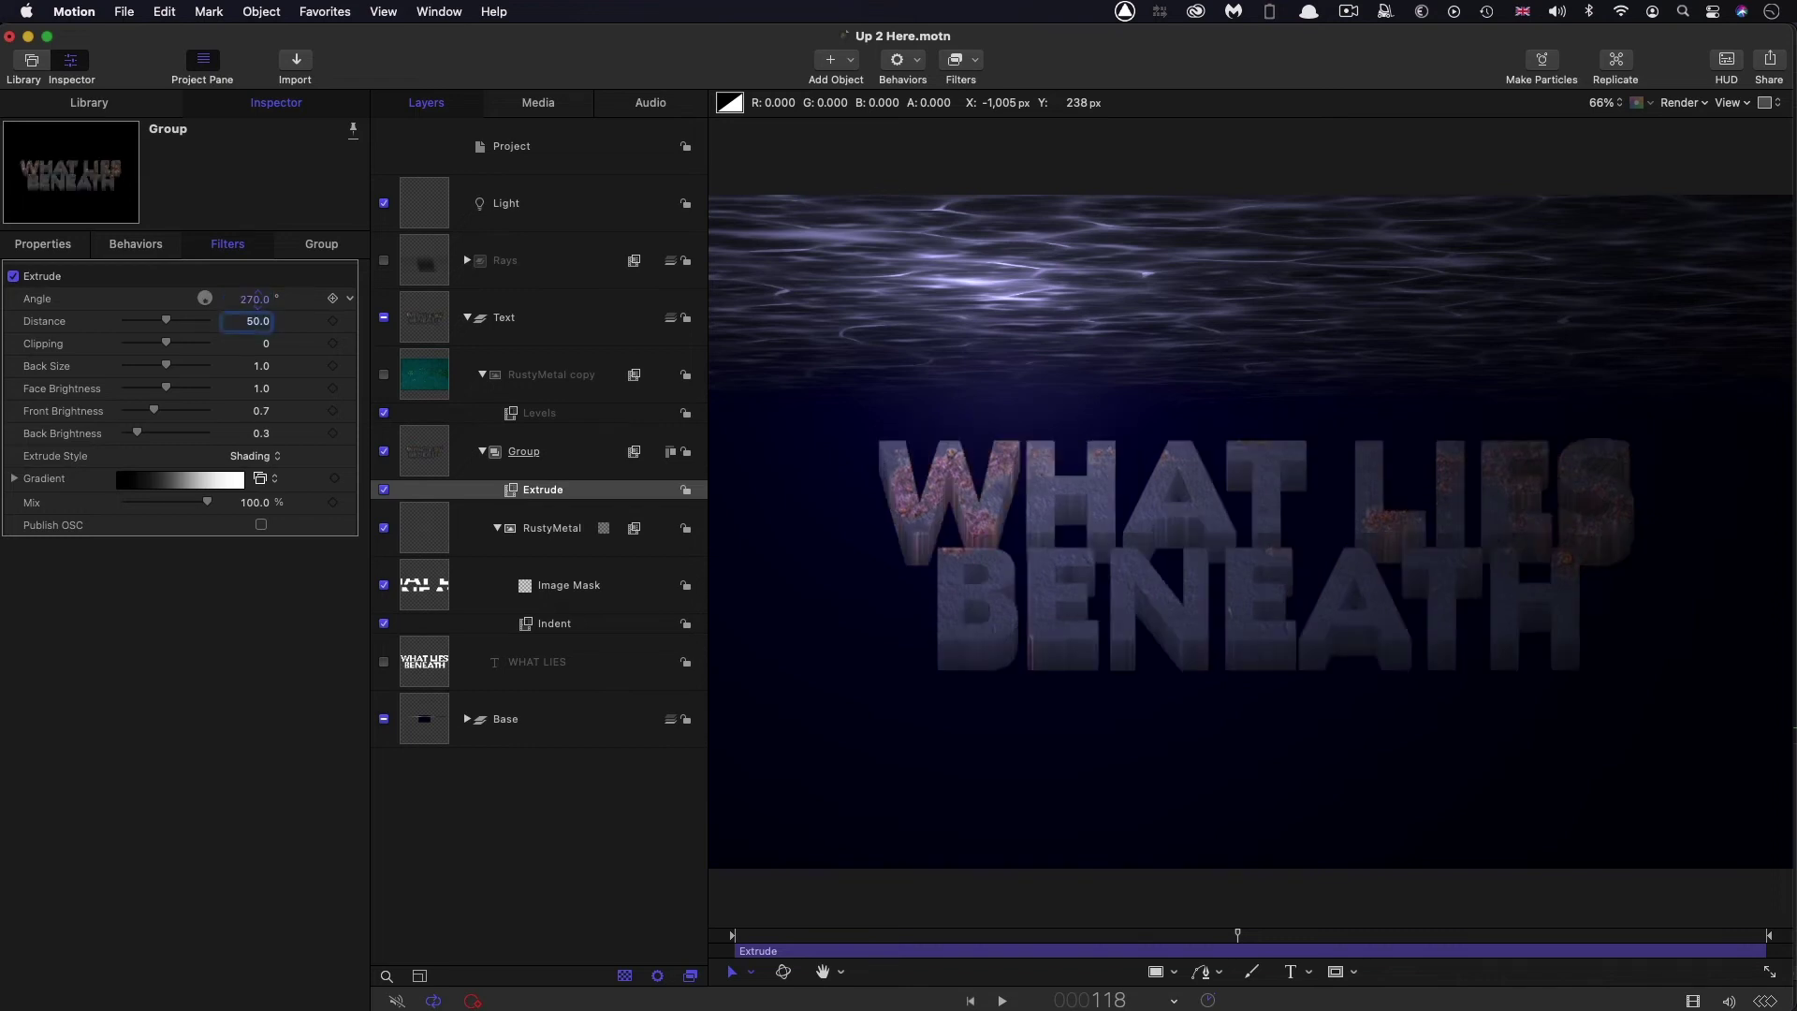
{"action": "type", "text": "5"}
{"action": "key", "text": "Tab"}
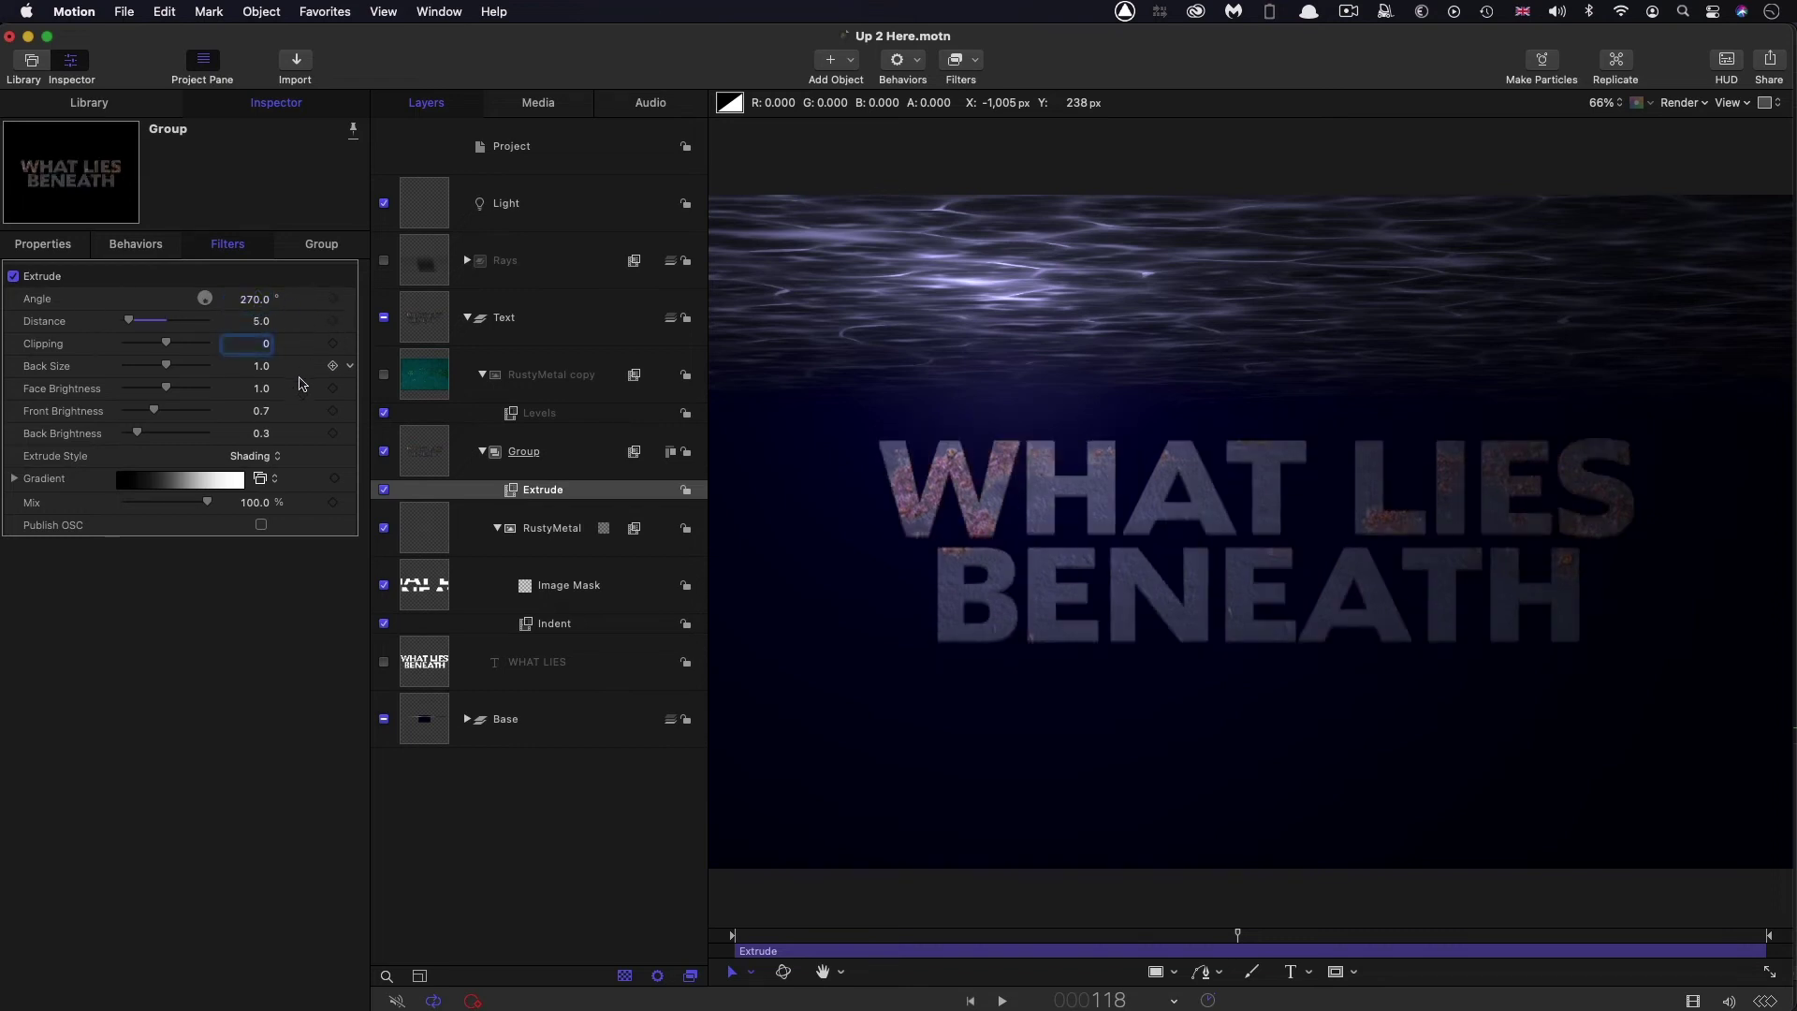
Set the Extrude filter's Back Size to 0.98 and Back Brightness to 1.0, and edit its Front Brightness
{"action": "left_click", "coordinate": [262, 367]}
{"action": "type", "text": "0.98"}
{"action": "key", "text": "Return"}
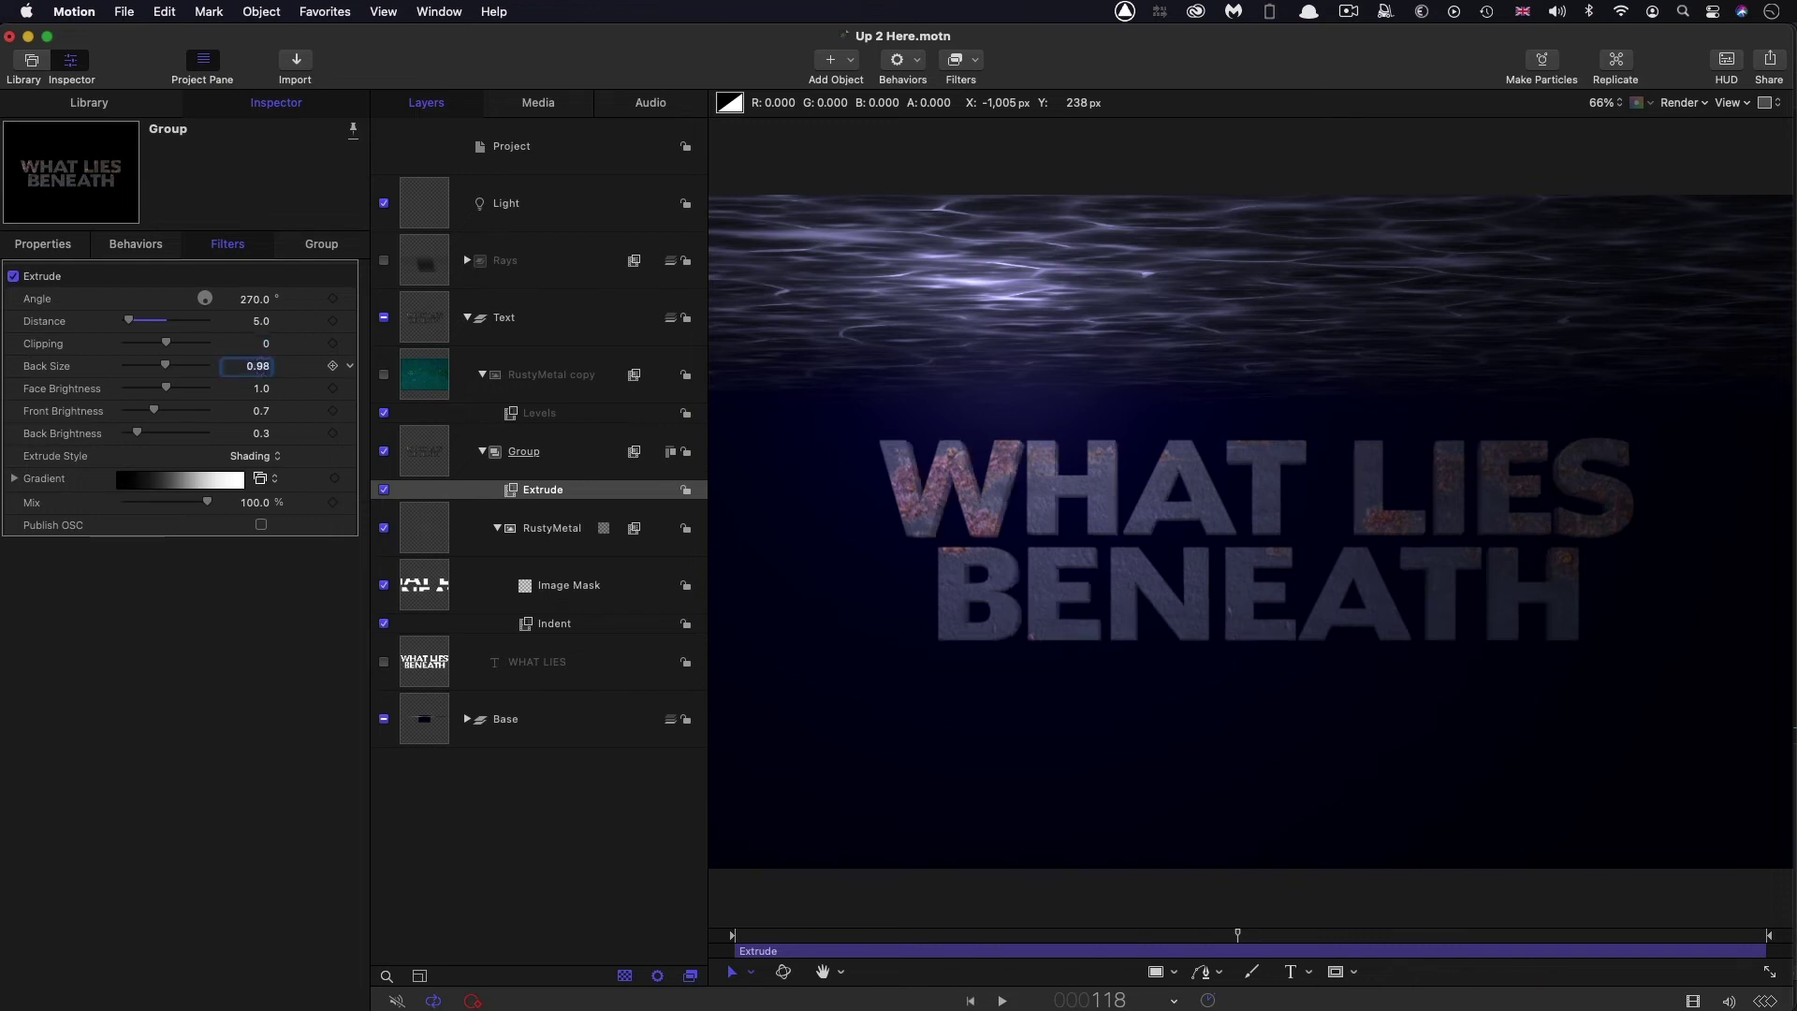
{"action": "left_click", "coordinate": [266, 434]}
{"action": "type", "text": "1.0"}
{"action": "key", "text": "Return"}
{"action": "left_click", "coordinate": [260, 412]}
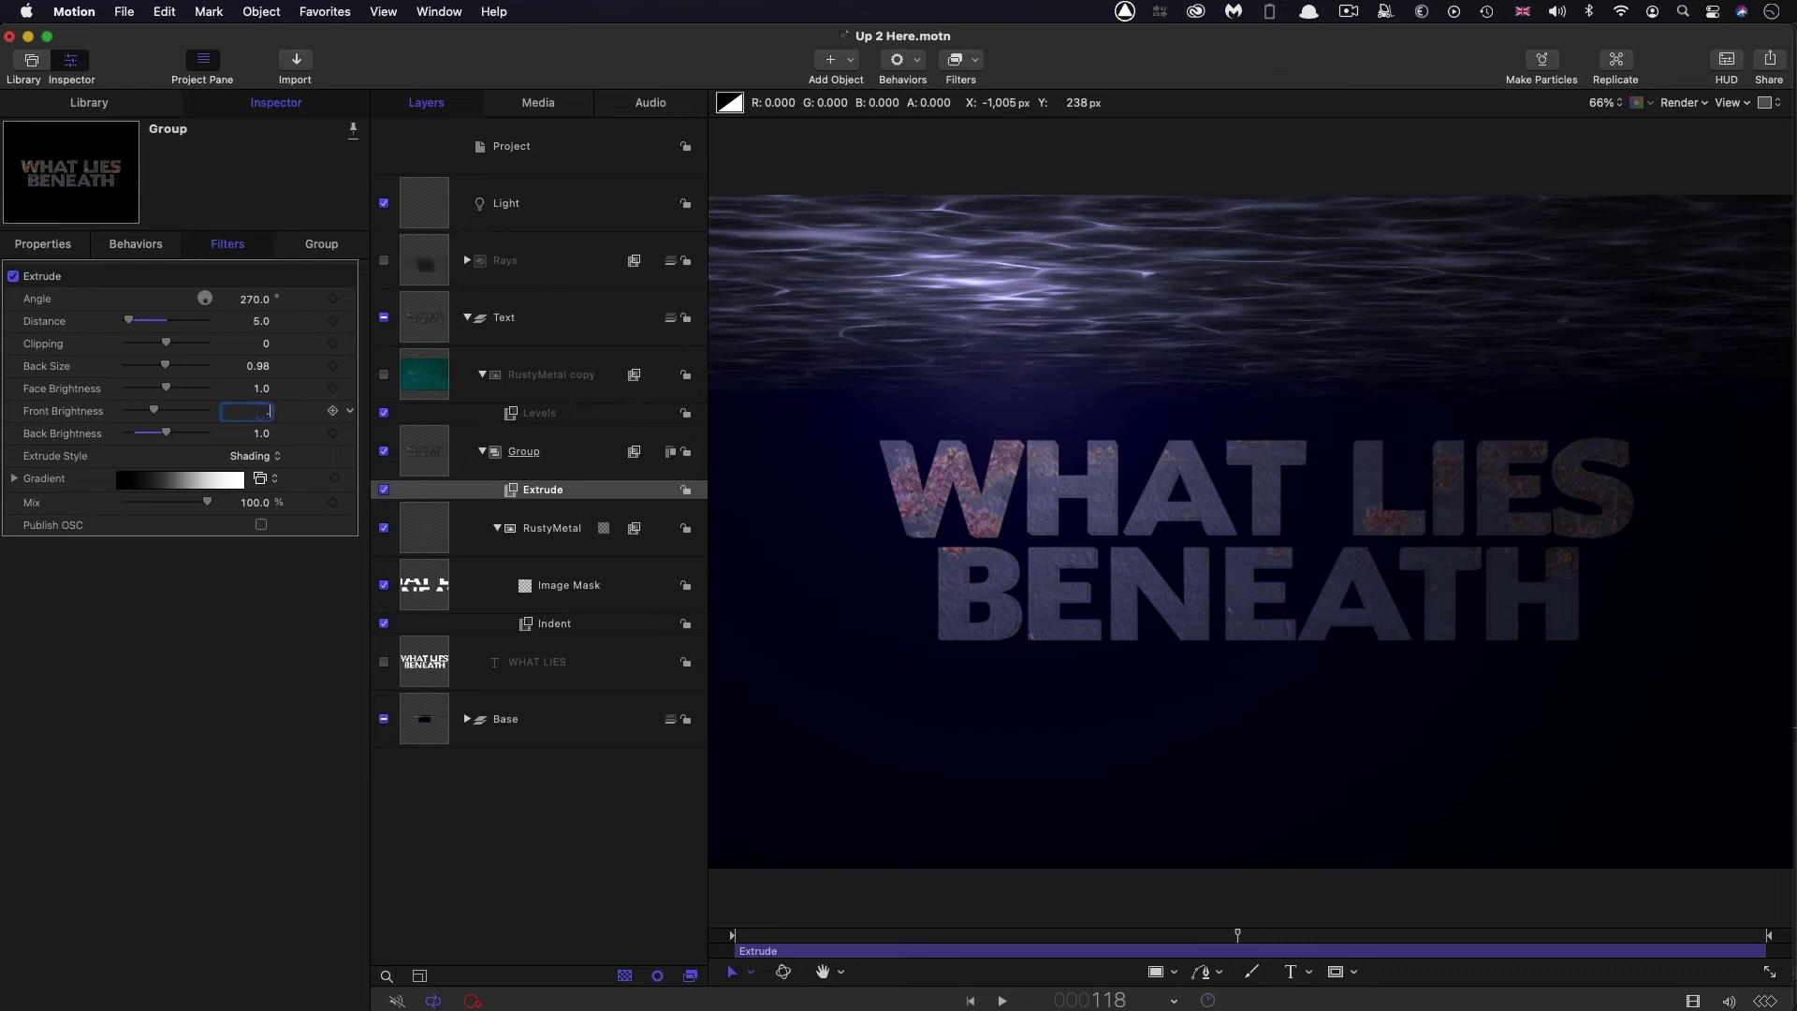
{"action": "key", "text": "Tab"}
{"action": "key", "text": "BackSpace"}
{"action": "key", "text": "Return"}
Inspect the extruded title up close and enable the outline of the WHAT LIES text layer
{"action": "left_click", "coordinate": [505, 260]}
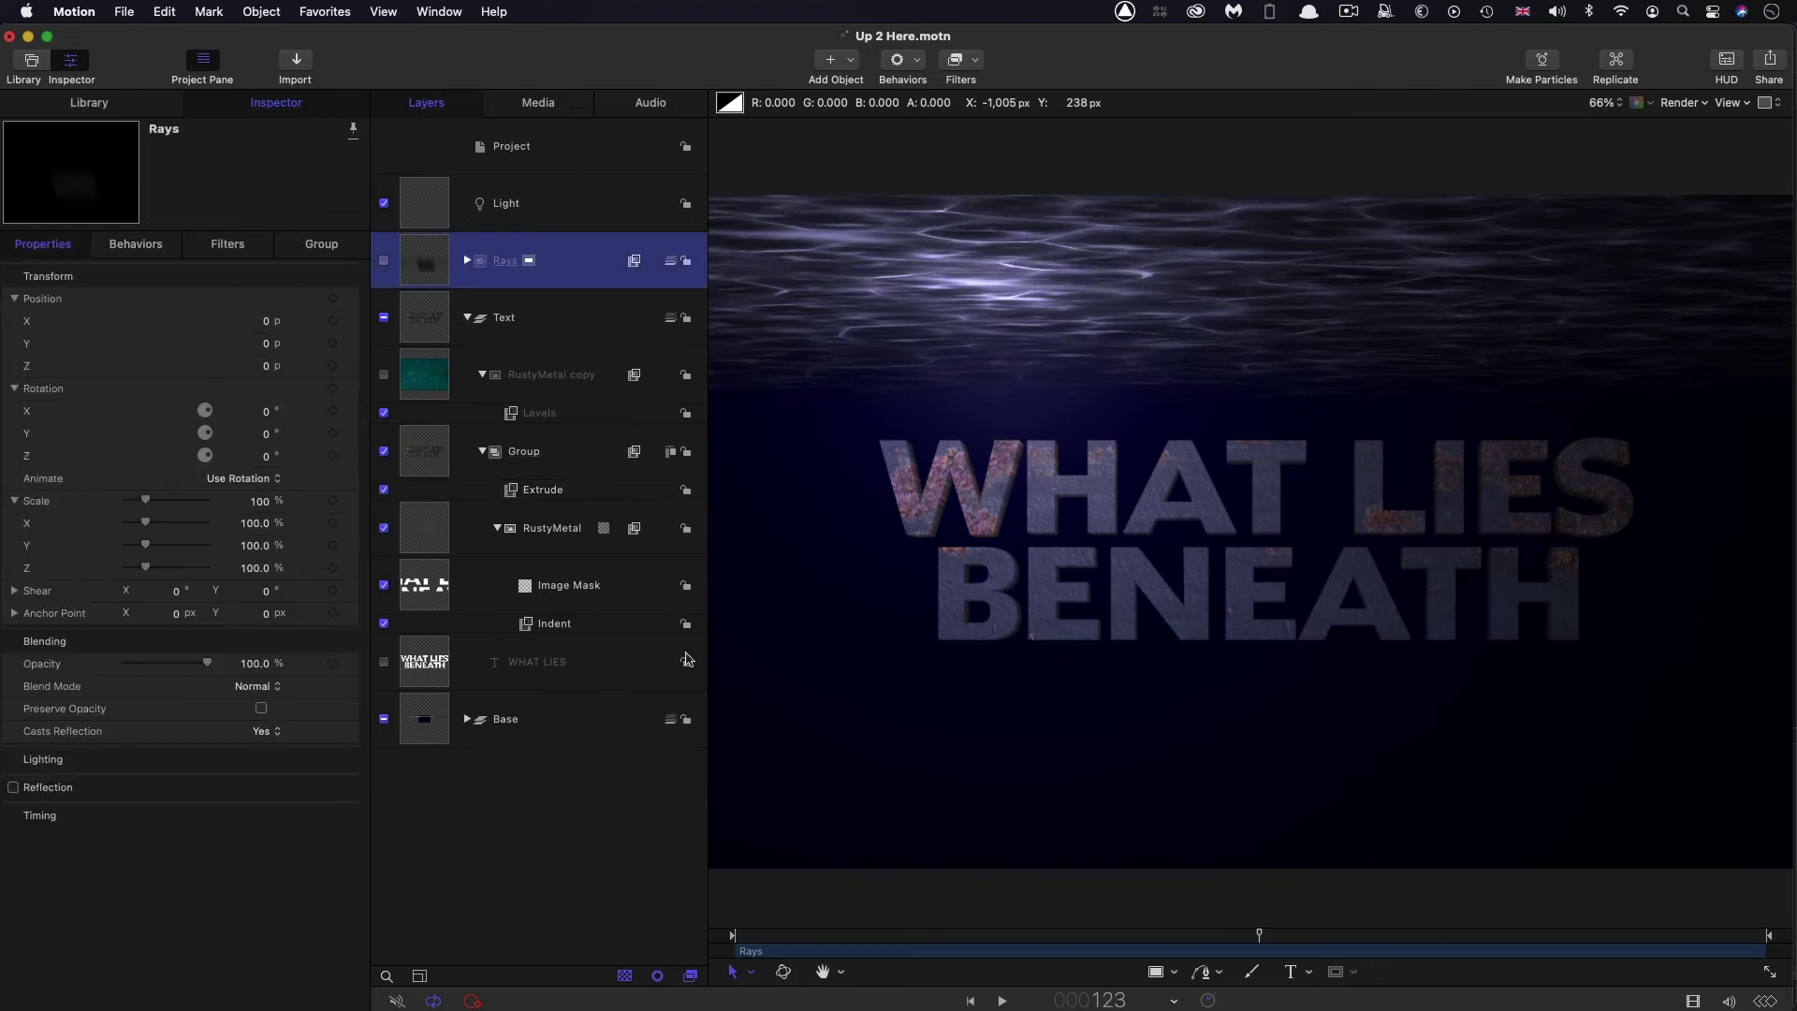
{"action": "key", "text": "super+equal"}
{"action": "key", "text": "super+equal"}
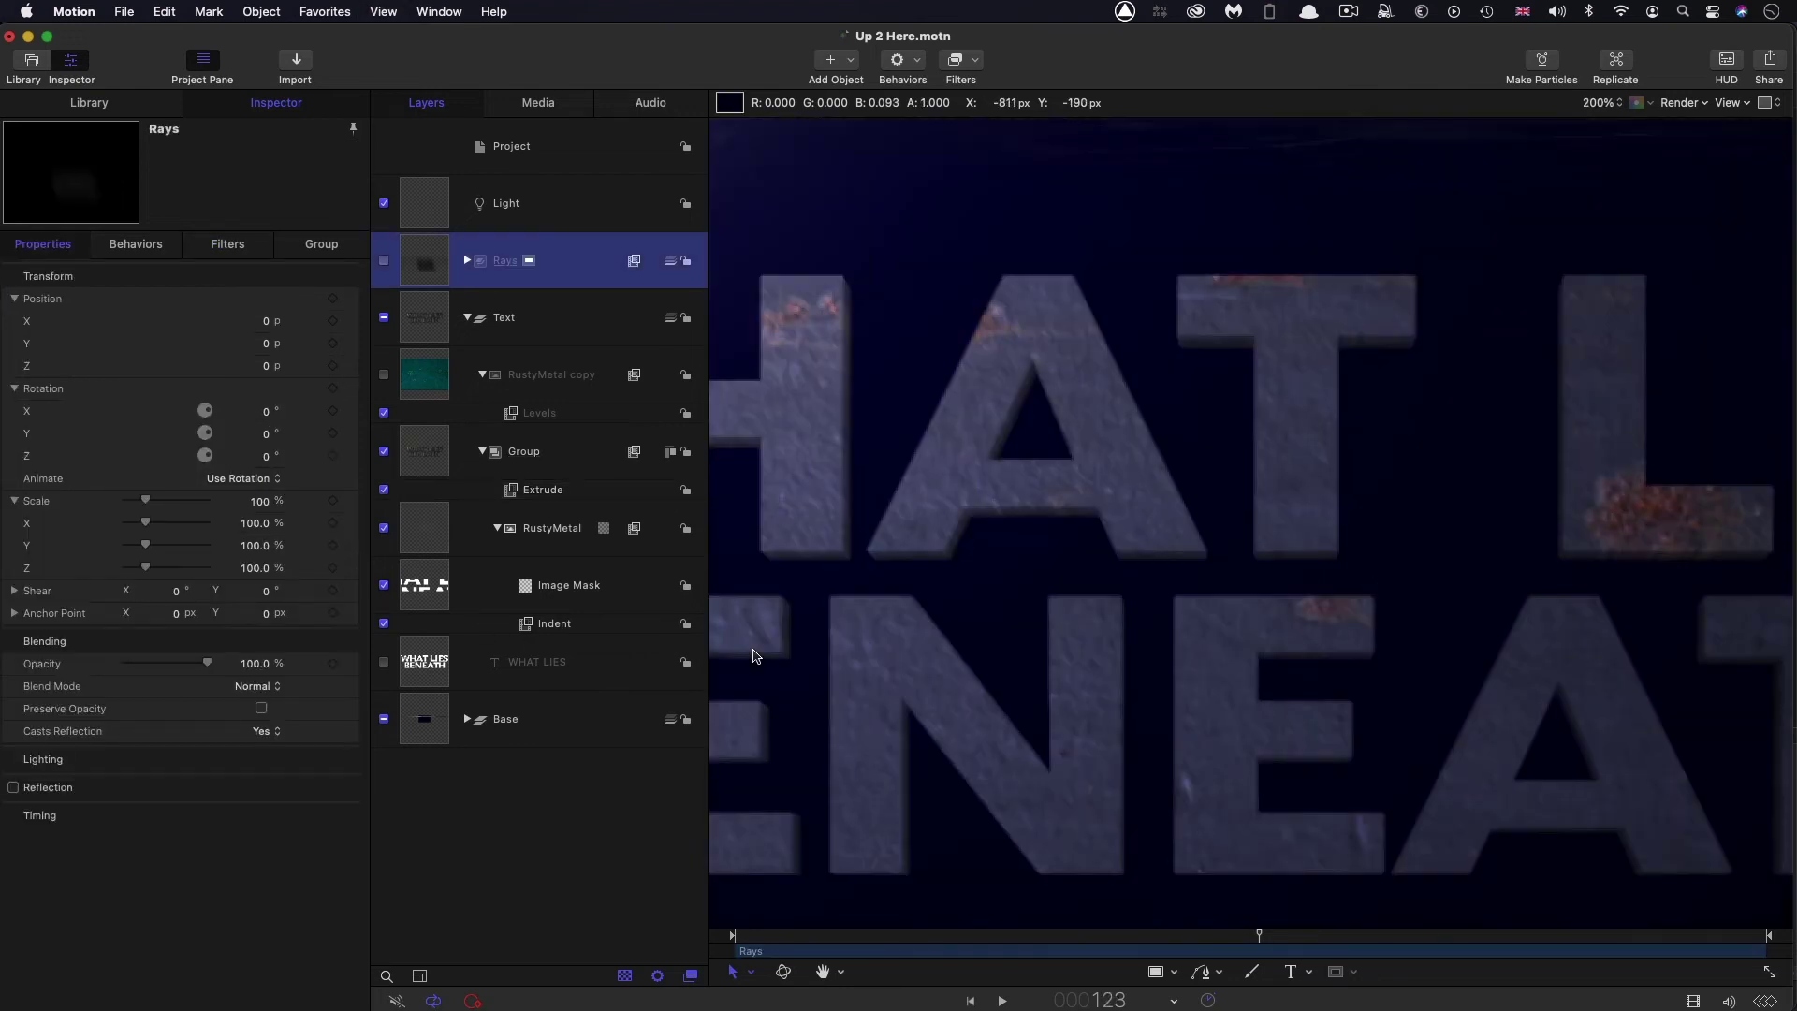
{"action": "key", "text": "super+minus"}
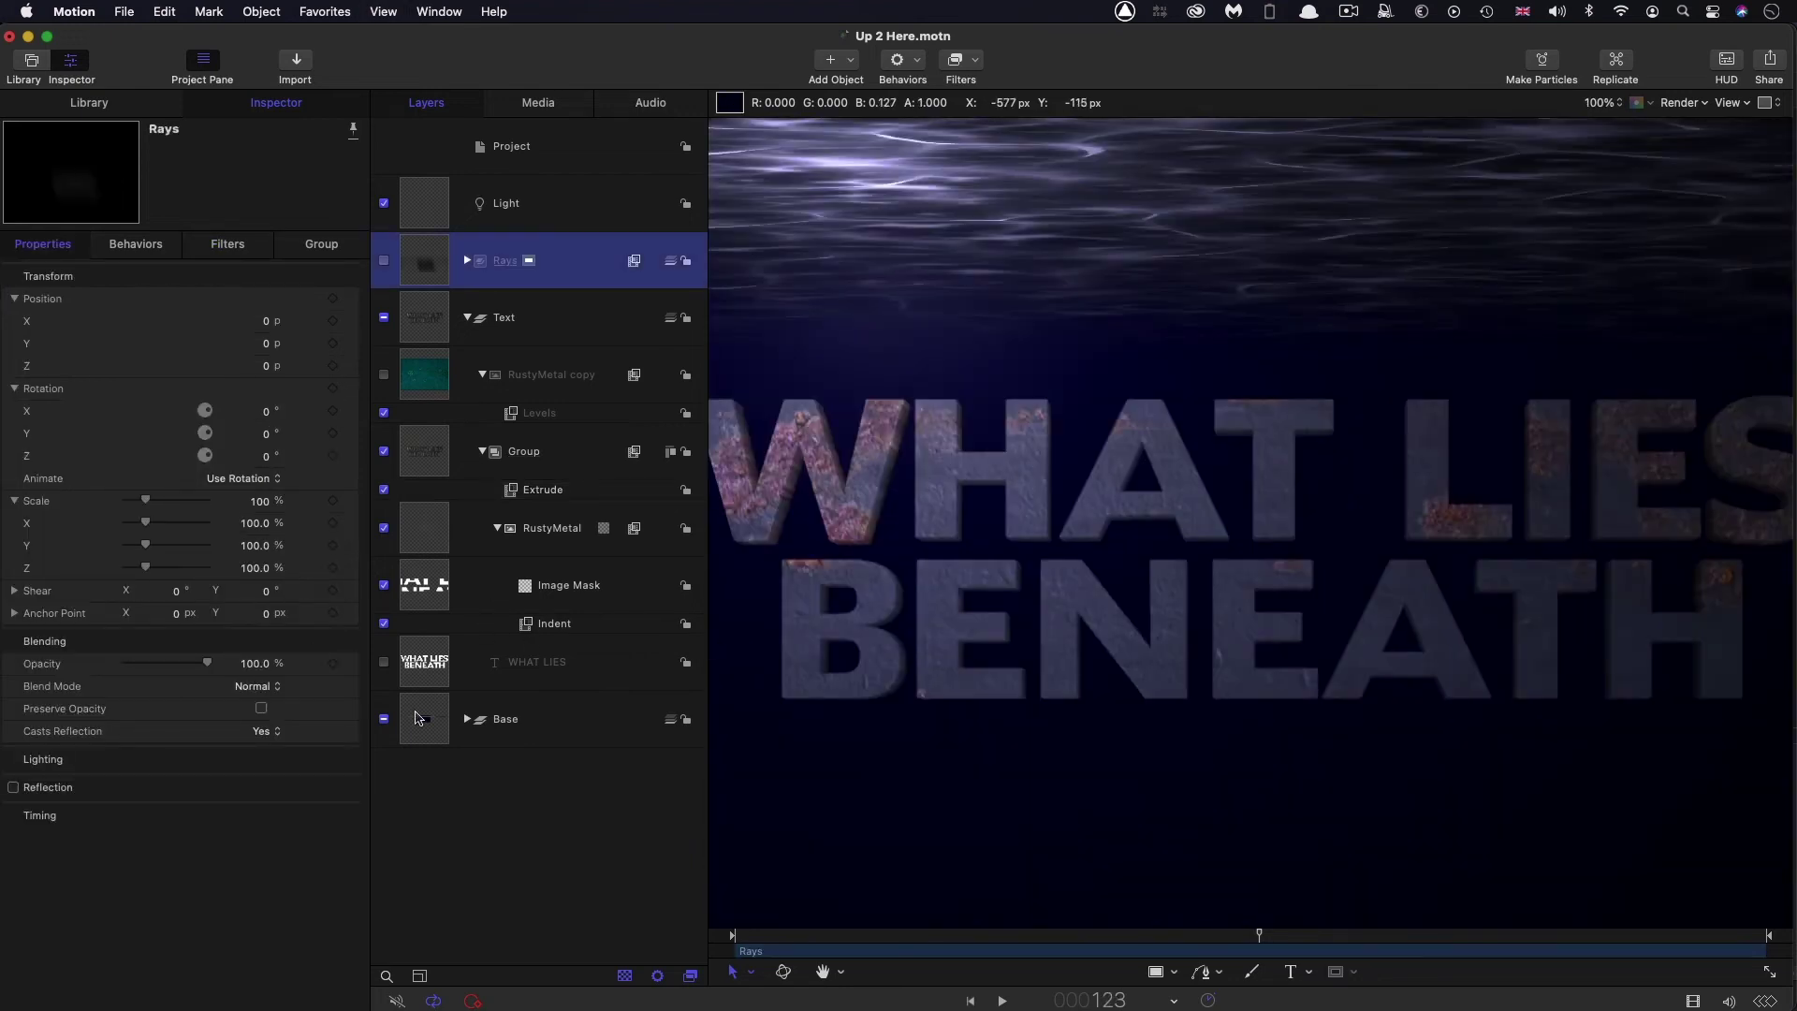
{"action": "left_click", "coordinate": [421, 679]}
{"action": "left_click", "coordinate": [322, 244]}
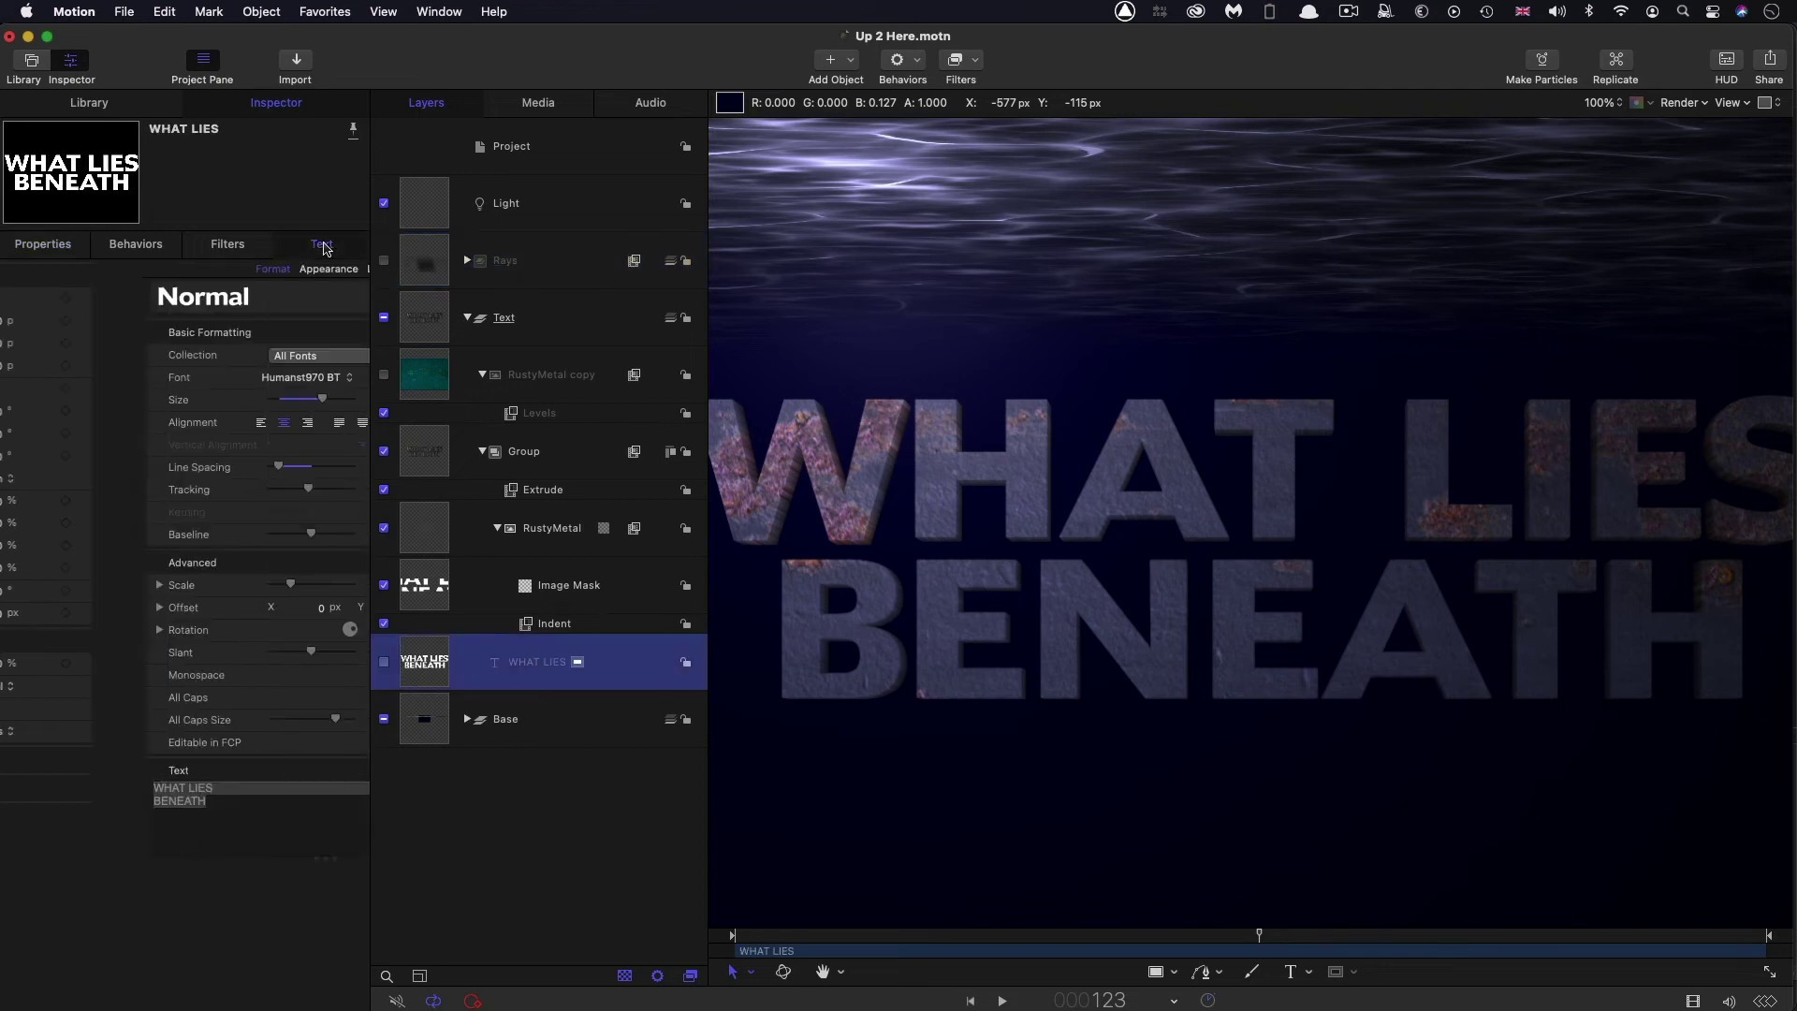
{"action": "left_click", "coordinate": [183, 269]}
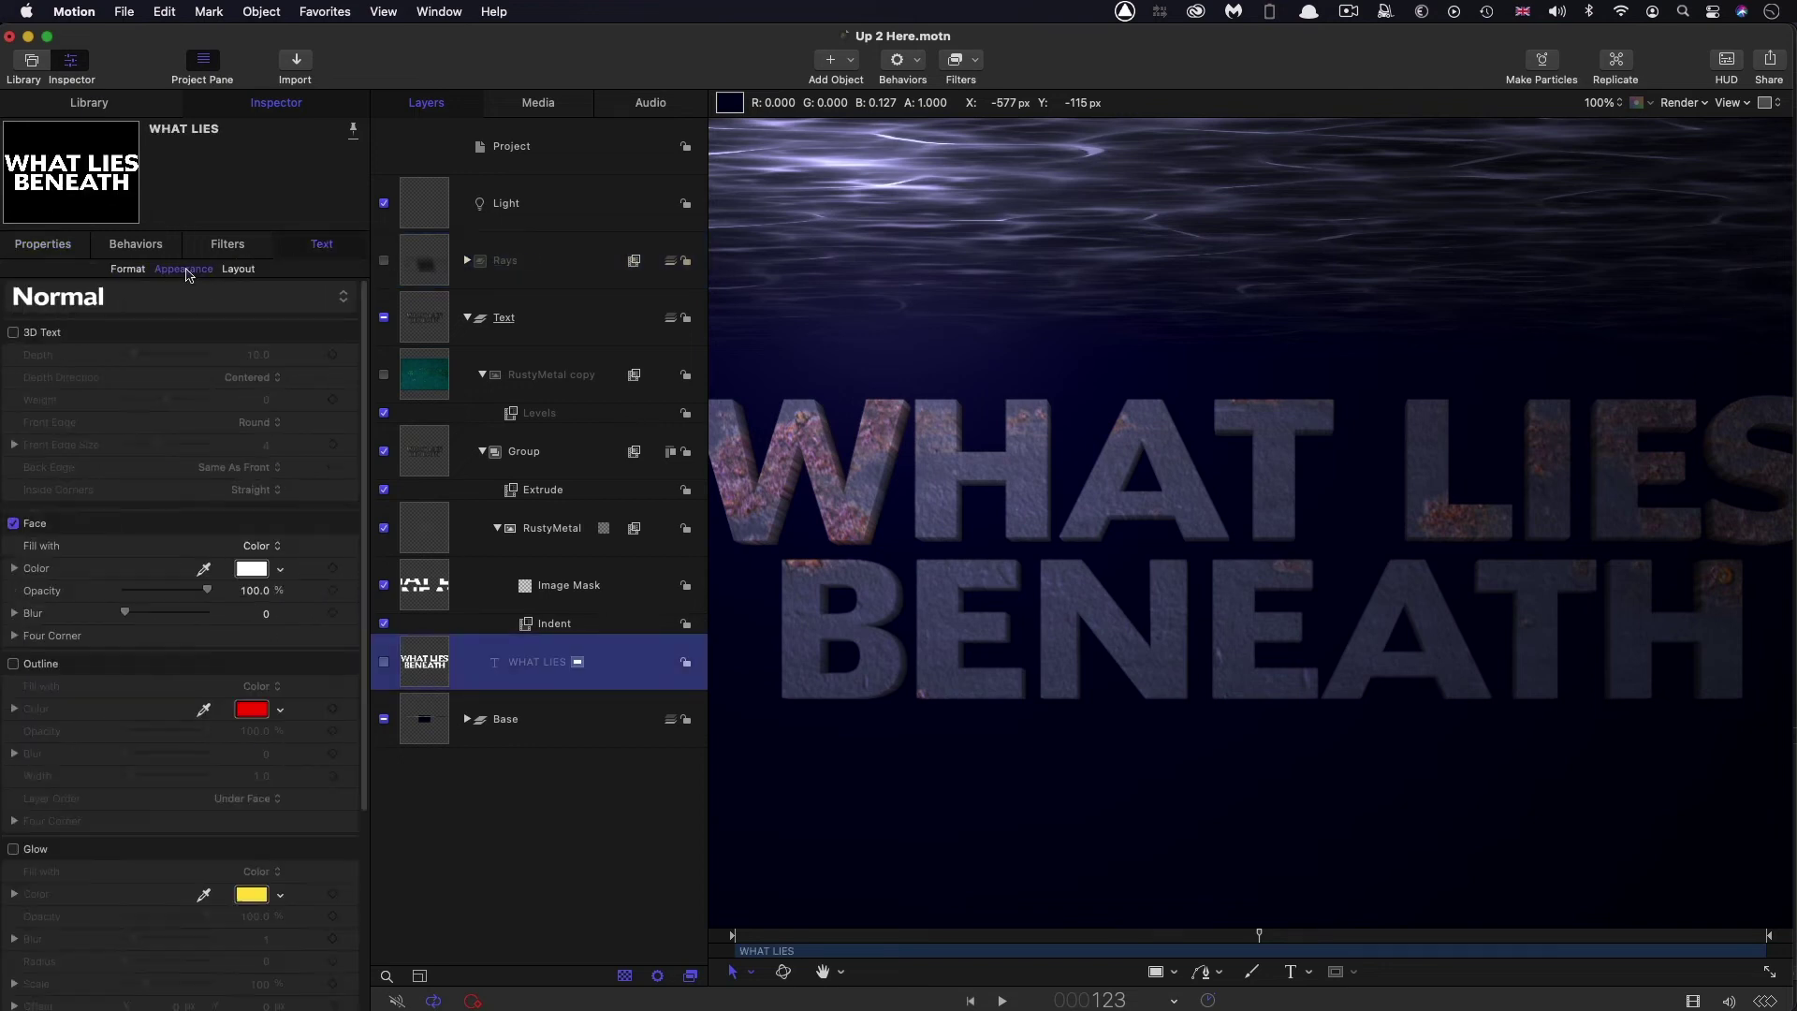
{"action": "left_click", "coordinate": [13, 664]}
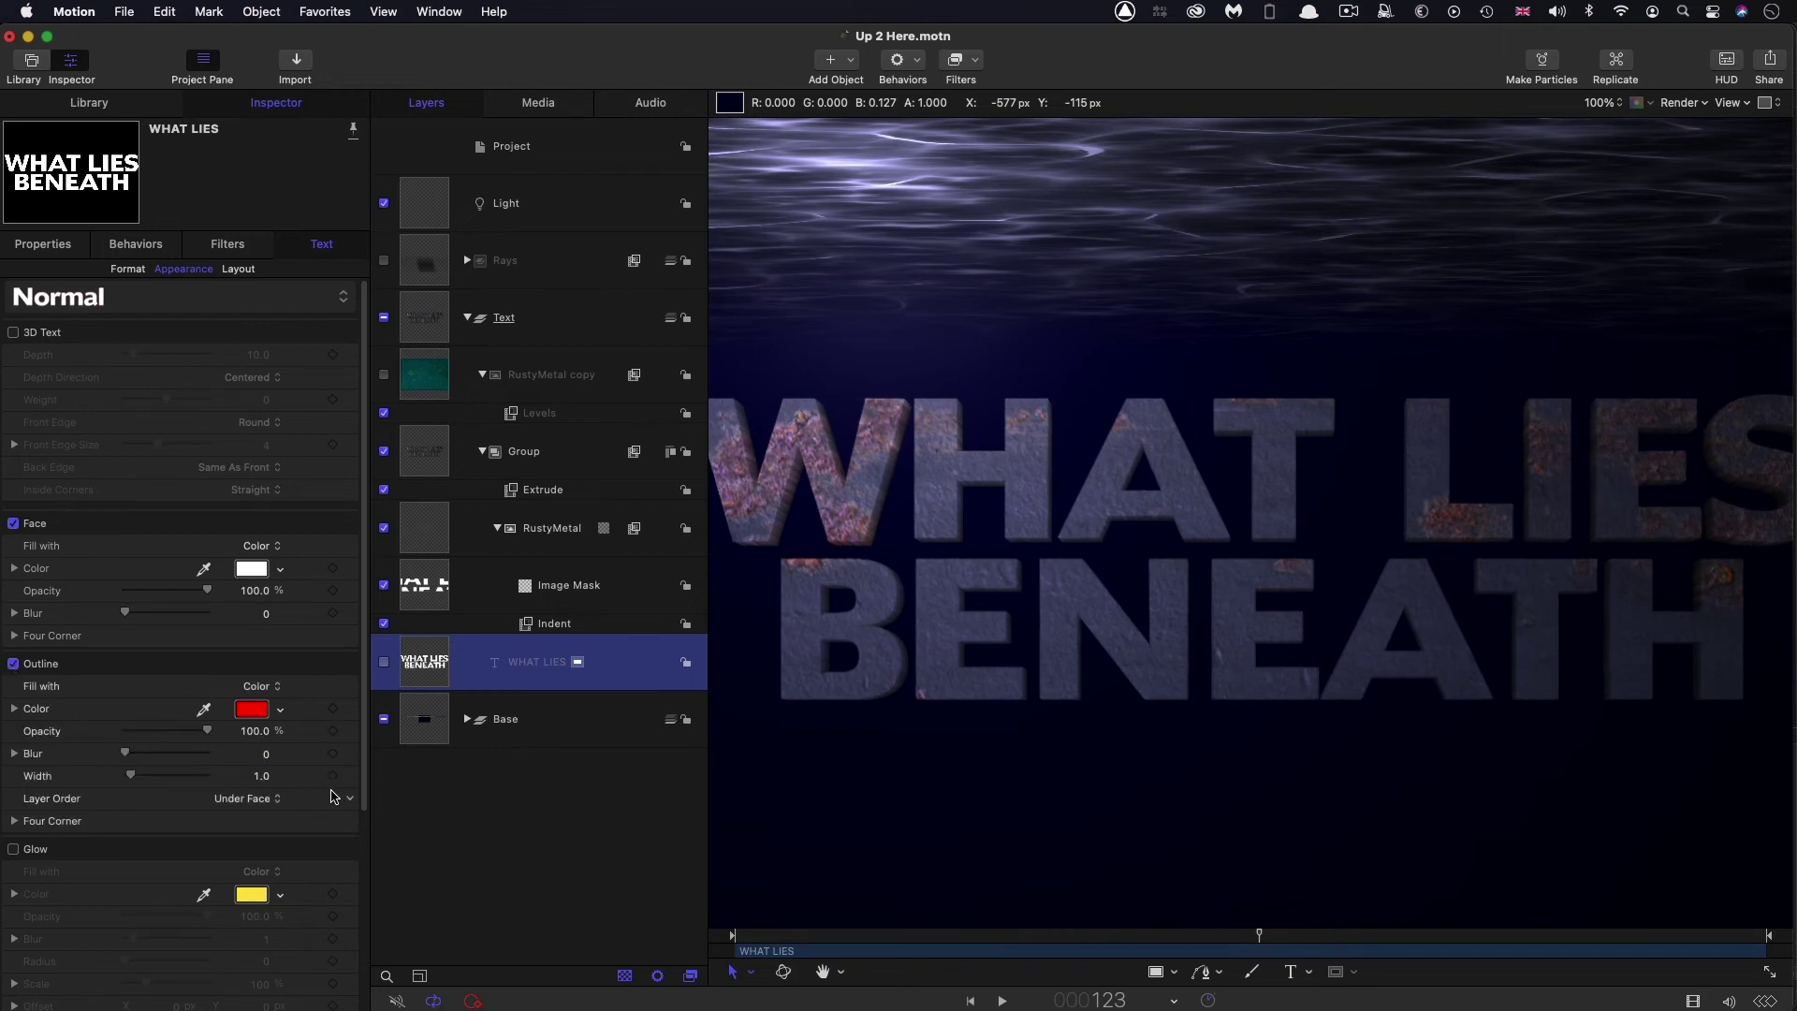
Set the text outline's opacity to 50% and width to 3, and toggle the outline to compare its effect
{"action": "left_click", "coordinate": [260, 731]}
{"action": "type", "text": "50"}
{"action": "key", "text": "Return"}
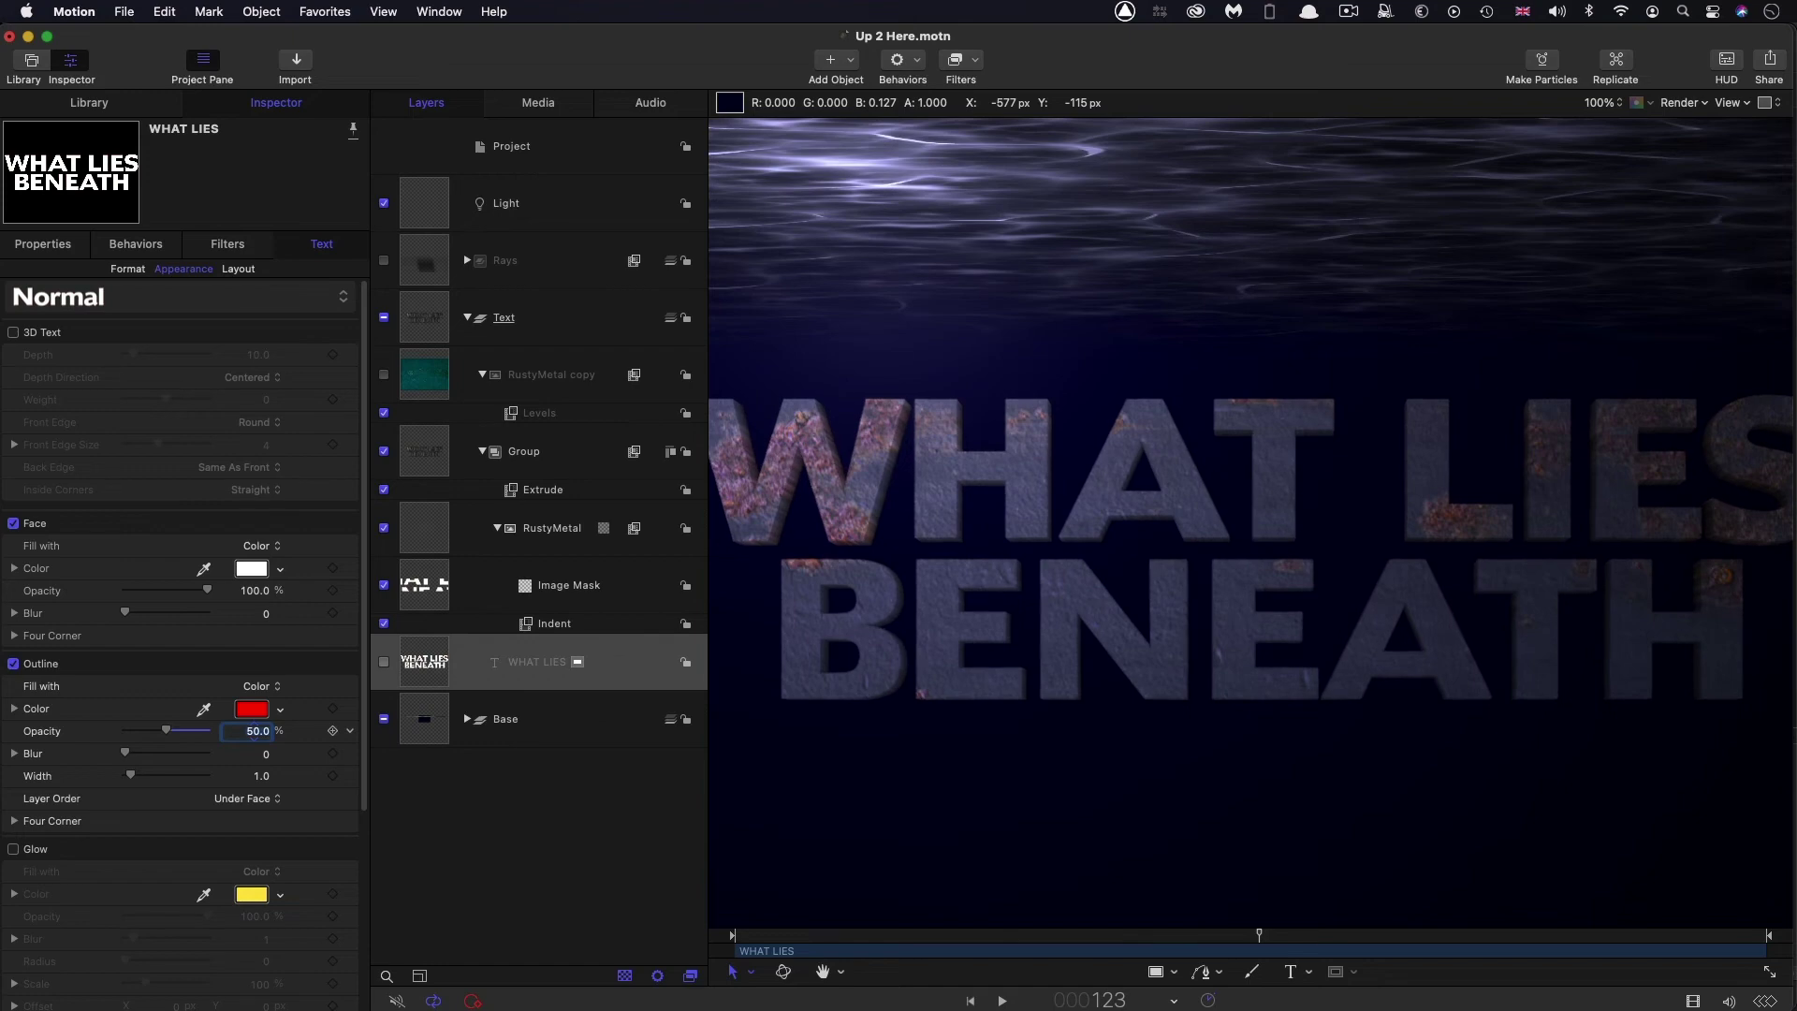
{"action": "left_click", "coordinate": [263, 779]}
{"action": "type", "text": "3"}
{"action": "key", "text": "Return"}
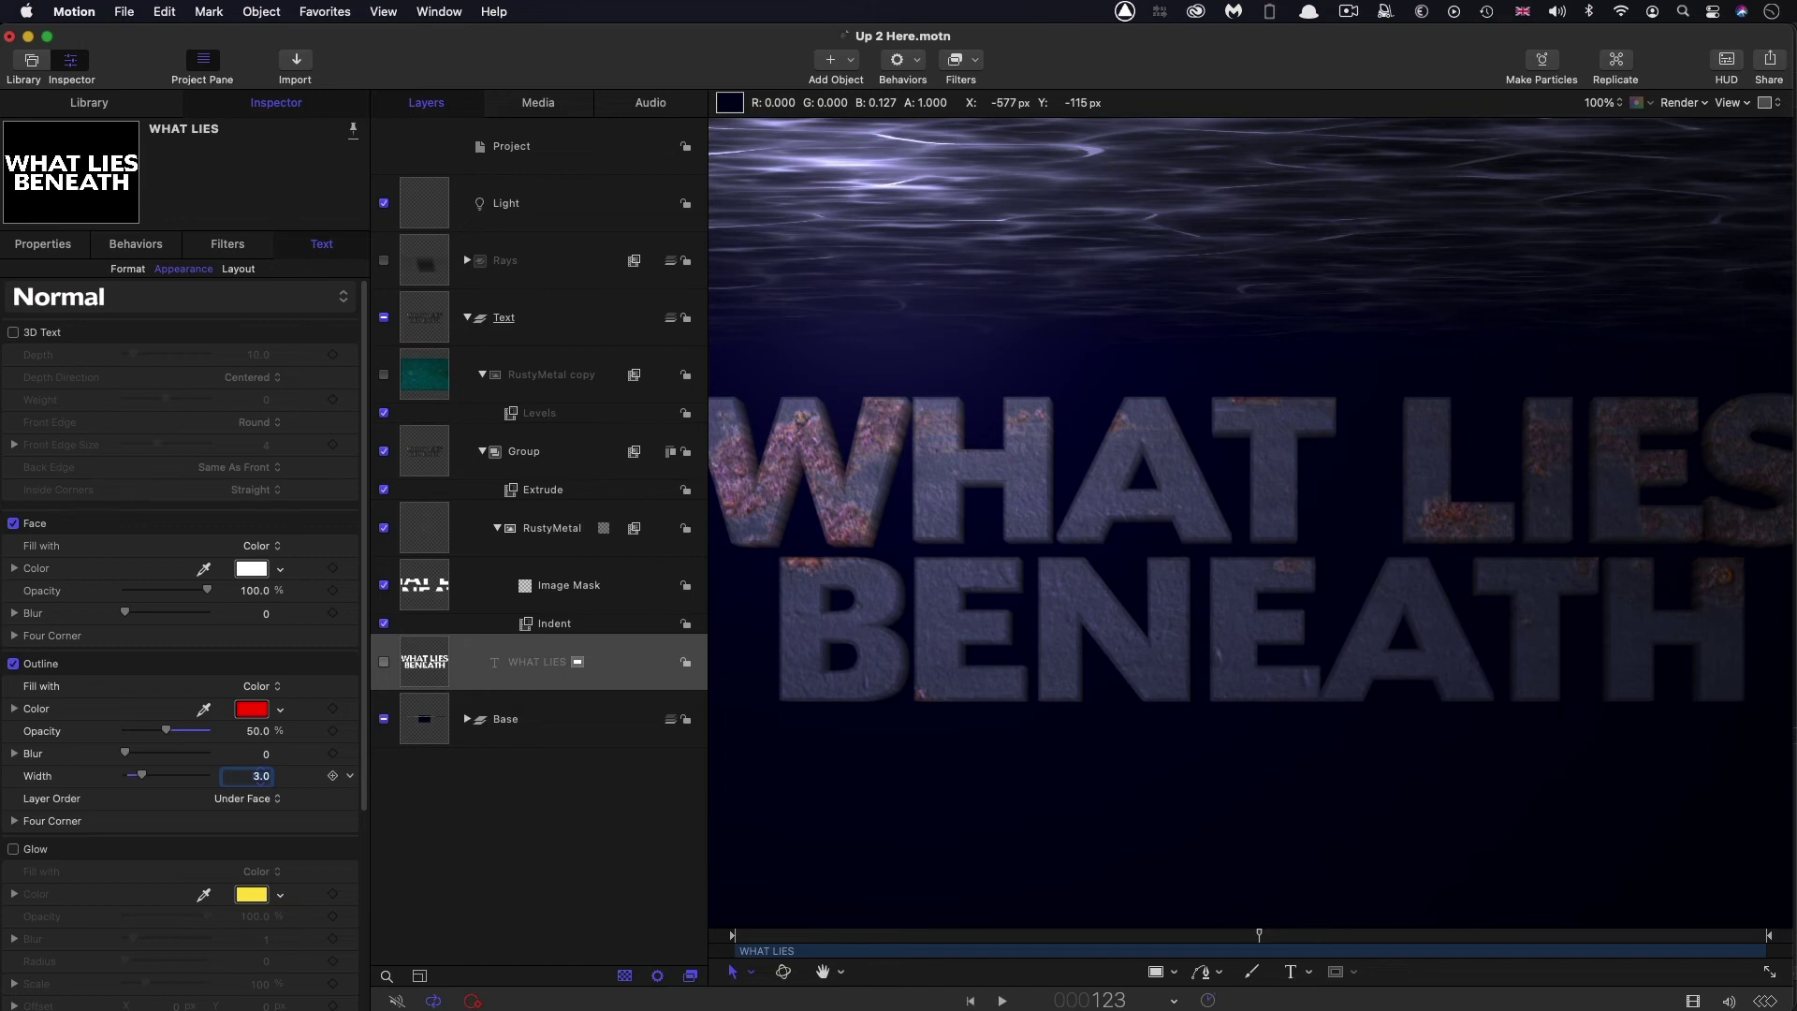
{"action": "left_click", "coordinate": [13, 664]}
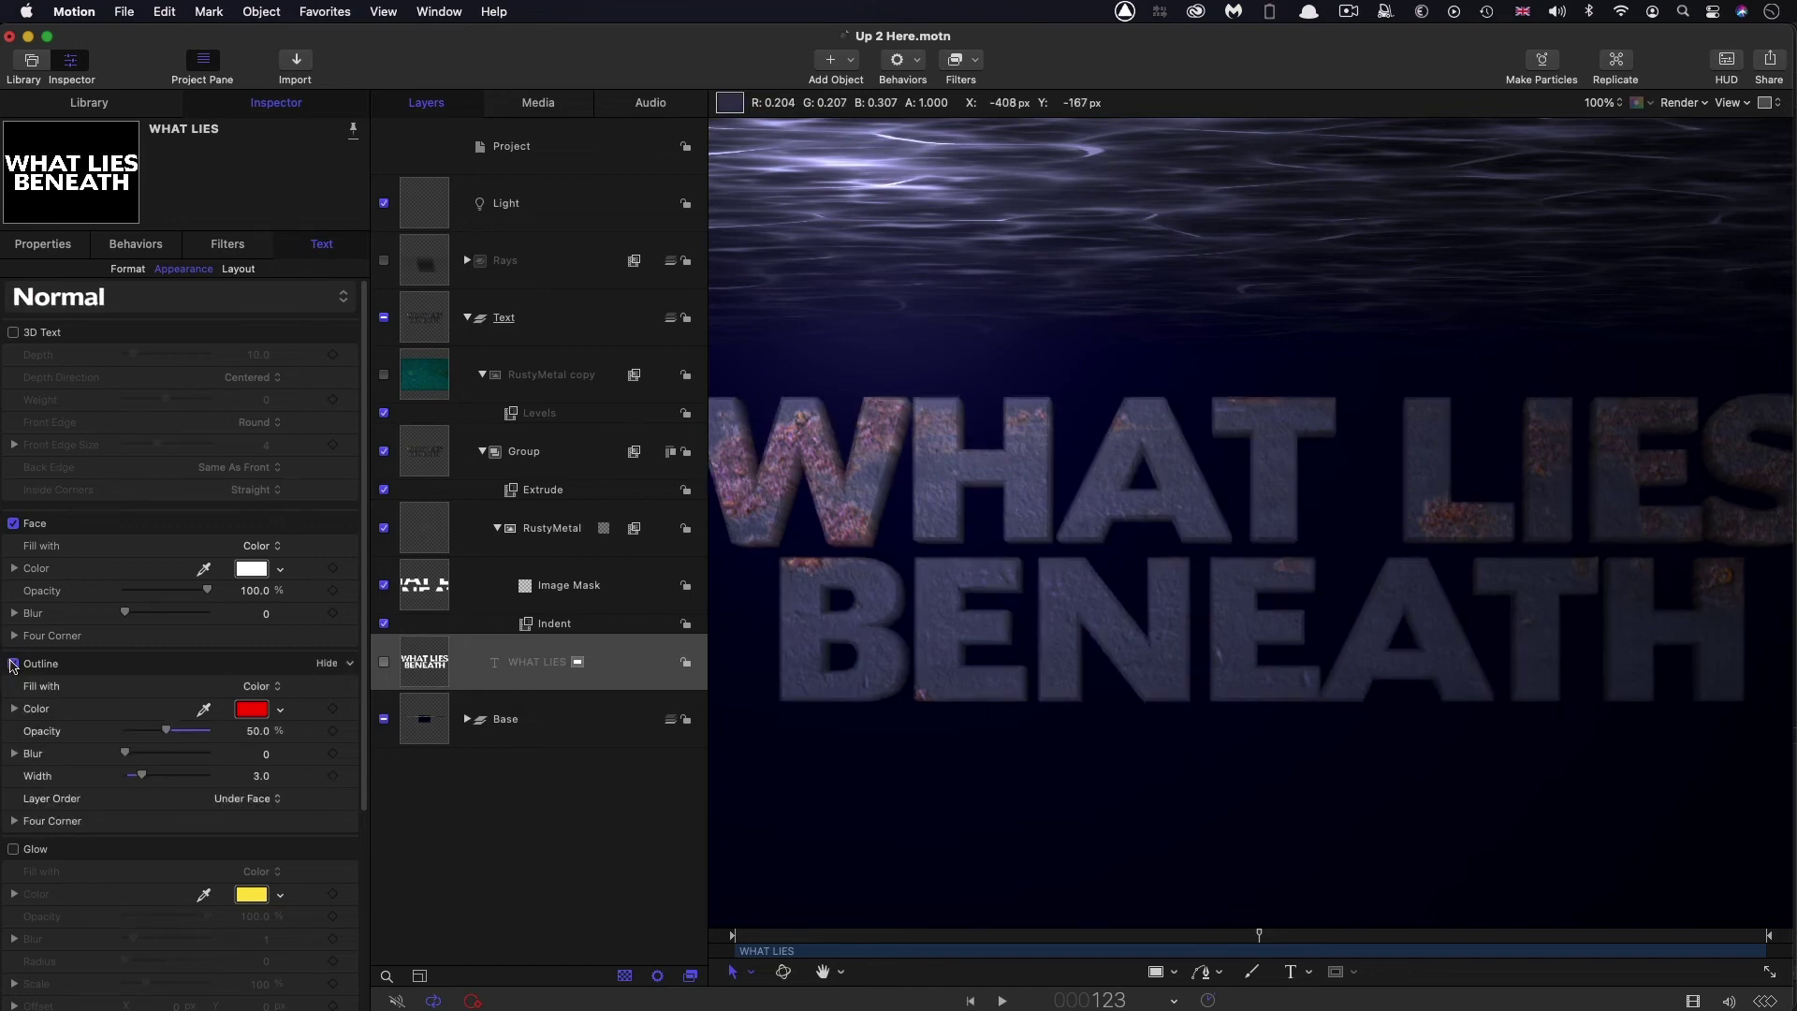
Toggle the WHAT LIES text outline and preview the title at another frame
{"action": "left_click", "coordinate": [14, 663]}
{"action": "left_click", "coordinate": [1311, 935]}
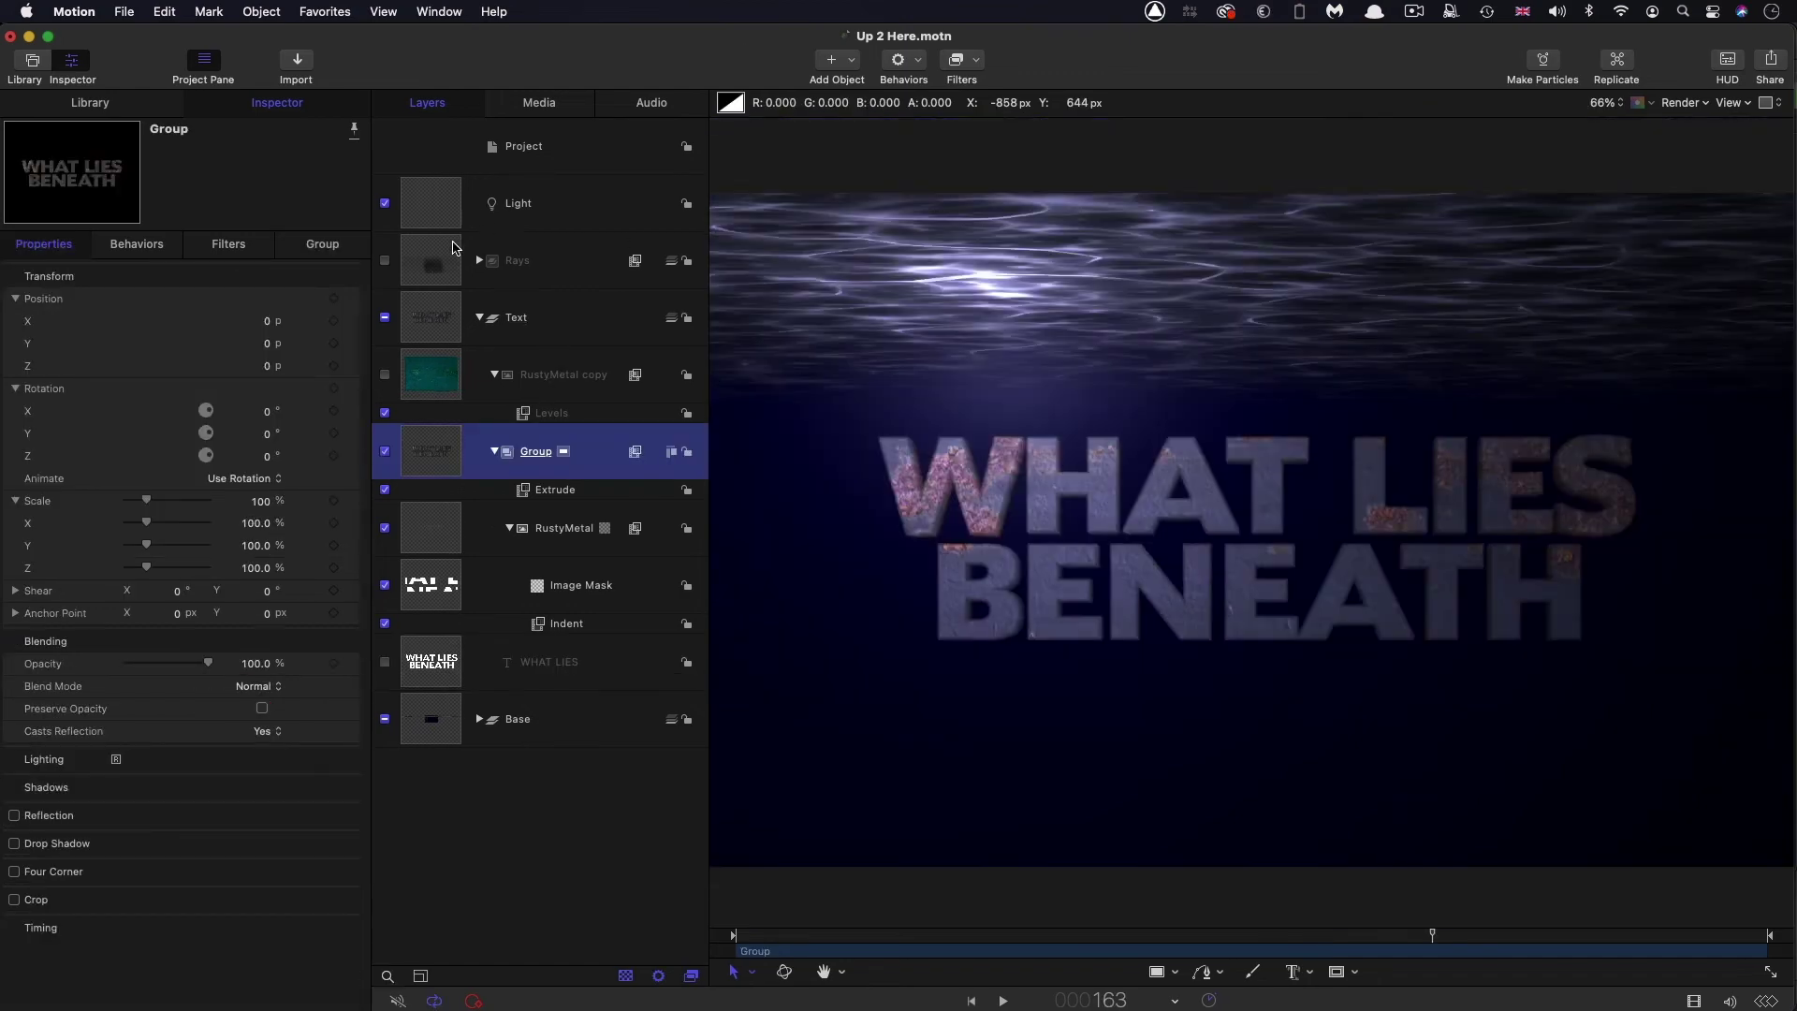
Make the Rays group visible, set its blend mode to Add, and check the result at another frame
{"action": "left_click", "coordinate": [426, 266]}
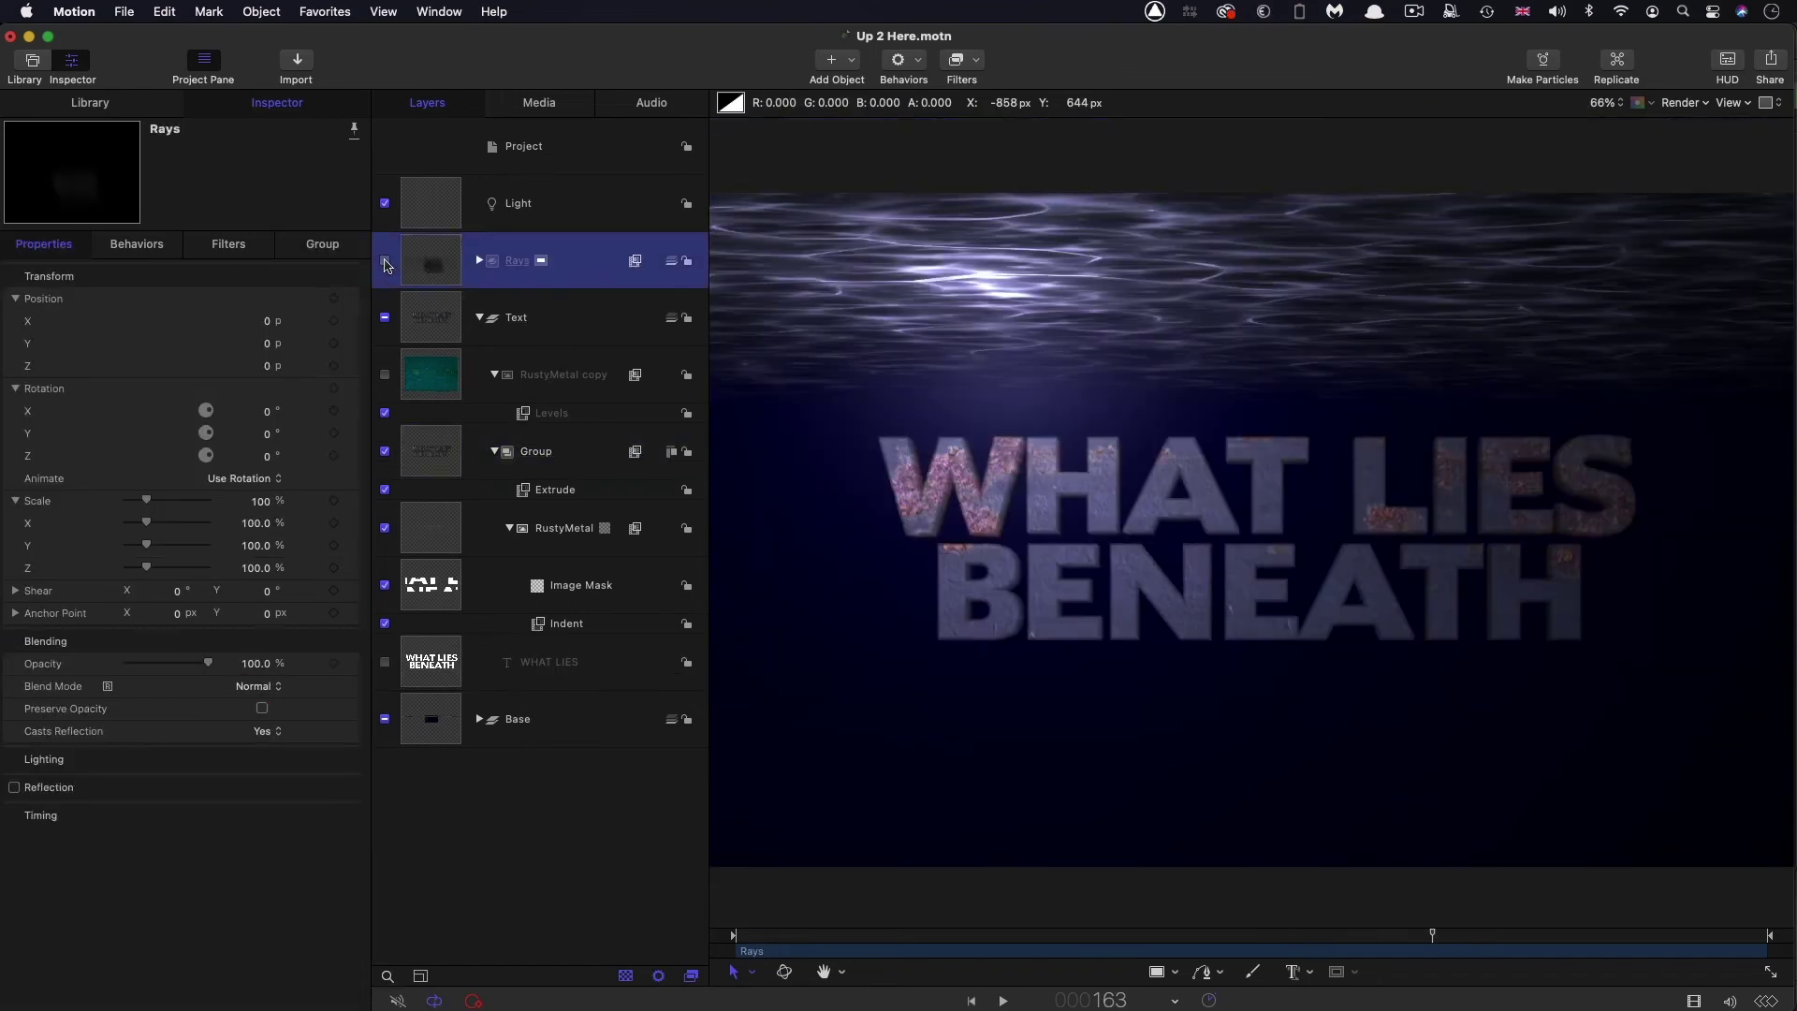
{"action": "left_click", "coordinate": [384, 262]}
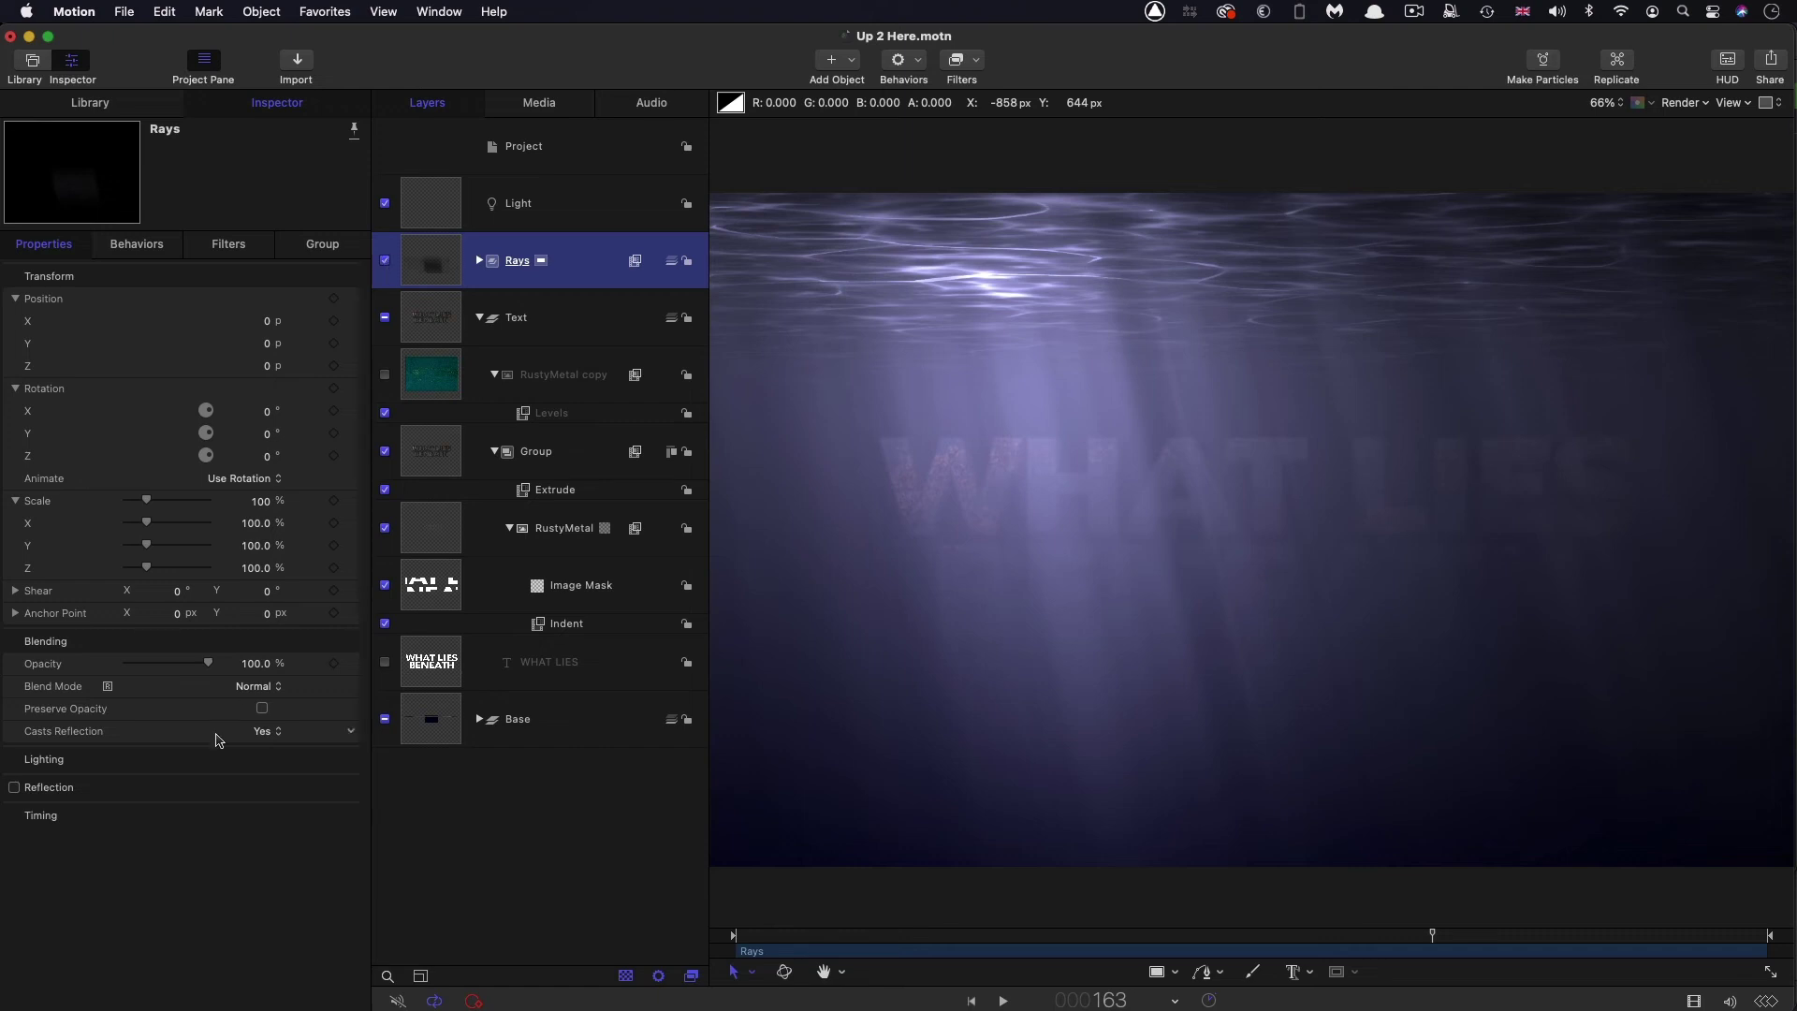
{"action": "left_click", "coordinate": [253, 688]}
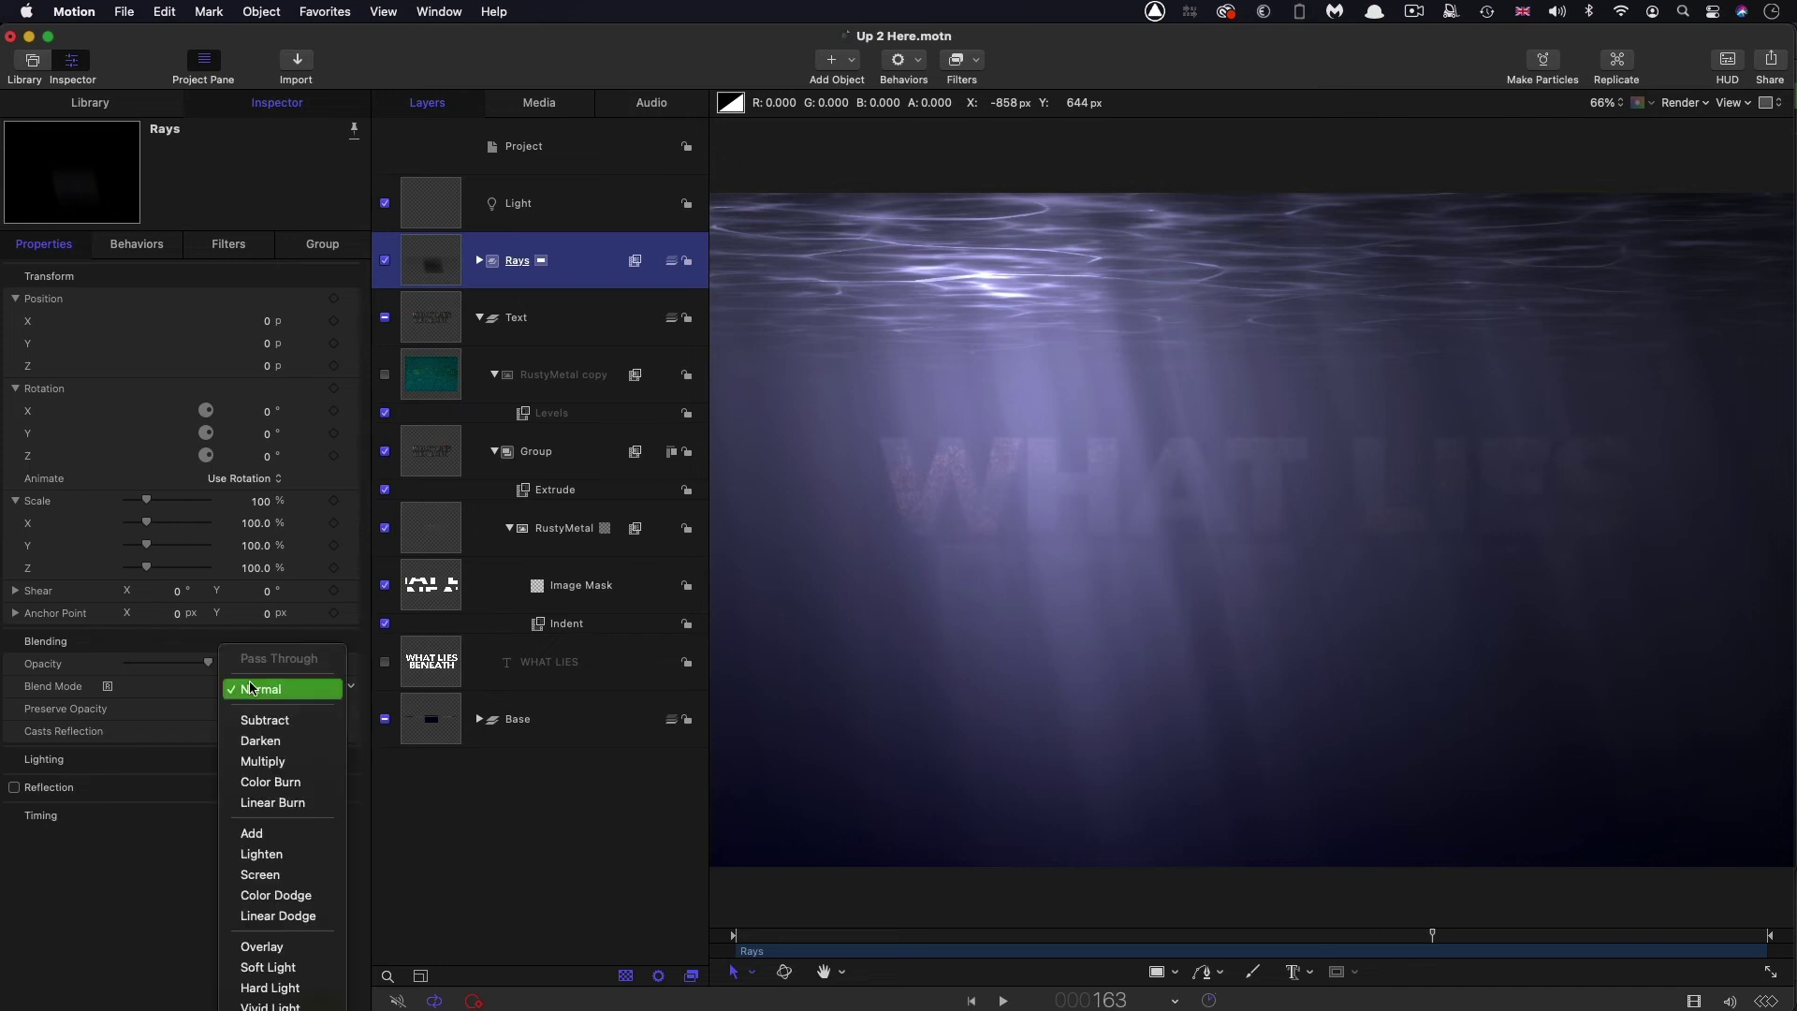
{"action": "left_click", "coordinate": [278, 832]}
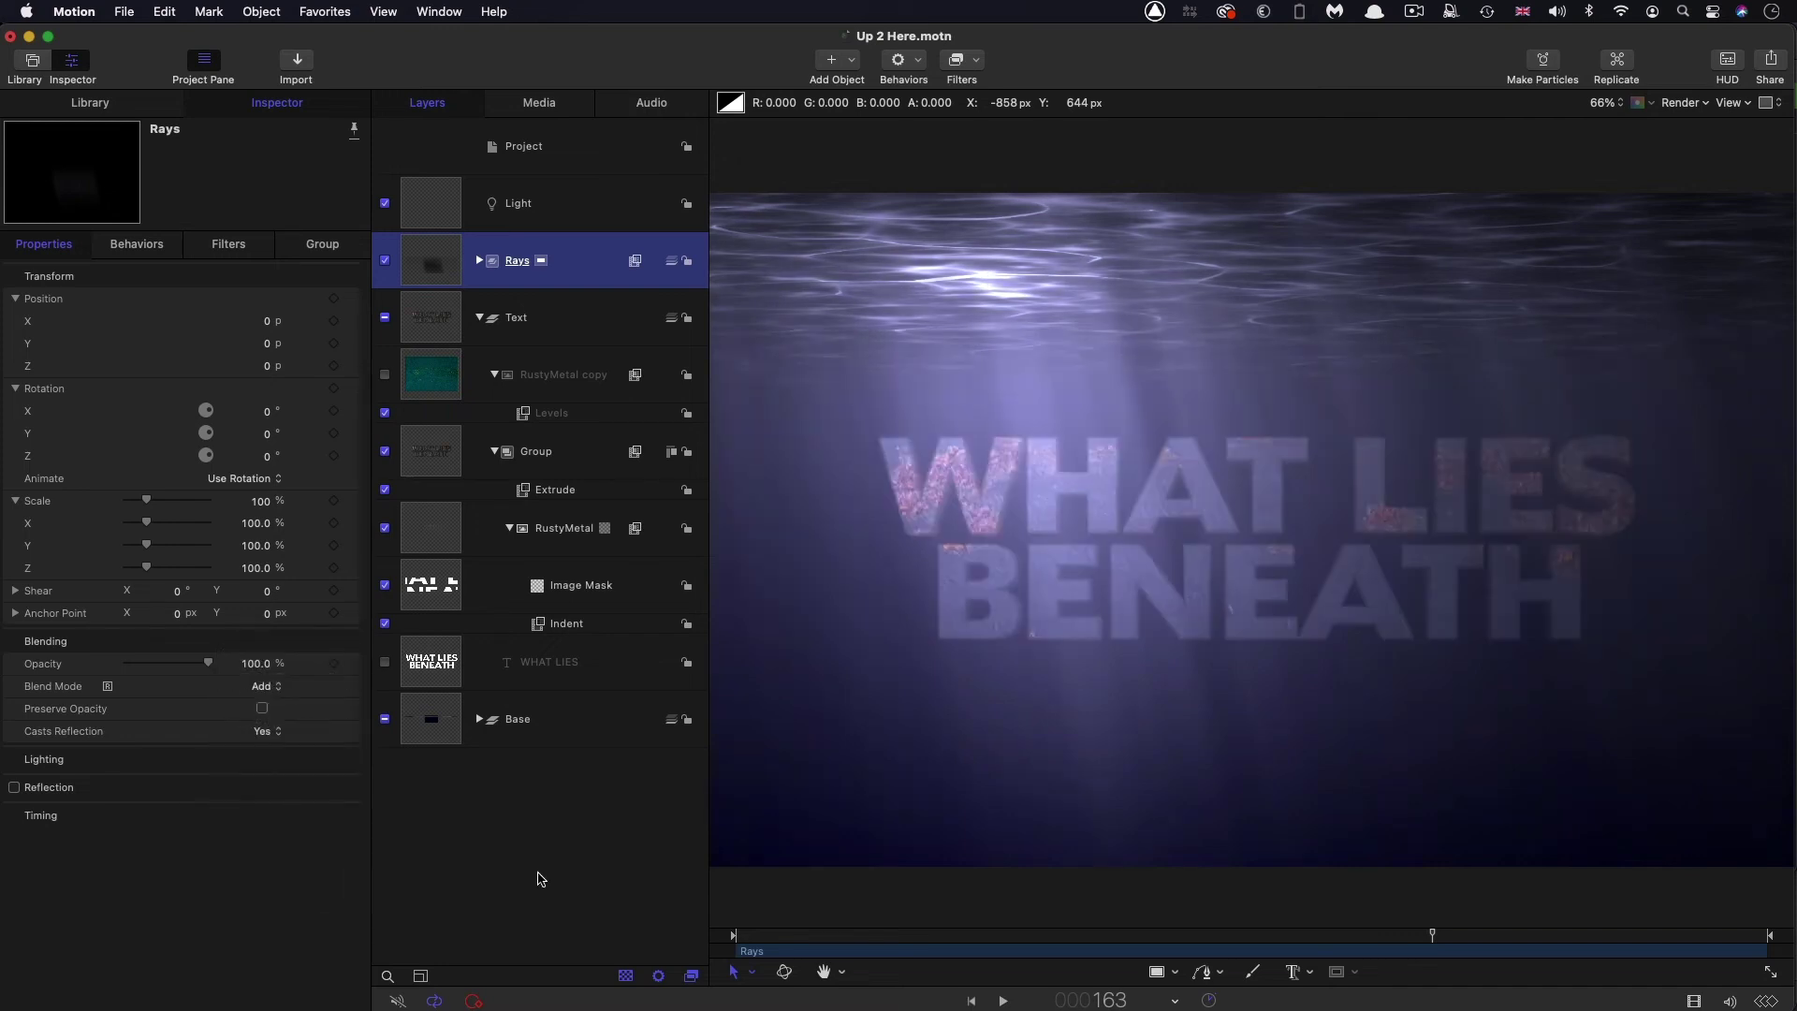
{"action": "left_click", "coordinate": [1041, 935]}
{"action": "left_click_drag", "start_coordinate": [1073, 954], "coordinate": [1025, 958]}
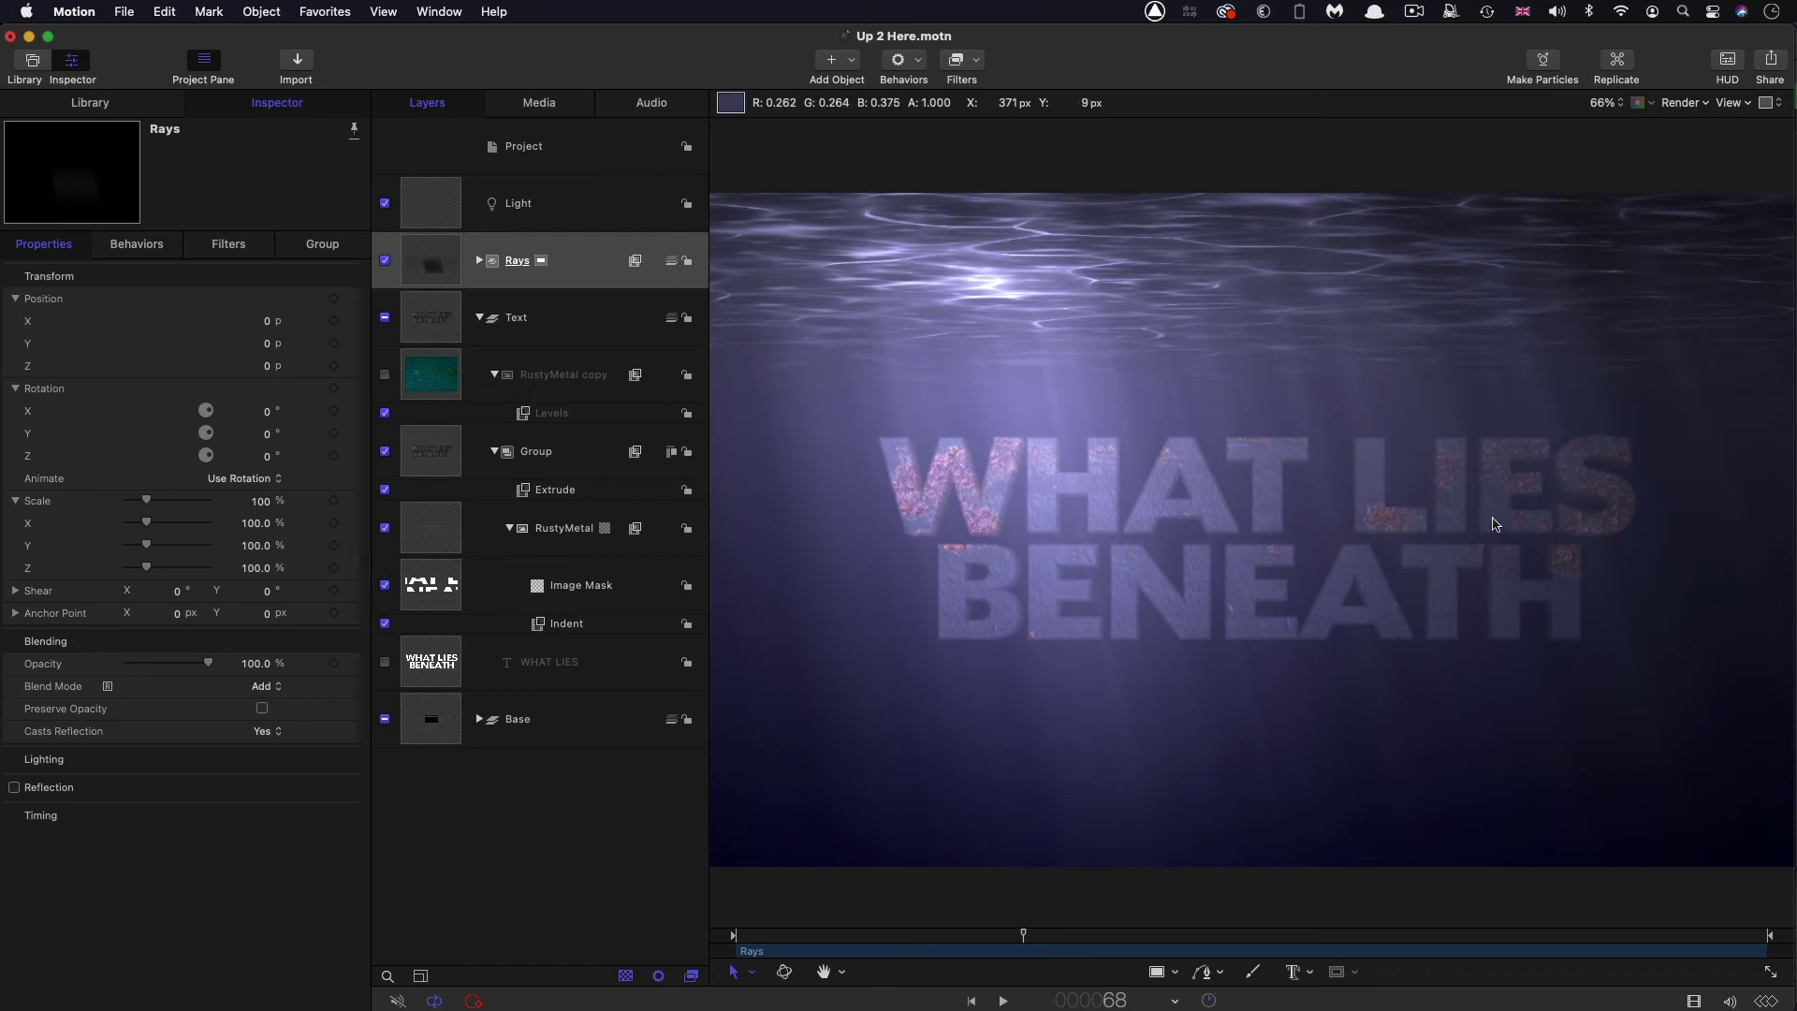
Add a Levels filter to the RustyMetal layer in the title group and lower its output white level to about 0.68
{"action": "left_click", "coordinate": [434, 526]}
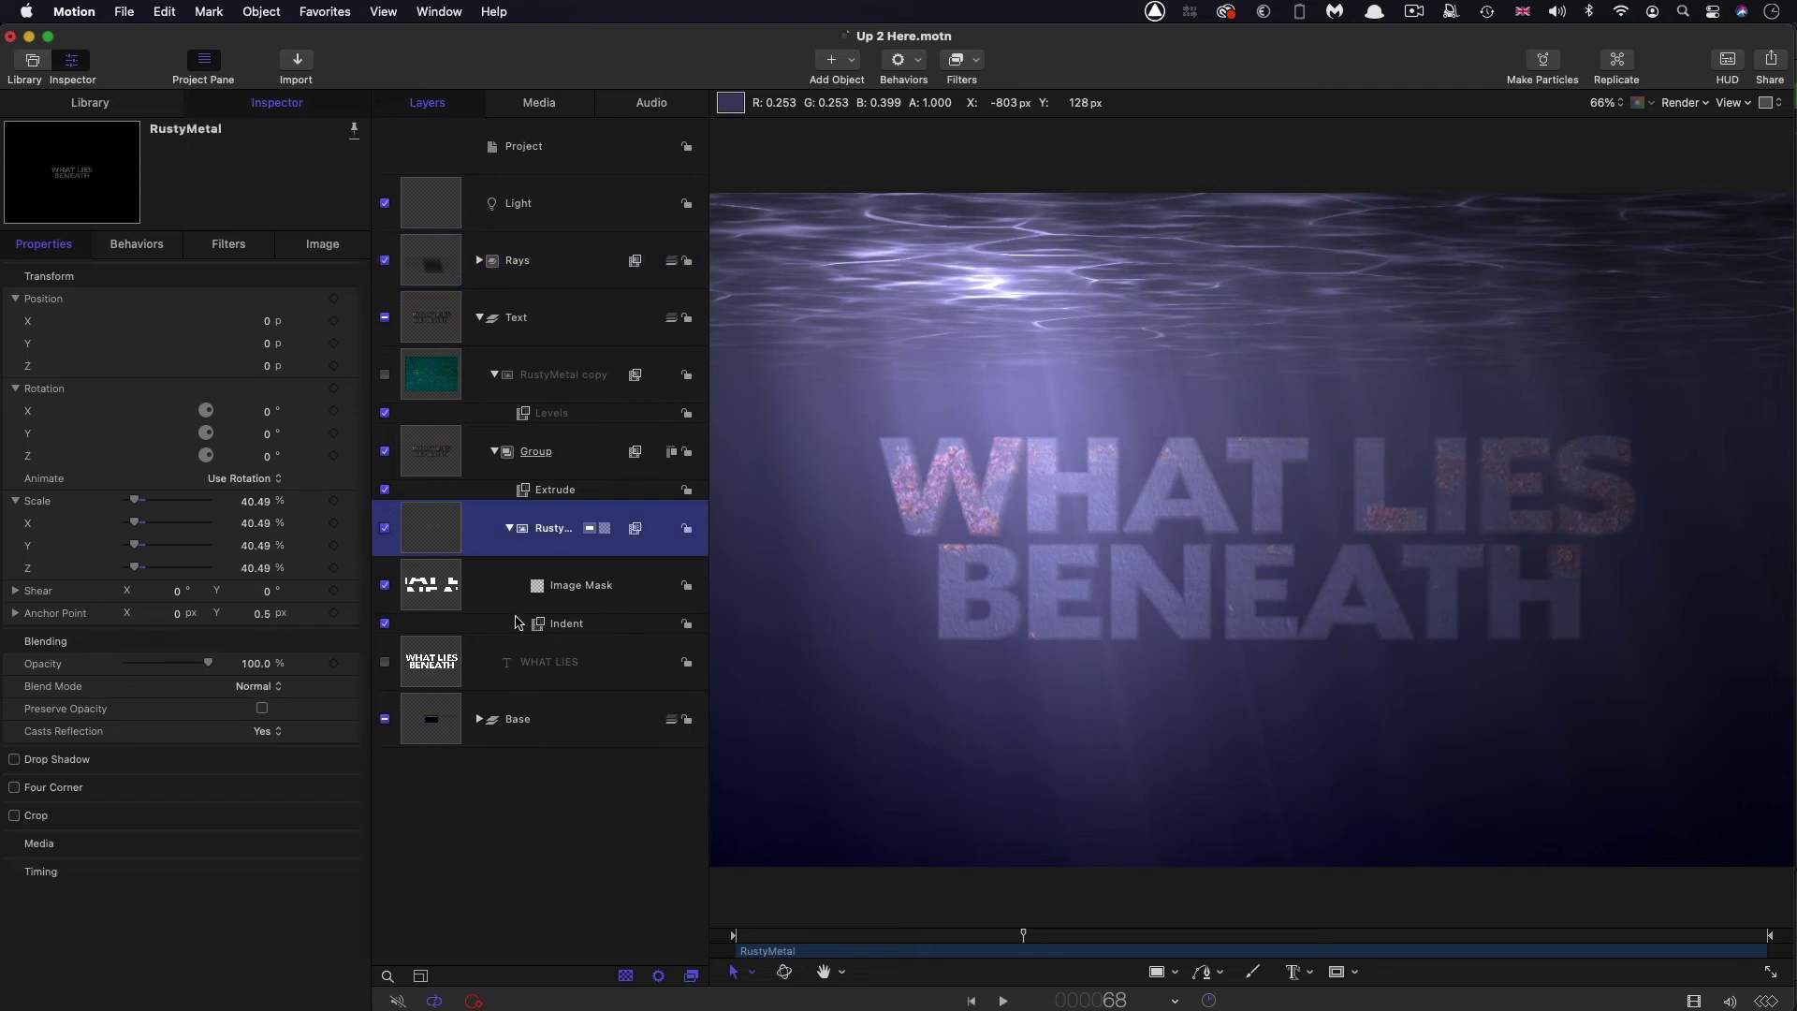
{"action": "left_click", "coordinate": [980, 60]}
{"action": "mouse_move", "coordinate": [978, 147]}
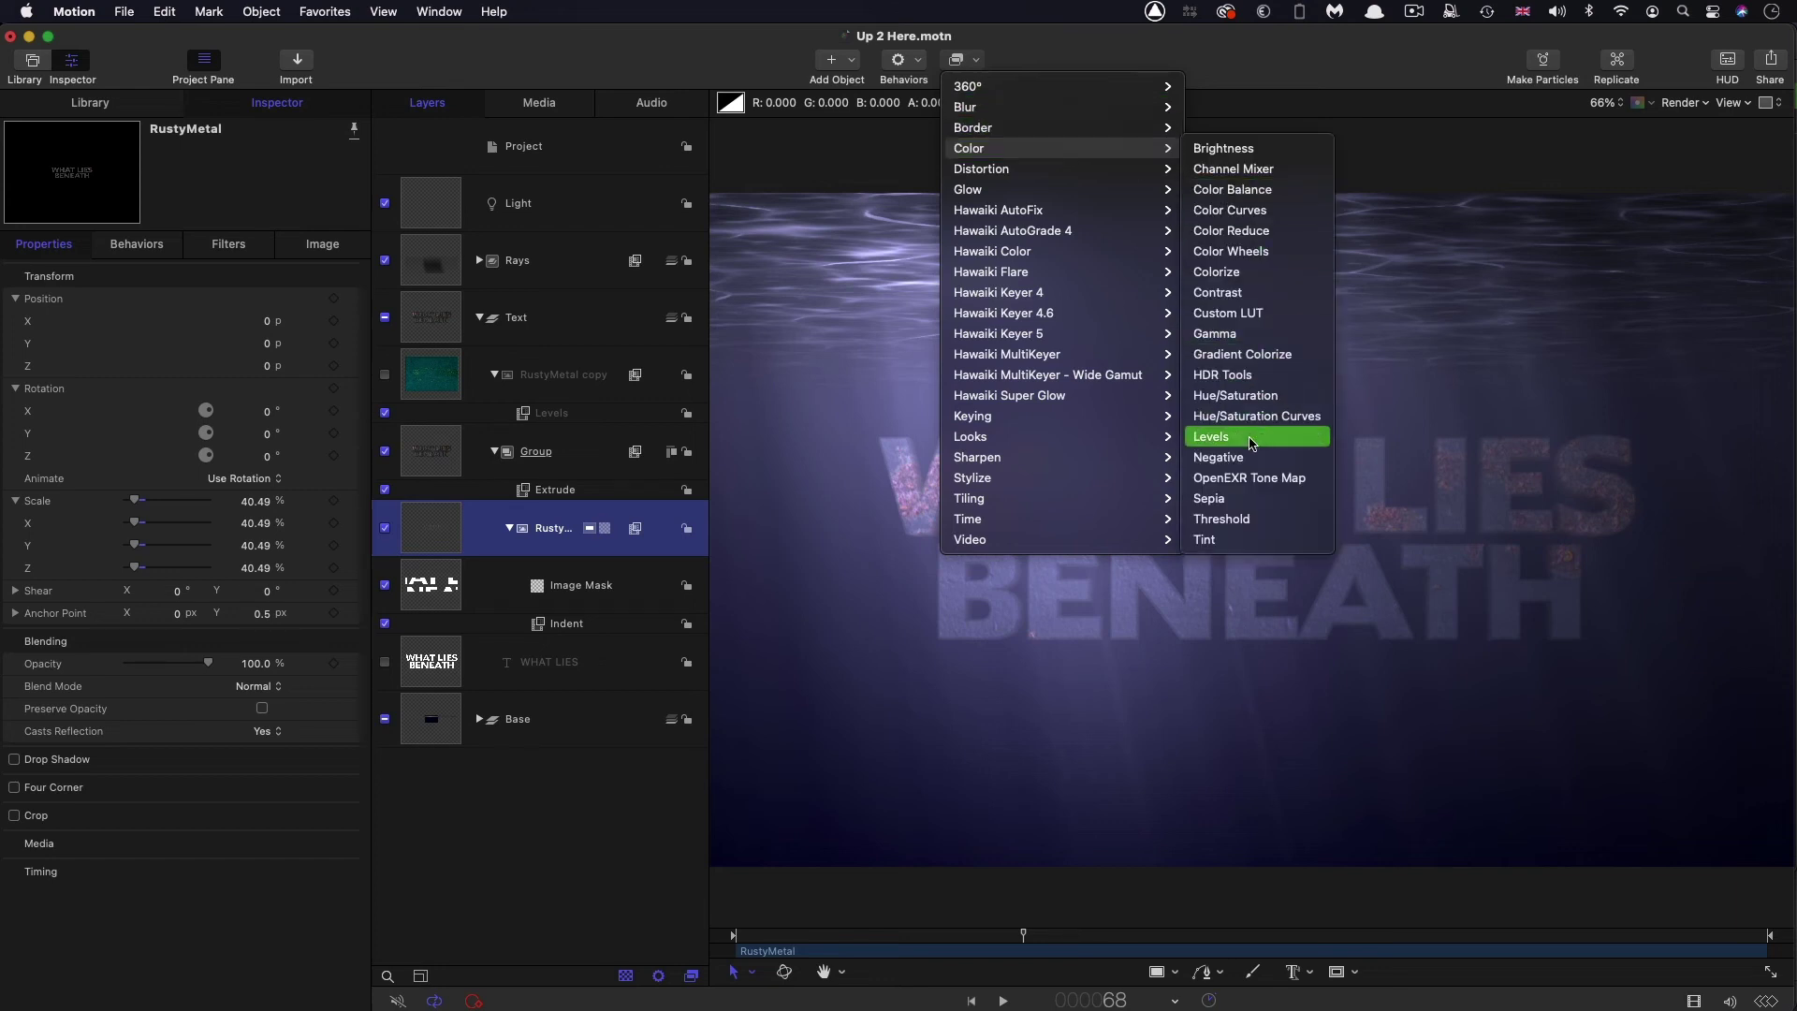
{"action": "left_click", "coordinate": [327, 290]}
{"action": "left_click_drag", "start_coordinate": [345, 436], "coordinate": [277, 433]}
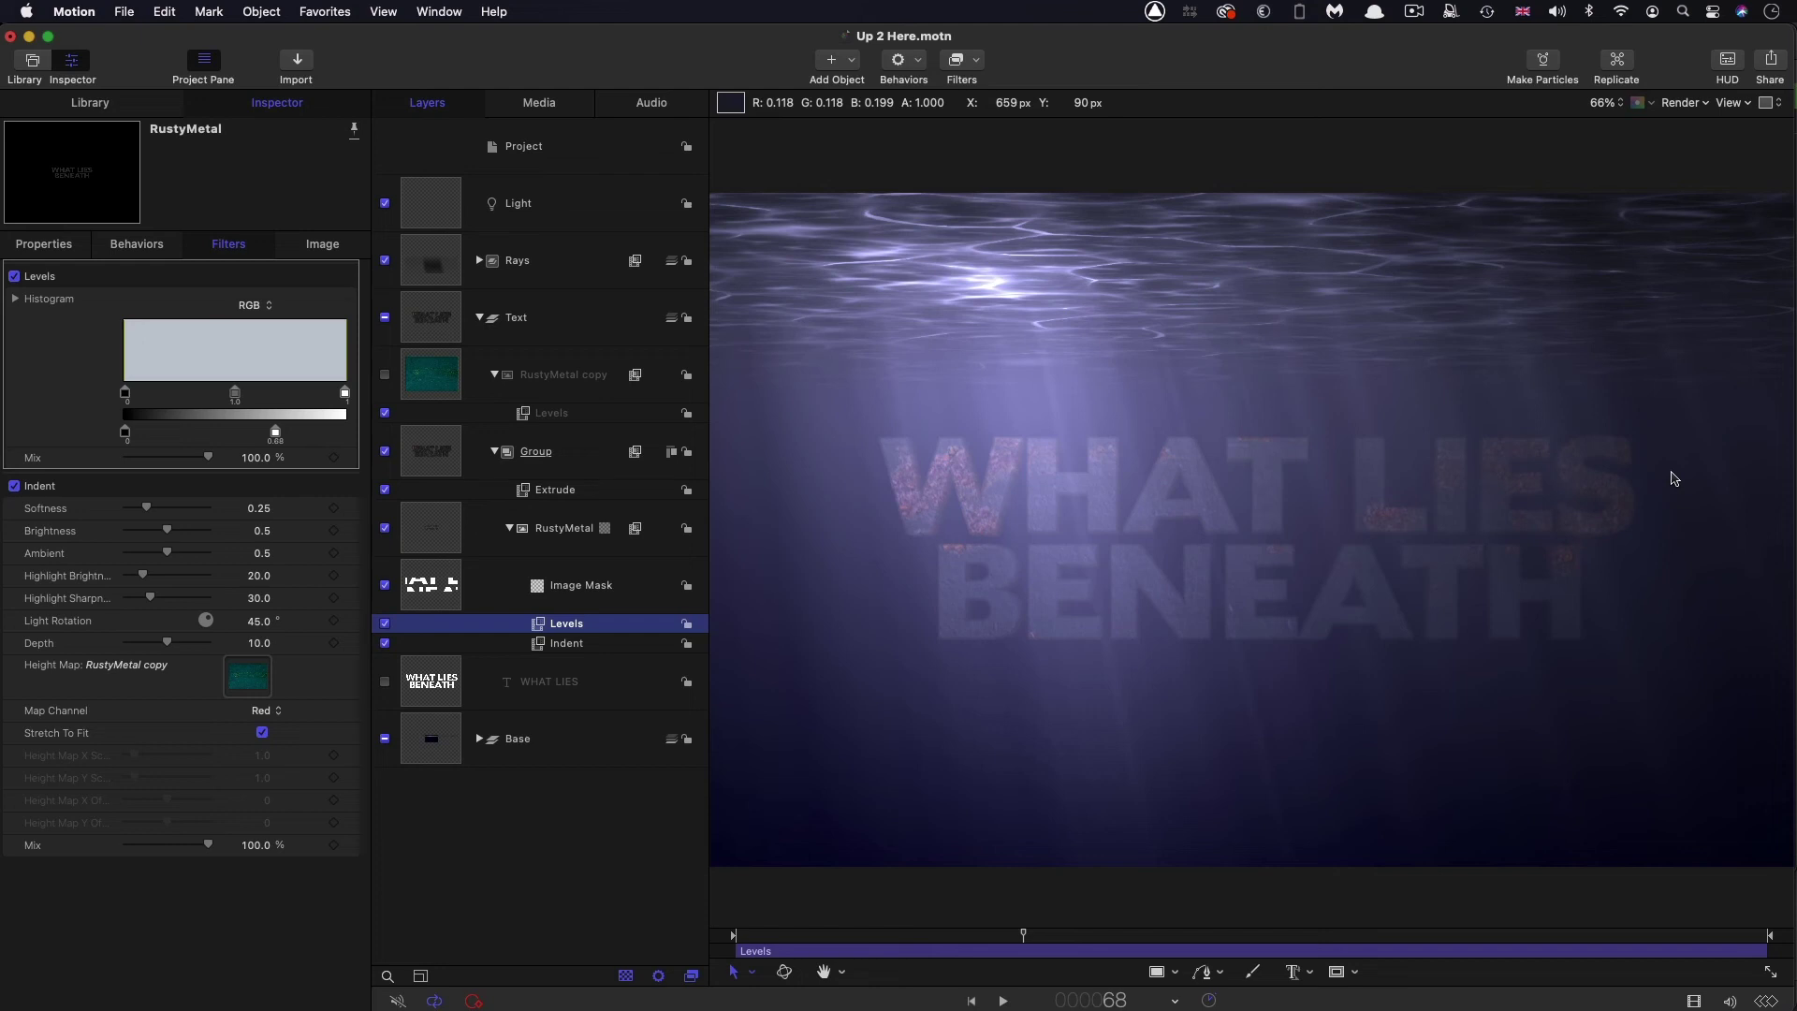
Add a Cellular generator to the Text group
{"action": "left_click", "coordinate": [423, 465]}
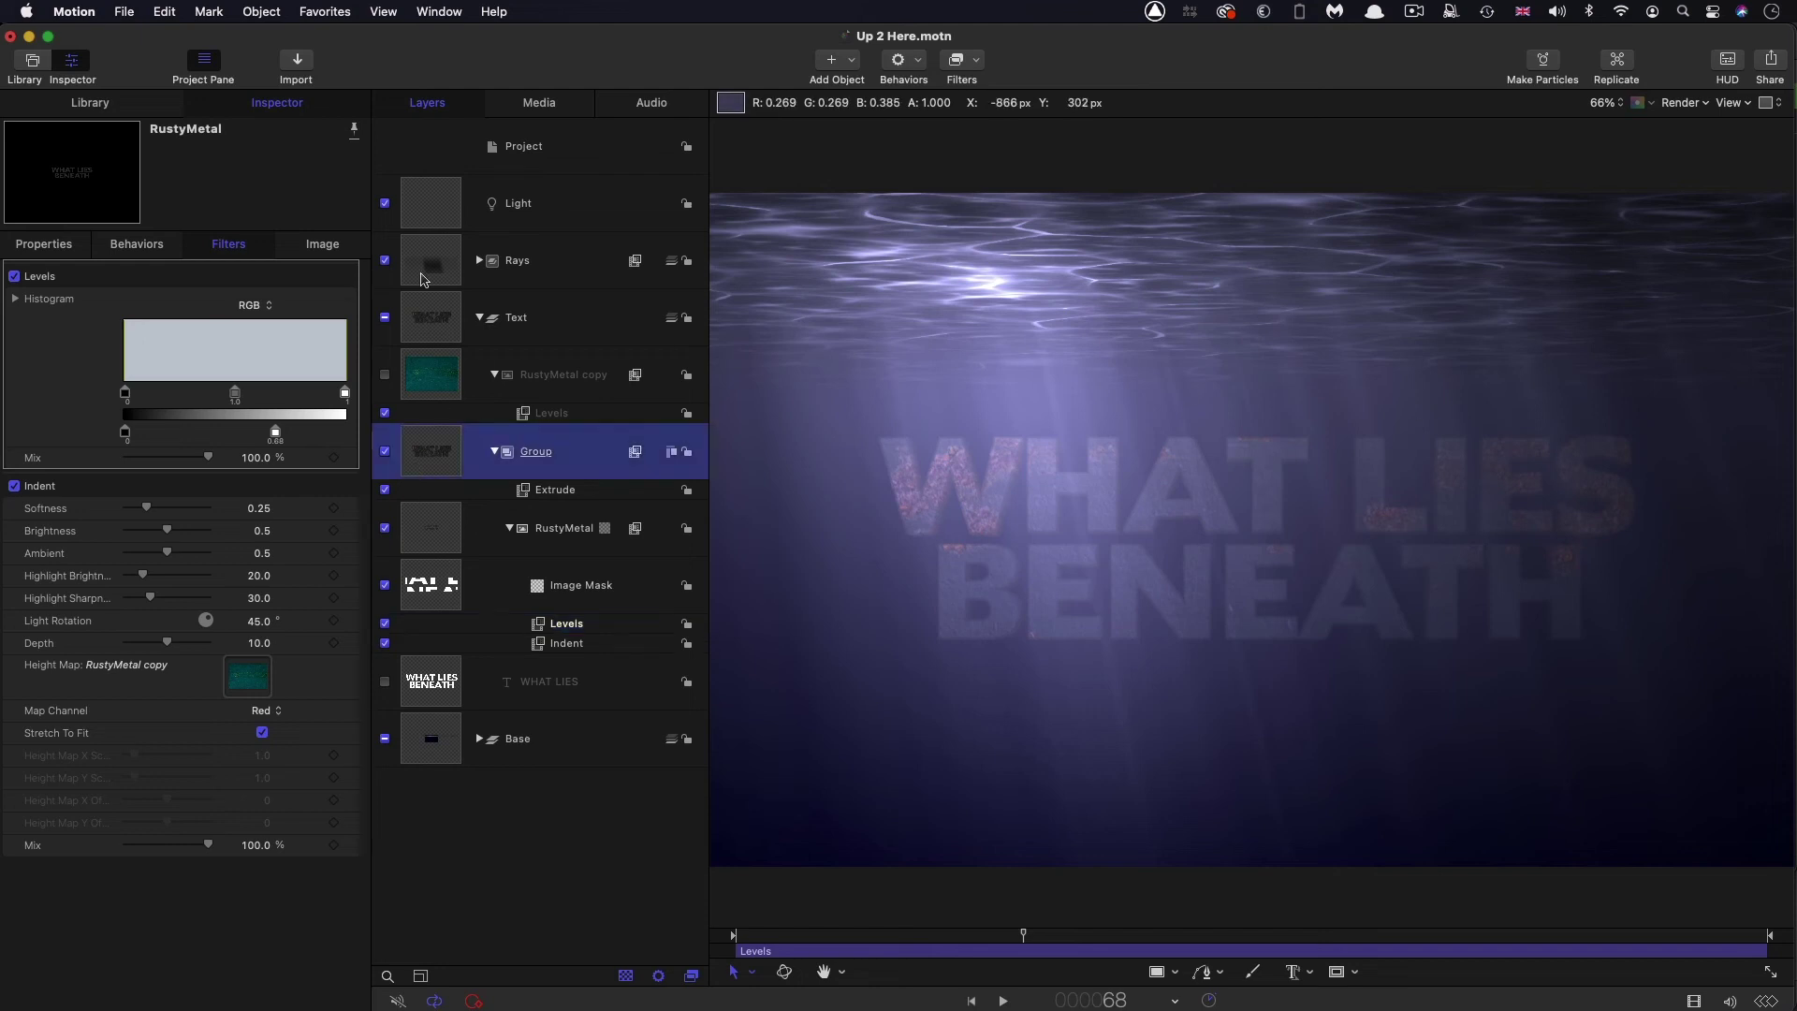
{"action": "left_click", "coordinate": [423, 327]}
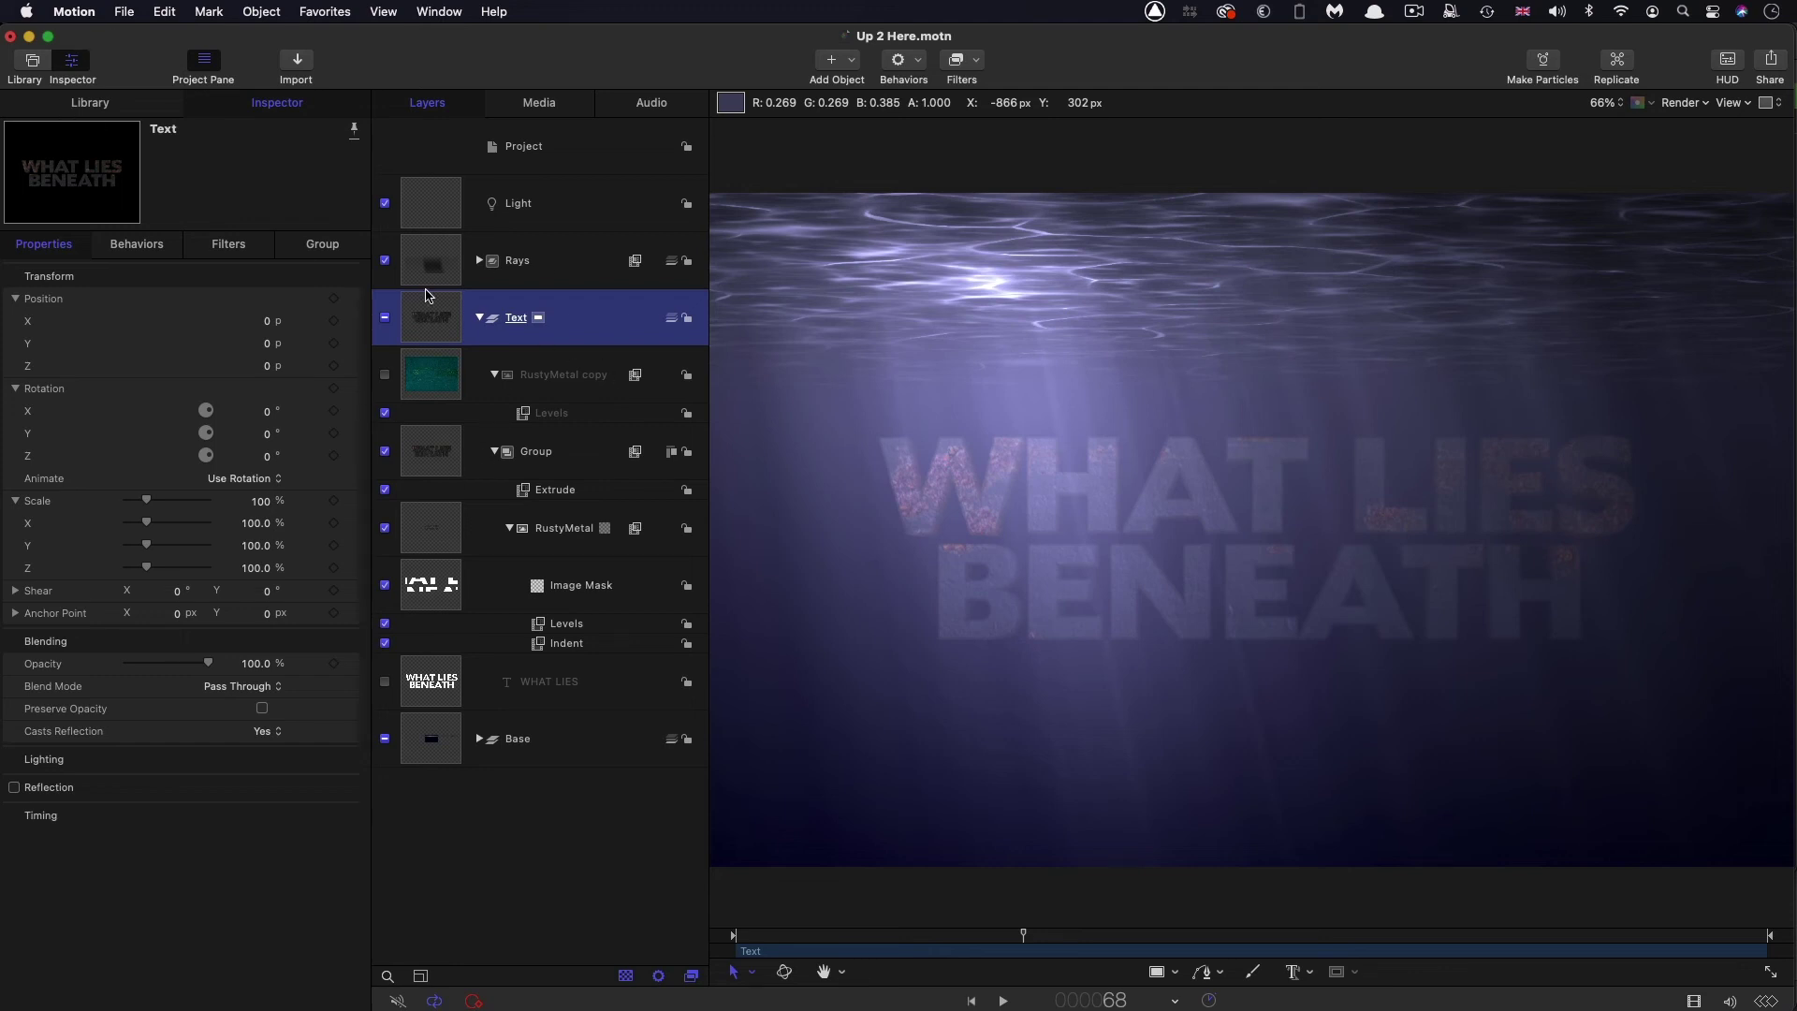
{"action": "left_click", "coordinate": [87, 103]}
{"action": "left_click", "coordinate": [45, 298]}
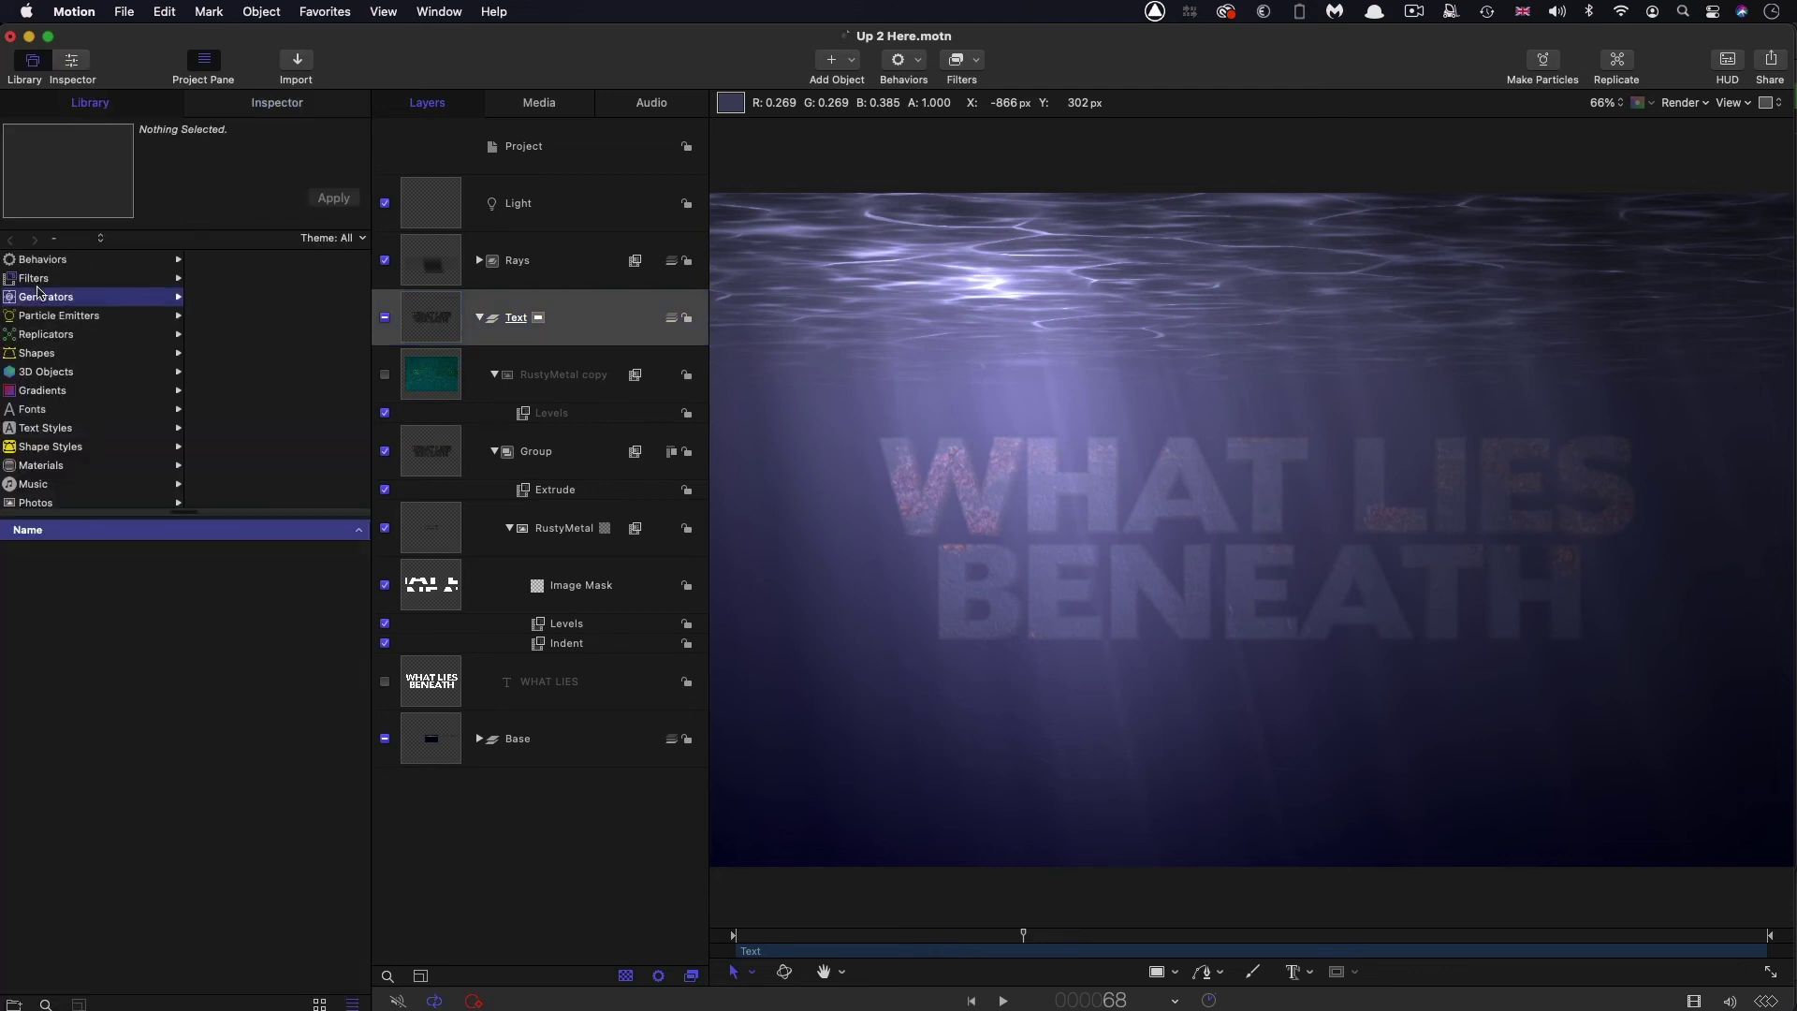
{"action": "left_click_drag", "start_coordinate": [20, 575], "coordinate": [514, 351]}
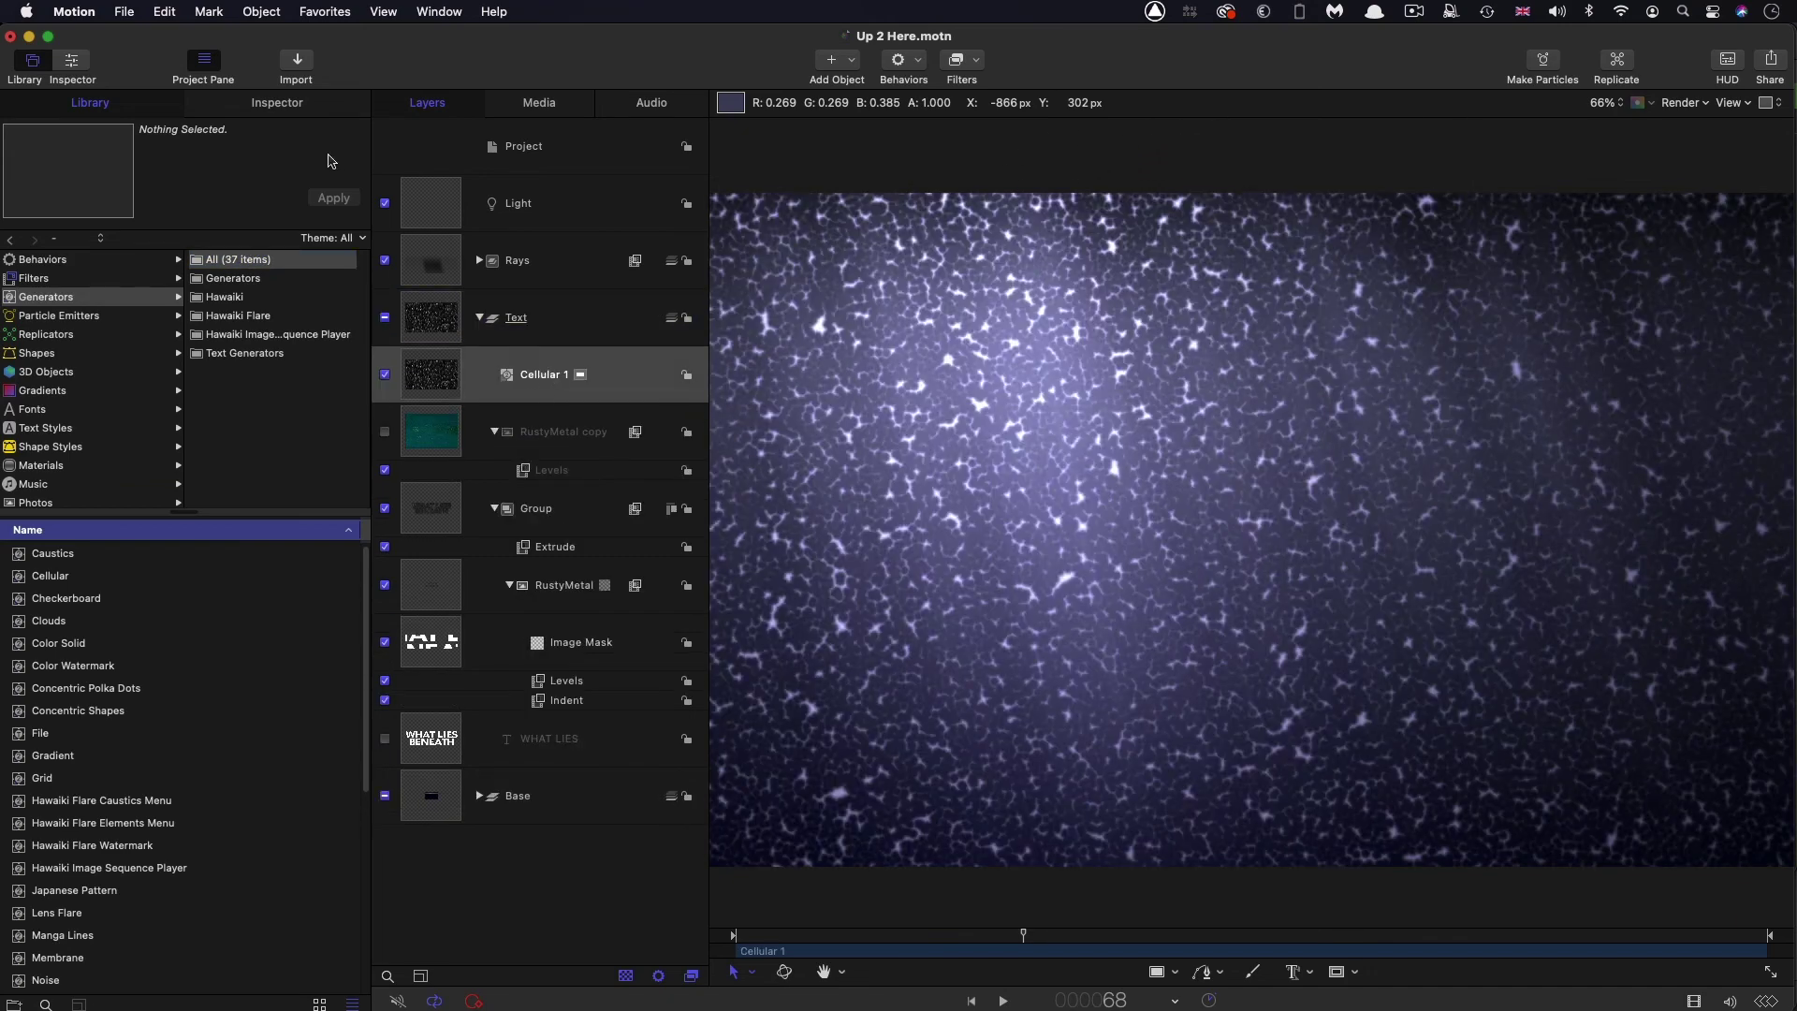
Set the Cellular 1 generator's blend mode to Add and its Y scale to 200%
{"action": "left_click", "coordinate": [290, 110]}
{"action": "left_click", "coordinate": [44, 244]}
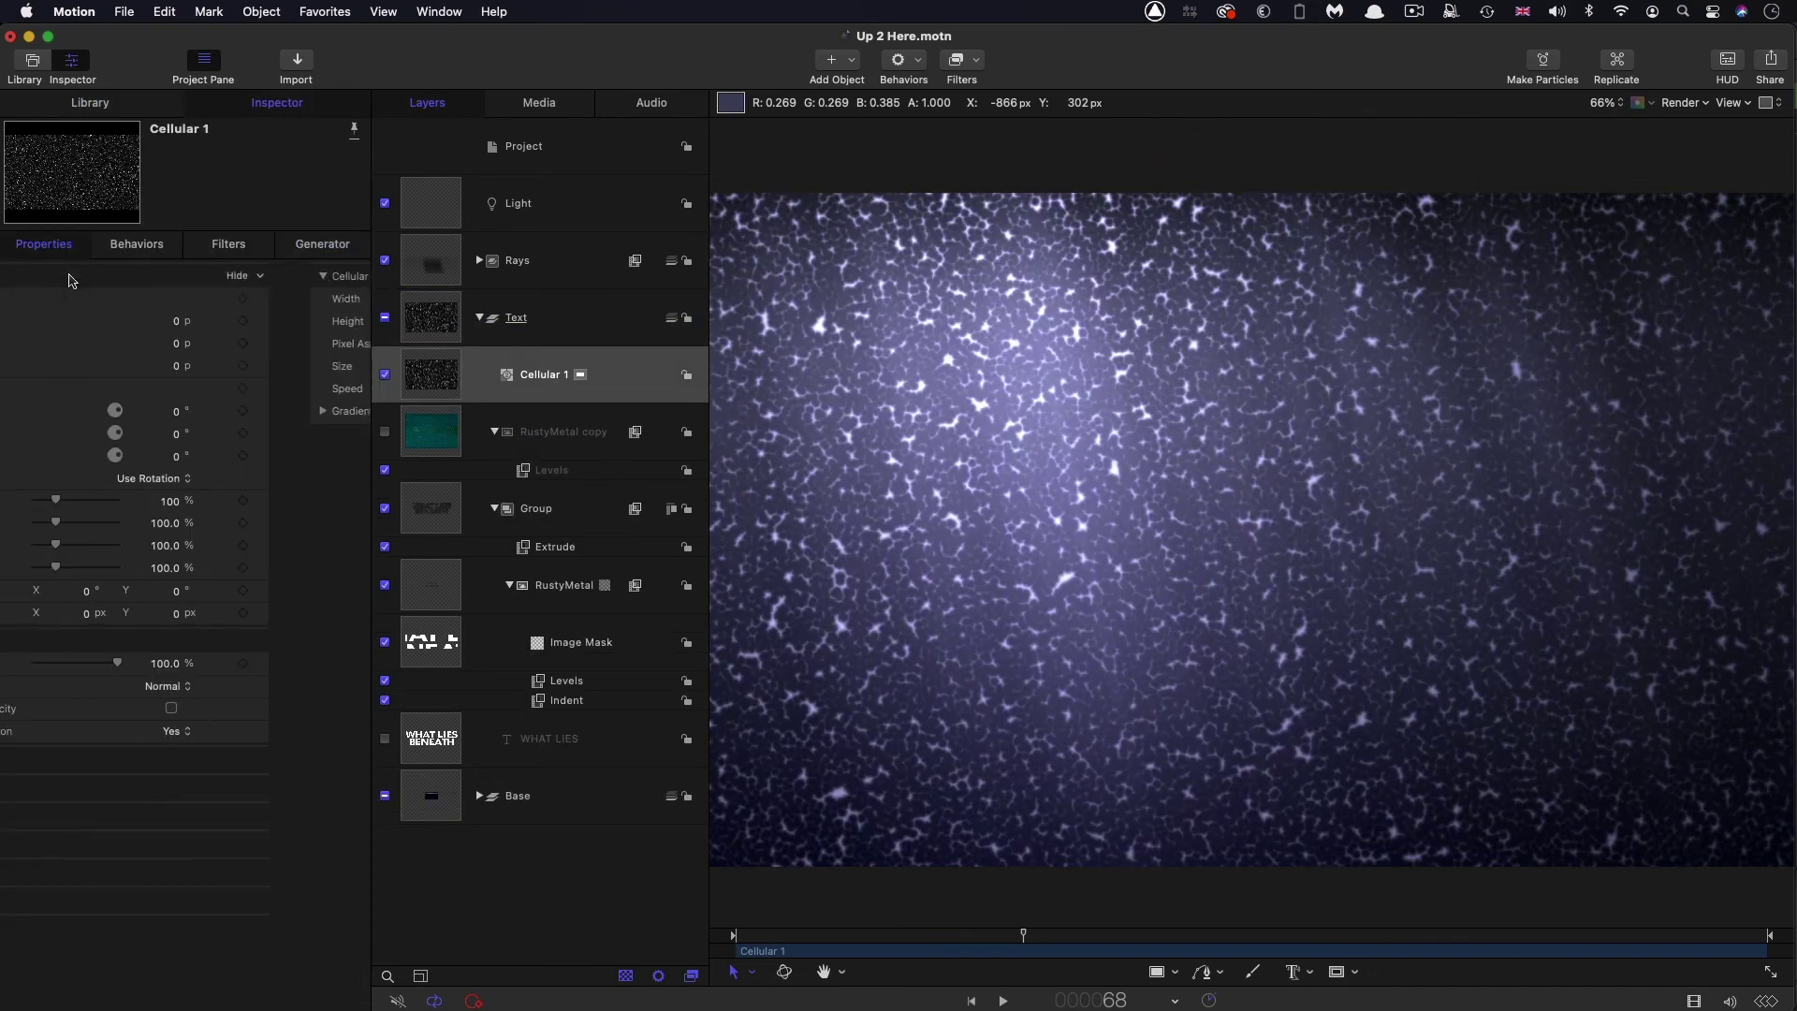
{"action": "left_click", "coordinate": [260, 687]}
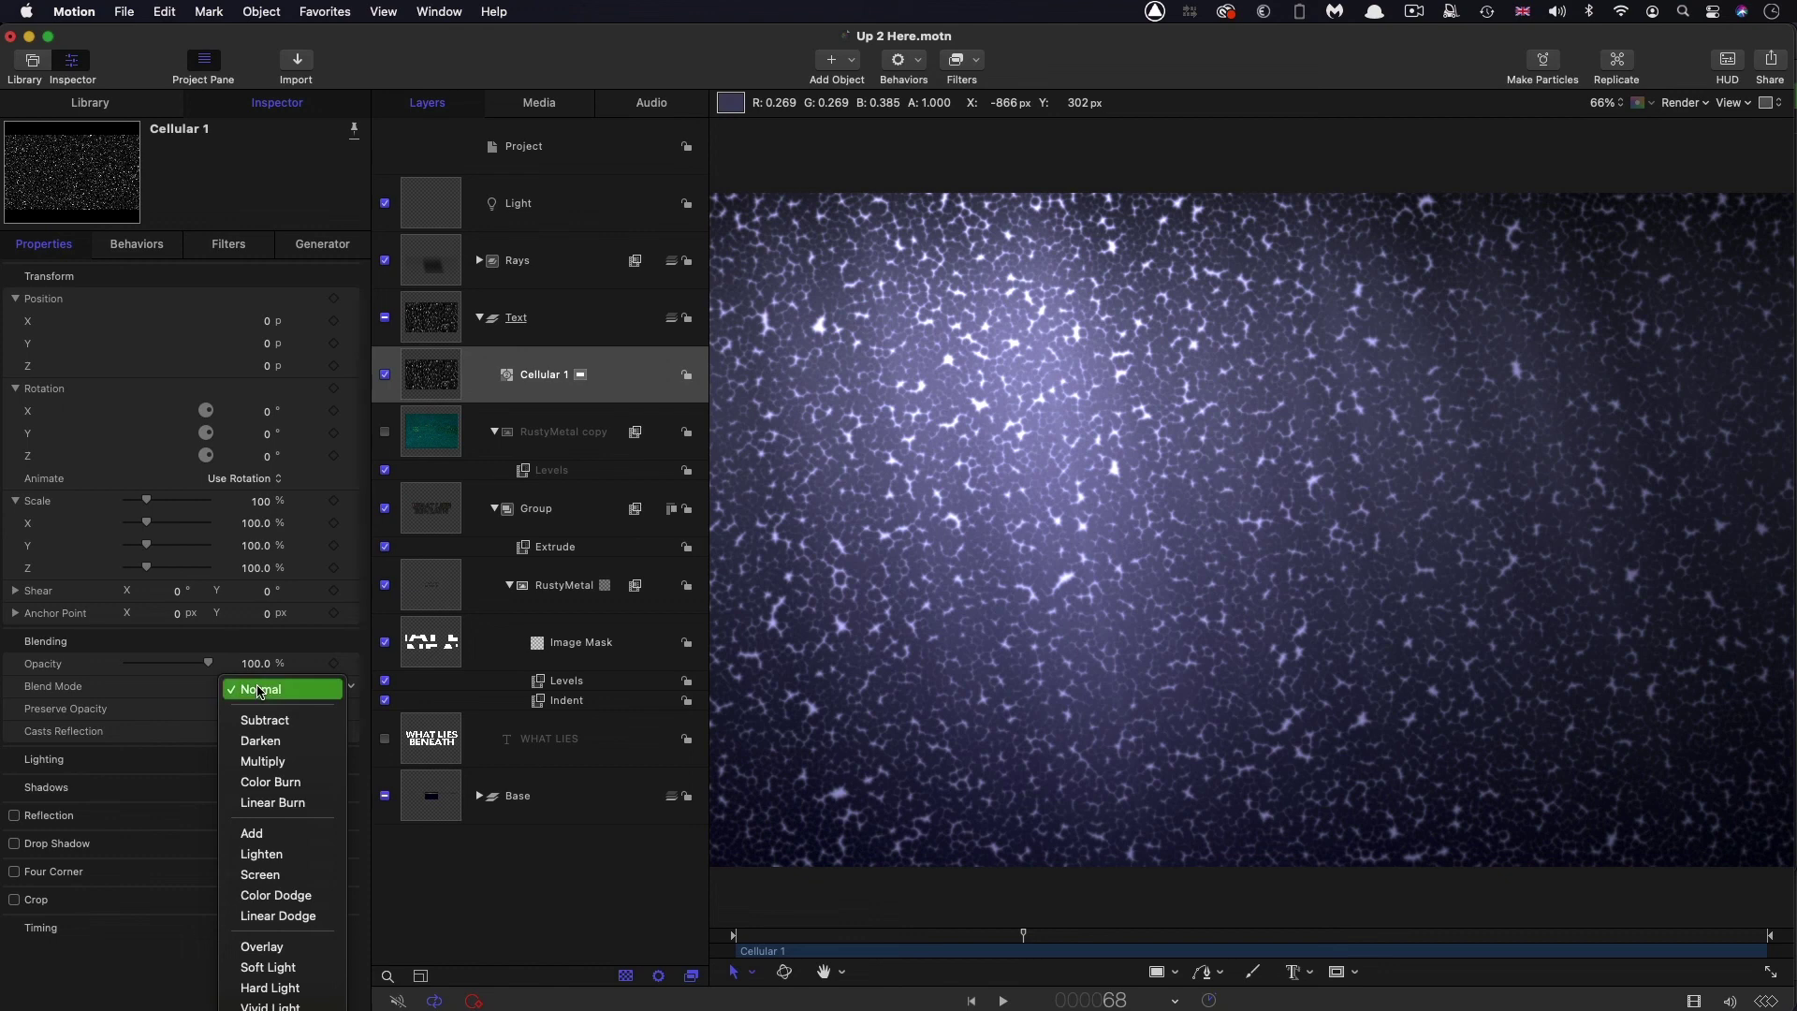
{"action": "left_click", "coordinate": [255, 835]}
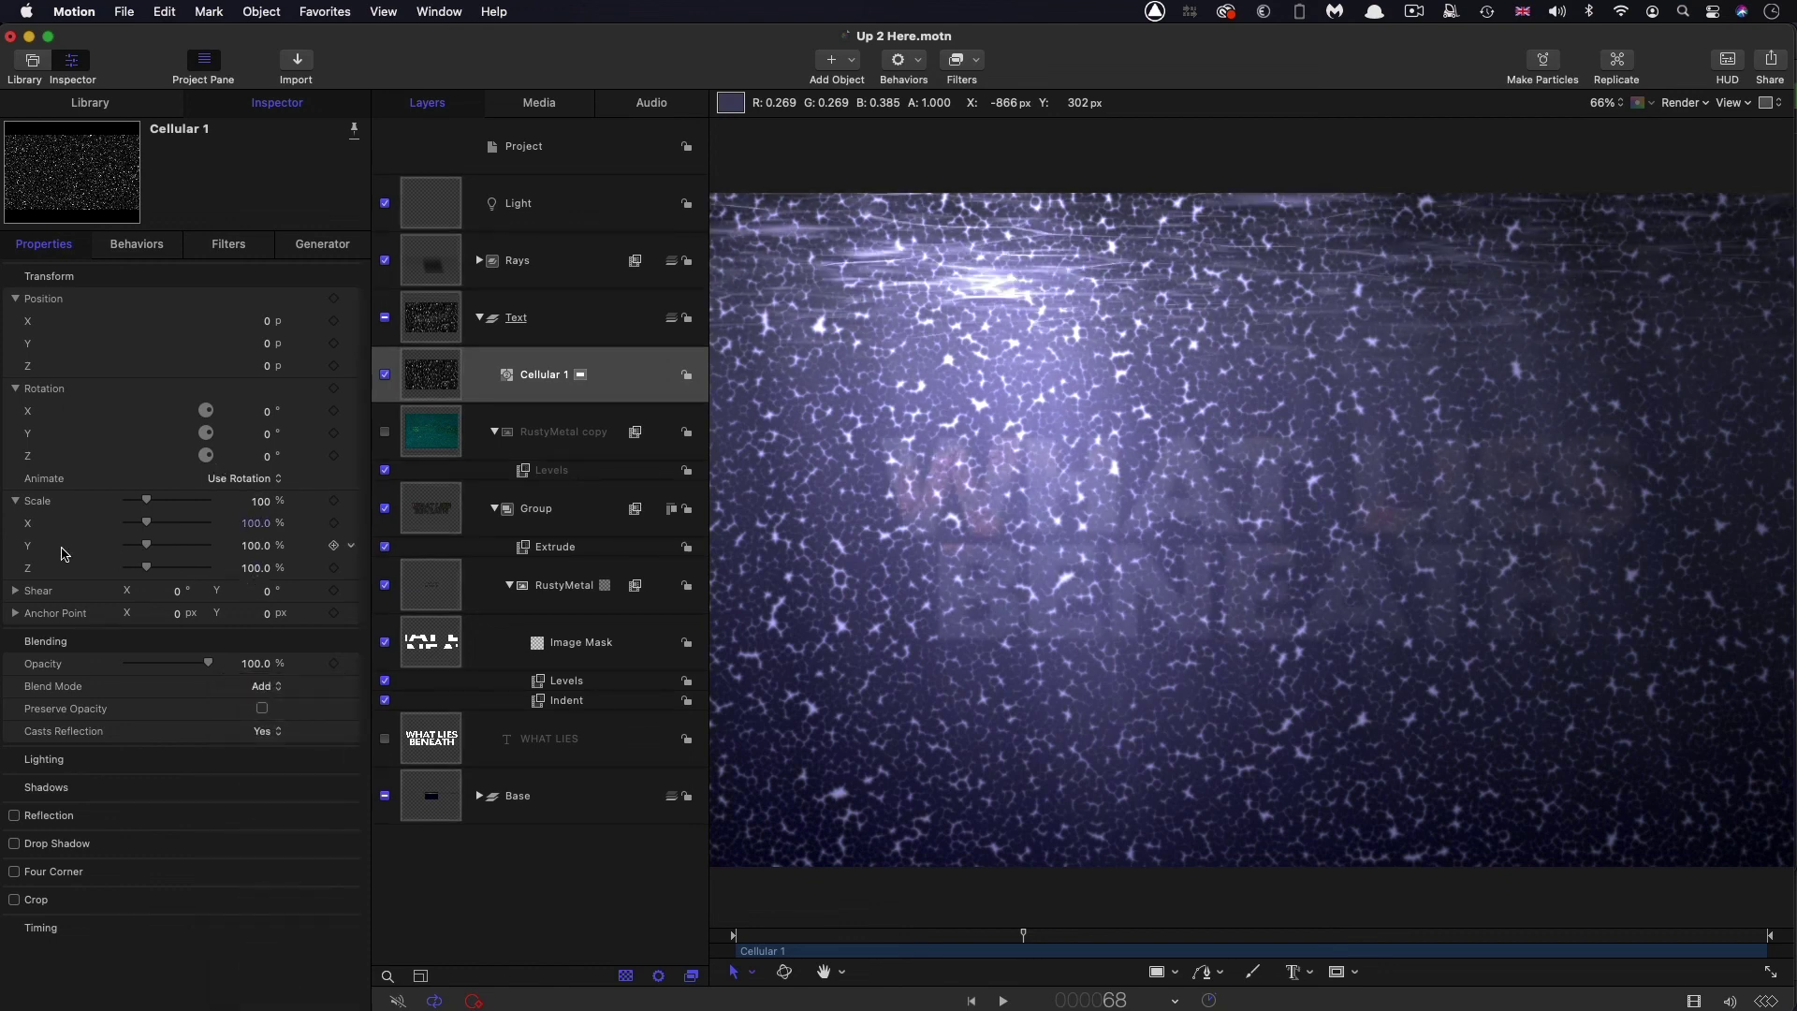
{"action": "double_click", "coordinate": [254, 548]}
{"action": "type", "text": "20"}
{"action": "key", "text": "Return"}
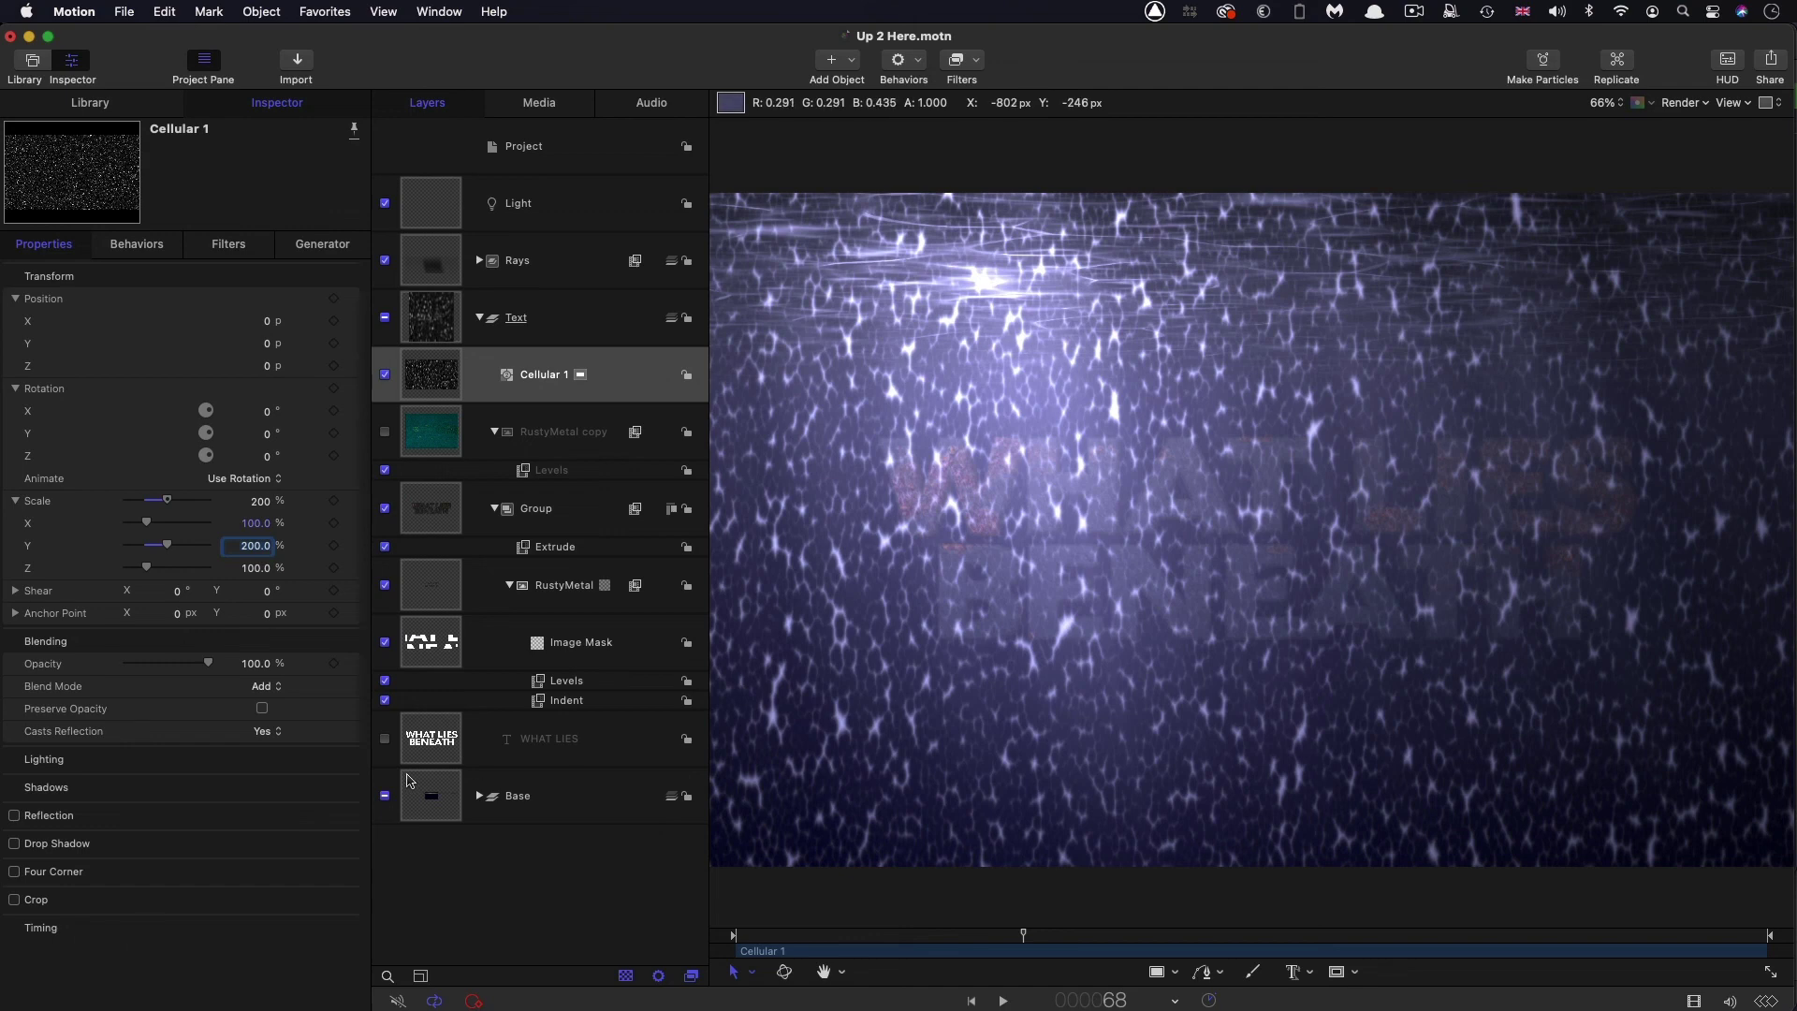
Copy the RustyMetal layer's Image Mask onto the Cellular 1 generator and play the animation
{"action": "left_click", "coordinate": [435, 653]}
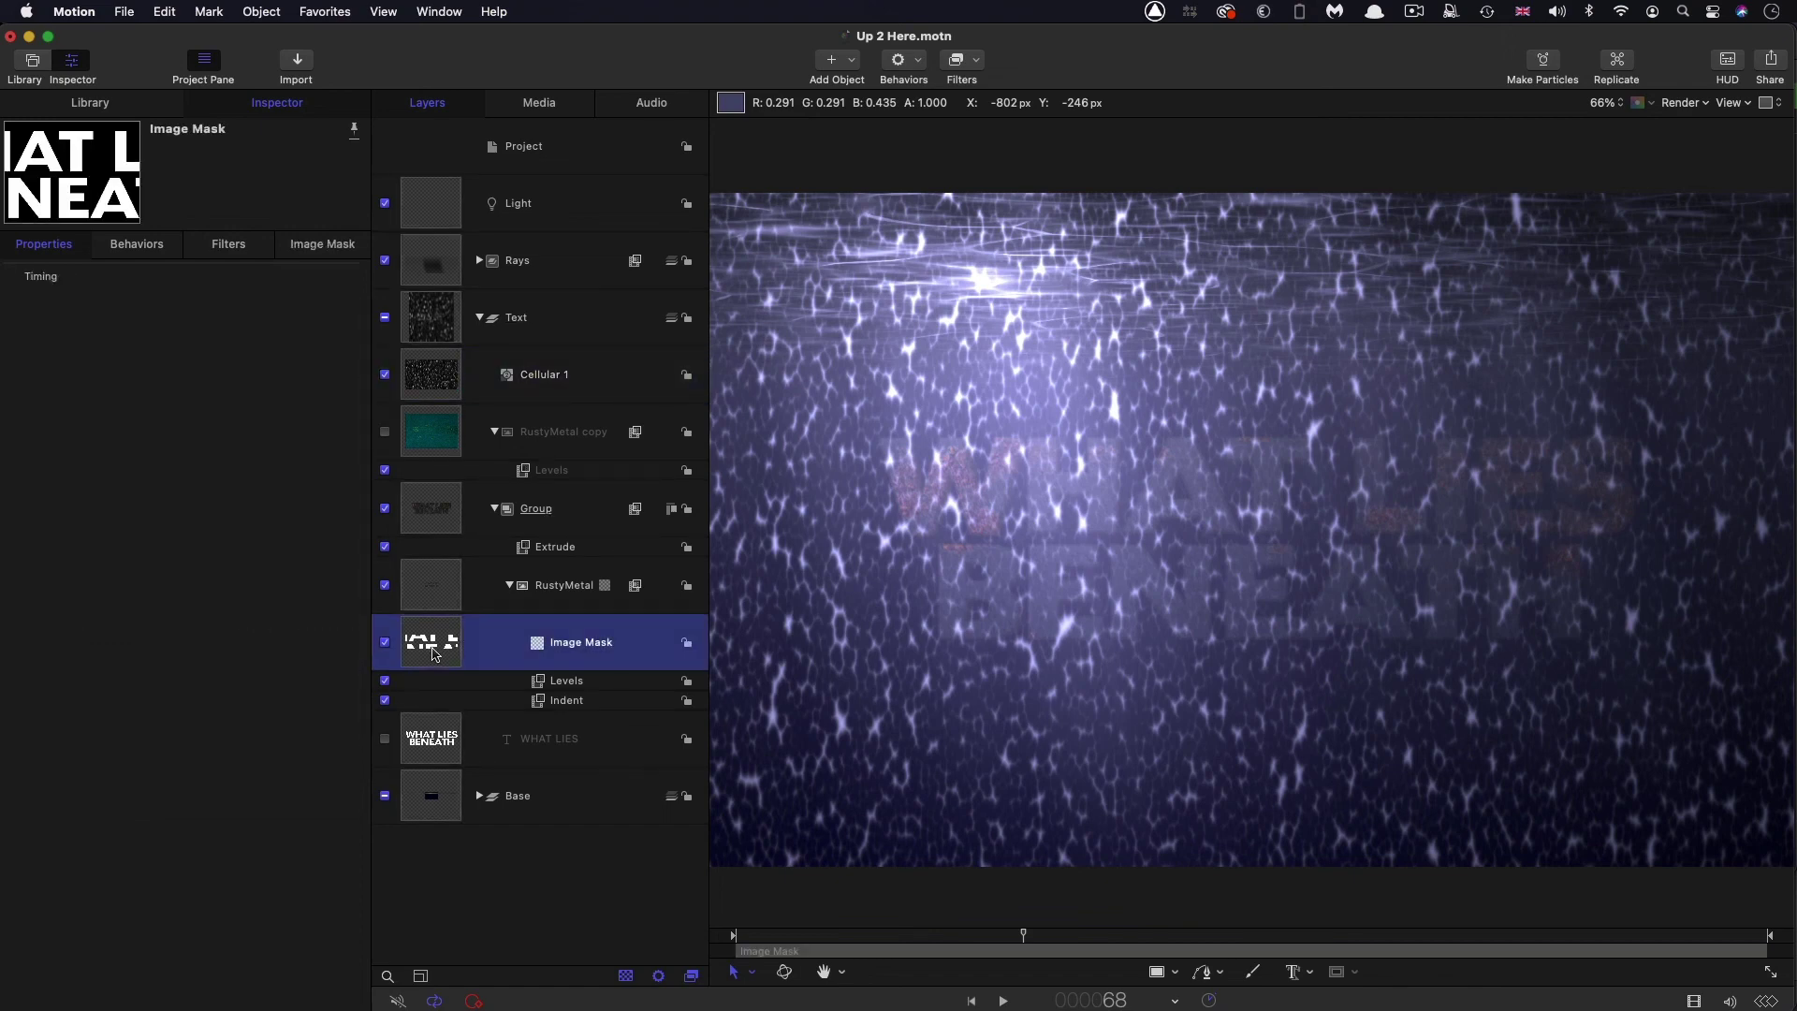
{"action": "left_click_drag", "start_coordinate": [435, 628], "coordinate": [429, 381]}
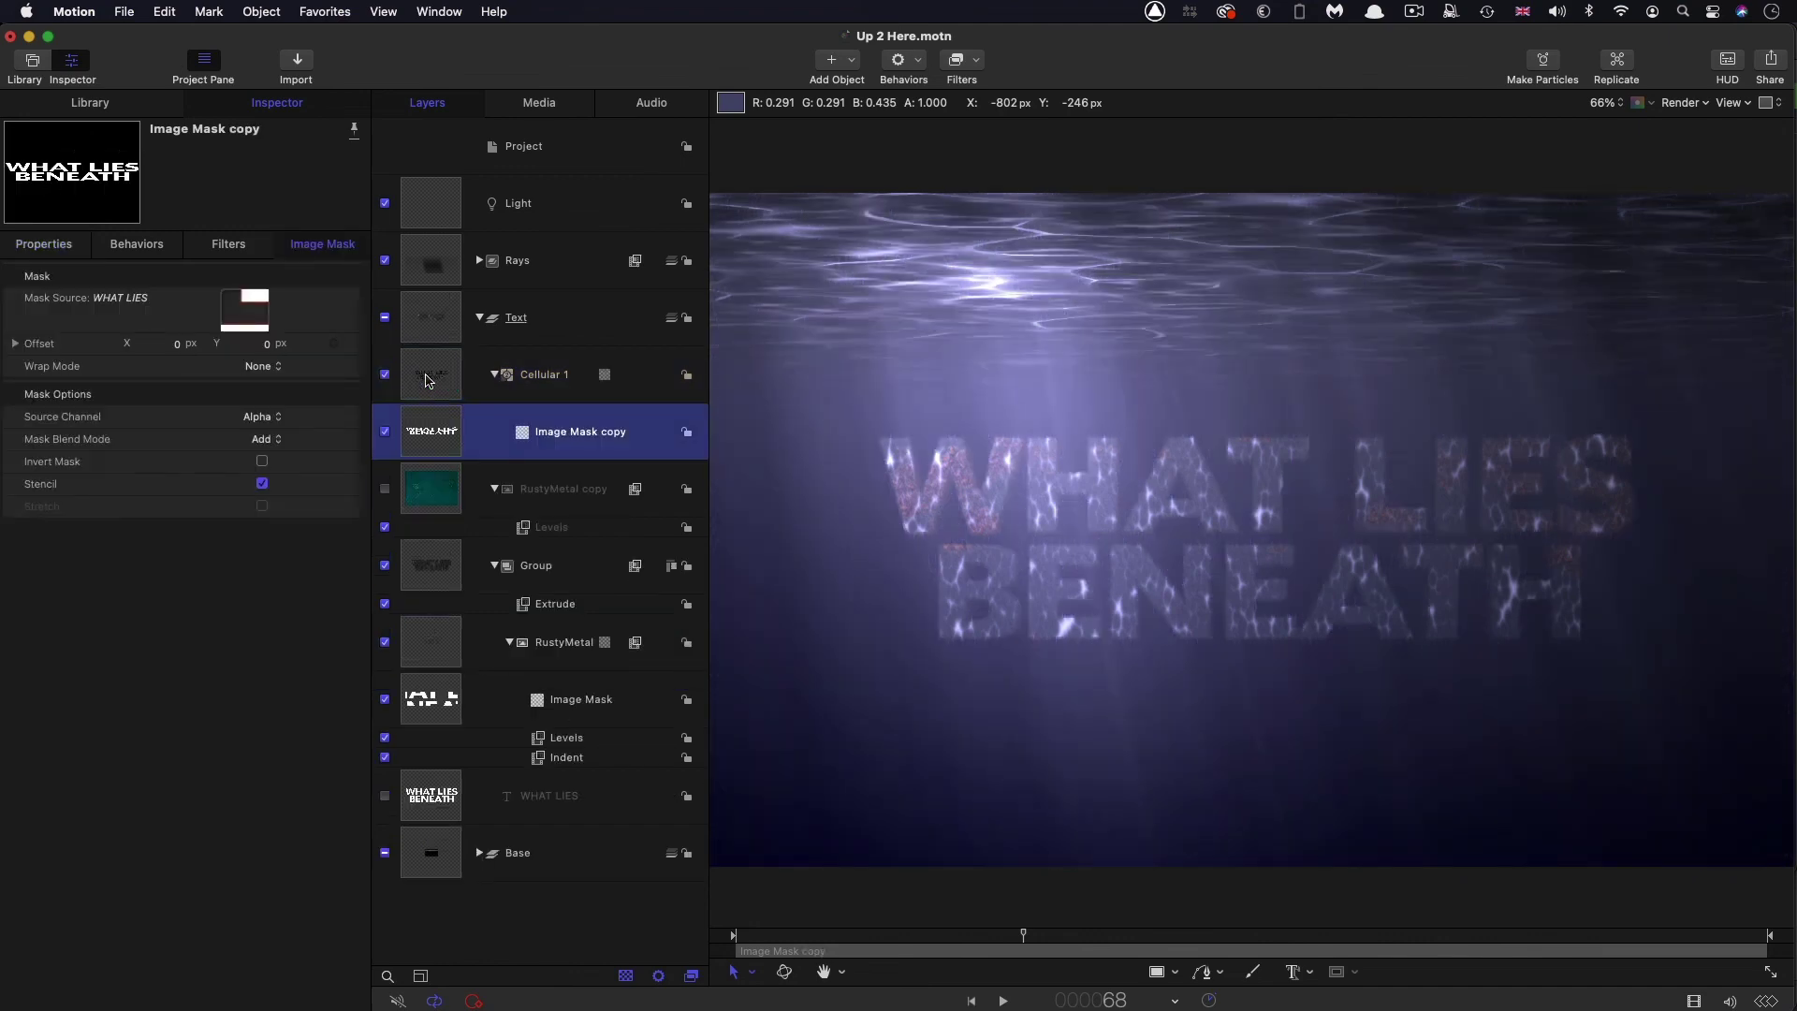
{"action": "key", "text": "space"}
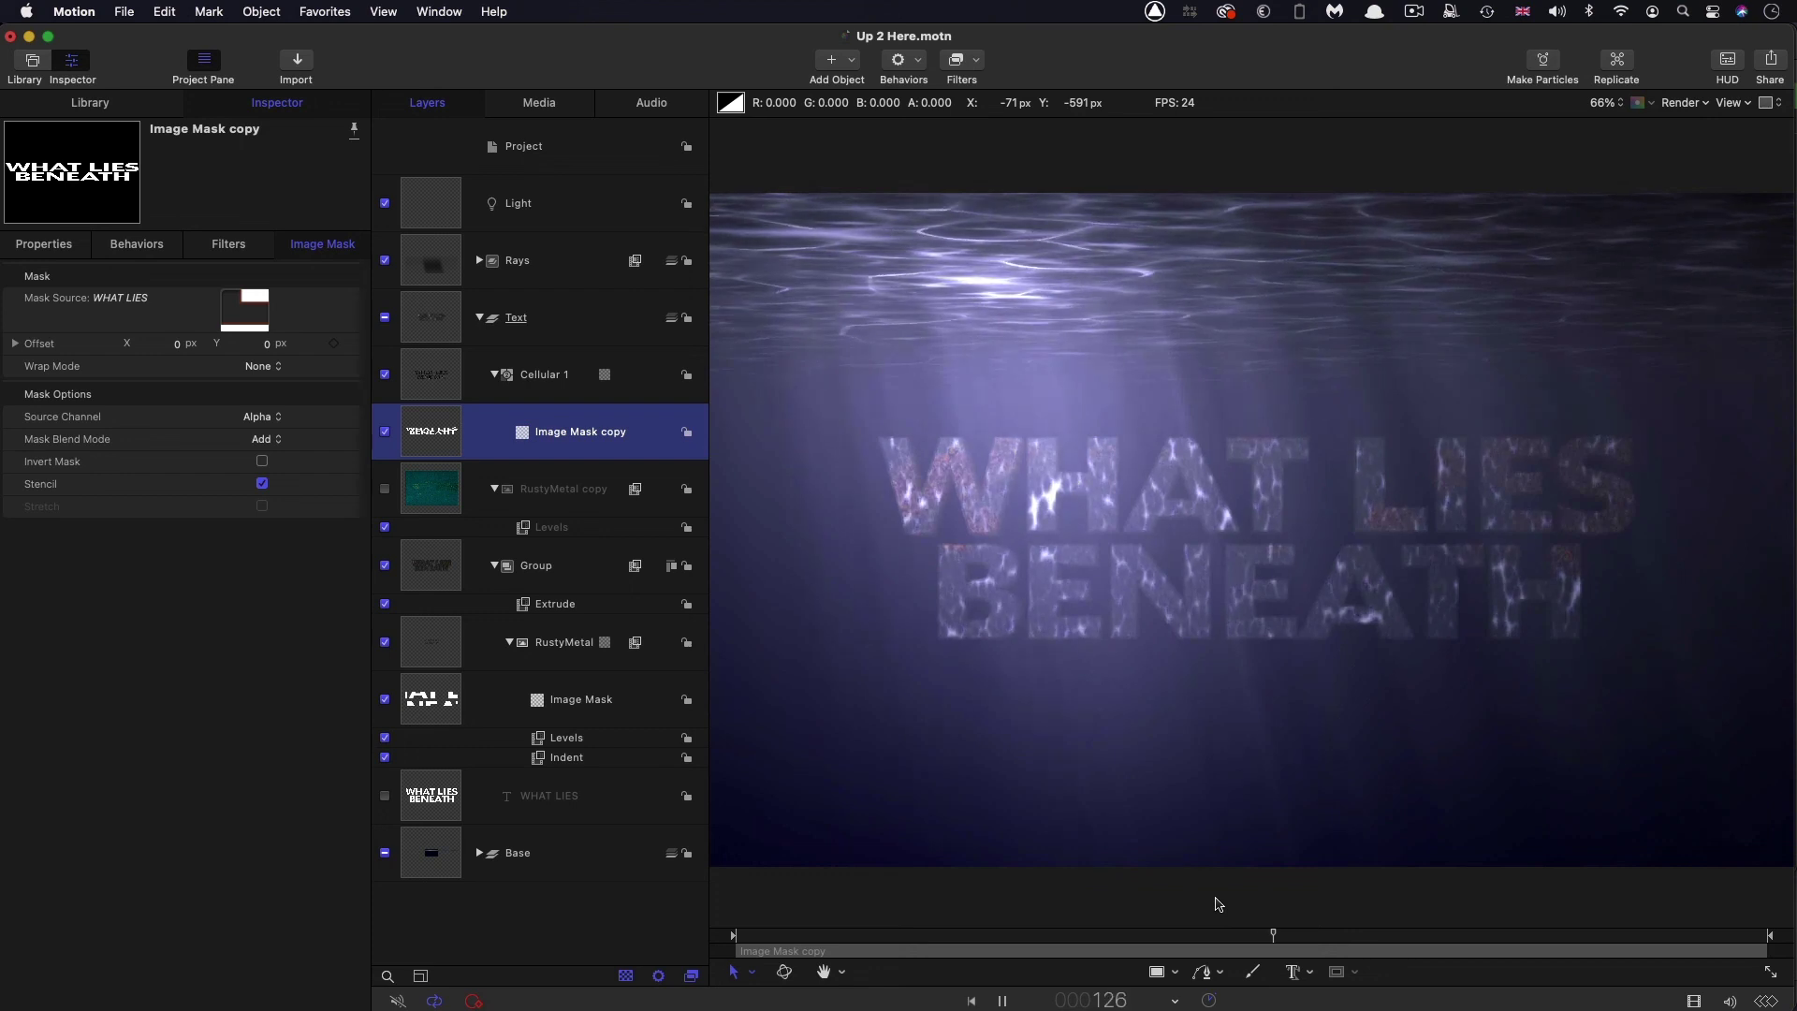
{"action": "key", "text": "space"}
Set the Cellular 1 generator's opacity to 7%
{"action": "left_click", "coordinate": [58, 246]}
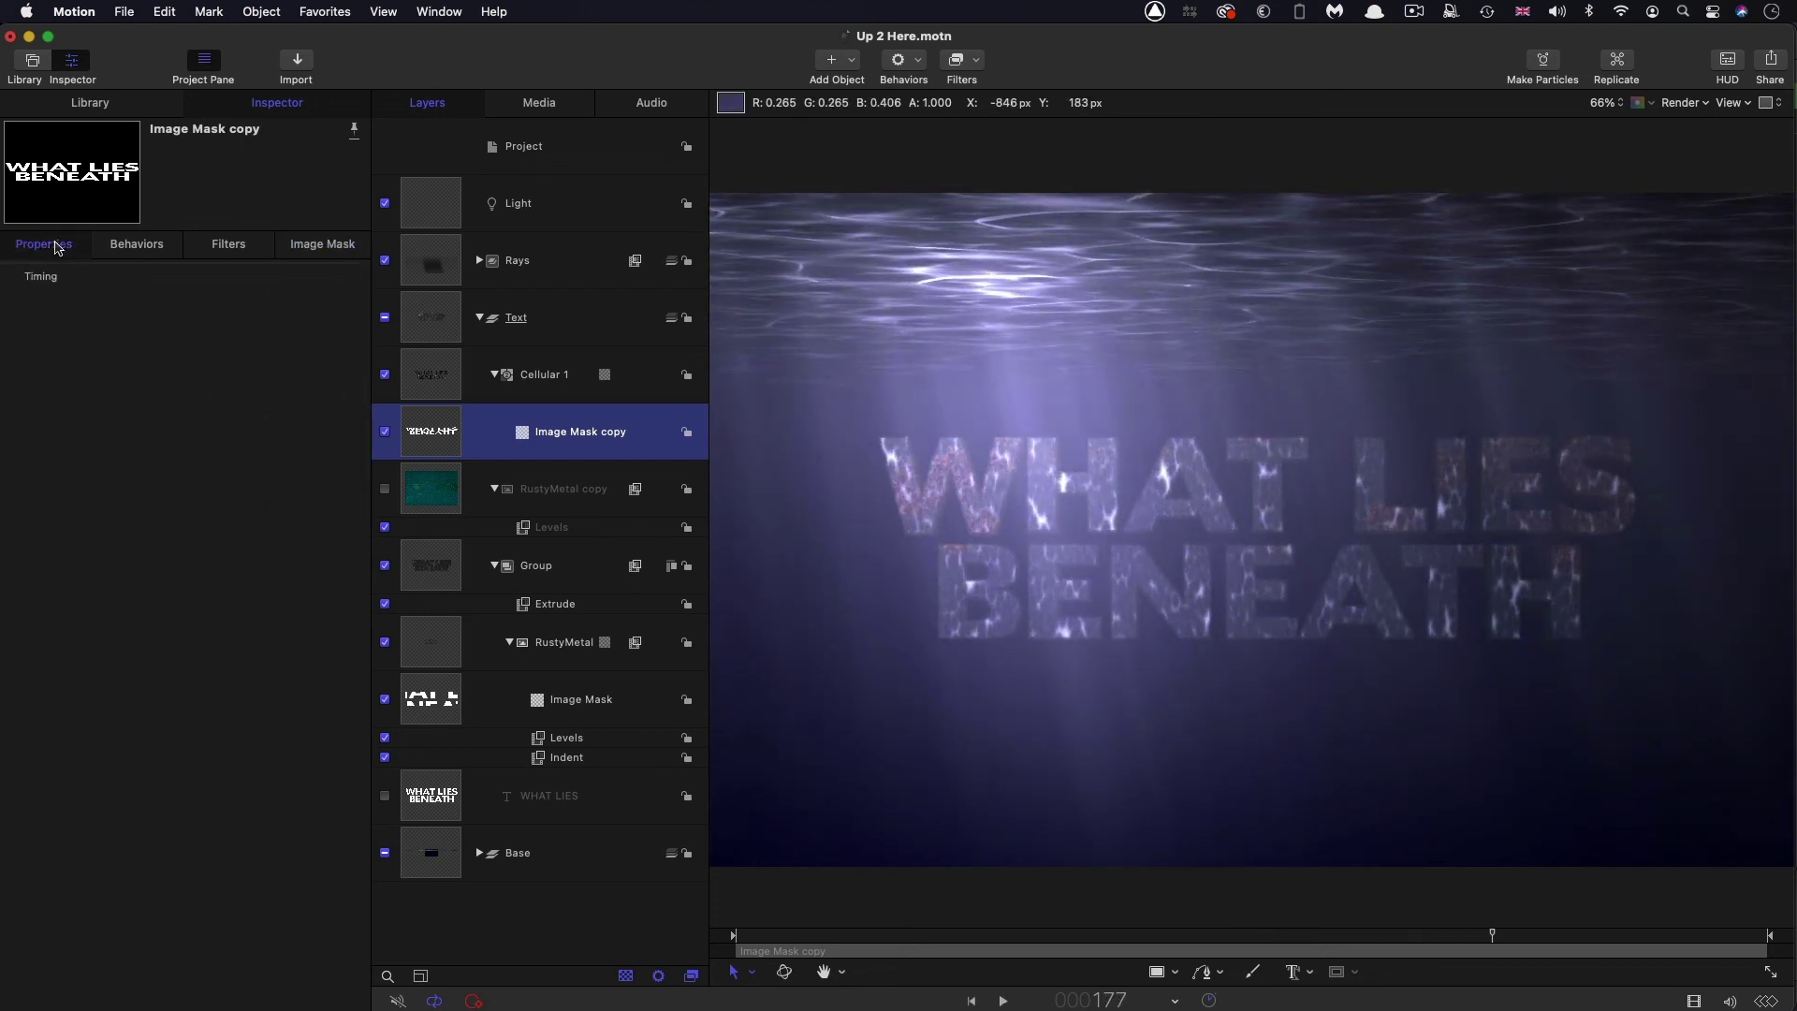
{"action": "left_click", "coordinate": [417, 368]}
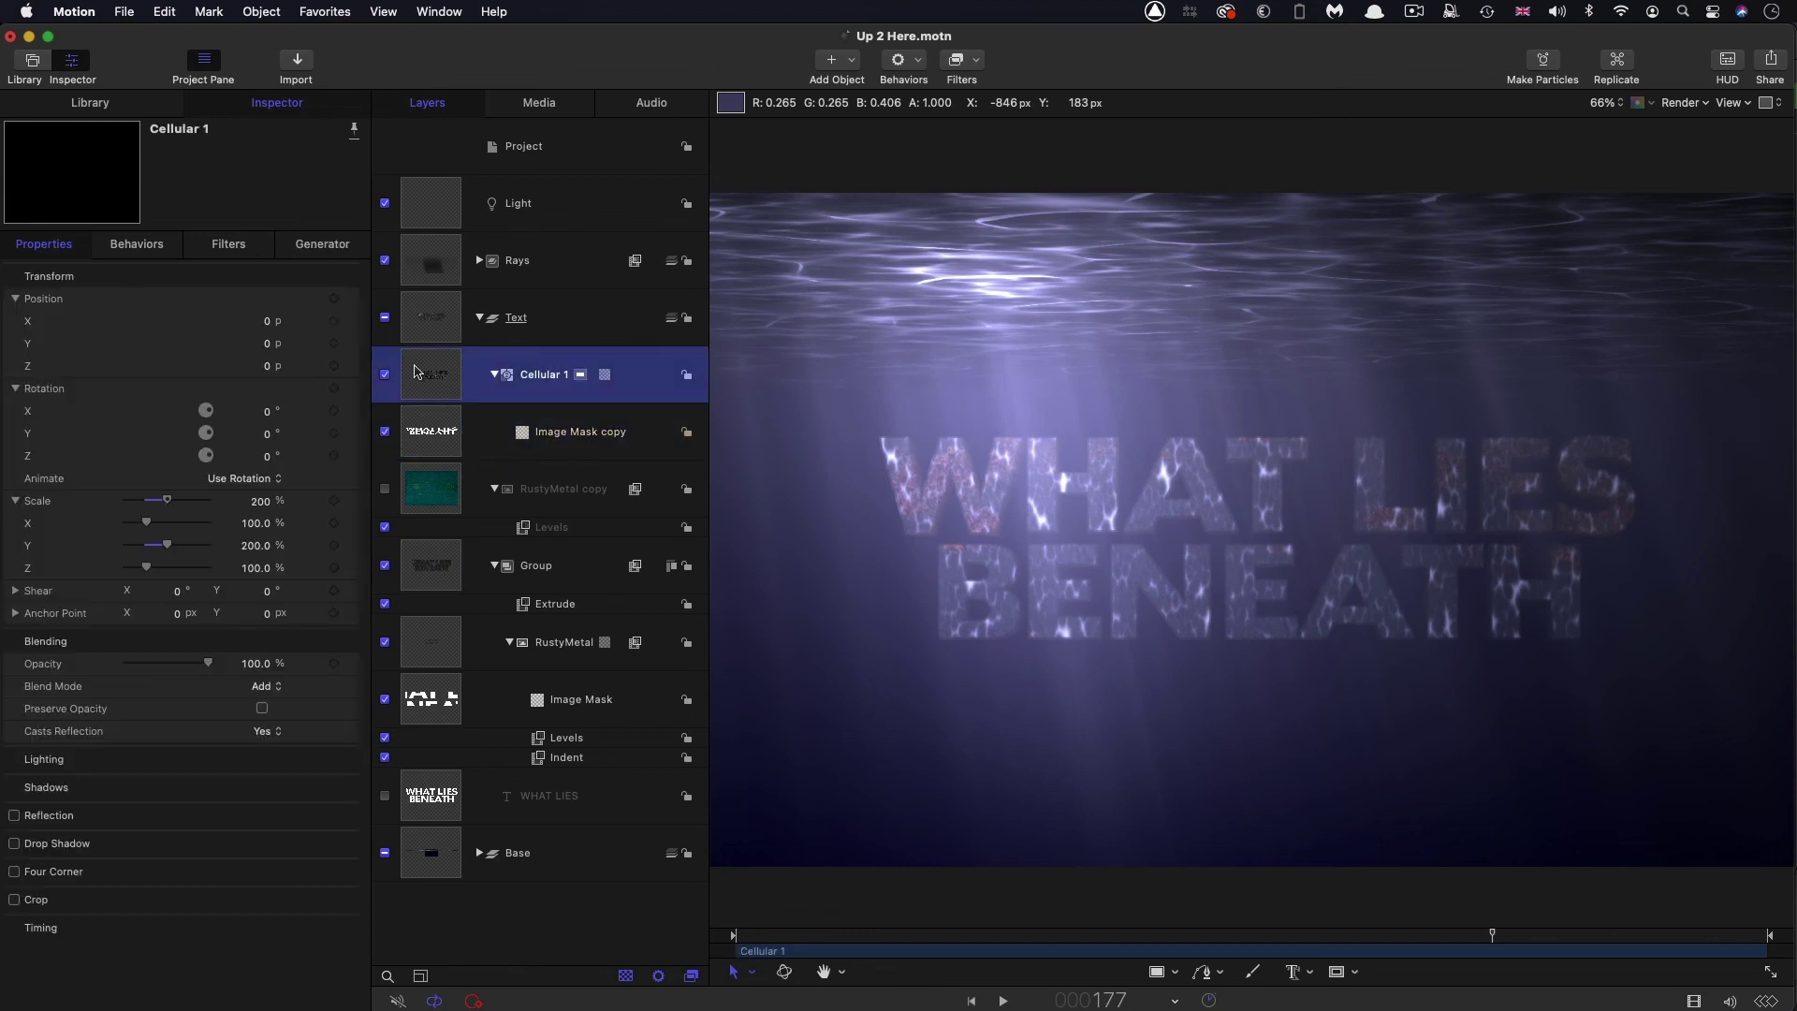
{"action": "left_click", "coordinate": [245, 664]}
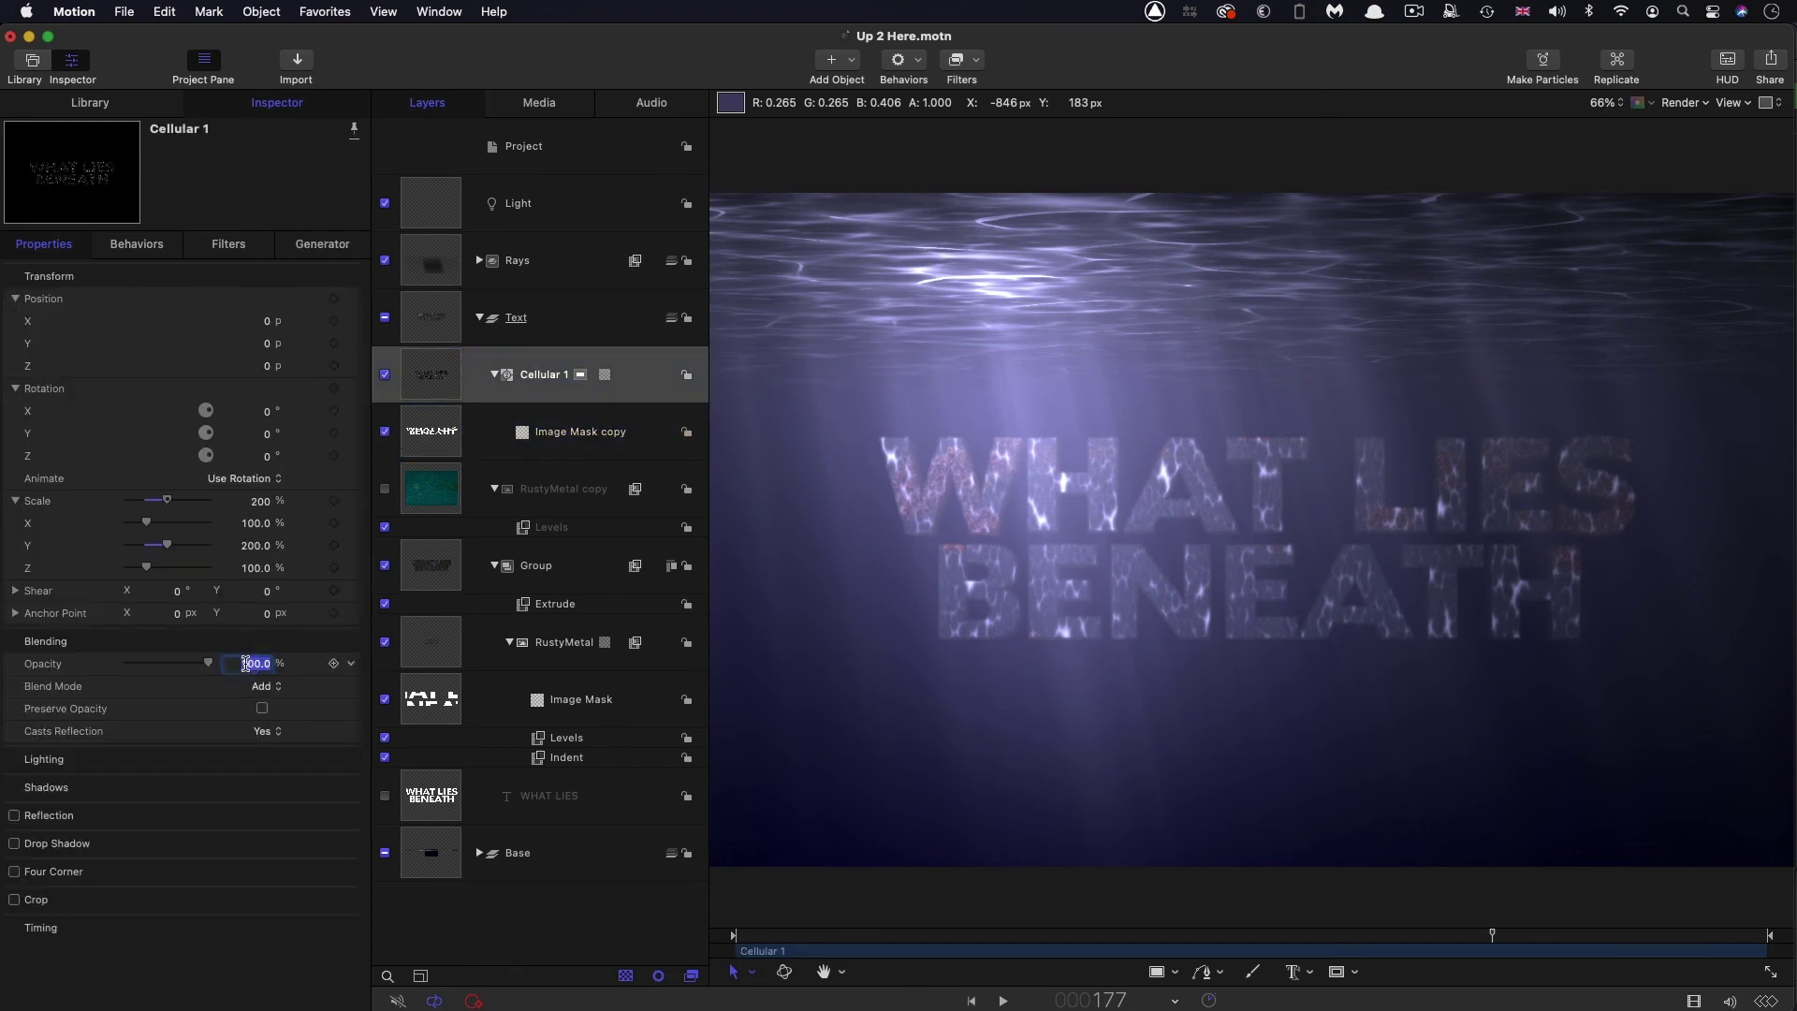
{"action": "type", "text": "7"}
{"action": "key", "text": "Return"}
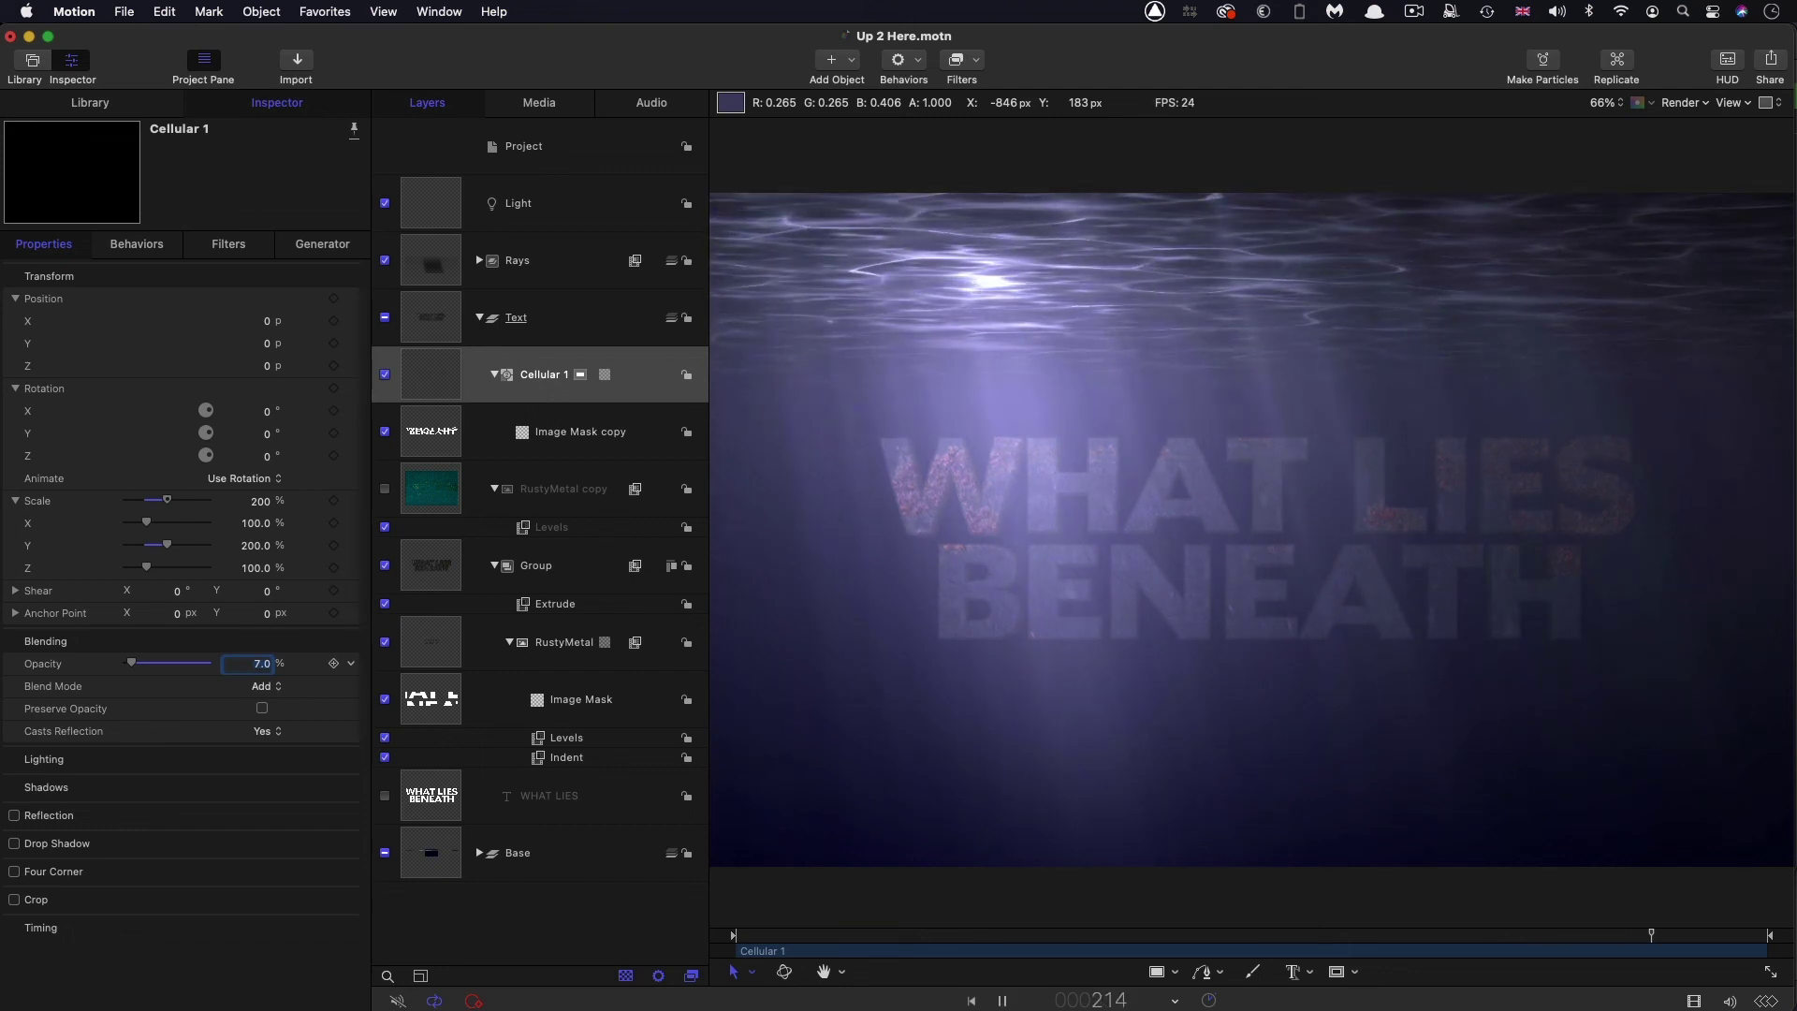
Toggle the Cellular 1 layer's visibility during playback to compare its effect on the title
{"action": "left_click", "coordinate": [388, 376]}
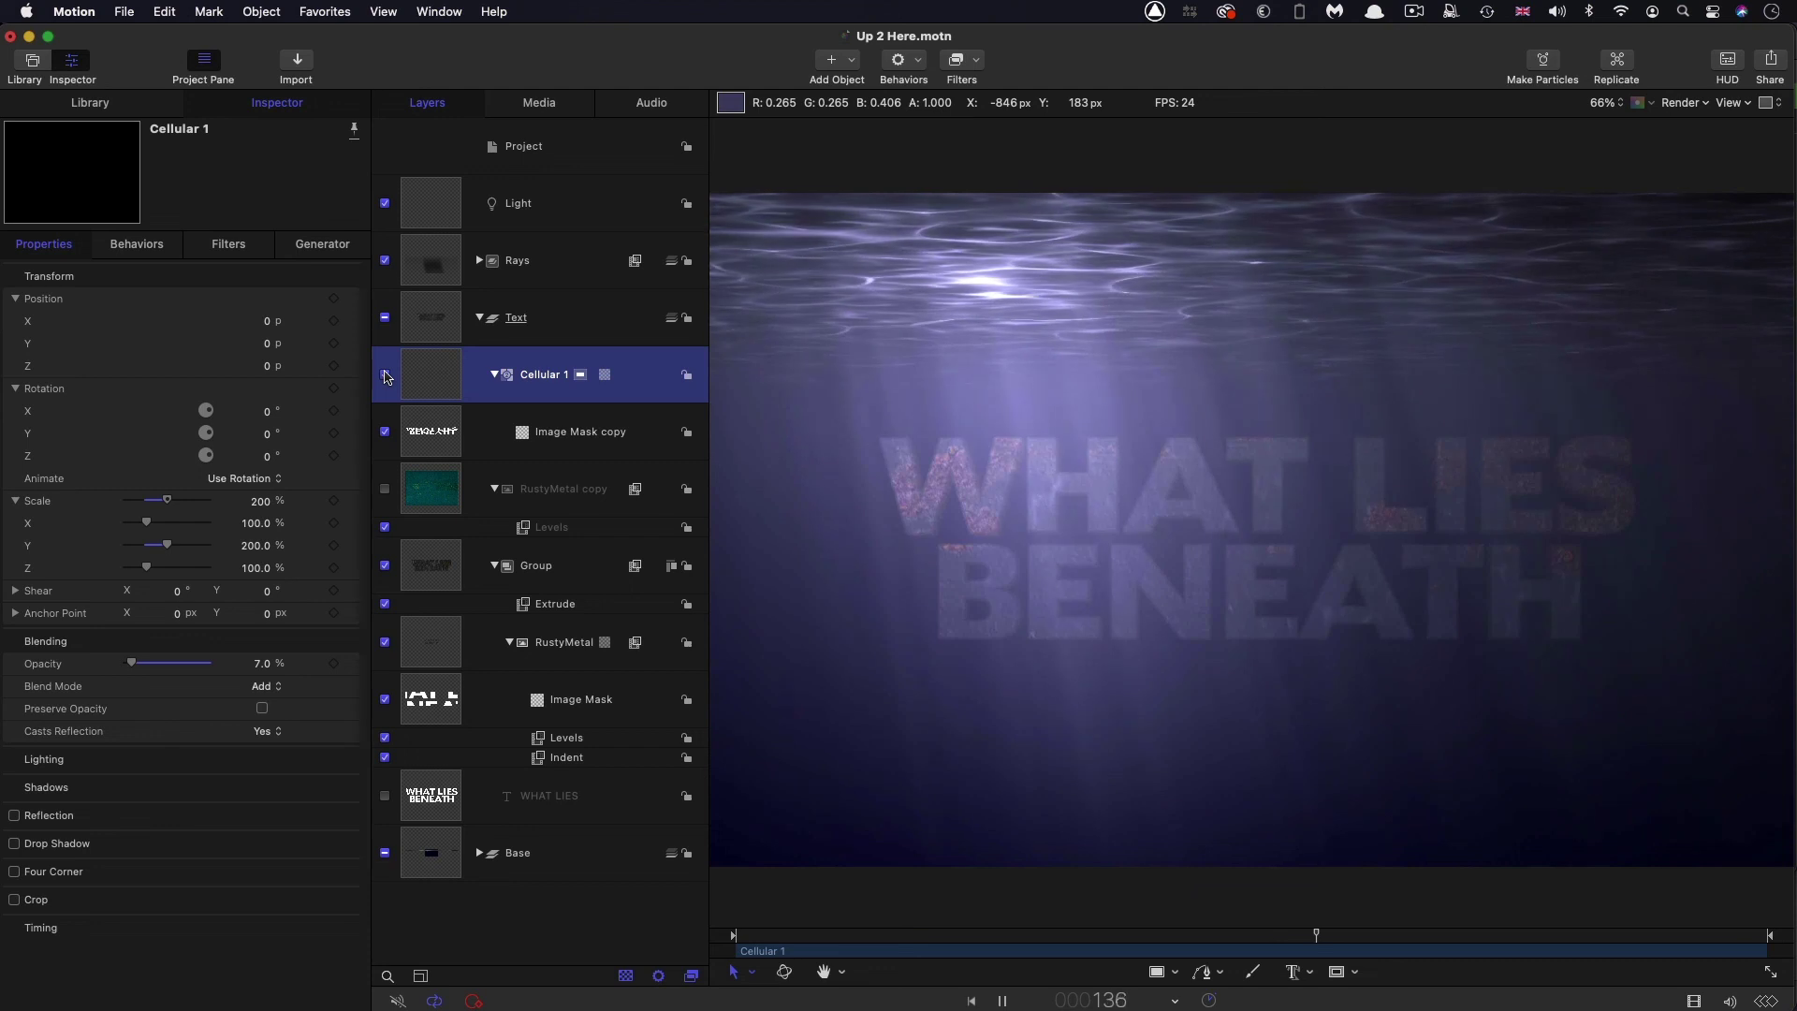
{"action": "left_click", "coordinate": [385, 375]}
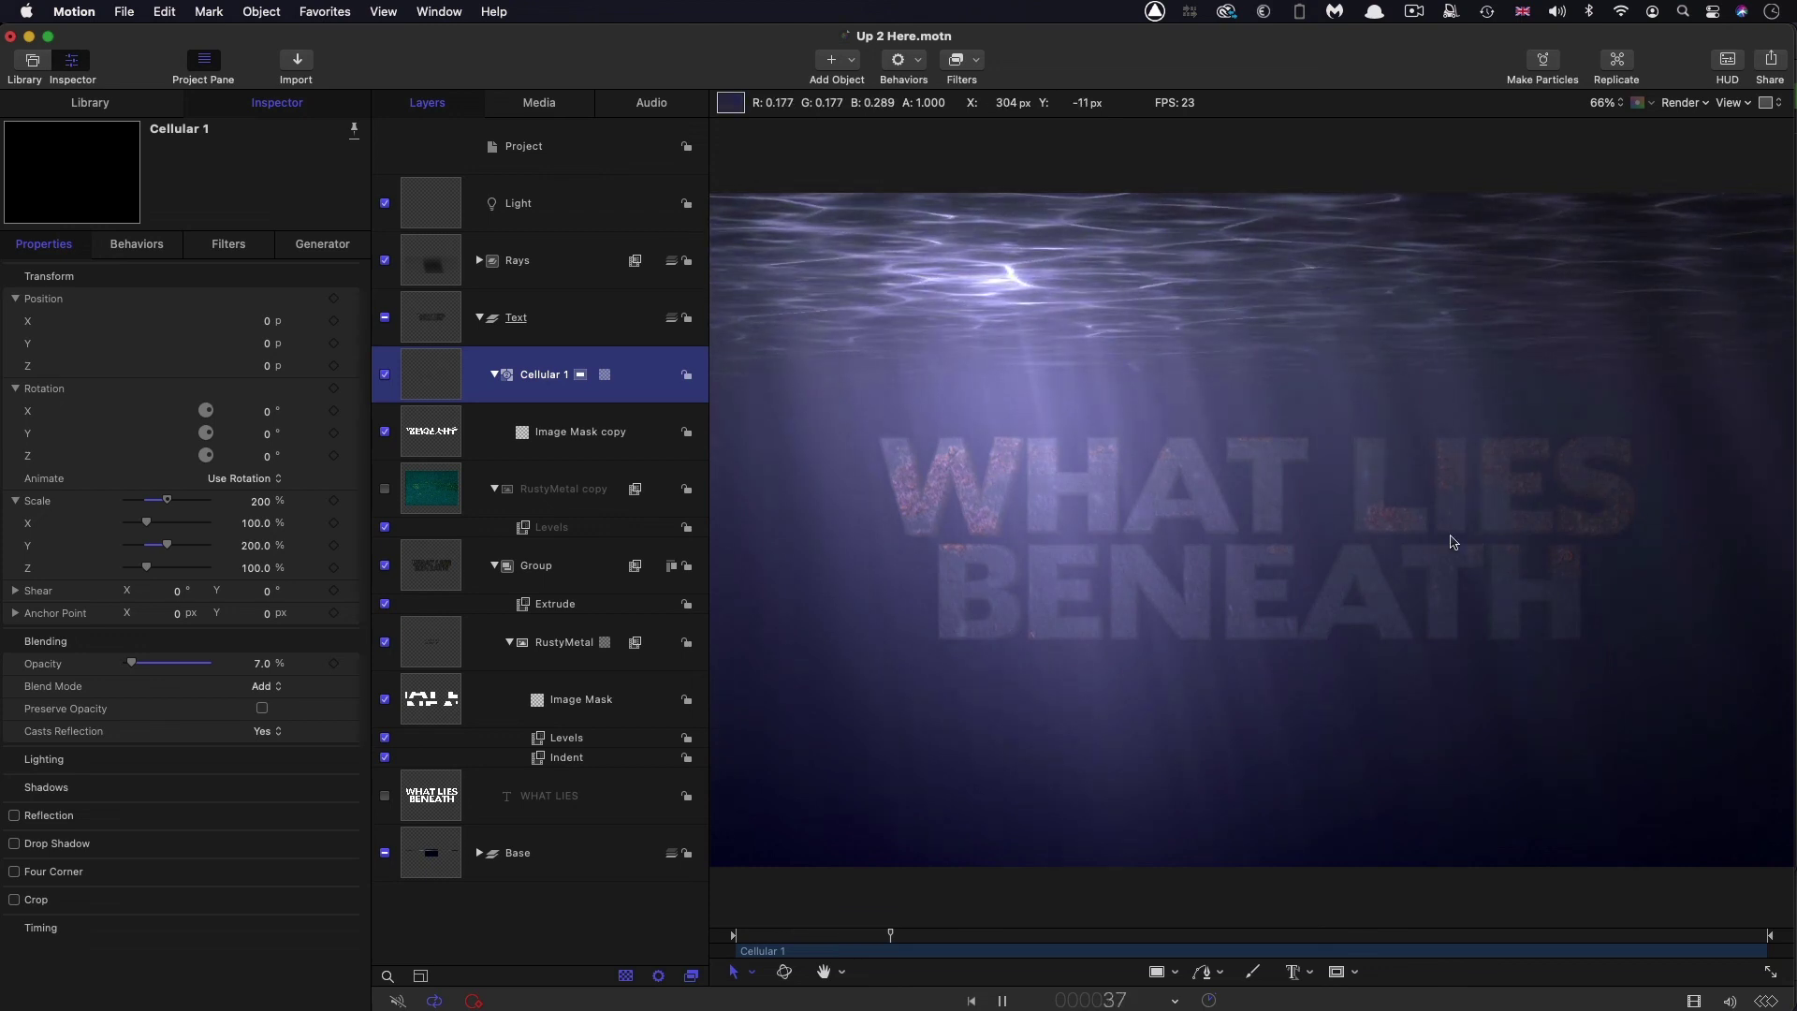
{"action": "left_click", "coordinate": [278, 665]}
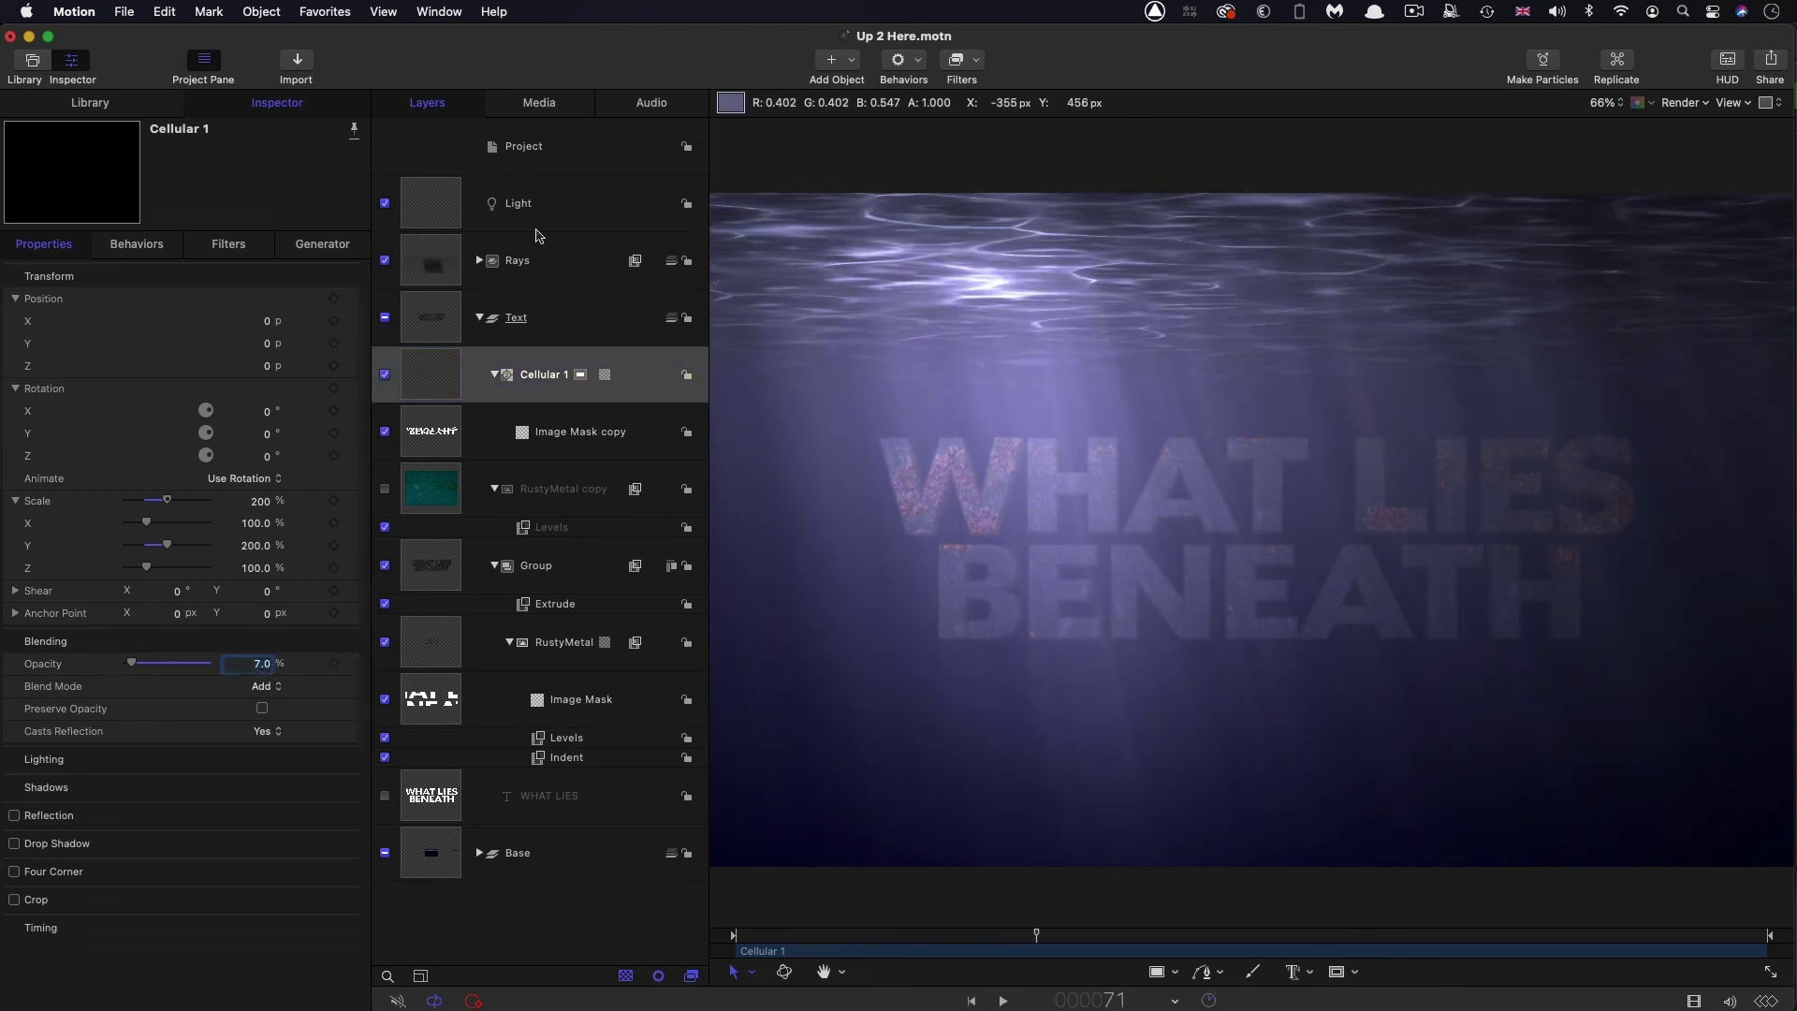
Import Basic Dust.mov from the Assets folder and place it in its own group above the Light
{"action": "left_click", "coordinate": [529, 143]}
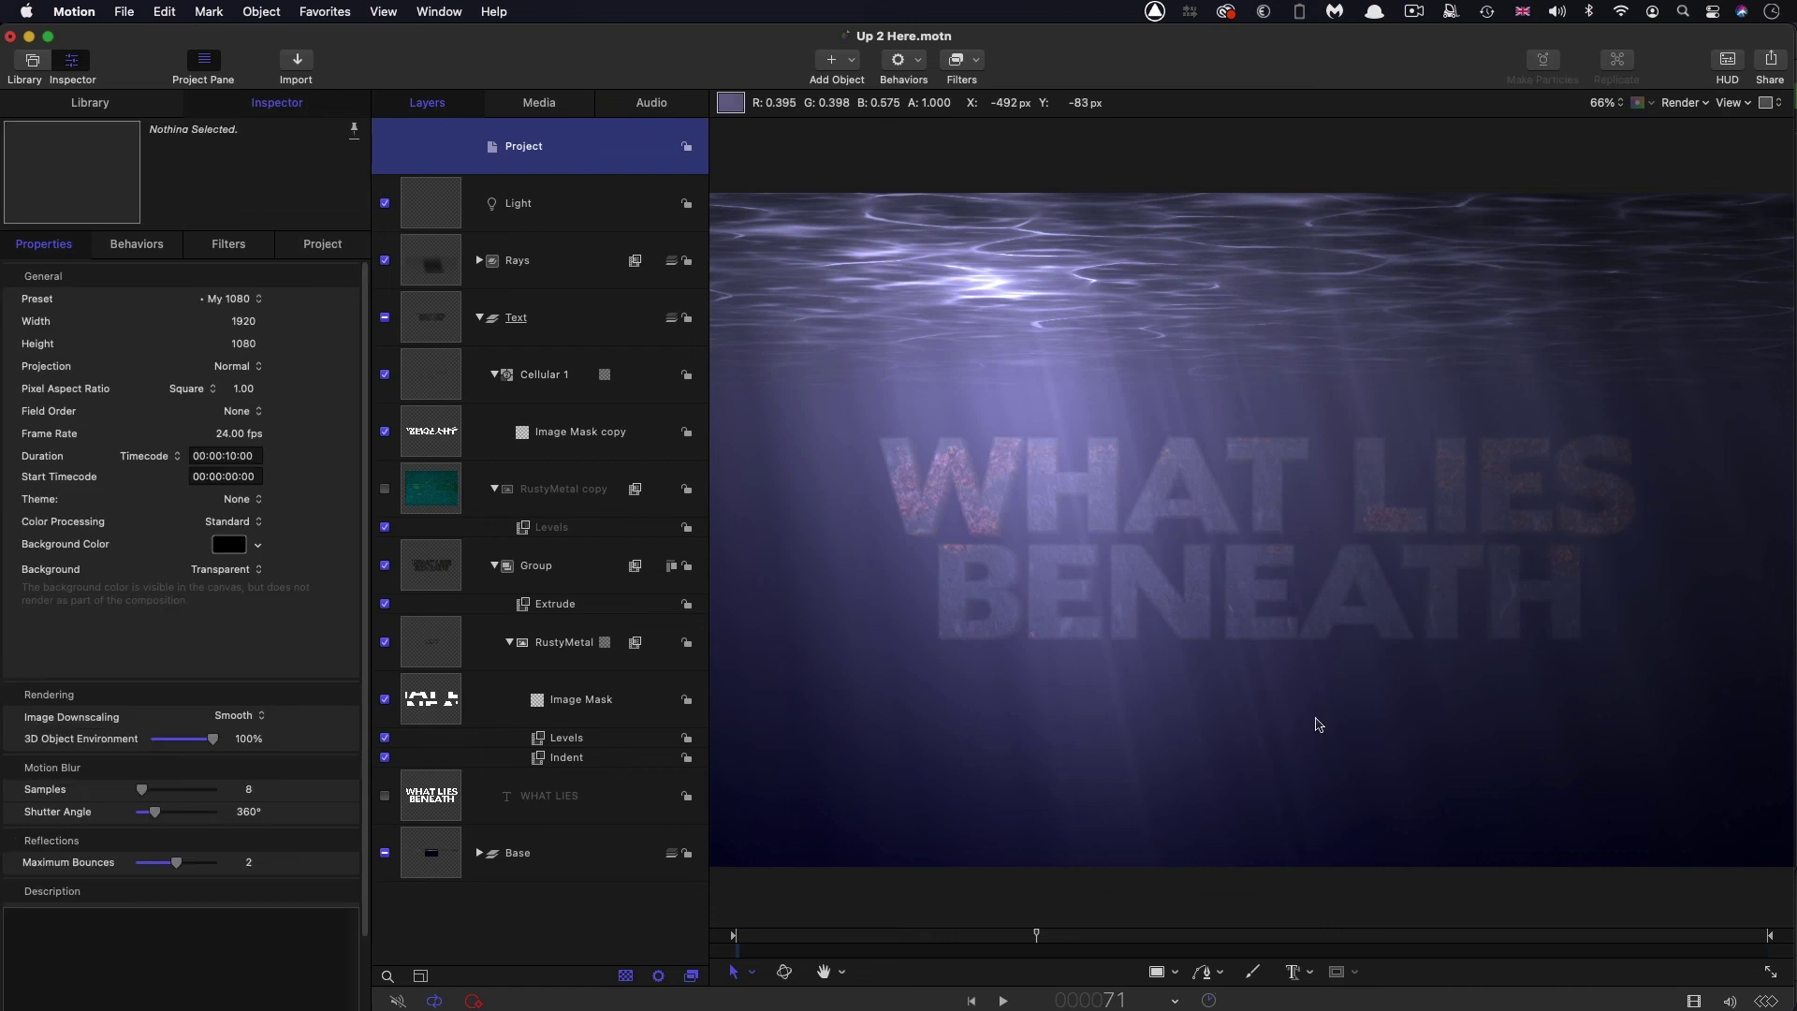
{"action": "left_click", "coordinate": [297, 62]}
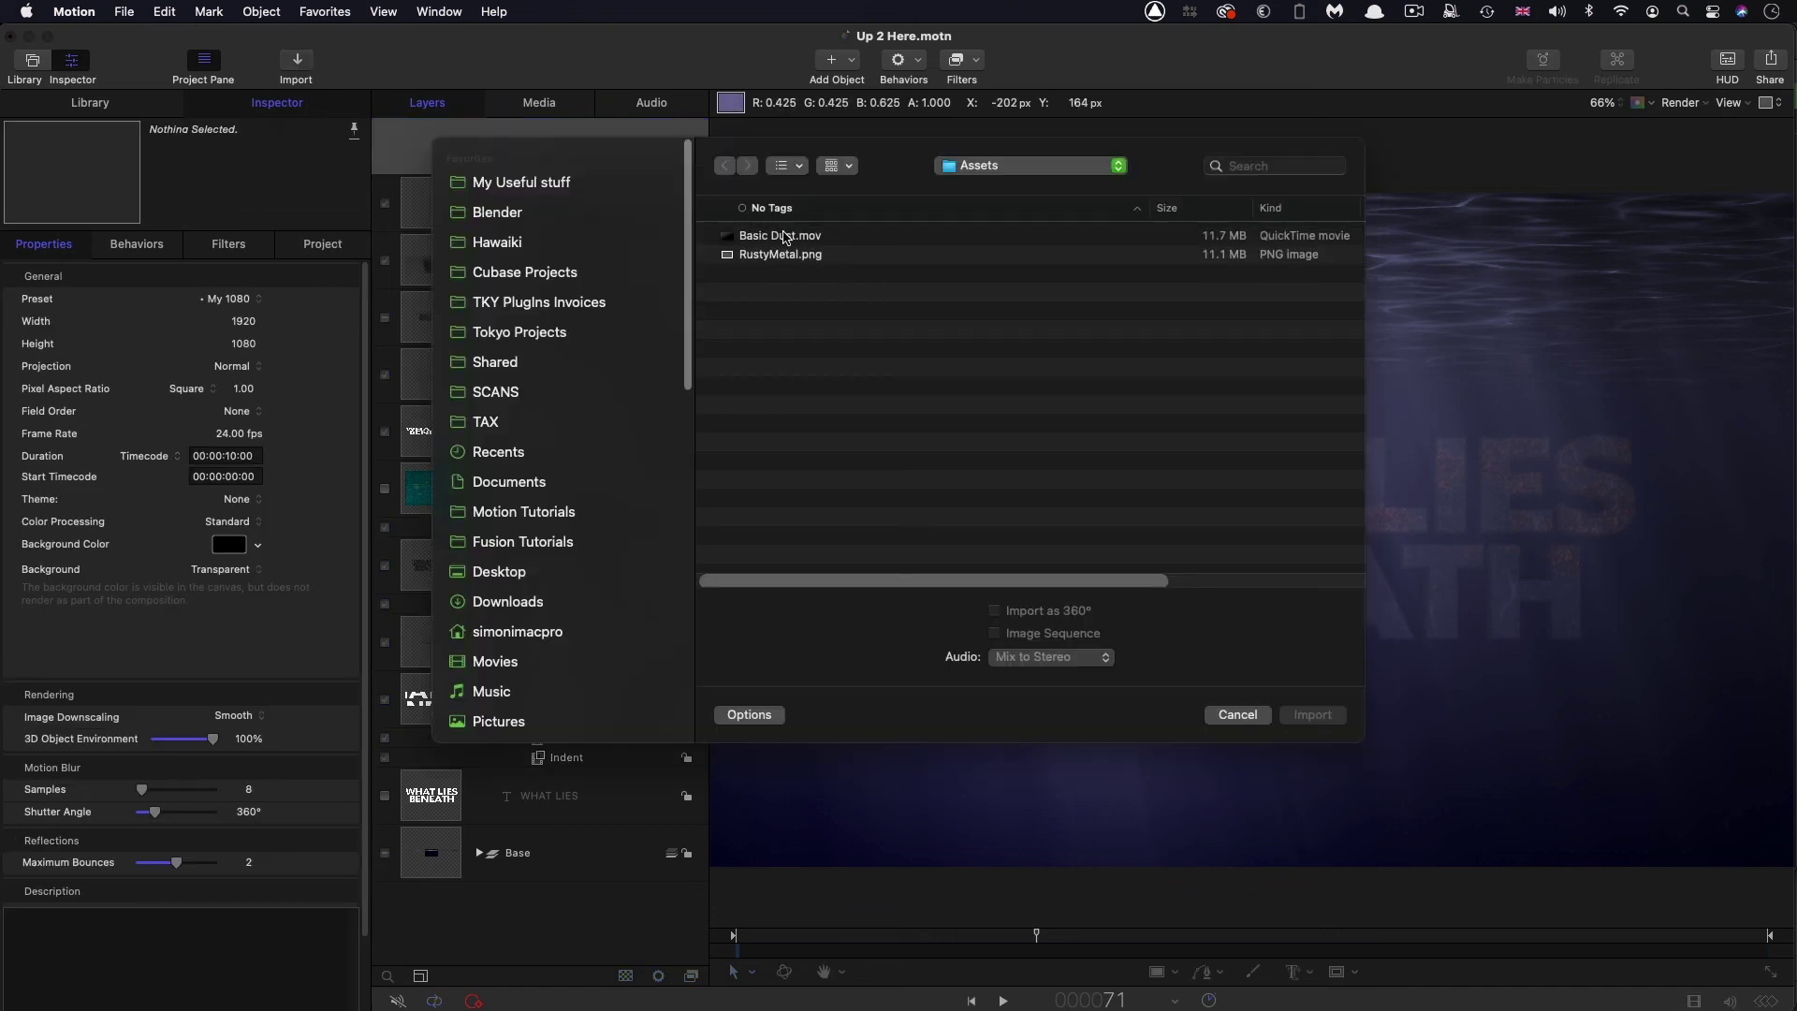
{"action": "left_click", "coordinate": [786, 236]}
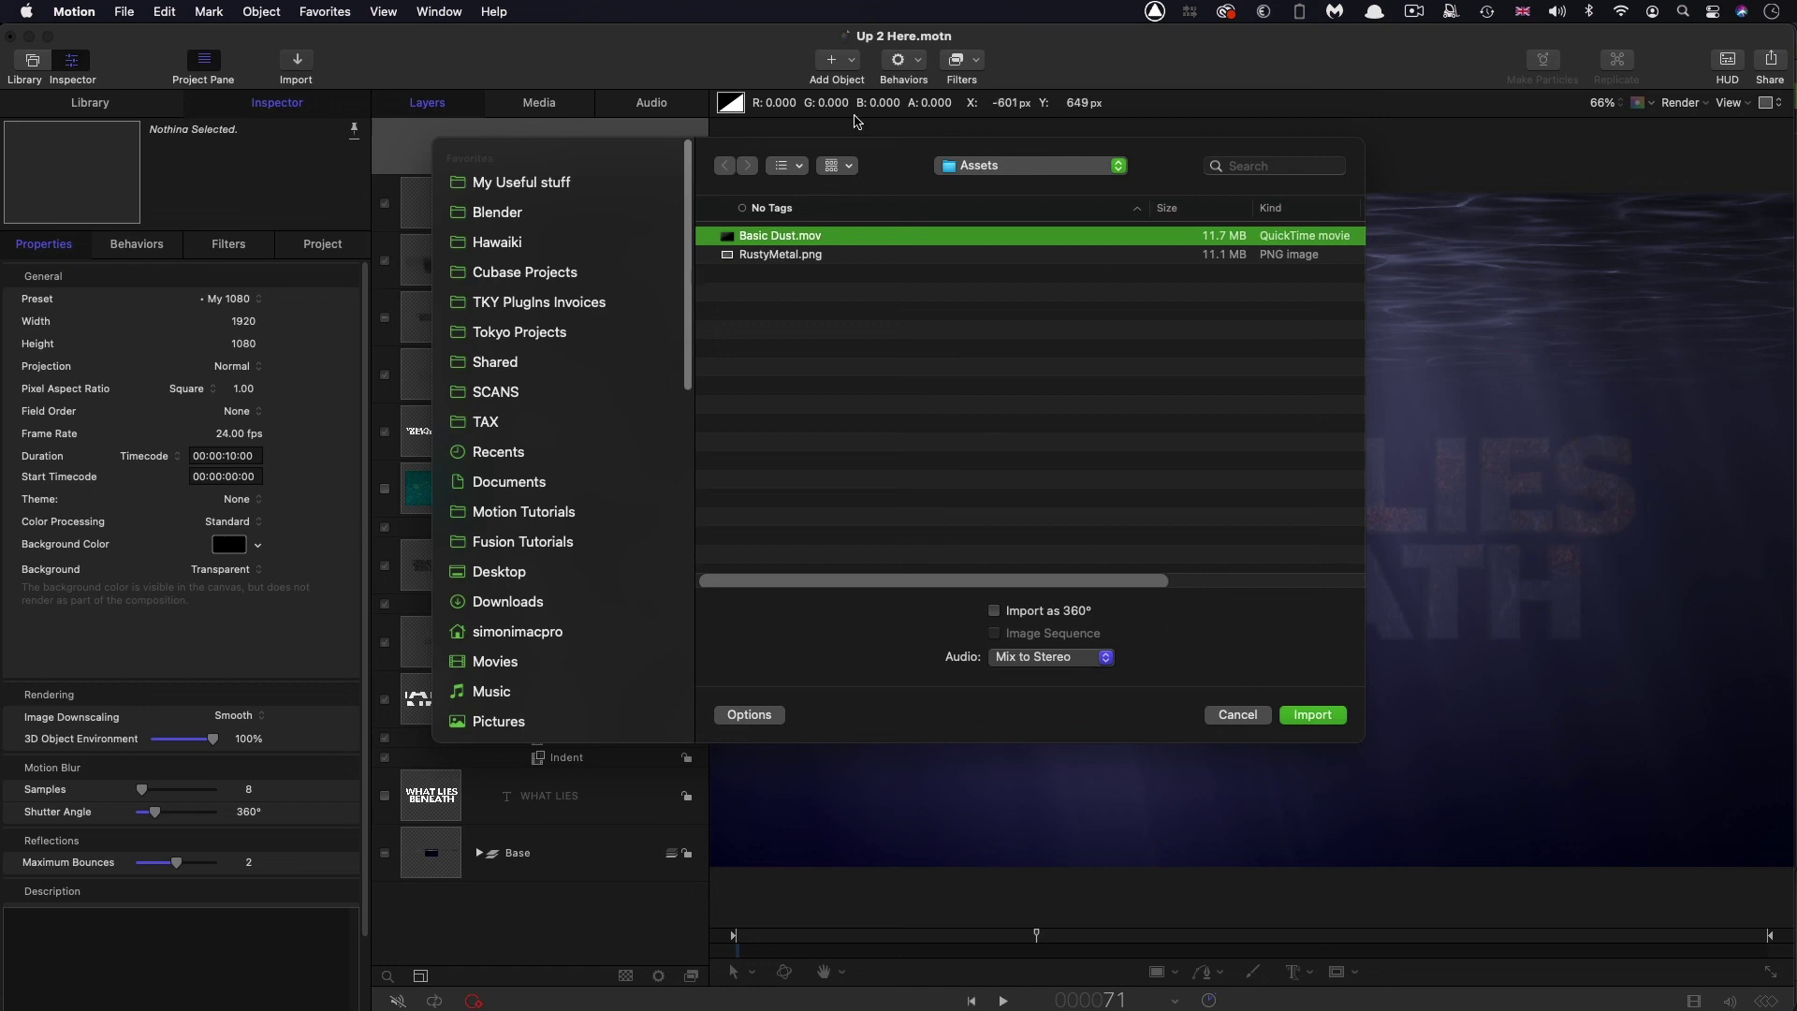
{"action": "left_click", "coordinate": [1319, 717]}
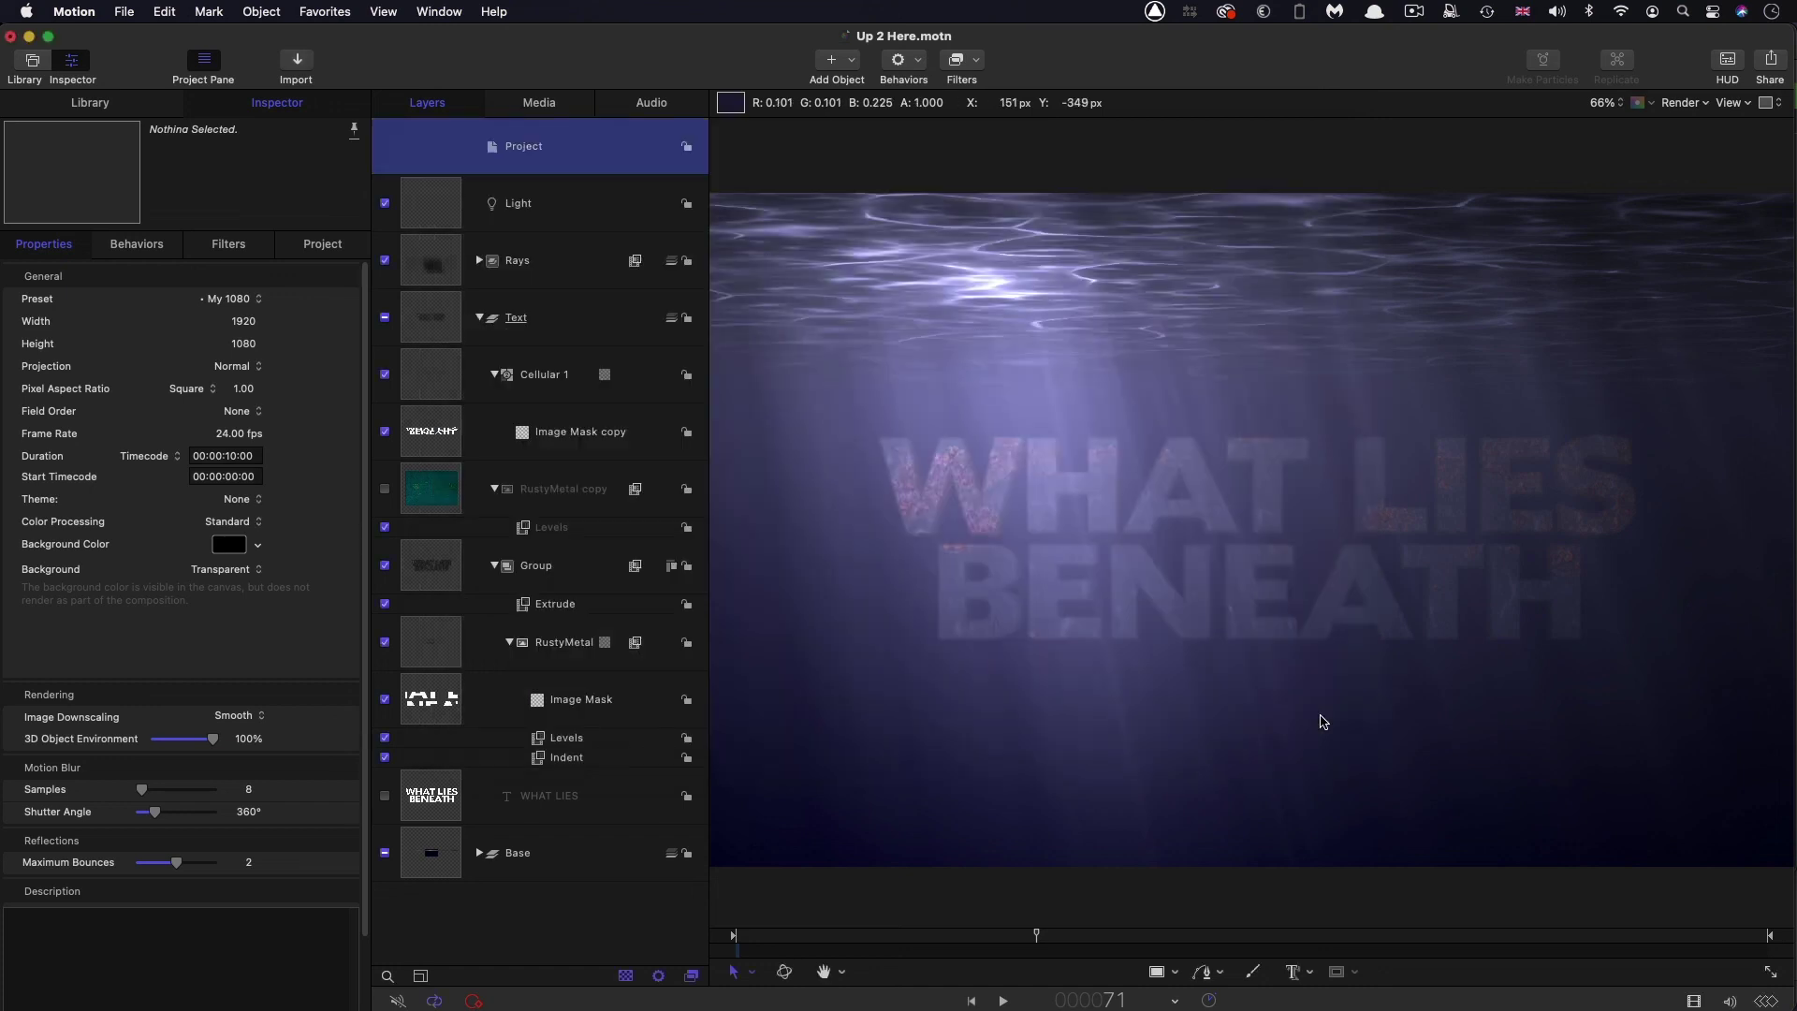
{"action": "left_click_drag", "start_coordinate": [405, 363], "coordinate": [438, 173]}
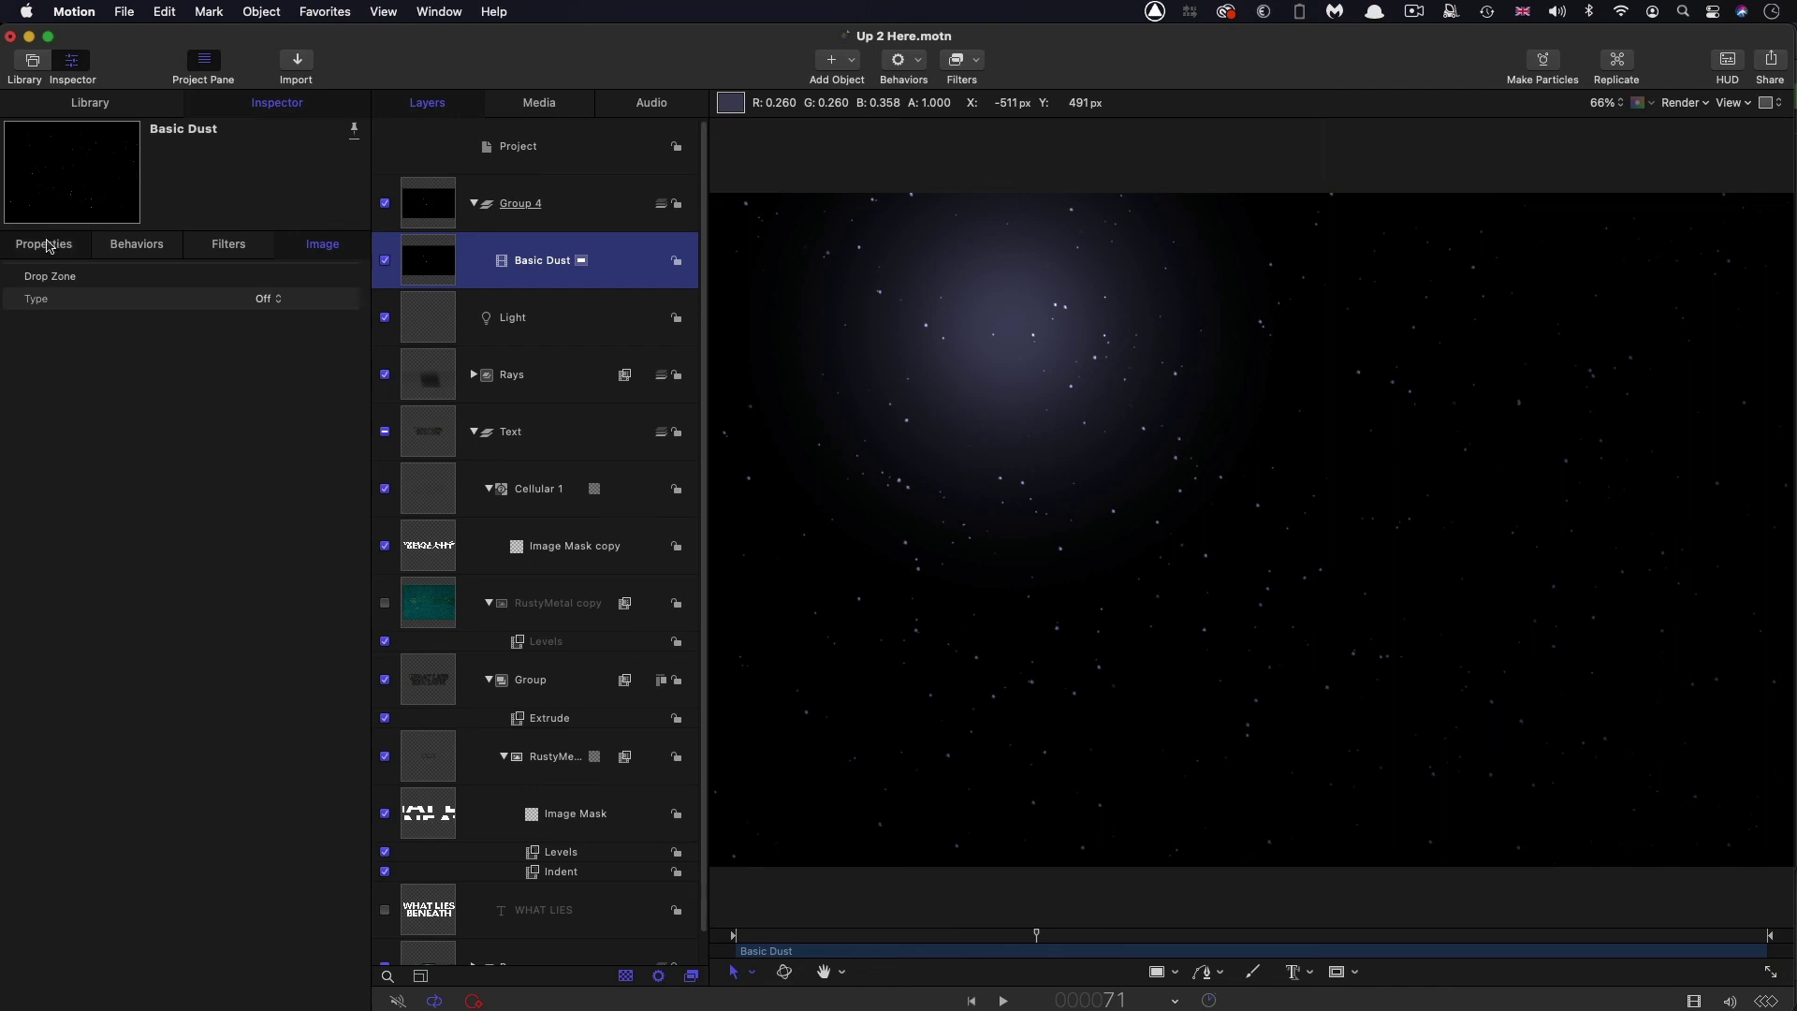
Set the Basic Dust layer's blend mode to Add
{"action": "left_click", "coordinate": [52, 246]}
{"action": "left_click", "coordinate": [269, 685]}
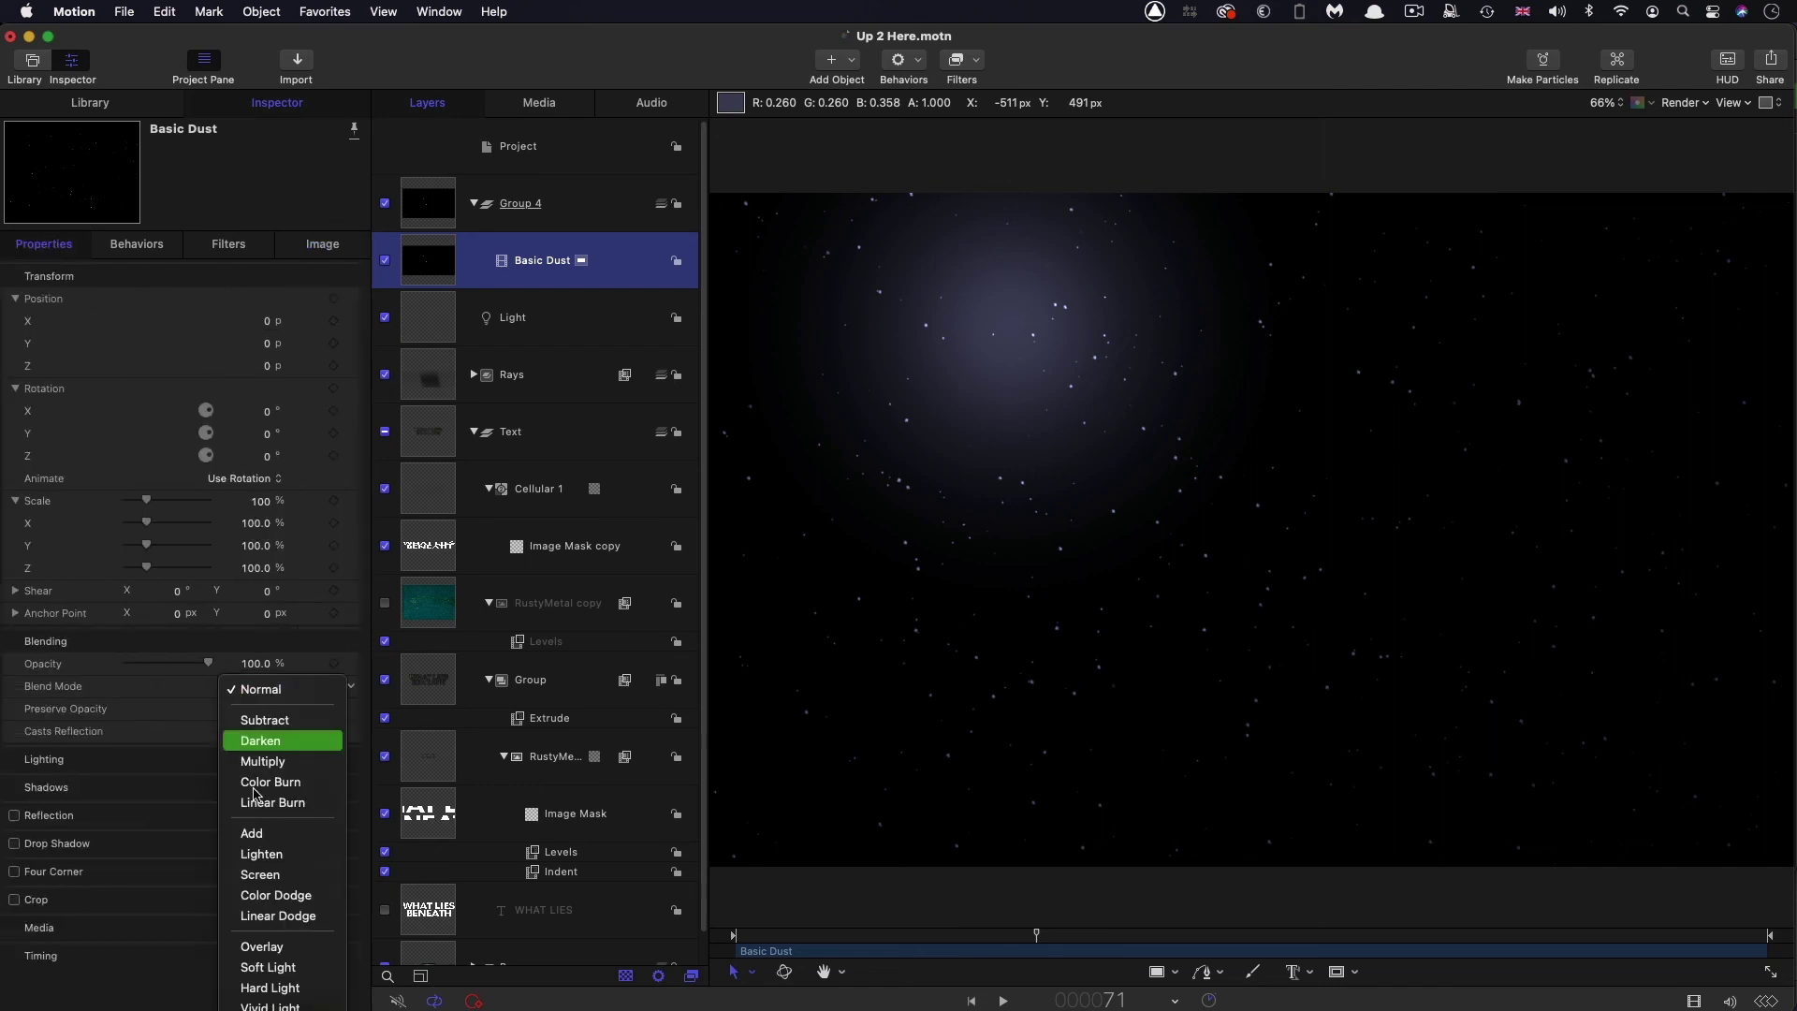
{"action": "left_click", "coordinate": [261, 833]}
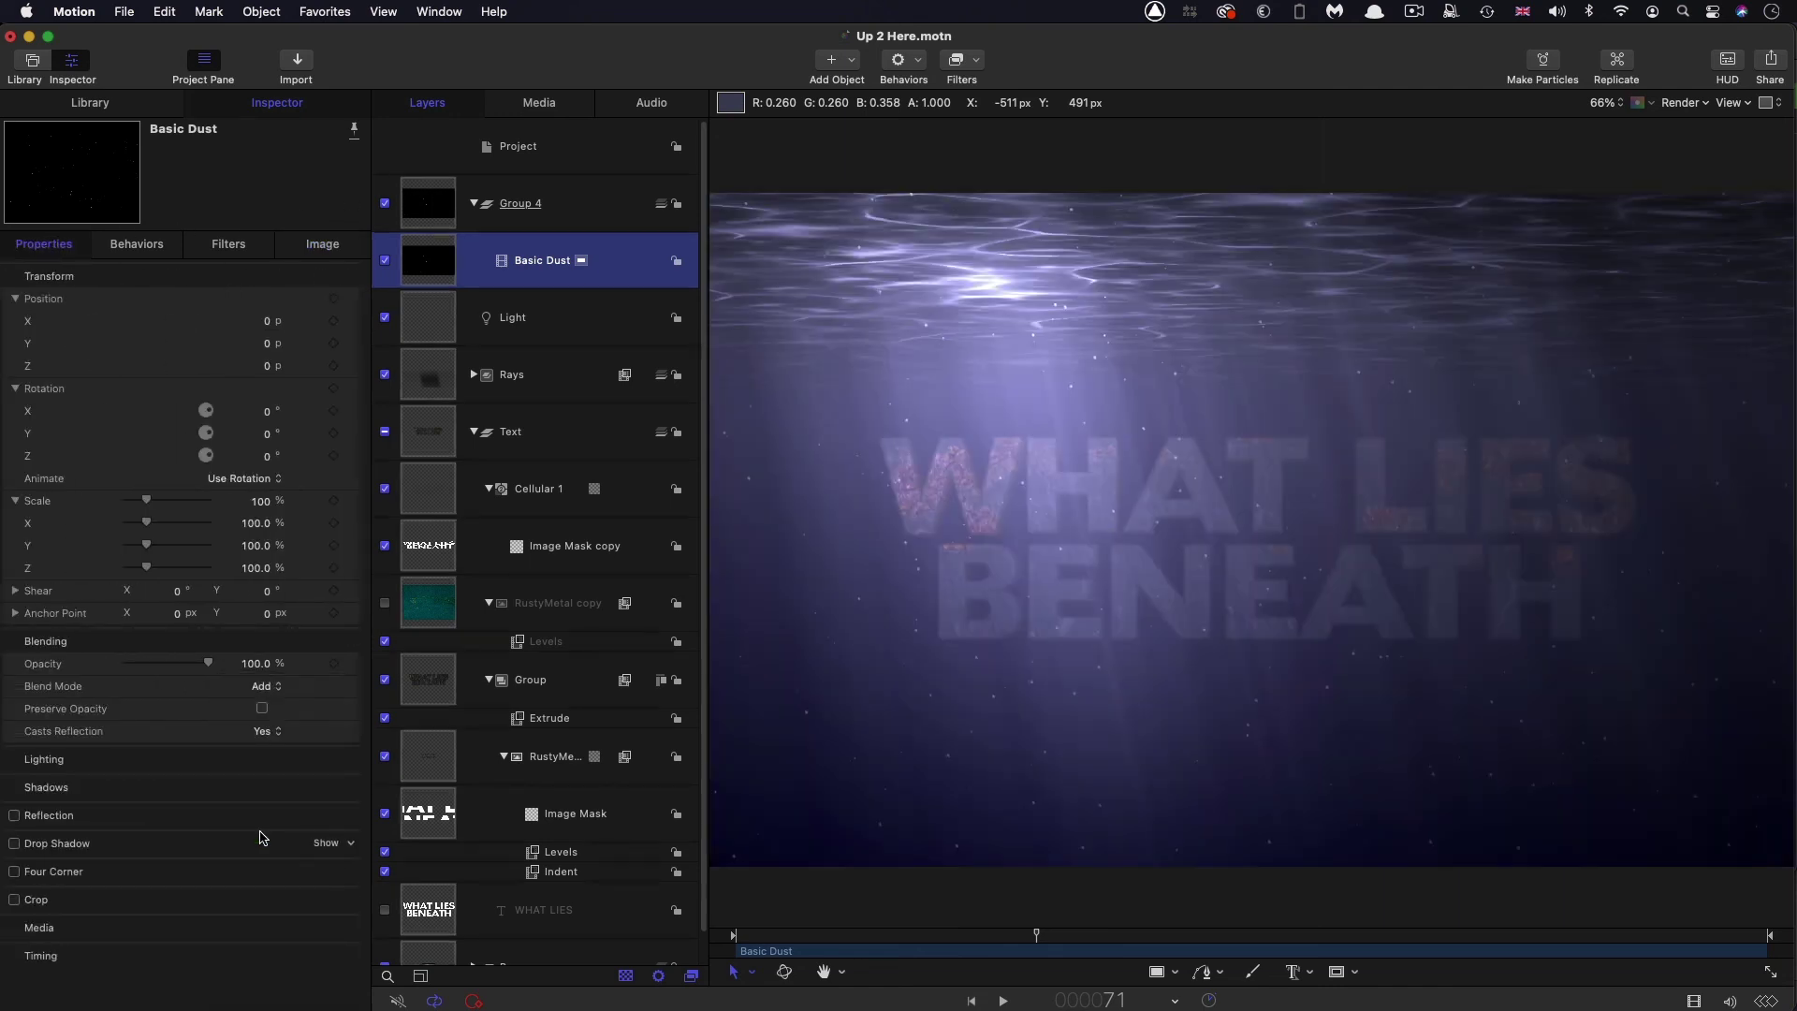
Lower the Basic Dust layer's opacity to 40%, play the scene, and refine the opacity to 30%
{"action": "left_click", "coordinate": [254, 664]}
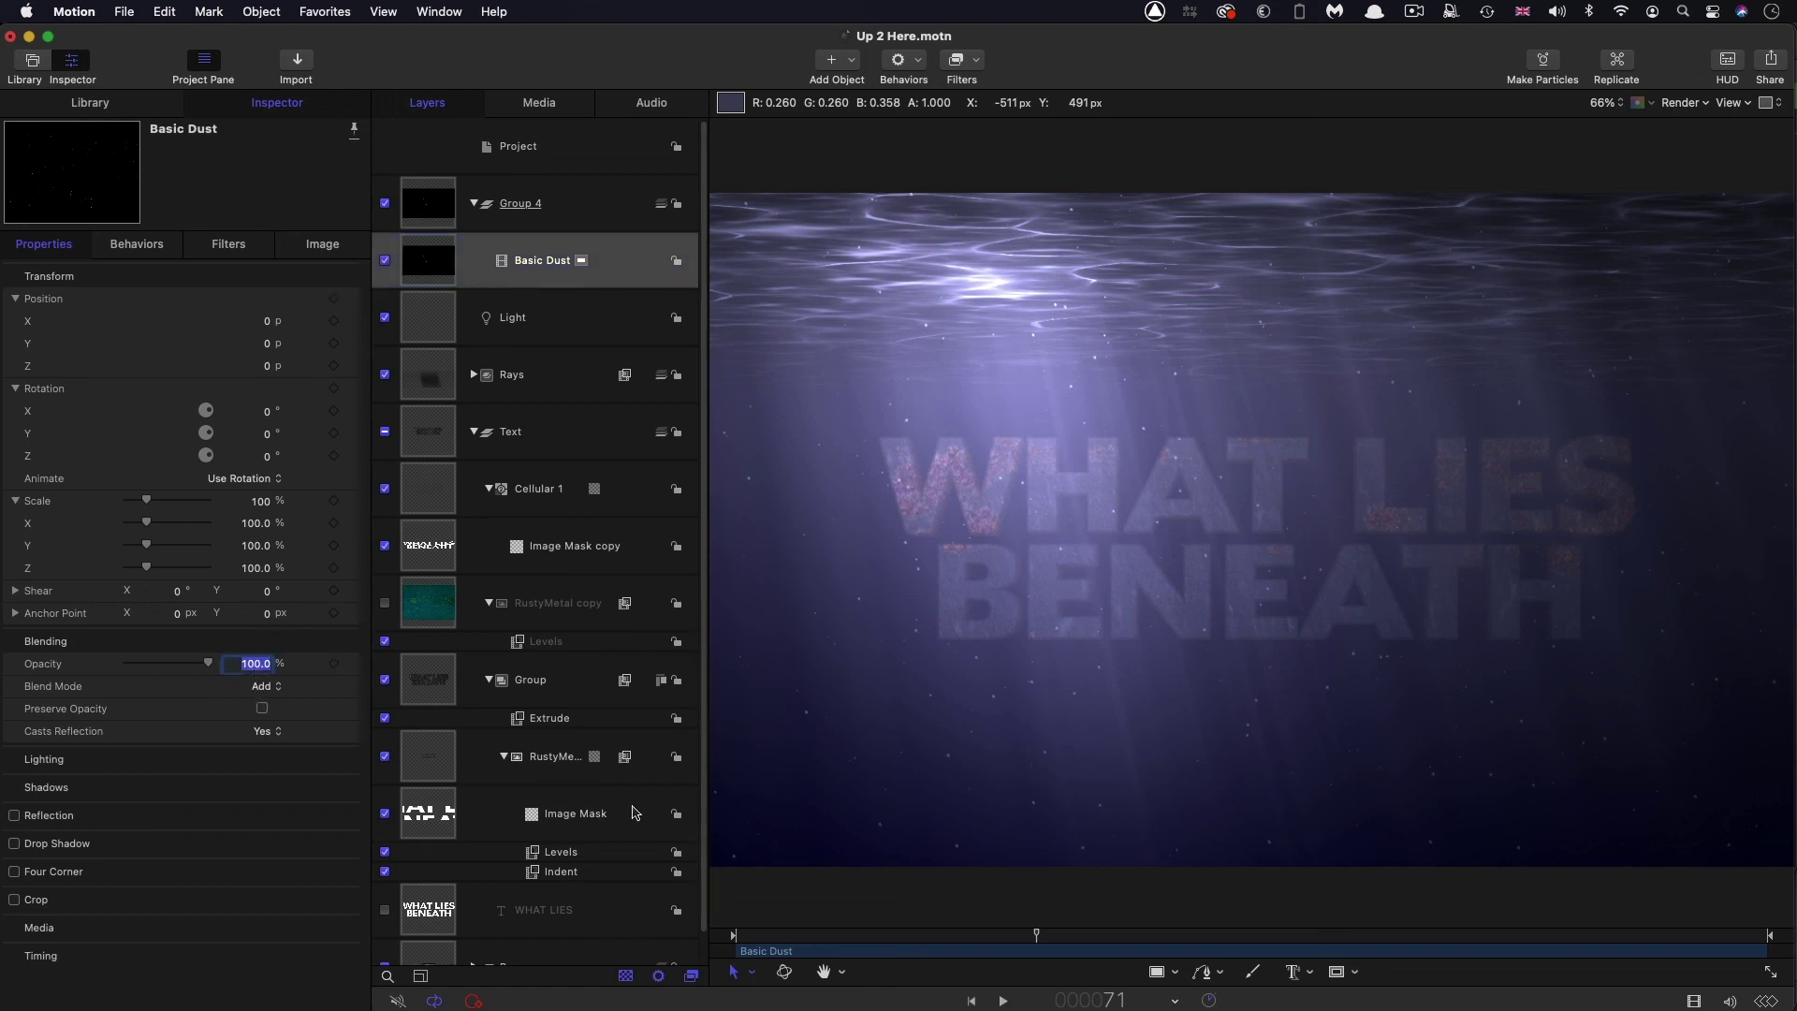
{"action": "type", "text": "40"}
{"action": "key", "text": "Return"}
{"action": "key", "text": "space"}
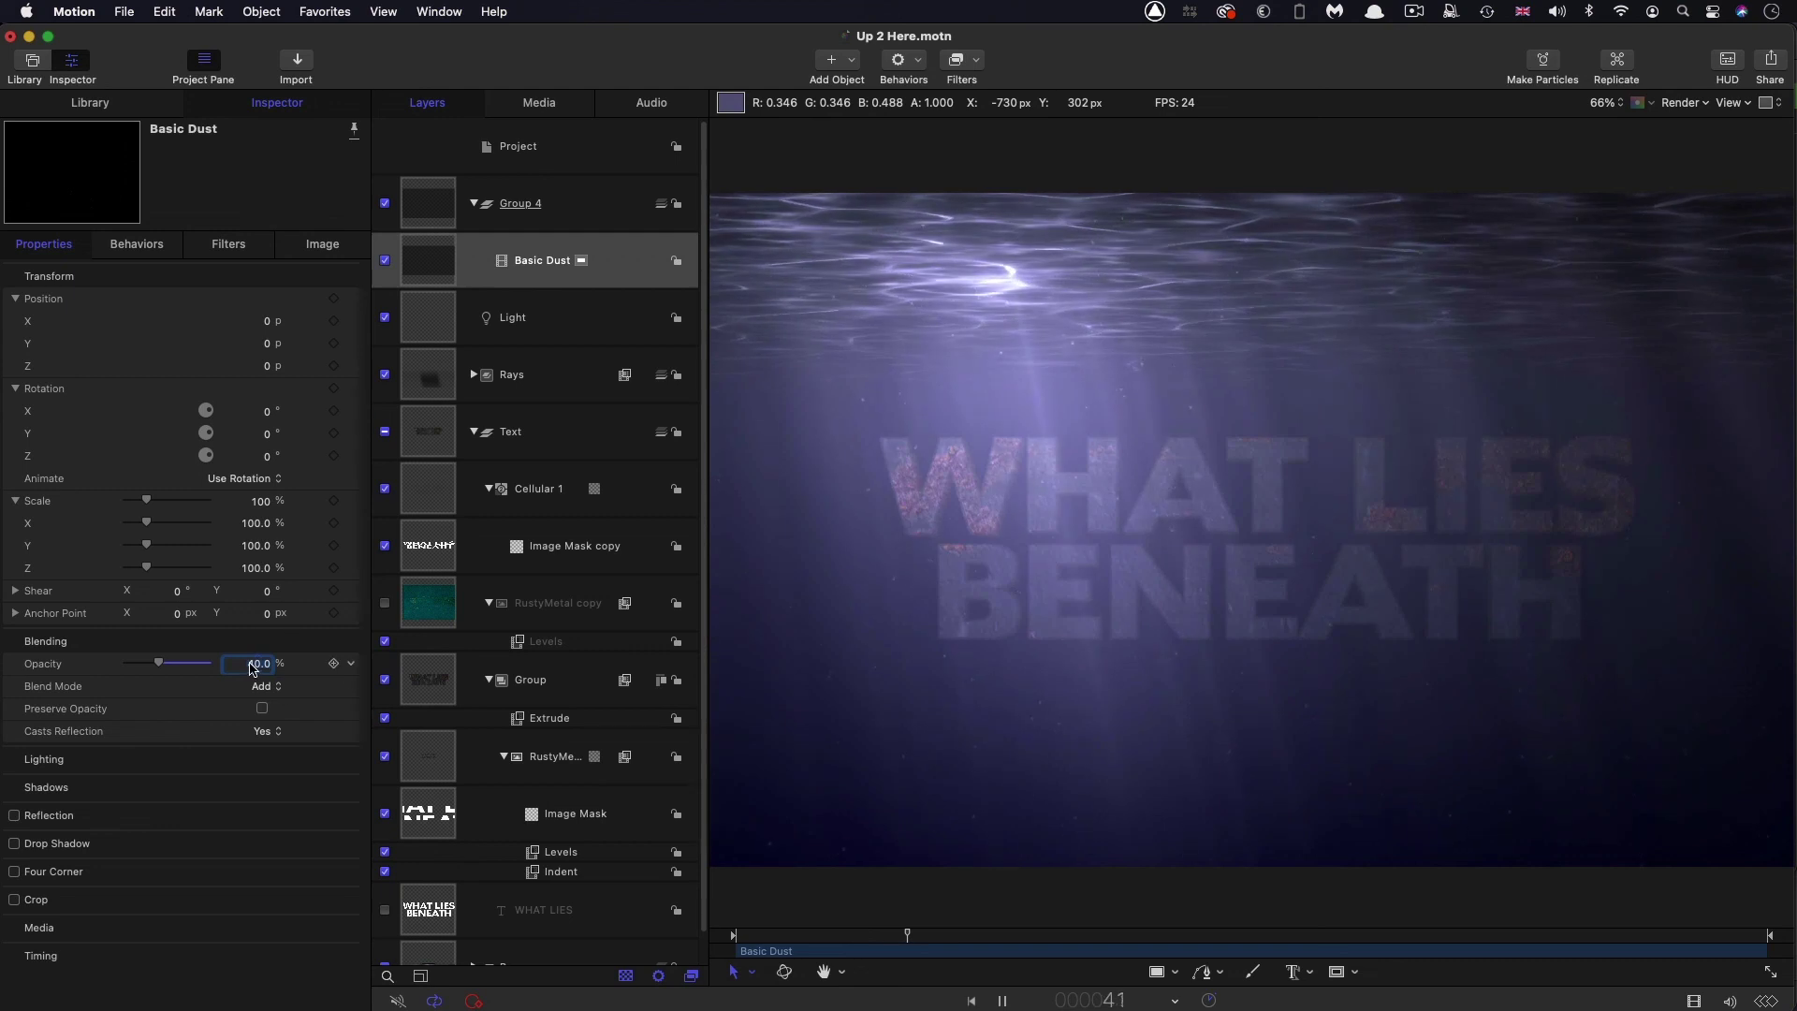
{"action": "type", "text": "30"}
{"action": "key", "text": "Return"}
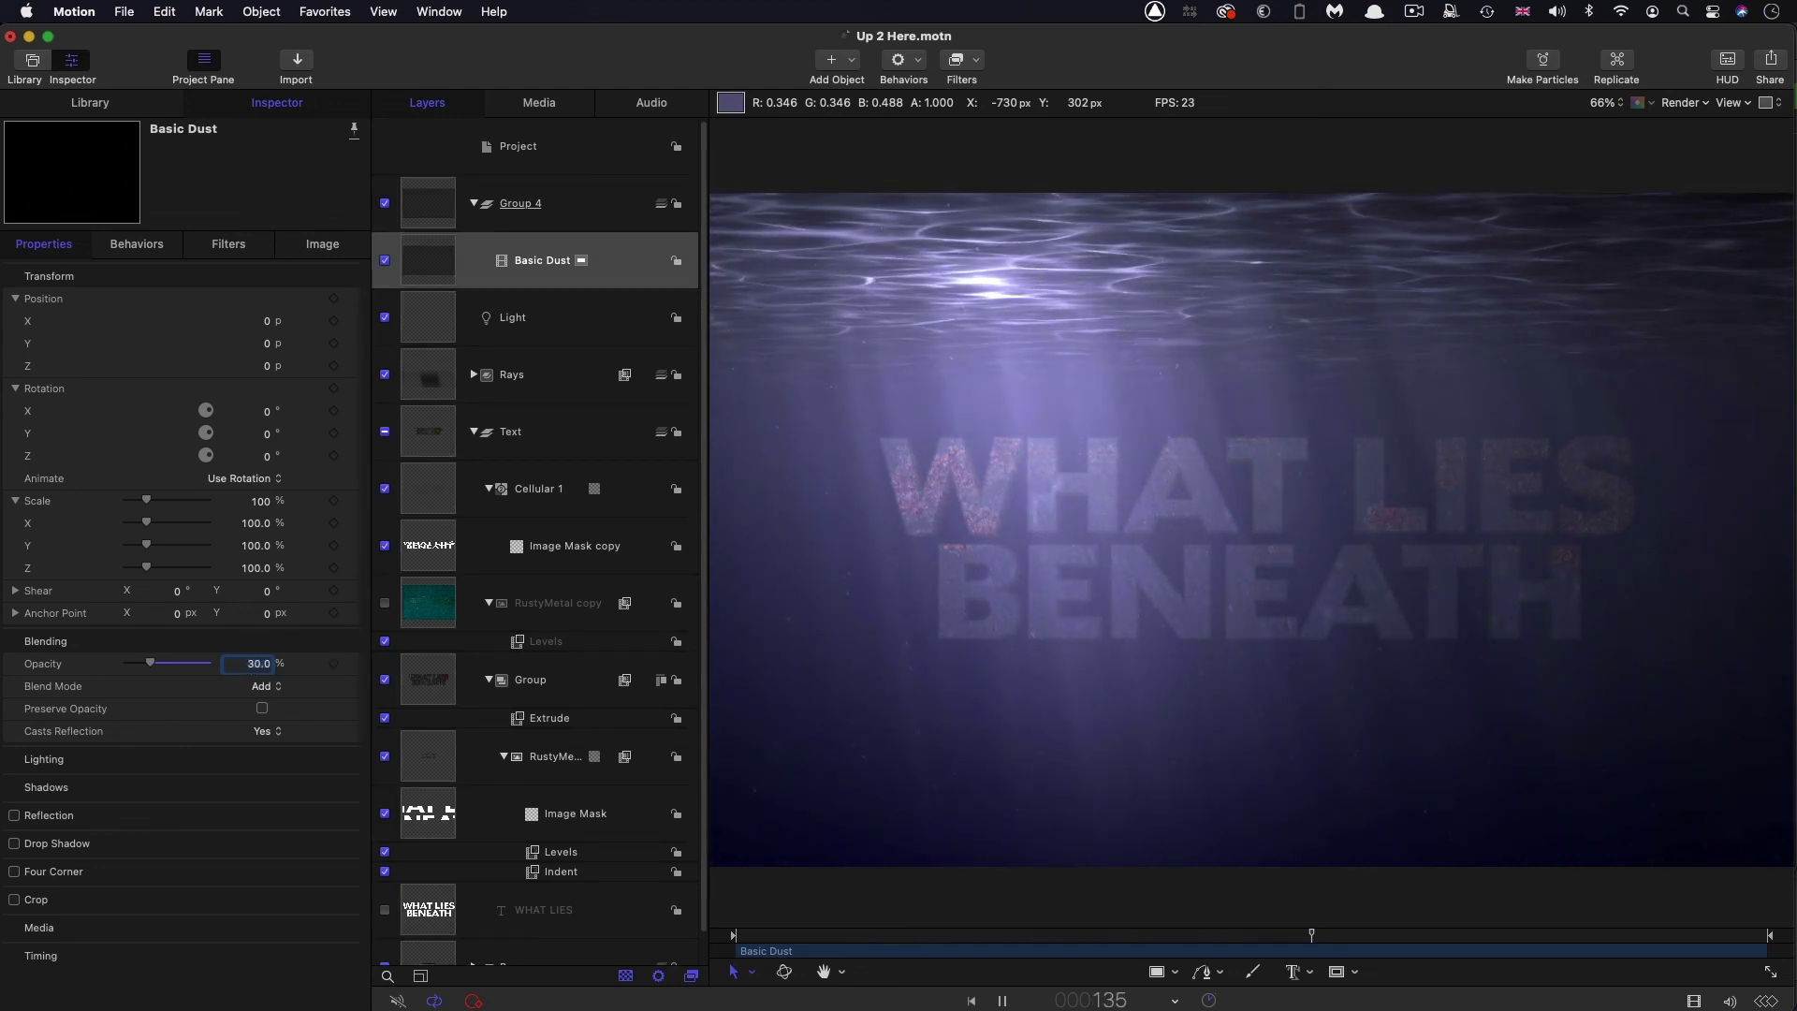